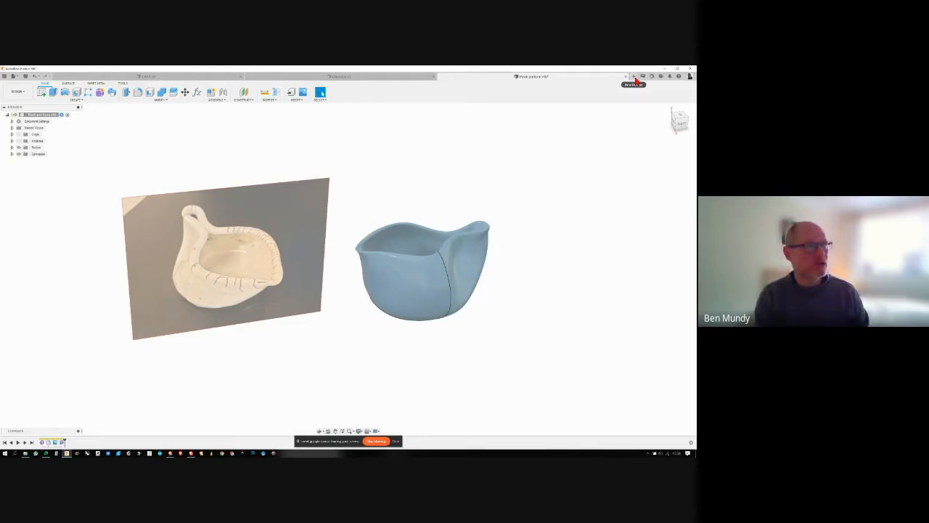
- Create a new design and start a Form in it
{"action": "left_click", "coordinate": [634, 77]}
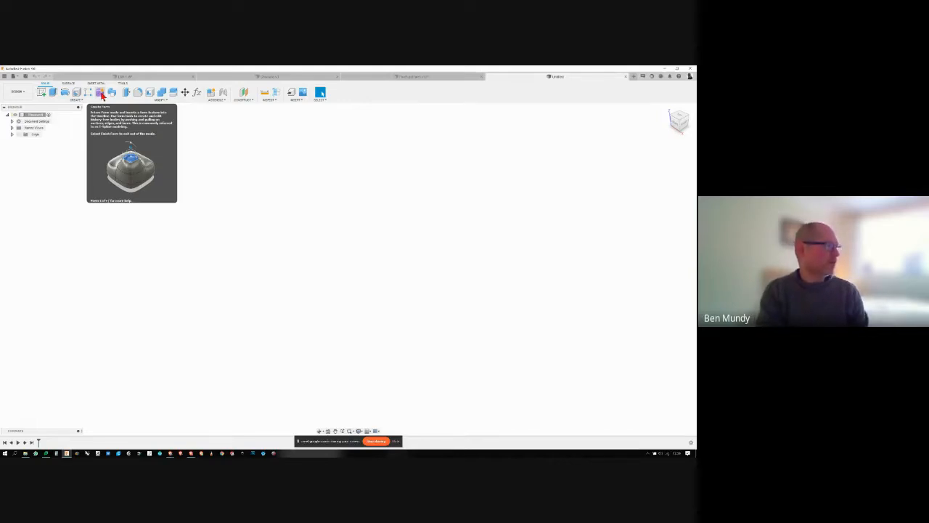
{"action": "left_click", "coordinate": [101, 93]}
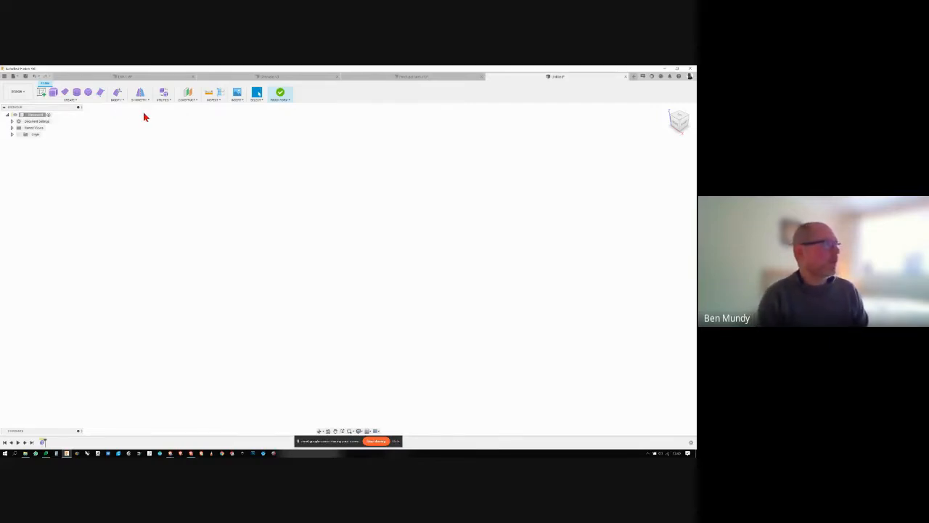
{"action": "left_click", "coordinate": [81, 101]}
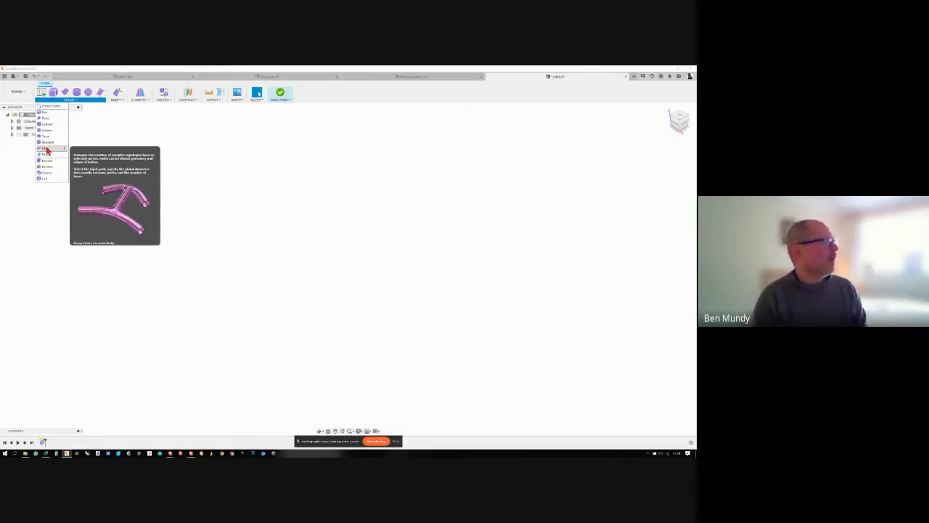
{"action": "left_click", "coordinate": [117, 102]}
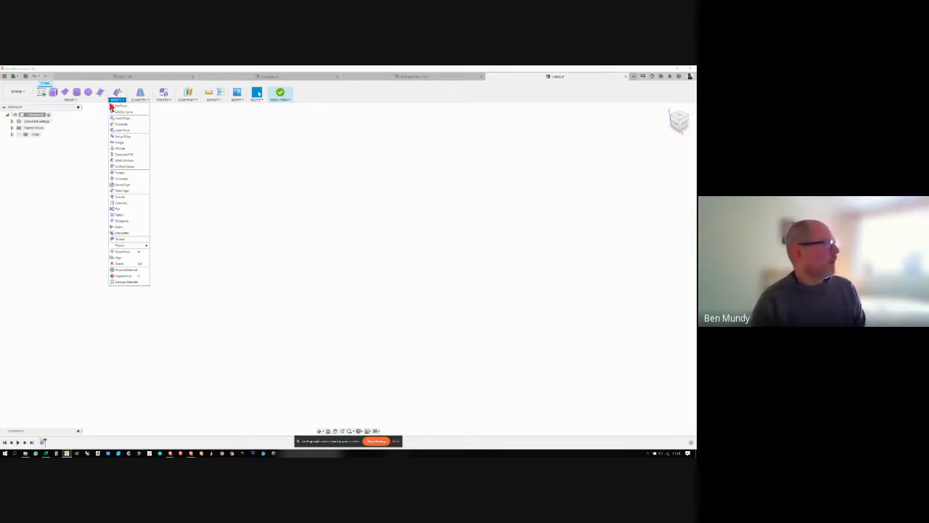
{"action": "left_click", "coordinate": [84, 158]}
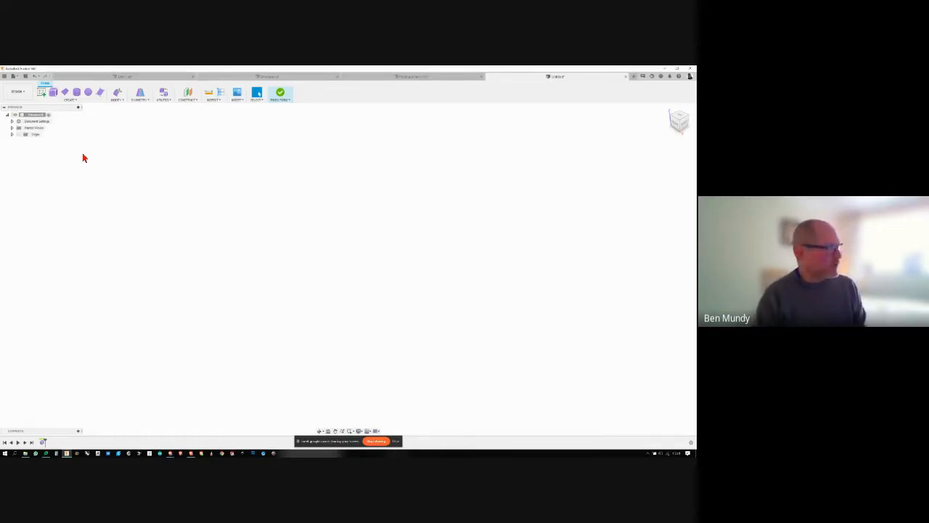
- Create a box form from a center rectangle at the origin on the horizontal plane and adjust its length
{"action": "left_click", "coordinate": [65, 100]}
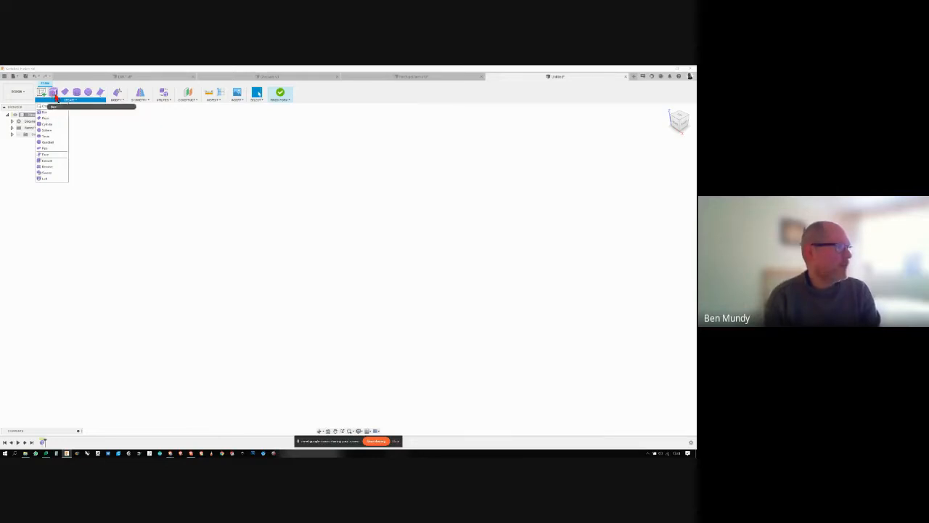
{"action": "left_click", "coordinate": [53, 95]}
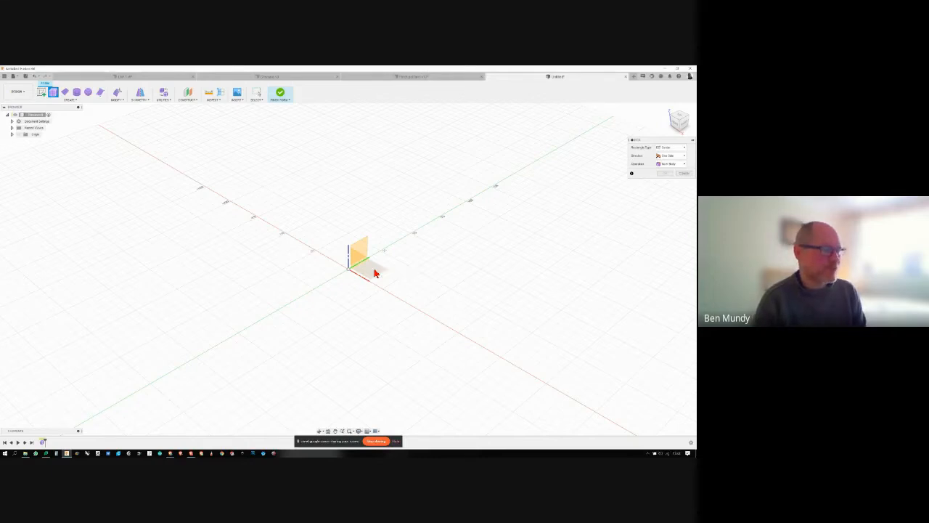
{"action": "left_click", "coordinate": [374, 273]}
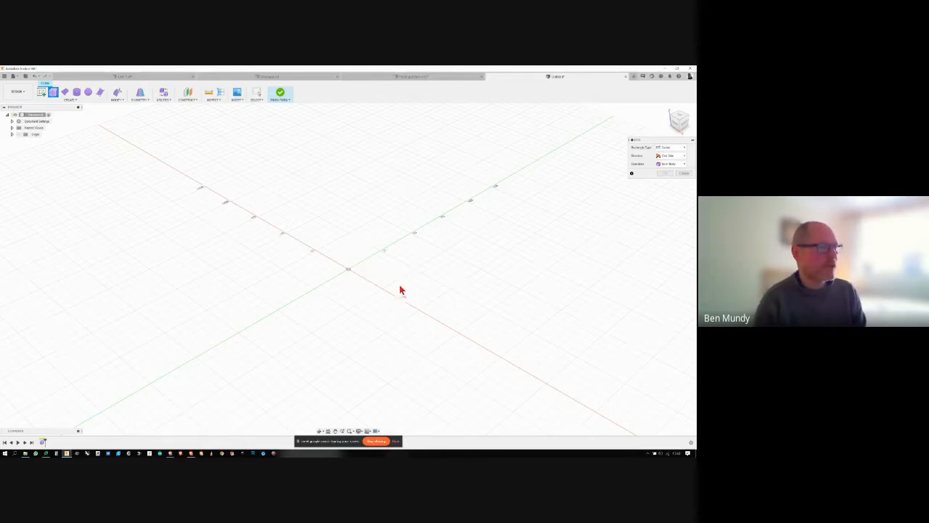
{"action": "left_click", "coordinate": [349, 272]}
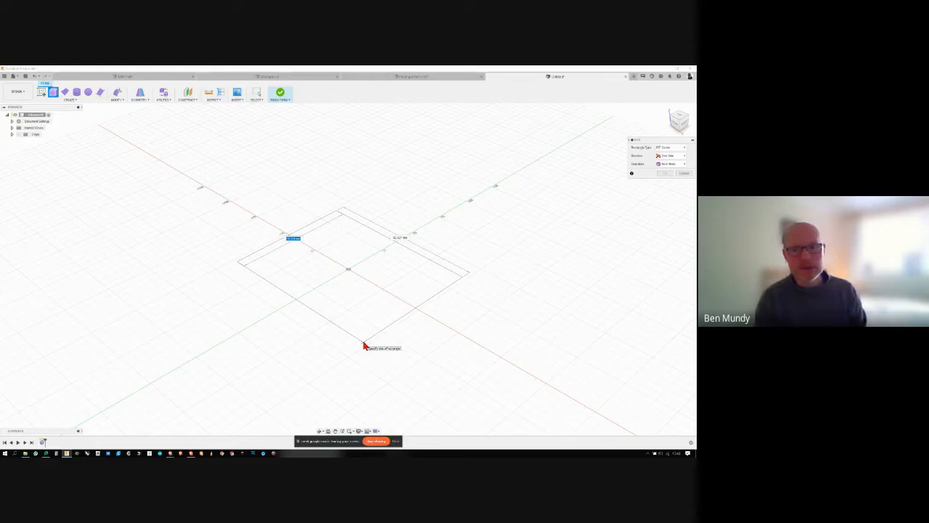
{"action": "left_click", "coordinate": [364, 346]}
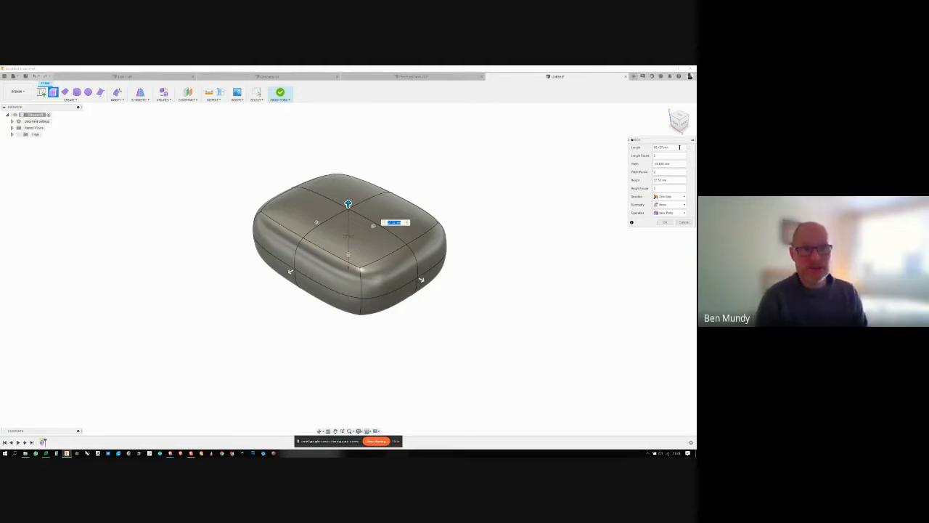
{"action": "left_click_drag", "start_coordinate": [669, 147], "coordinate": [642, 150]}
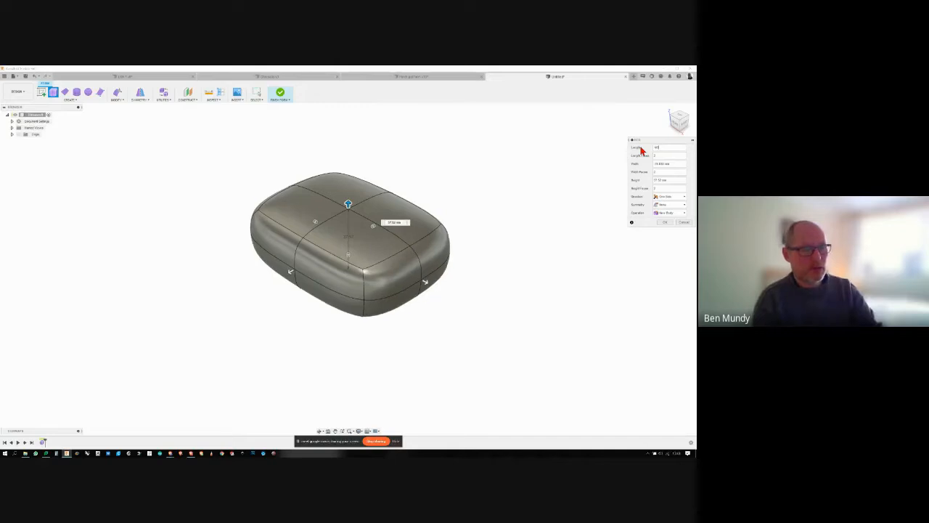
{"action": "key", "text": "Return"}
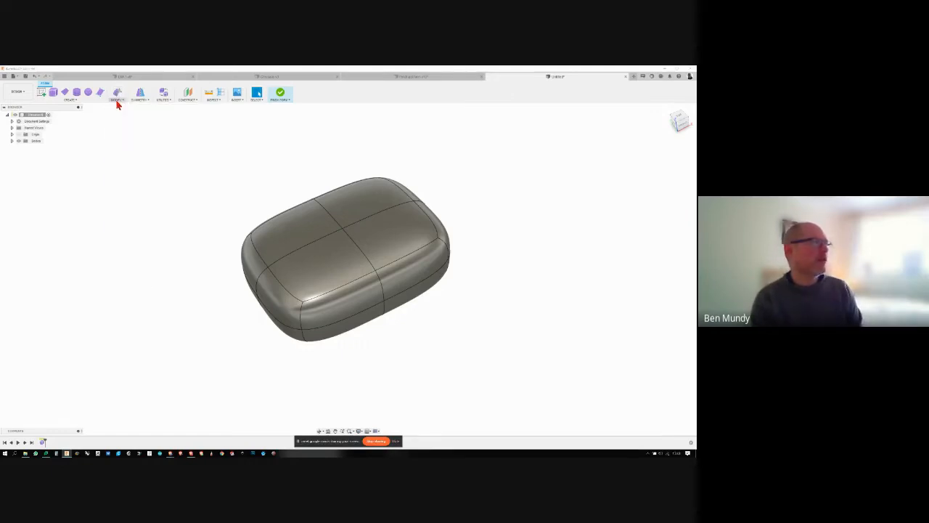
- Start Edit Form, select one of the four top faces of the box and pull it upward
{"action": "left_click", "coordinate": [118, 99]}
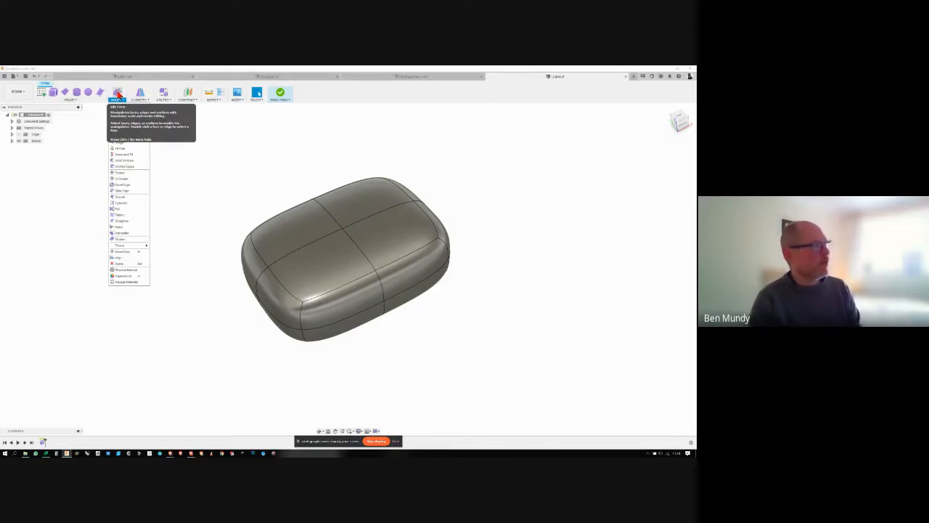
{"action": "left_click", "coordinate": [118, 95]}
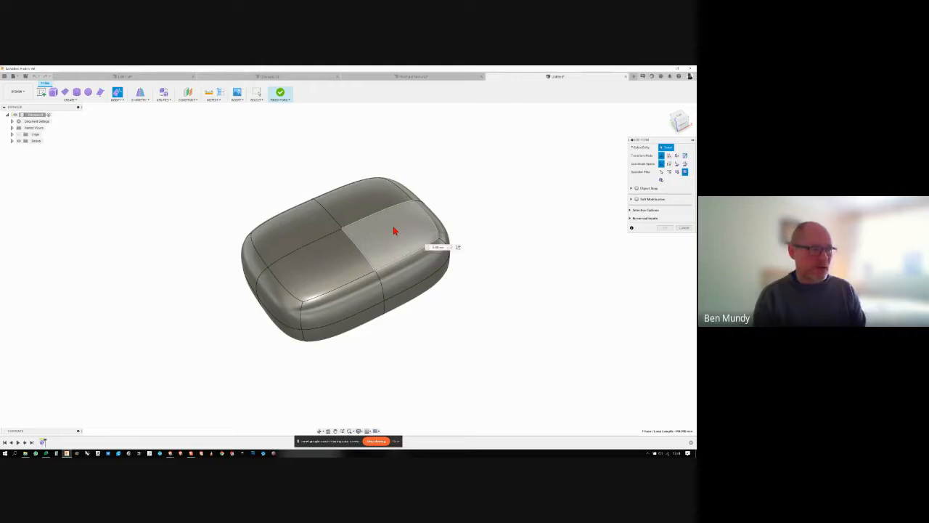
{"action": "left_click", "coordinate": [393, 230]}
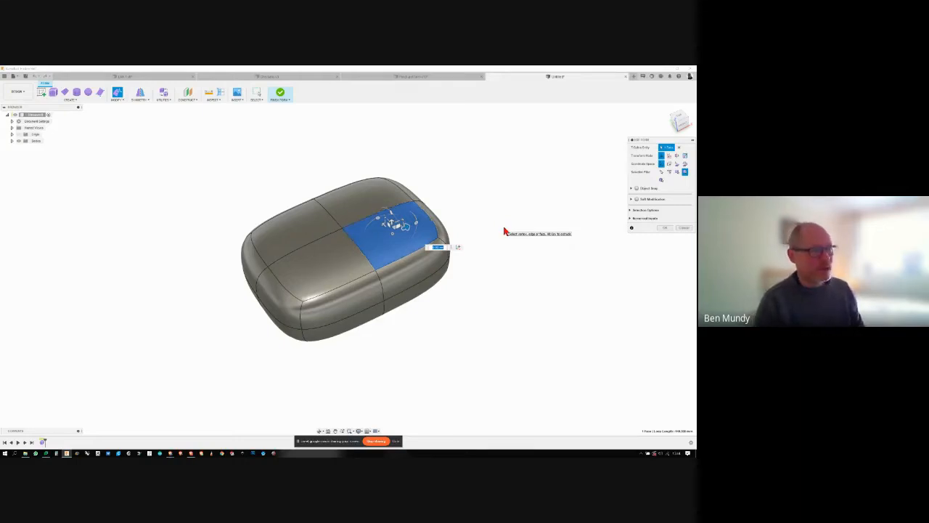
{"action": "scroll", "coordinate": [504, 230], "scroll_direction": "up", "scroll_amount": 3}
{"action": "scroll", "coordinate": [505, 231], "scroll_direction": "up", "scroll_amount": 5}
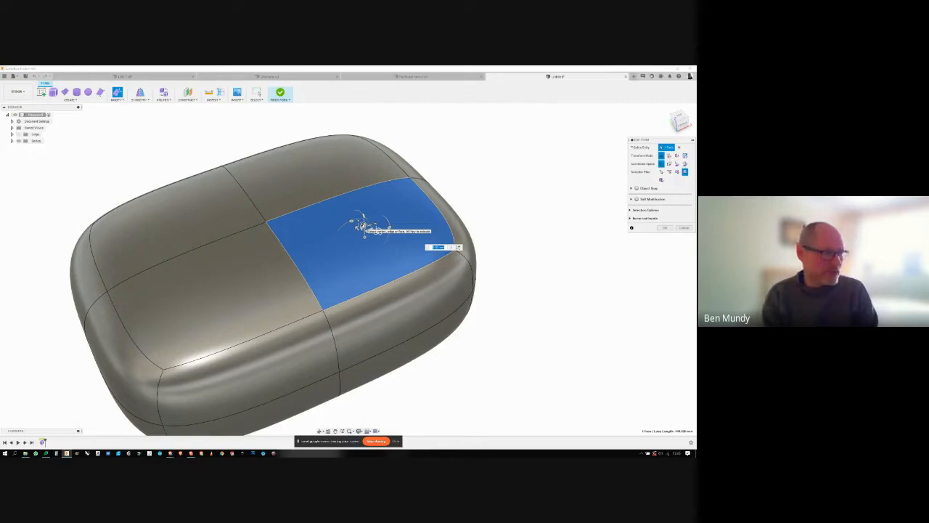
{"action": "left_click_drag", "start_coordinate": [363, 225], "coordinate": [360, 150]}
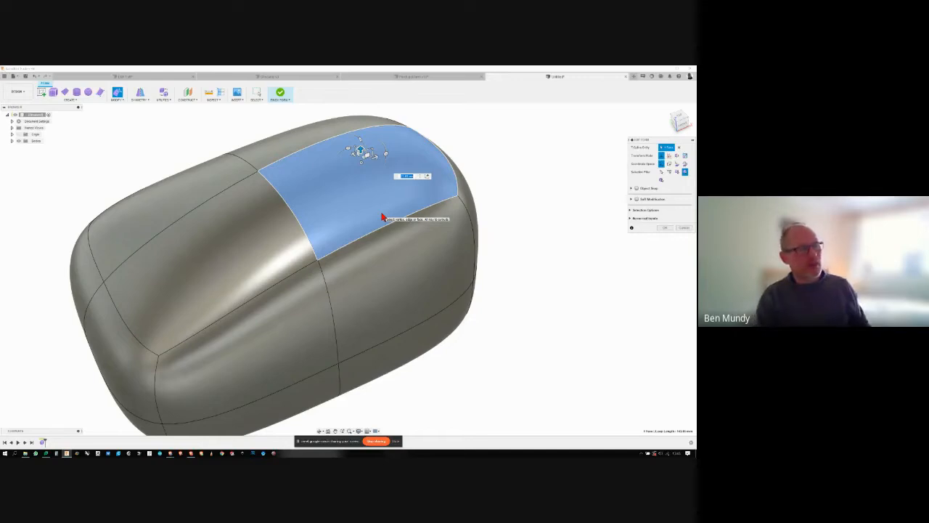
- Shift the selected top face slightly along individual axes and undo the last shift
{"action": "middle_click_drag", "start_coordinate": [541, 285], "coordinate": [426, 225], "text": "shift"}
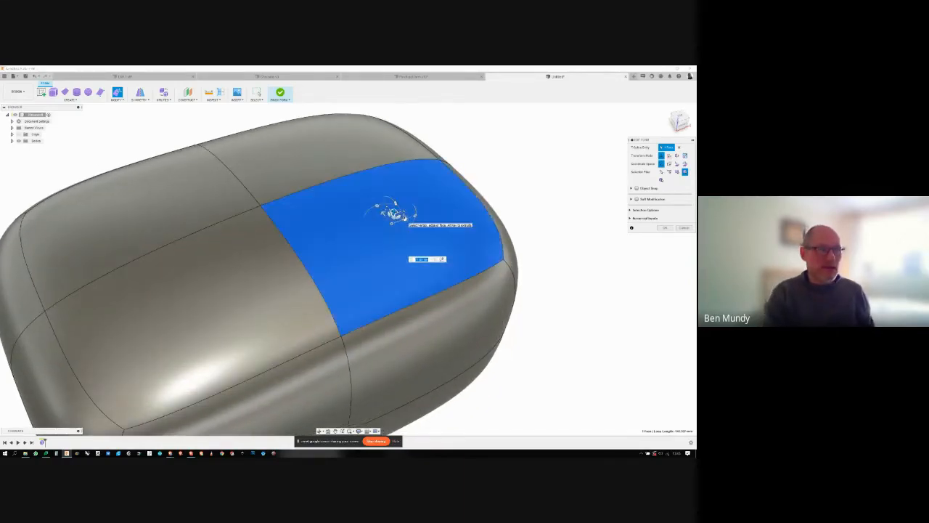
{"action": "middle_click_drag", "start_coordinate": [403, 218], "coordinate": [420, 249], "text": "shift"}
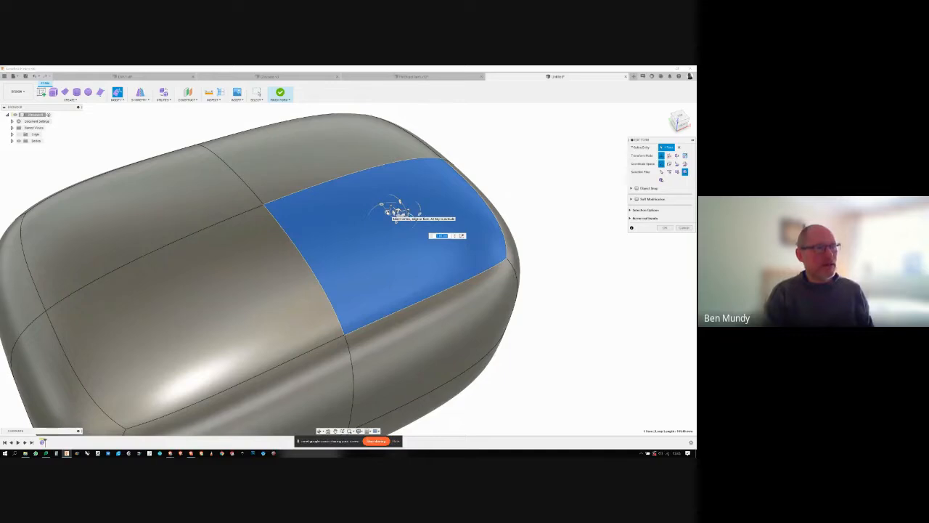
{"action": "mouse_move", "coordinate": [386, 210]}
{"action": "middle_mouse_down", "text": "shift"}
{"action": "mouse_move", "coordinate": [356, 157]}
{"action": "mouse_move", "coordinate": [351, 167]}
{"action": "mouse_move", "coordinate": [433, 264]}
{"action": "mouse_move", "coordinate": [363, 182]}
{"action": "mouse_move", "coordinate": [363, 166]}
{"action": "mouse_move", "coordinate": [401, 229]}
{"action": "mouse_move", "coordinate": [385, 226]}
{"action": "middle_mouse_up", "text": "shift"}
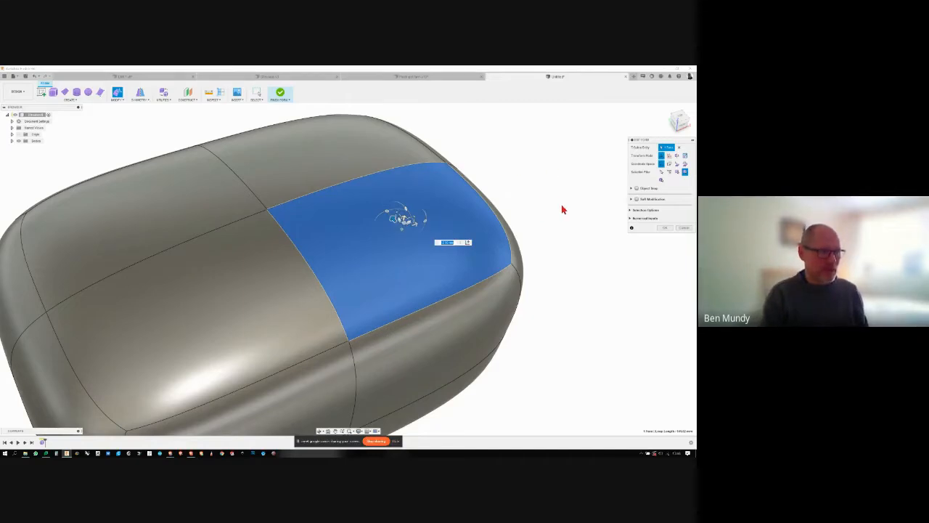
{"action": "key", "text": "ctrl+z"}
{"action": "left_click", "coordinate": [480, 226]}
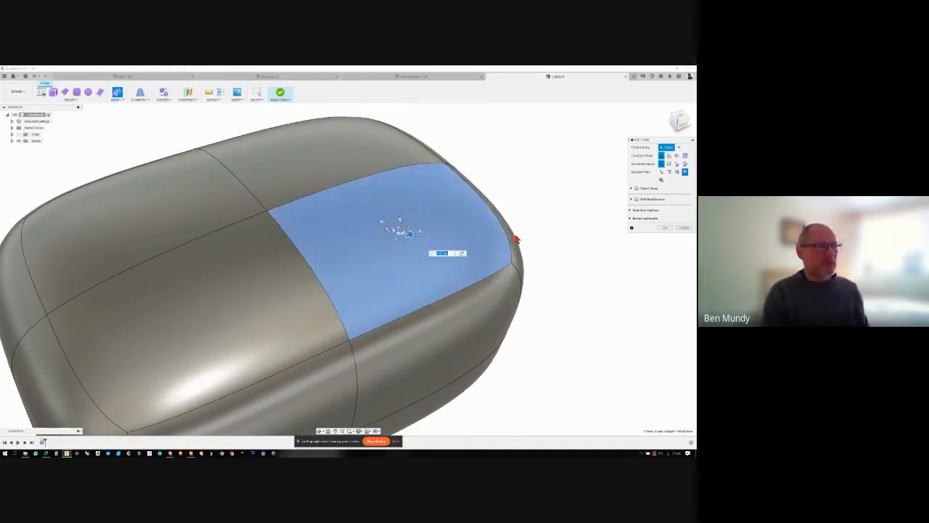
- Try moving the selected top face freely within a plane and undo that move
{"action": "middle_click_drag", "start_coordinate": [559, 235], "coordinate": [472, 240], "text": "shift"}
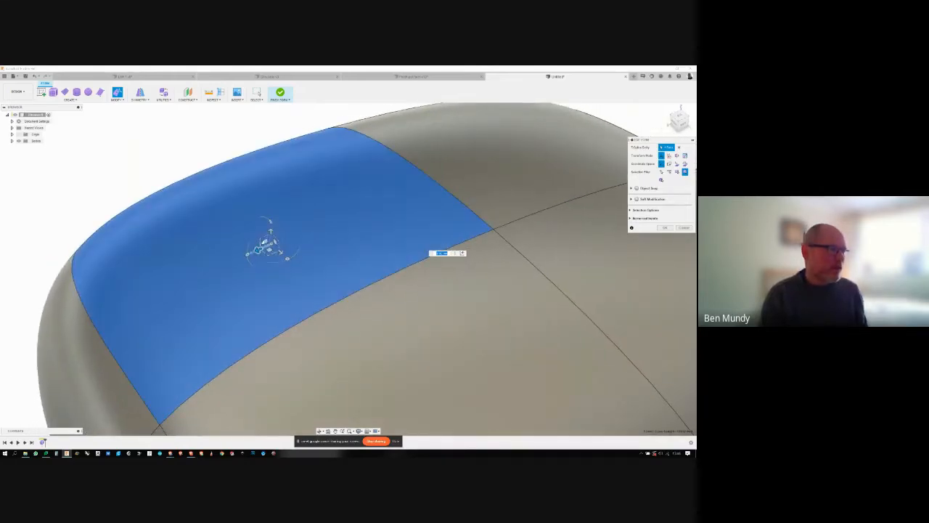
{"action": "left_click_drag", "start_coordinate": [259, 249], "coordinate": [252, 211]}
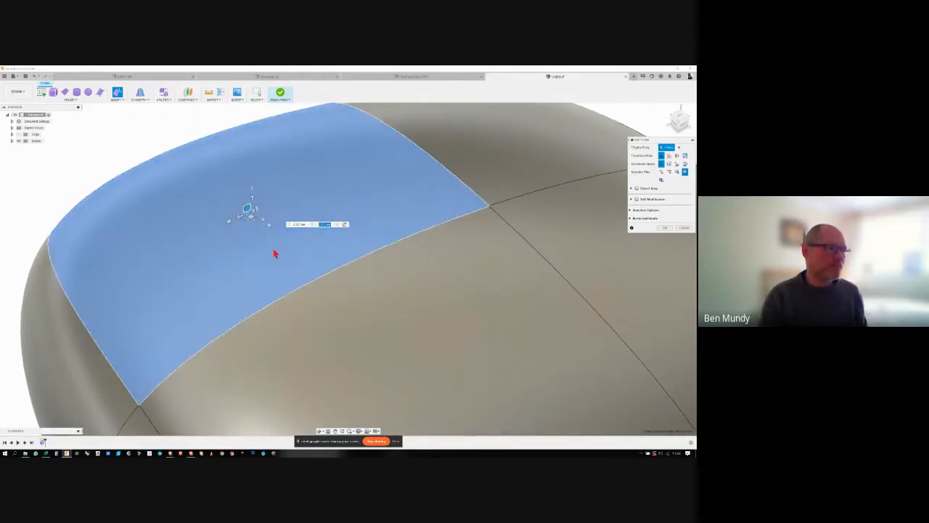
{"action": "key", "text": "ctrl+z"}
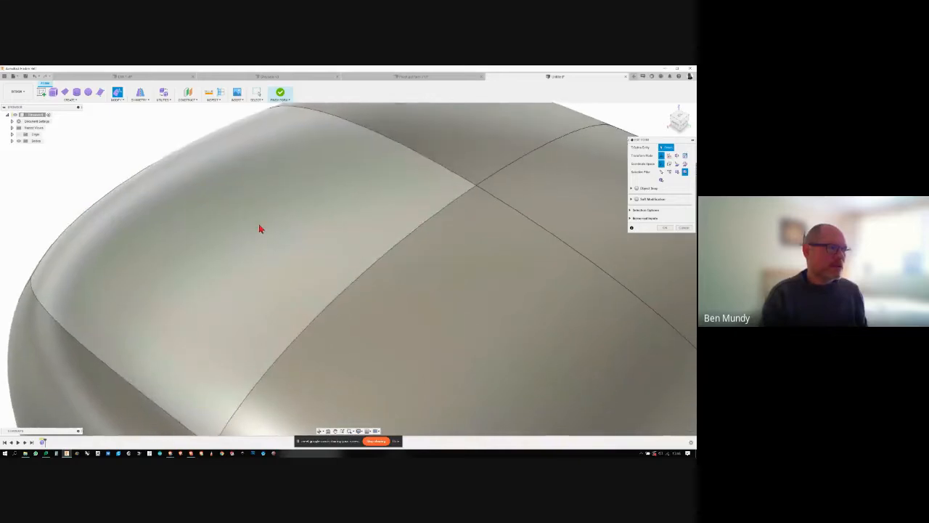
- Reselect the same top face, shift it slightly within a plane and adjust its height along the vertical axis
{"action": "left_click", "coordinate": [261, 229]}
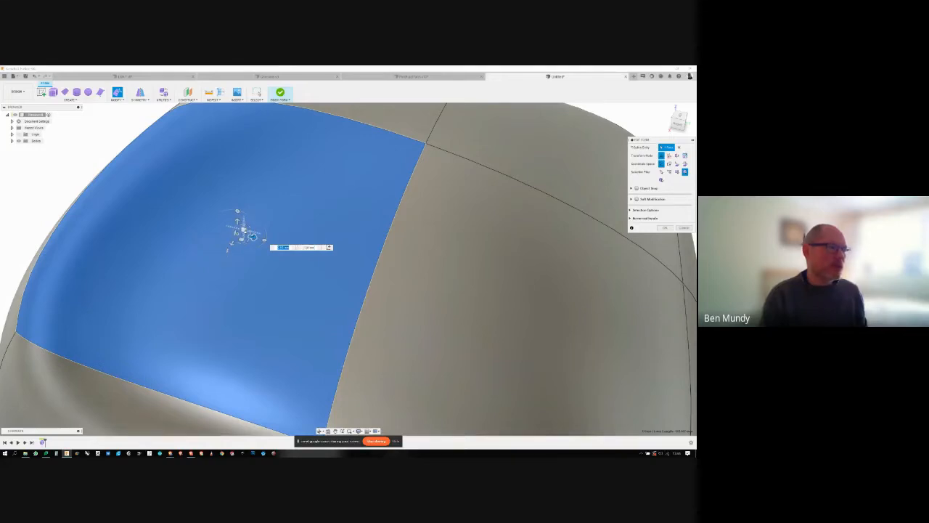
{"action": "mouse_move", "coordinate": [250, 236]}
{"action": "left_mouse_down"}
{"action": "mouse_move", "coordinate": [269, 203]}
{"action": "mouse_move", "coordinate": [302, 216]}
{"action": "mouse_move", "coordinate": [273, 232]}
{"action": "mouse_move", "coordinate": [245, 220]}
{"action": "mouse_move", "coordinate": [265, 201]}
{"action": "mouse_move", "coordinate": [290, 217]}
{"action": "mouse_move", "coordinate": [277, 237]}
{"action": "mouse_move", "coordinate": [249, 239]}
{"action": "left_mouse_up"}
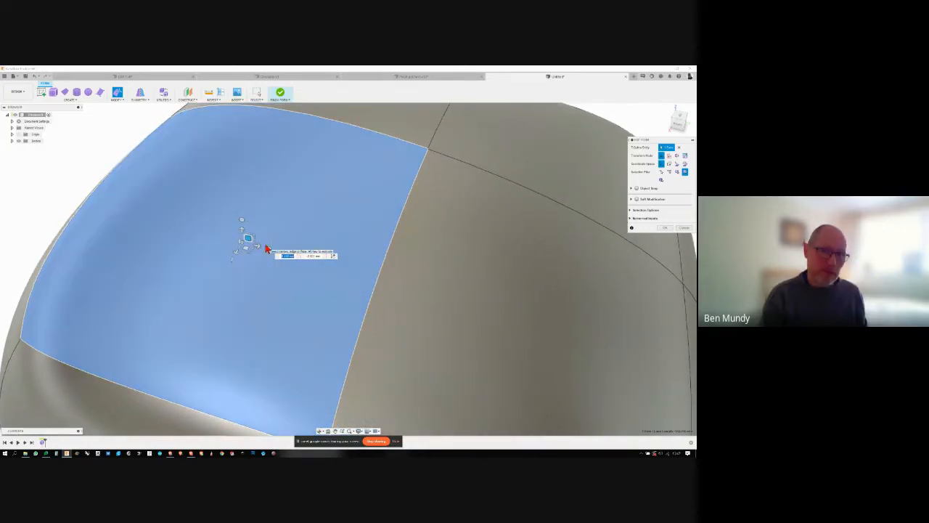
{"action": "middle_click_drag", "start_coordinate": [270, 256], "coordinate": [337, 261], "text": "shift"}
{"action": "middle_click_drag", "start_coordinate": [252, 257], "coordinate": [357, 235], "text": "shift"}
{"action": "left_click_drag", "start_coordinate": [347, 229], "coordinate": [347, 215]}
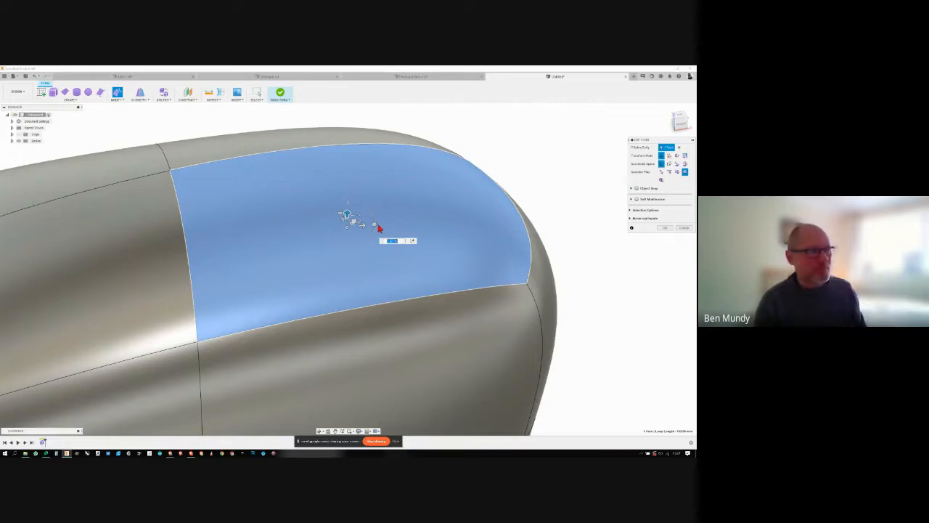
- Rotate the selected top face so that its outer end tilts upward
{"action": "mouse_move", "coordinate": [374, 225]}
{"action": "left_mouse_down"}
{"action": "mouse_move", "coordinate": [368, 210]}
{"action": "mouse_move", "coordinate": [367, 240]}
{"action": "left_mouse_up"}
{"action": "left_click_drag", "start_coordinate": [373, 230], "coordinate": [360, 215]}
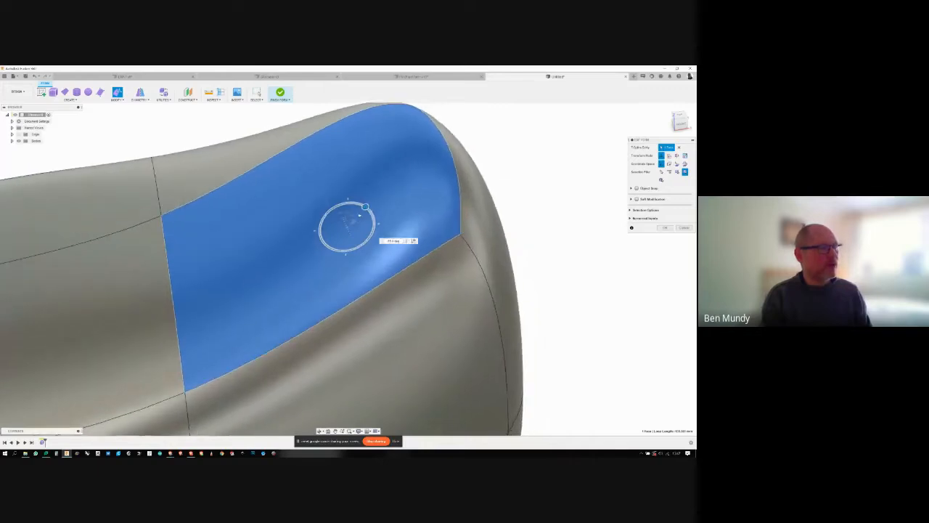
{"action": "middle_click_drag", "start_coordinate": [410, 238], "coordinate": [341, 221], "text": "shift"}
{"action": "left_click_drag", "start_coordinate": [328, 217], "coordinate": [331, 237]}
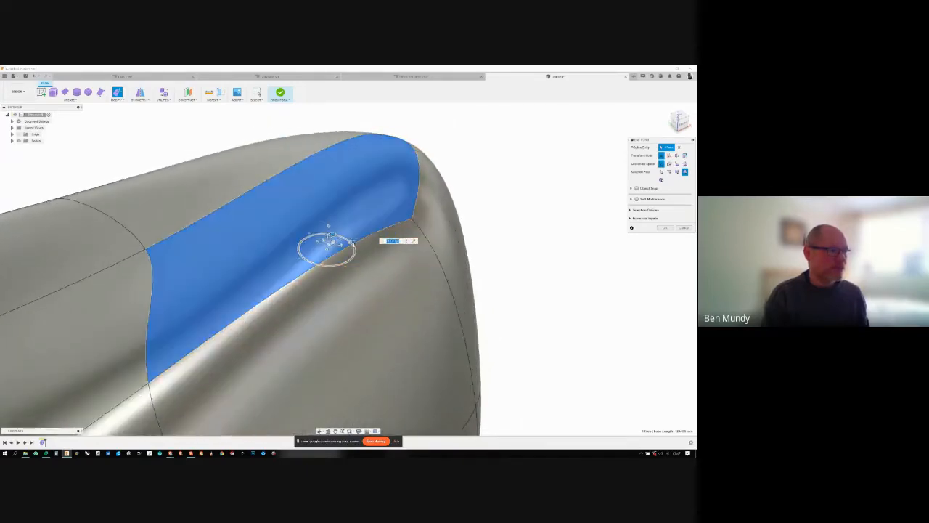
- Twist the tilted face about another axis and inspect the resulting curvature from several angles
{"action": "middle_click_drag", "start_coordinate": [331, 236], "coordinate": [455, 274], "text": "shift"}
{"action": "left_click_drag", "start_coordinate": [375, 242], "coordinate": [344, 246]}
{"action": "middle_click_drag", "start_coordinate": [492, 288], "coordinate": [511, 269], "text": "shift"}
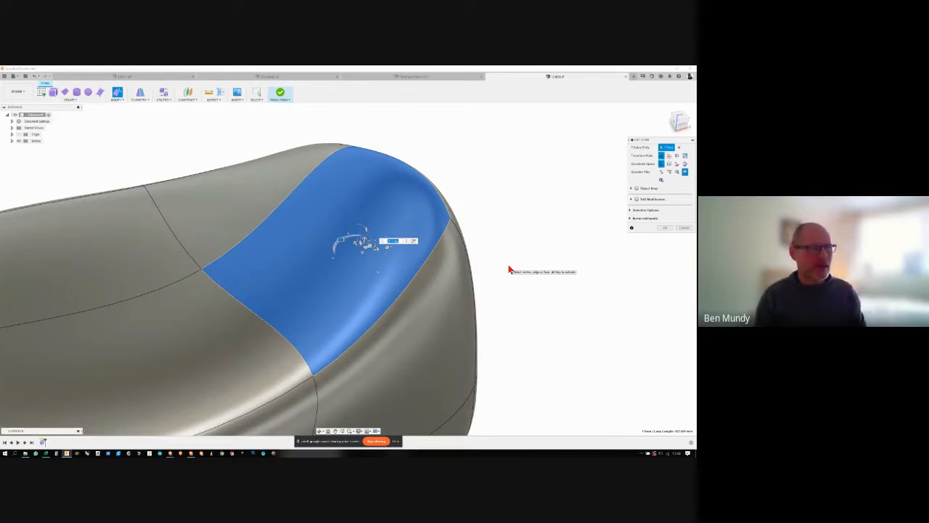
{"action": "middle_click_drag", "start_coordinate": [520, 194], "coordinate": [532, 243], "text": "shift"}
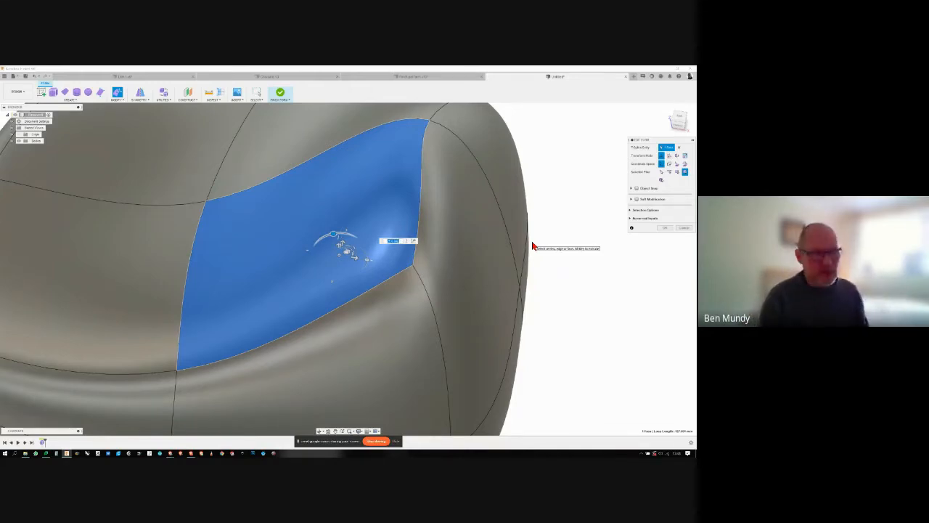
{"action": "middle_click_drag", "start_coordinate": [532, 243], "coordinate": [554, 269], "text": "shift"}
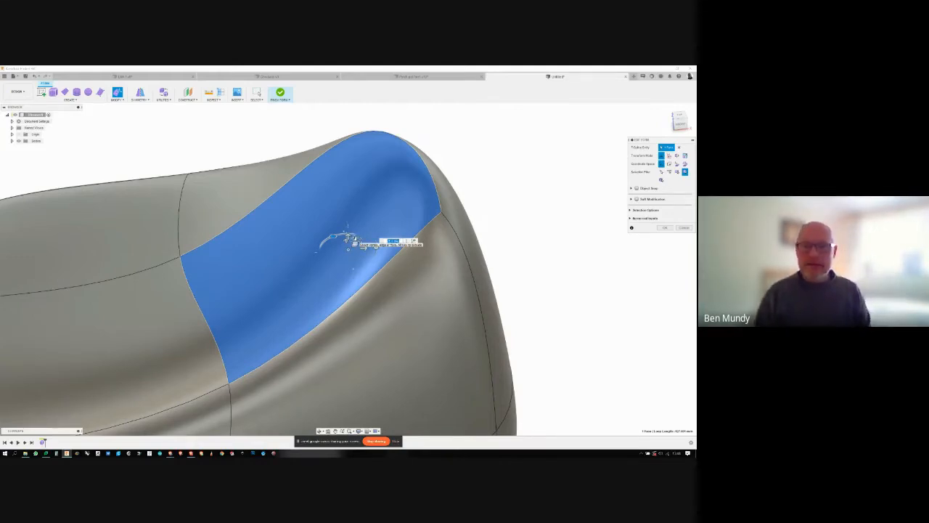
- Scale the rotated top face with the Edit Form manipulator and clear the face selection
{"action": "mouse_move", "coordinate": [353, 240]}
{"action": "left_mouse_down"}
{"action": "mouse_move", "coordinate": [363, 242]}
{"action": "mouse_move", "coordinate": [350, 240]}
{"action": "left_mouse_up"}
{"action": "middle_click_drag", "start_coordinate": [350, 241], "coordinate": [362, 260], "text": "shift"}
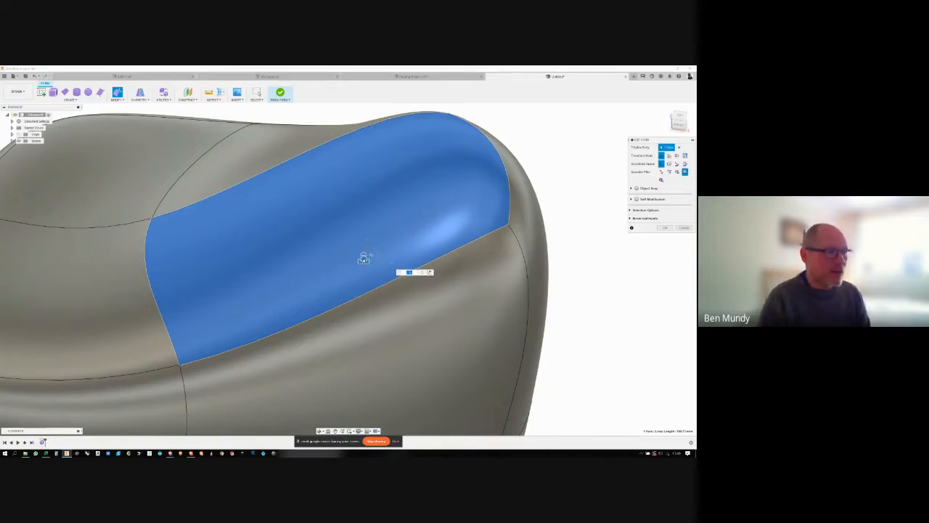
{"action": "mouse_move", "coordinate": [363, 259]}
{"action": "left_mouse_down"}
{"action": "mouse_move", "coordinate": [373, 246]}
{"action": "mouse_move", "coordinate": [353, 272]}
{"action": "mouse_move", "coordinate": [375, 240]}
{"action": "mouse_move", "coordinate": [352, 287]}
{"action": "mouse_move", "coordinate": [370, 255]}
{"action": "left_mouse_up"}
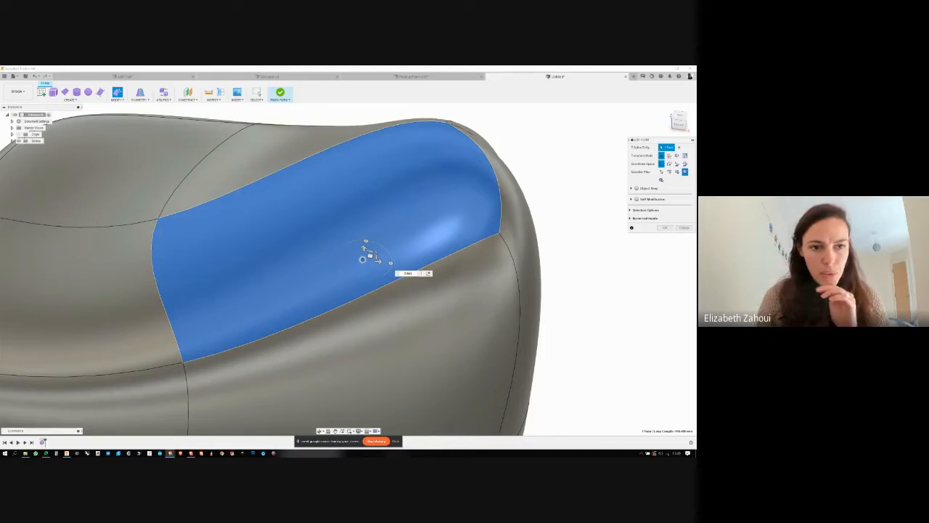
{"action": "left_click", "coordinate": [588, 244]}
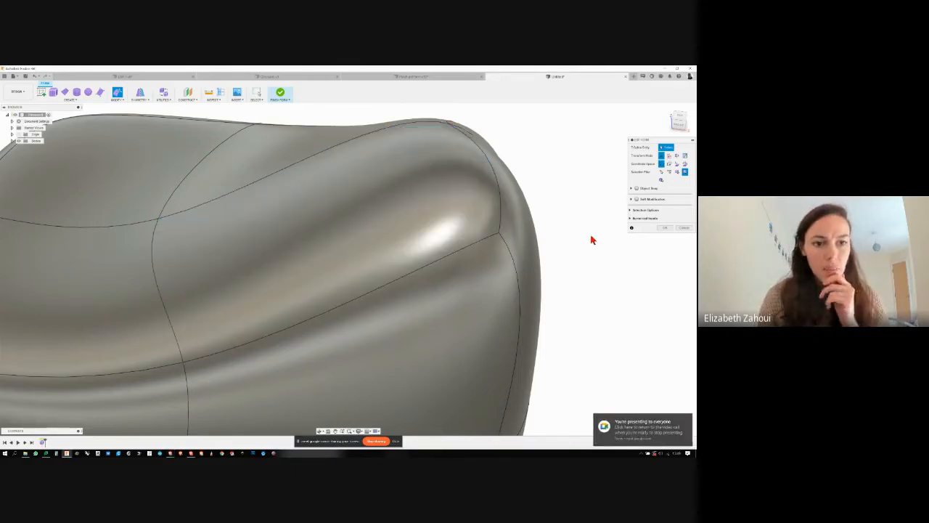
- Confirm the Edit Form changes and hide the Bodies folder containing the sculpted form
{"action": "scroll", "coordinate": [591, 239], "scroll_direction": "down", "scroll_amount": 4}
{"action": "middle_click_drag", "start_coordinate": [591, 237], "coordinate": [599, 265], "text": "shift"}
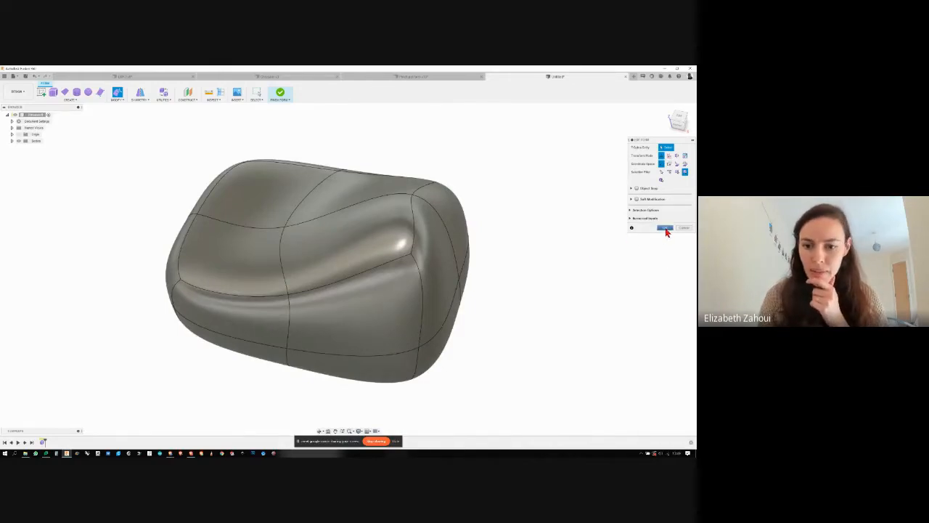
{"action": "left_click", "coordinate": [665, 228]}
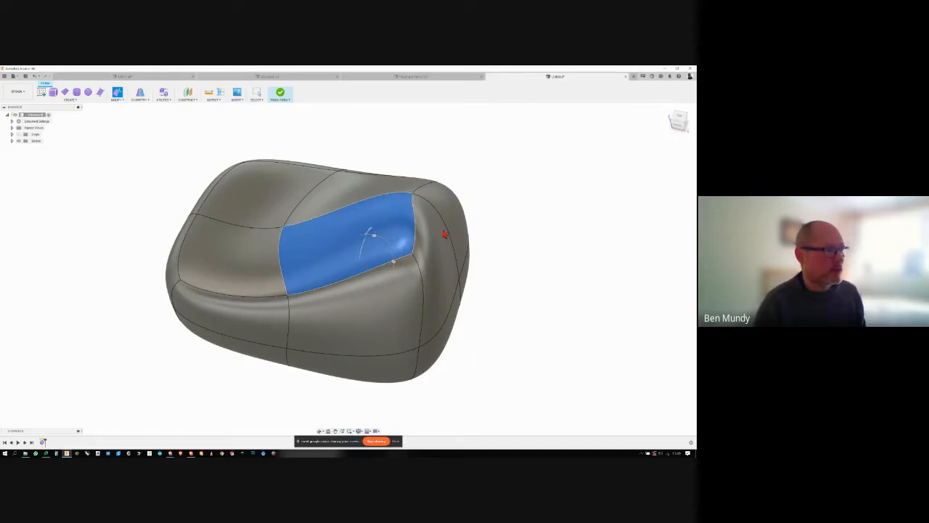
{"action": "left_click", "coordinate": [441, 239]}
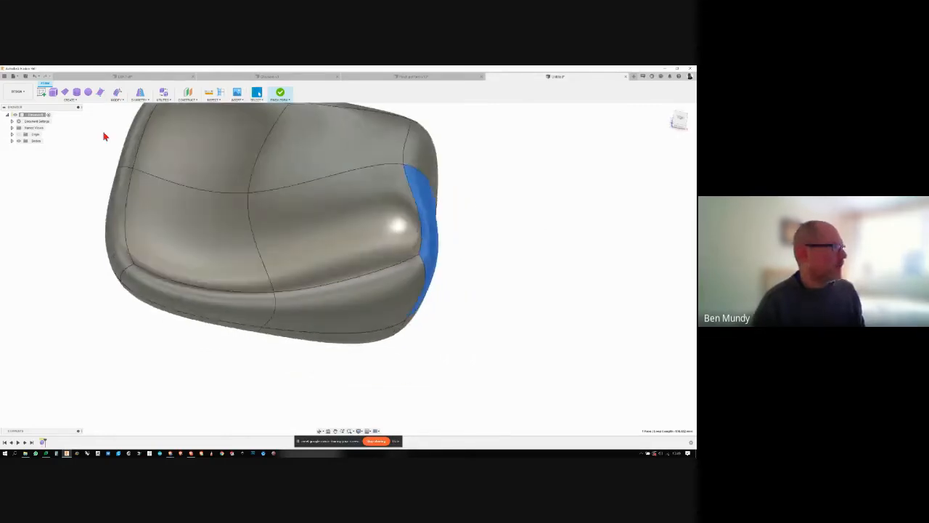
{"action": "left_click", "coordinate": [24, 141]}
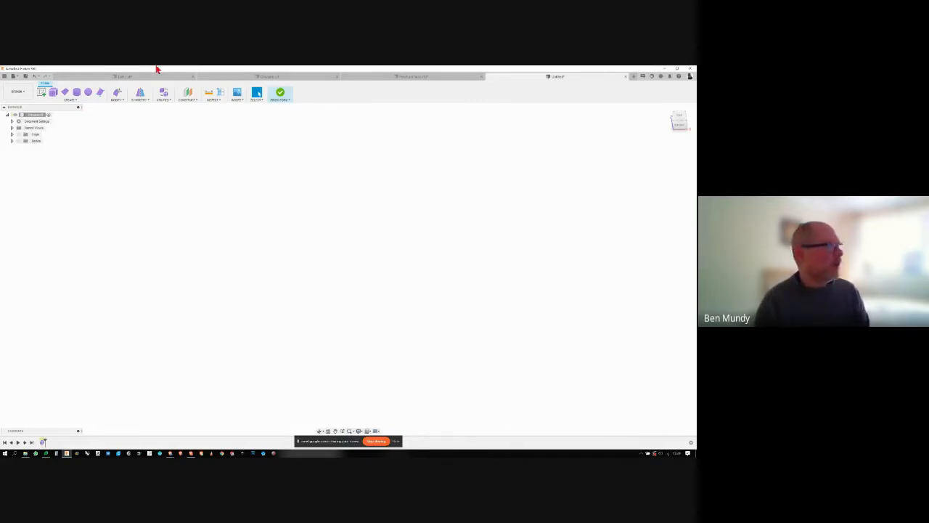
- Start a T-spline Box on the horizontal plane and draw its centre rectangle base from the origin
{"action": "left_click", "coordinate": [59, 101]}
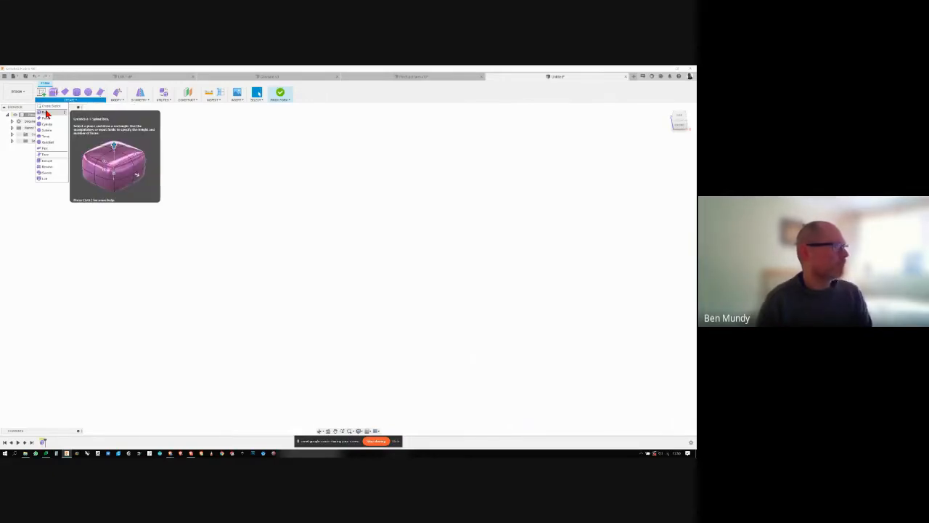
{"action": "left_click", "coordinate": [46, 113]}
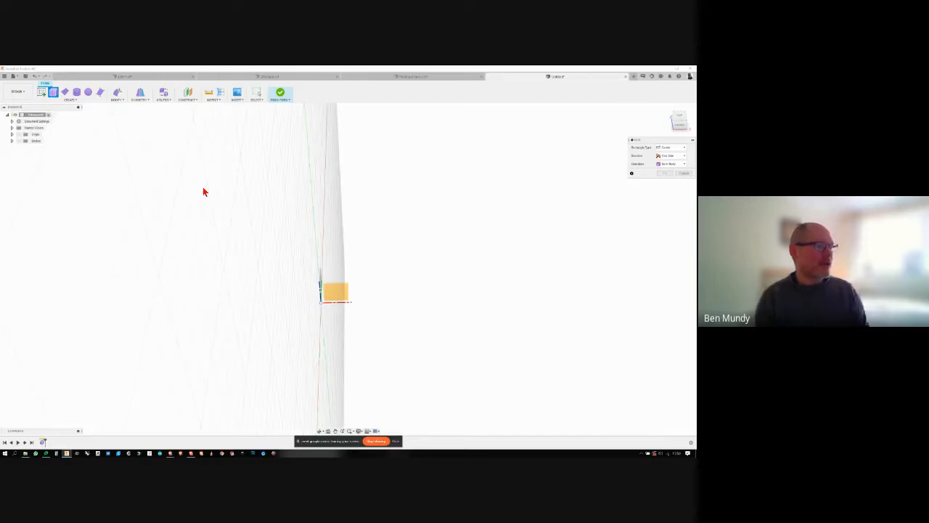
{"action": "middle_click_drag", "start_coordinate": [529, 309], "coordinate": [478, 312], "text": "shift"}
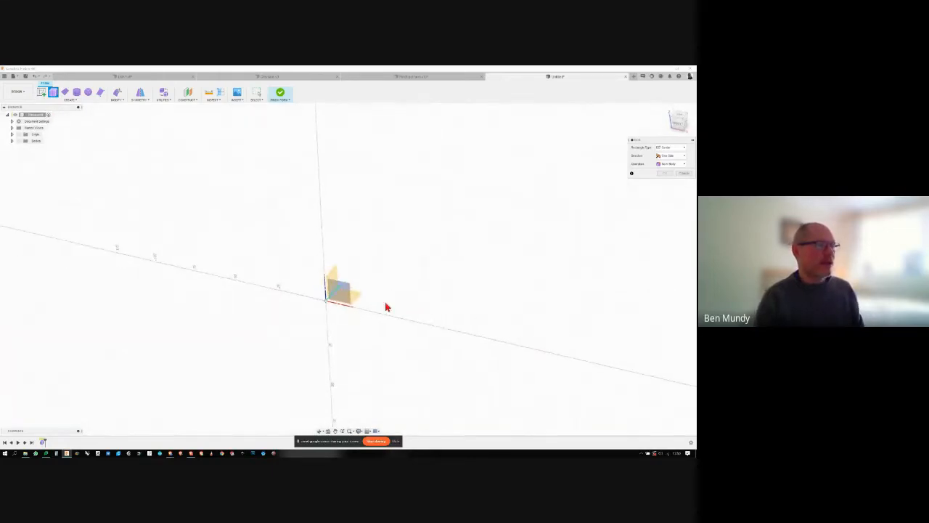
{"action": "middle_click_drag", "start_coordinate": [386, 307], "coordinate": [466, 292], "text": "shift"}
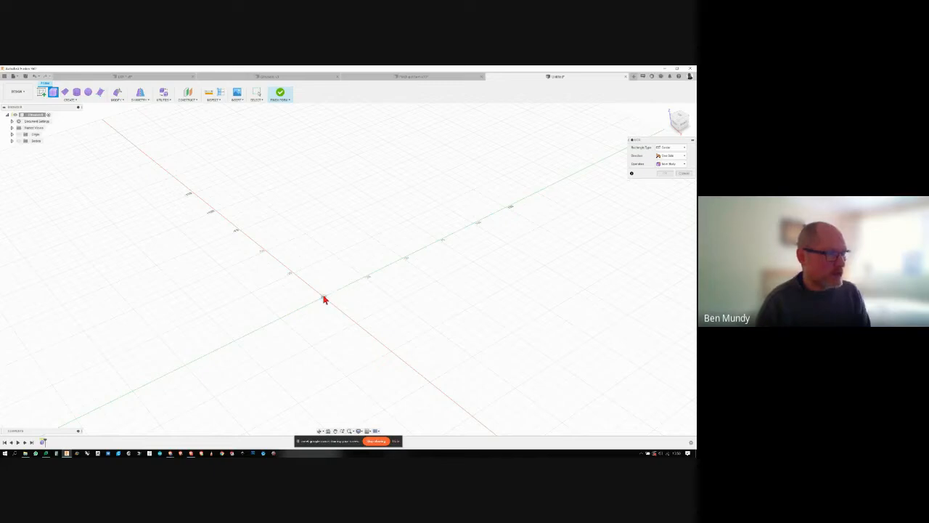
{"action": "left_click", "coordinate": [323, 298]}
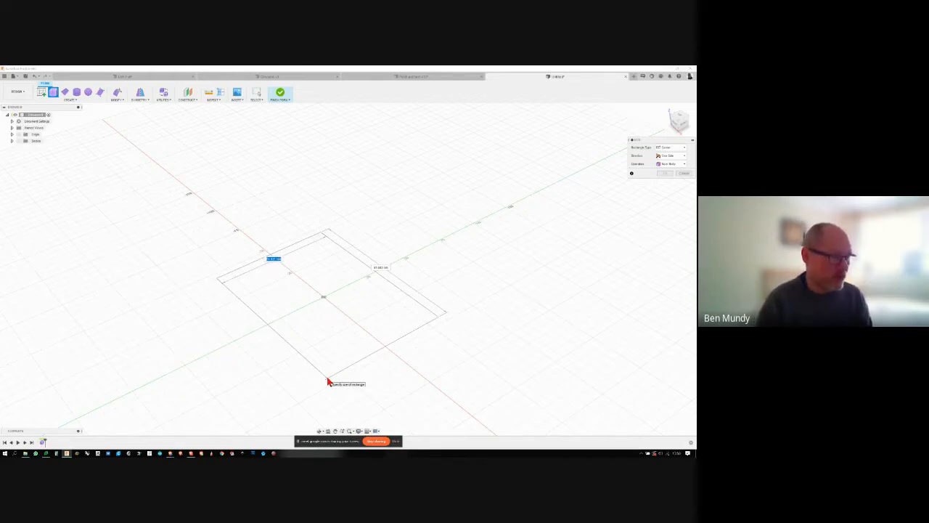
{"action": "left_click", "coordinate": [327, 382]}
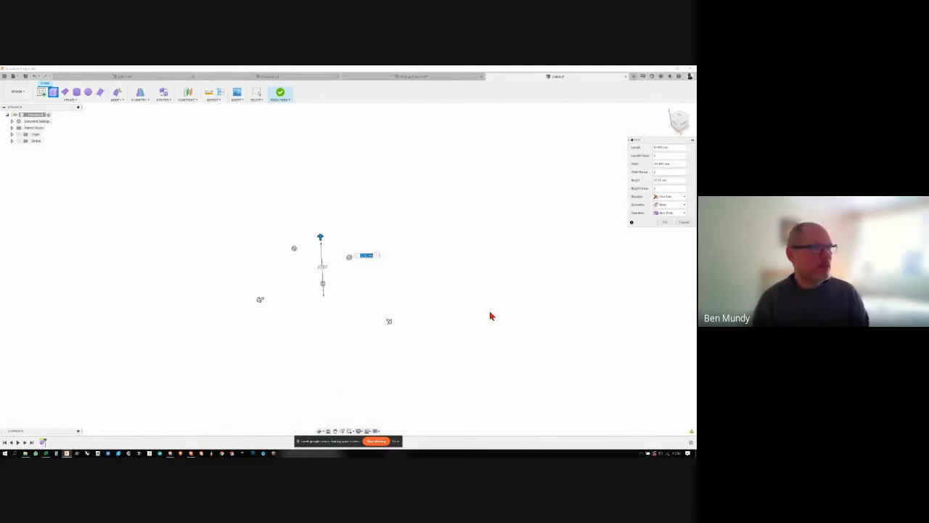
- Make the Bodies folder visible with the old form still hidden, and inspect the new box preview from several angles
{"action": "left_click", "coordinate": [12, 141]}
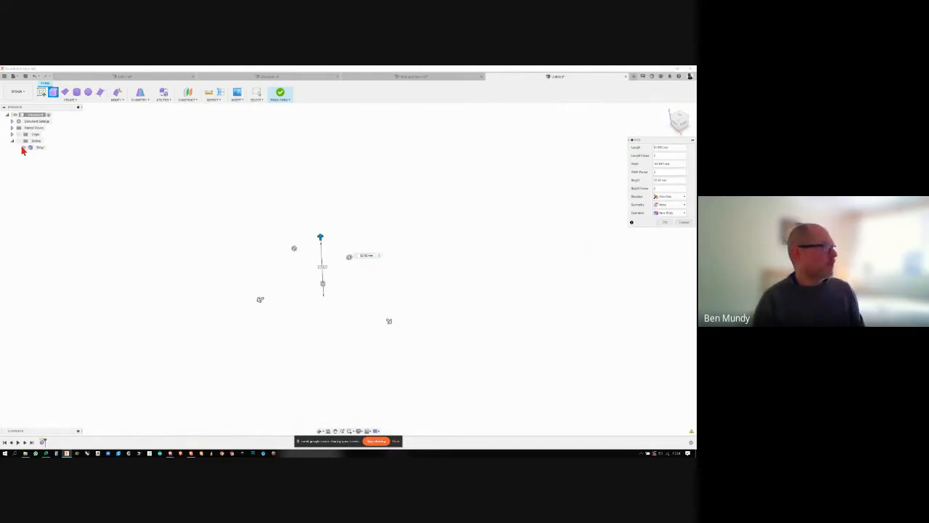
{"action": "left_click", "coordinate": [18, 140]}
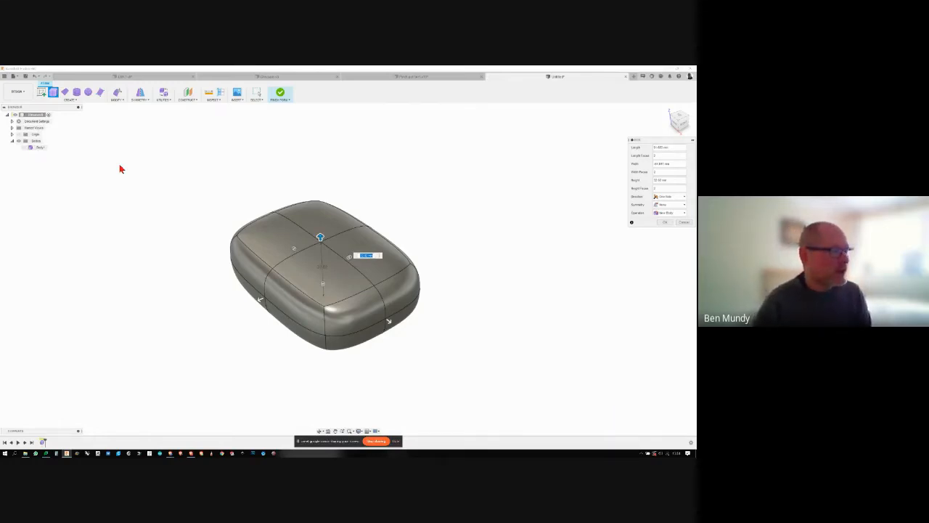
{"action": "middle_click_drag", "start_coordinate": [444, 211], "coordinate": [528, 212], "text": "shift"}
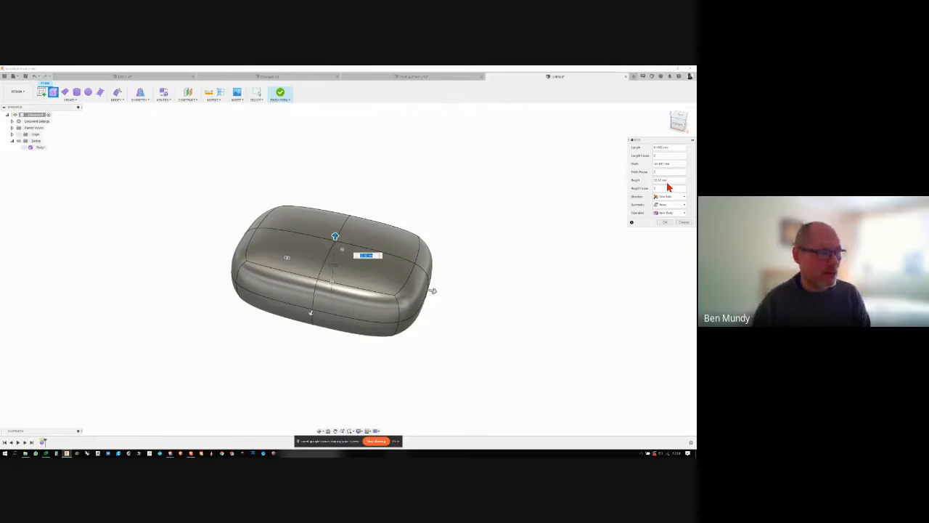
{"action": "middle_click_drag", "start_coordinate": [375, 241], "coordinate": [382, 275], "text": "shift"}
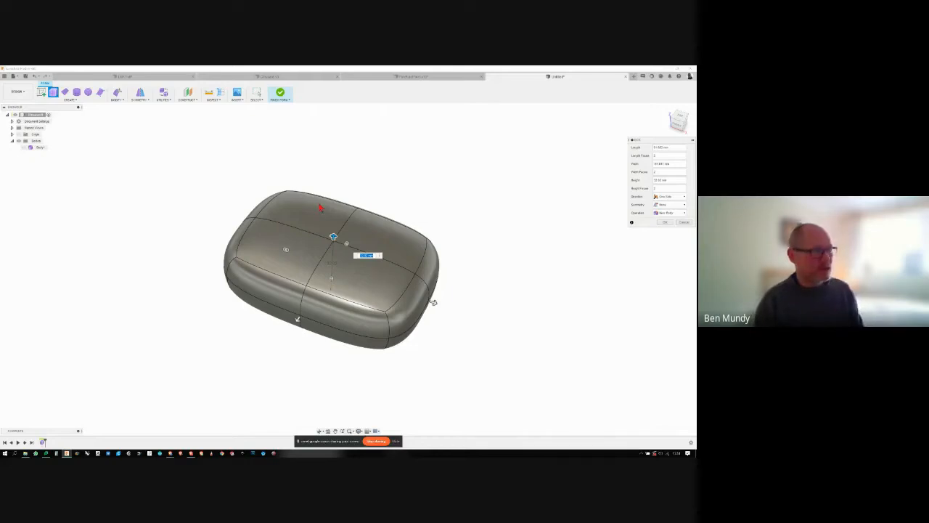
{"action": "middle_click_drag", "start_coordinate": [362, 248], "coordinate": [348, 276], "text": "shift"}
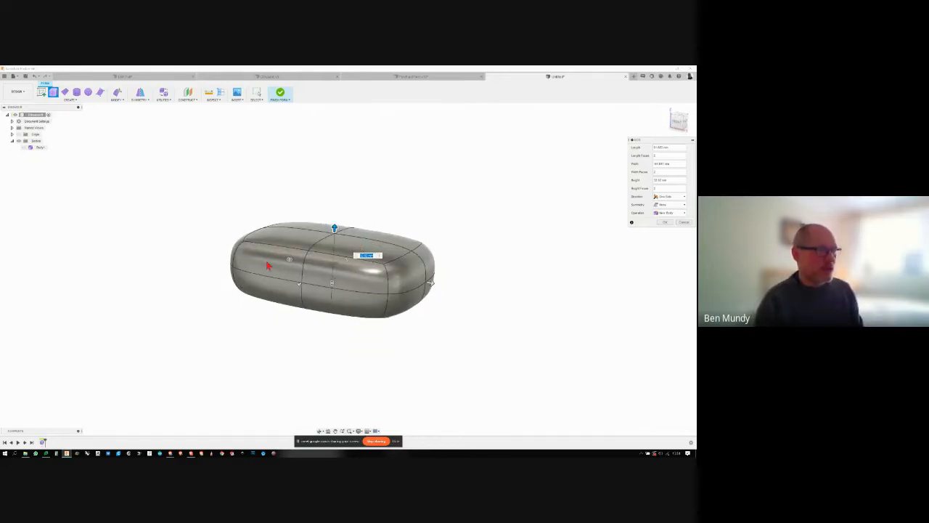
{"action": "middle_click_drag", "start_coordinate": [302, 299], "coordinate": [610, 205], "text": "shift"}
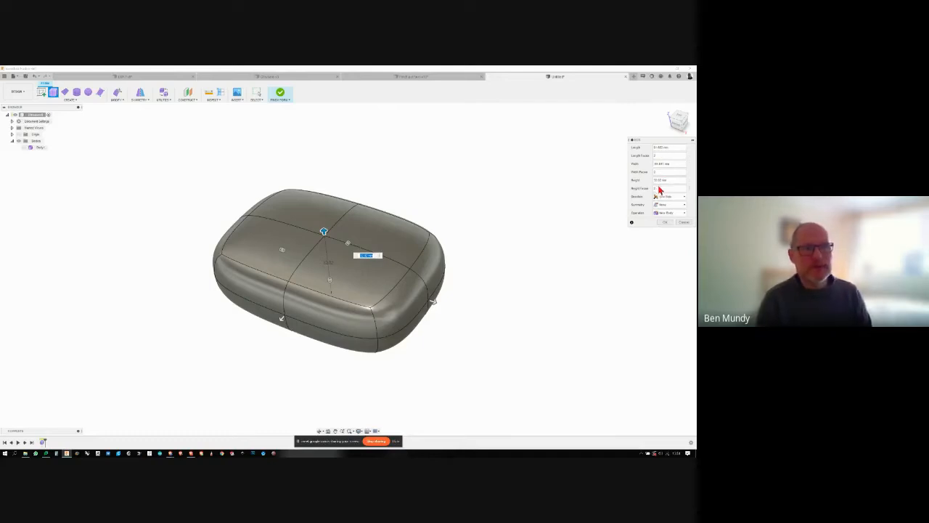
- Set the box's height, width and length faces to 4 each
{"action": "left_click", "coordinate": [657, 188]}
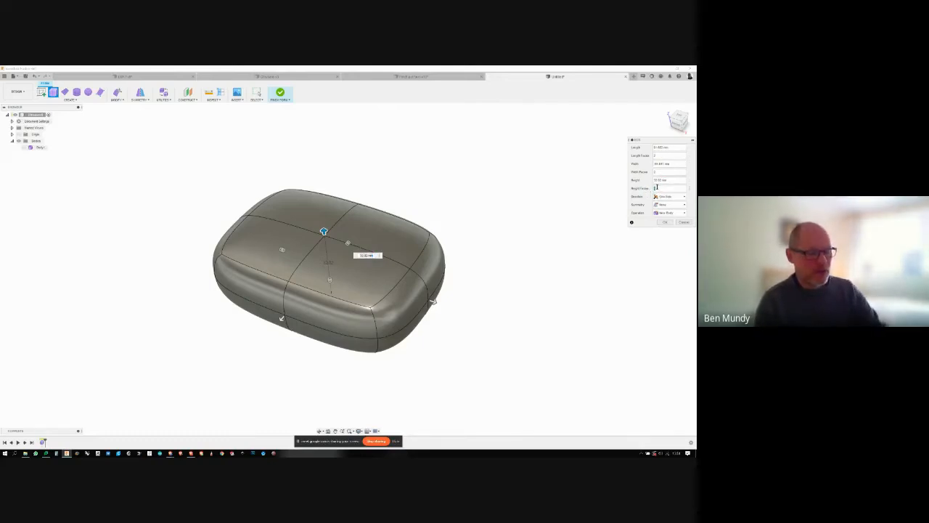
{"action": "type", "text": "3"}
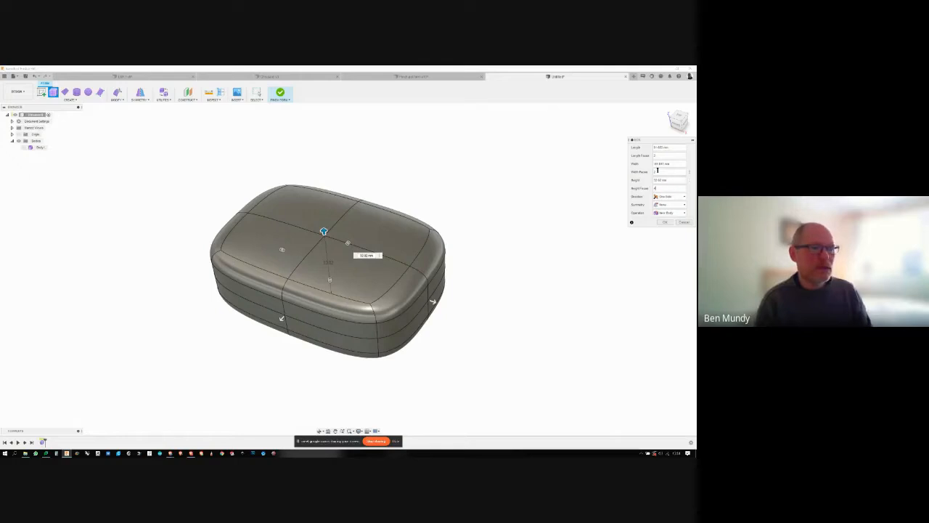
{"action": "mouse_move", "coordinate": [658, 172]}
{"action": "left_mouse_down"}
{"action": "mouse_move", "coordinate": [650, 174]}
{"action": "mouse_move", "coordinate": [651, 157]}
{"action": "left_mouse_up"}
{"action": "type", "text": "4"}
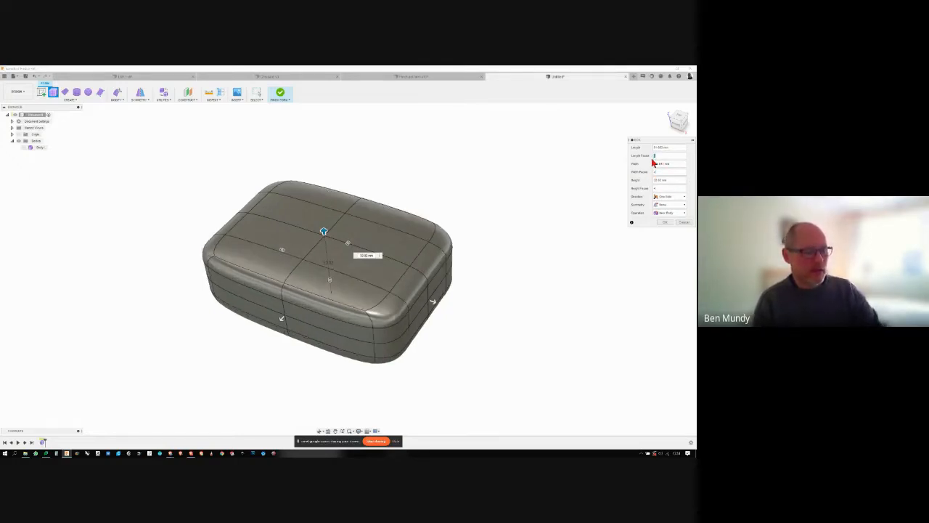
{"action": "type", "text": "4"}
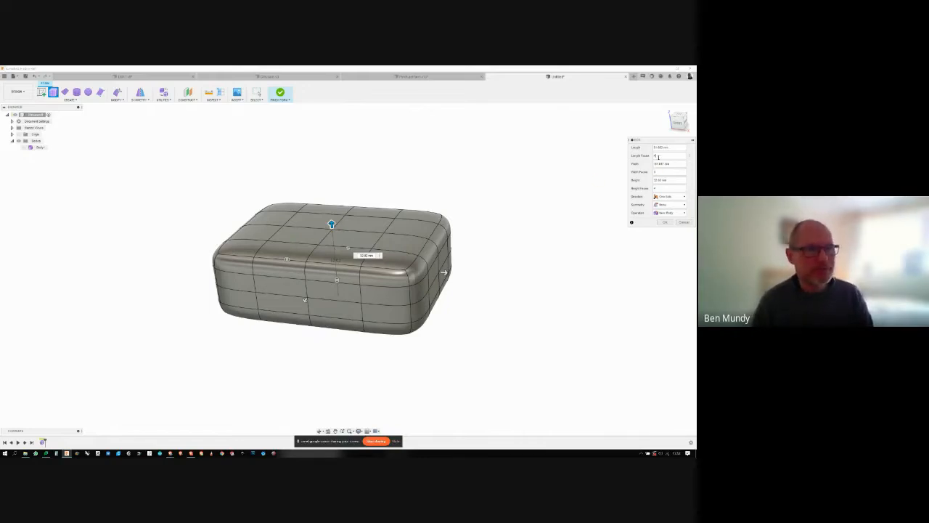
- Set the box's length, width and height faces to 2 each and confirm the new box form
{"action": "left_click_drag", "start_coordinate": [654, 156], "coordinate": [652, 189]}
{"action": "type", "text": "222"}
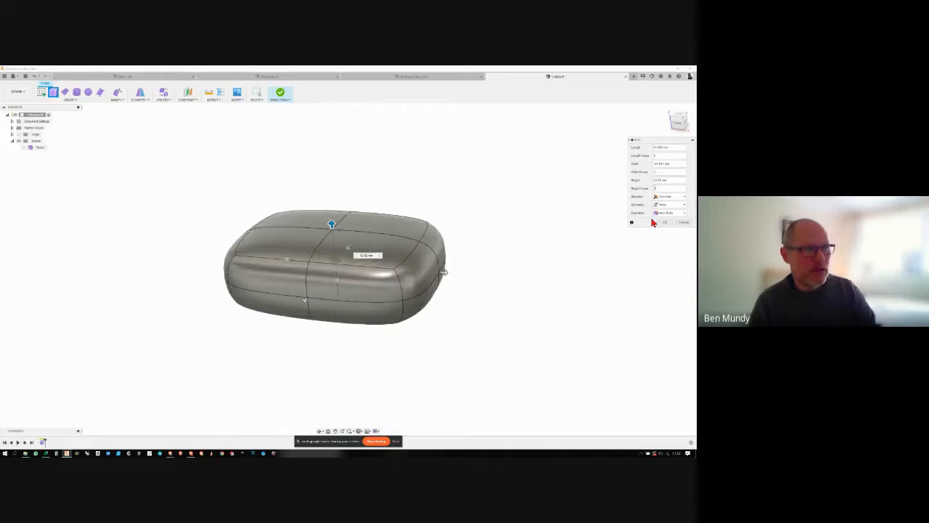
{"action": "left_click", "coordinate": [660, 222]}
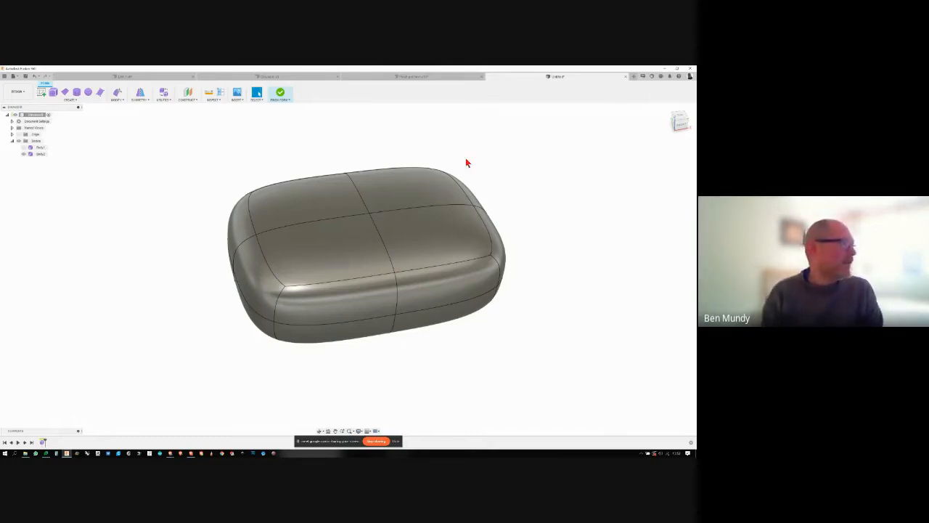
- Try placing a T-spline cylinder on the horizontal plane beside the box
{"action": "left_click", "coordinate": [70, 100]}
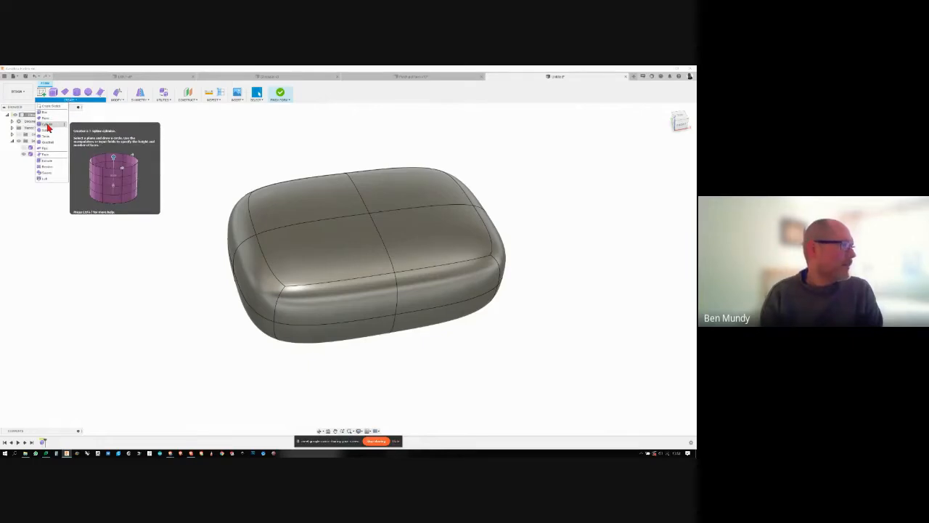
{"action": "left_click", "coordinate": [48, 128]}
{"action": "scroll", "coordinate": [182, 160], "scroll_direction": "down", "scroll_amount": 5}
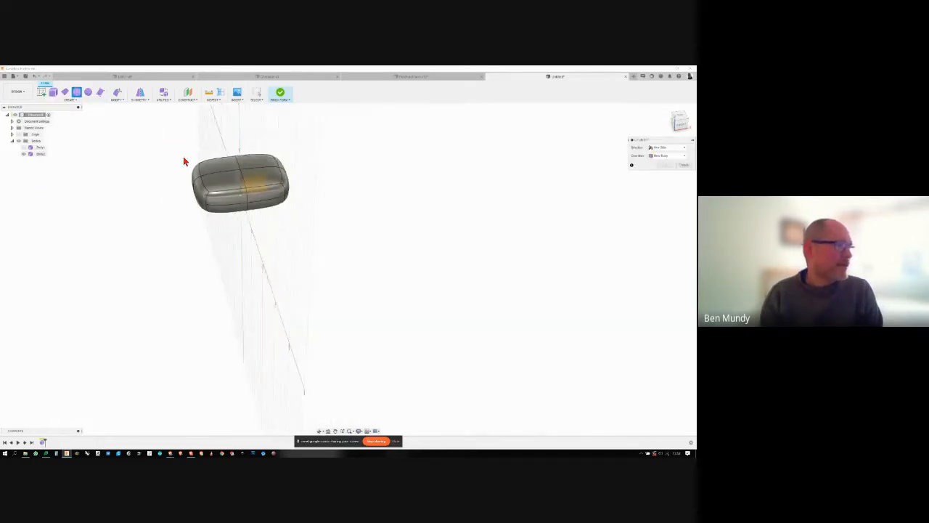
{"action": "scroll", "coordinate": [349, 202], "scroll_direction": "down", "scroll_amount": 5}
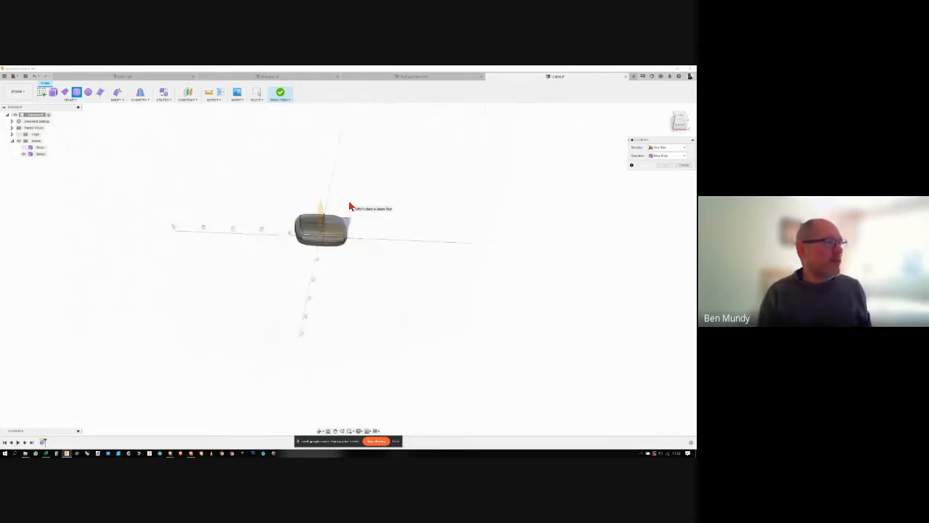
{"action": "middle_click_drag", "start_coordinate": [348, 202], "coordinate": [344, 232], "text": "shift"}
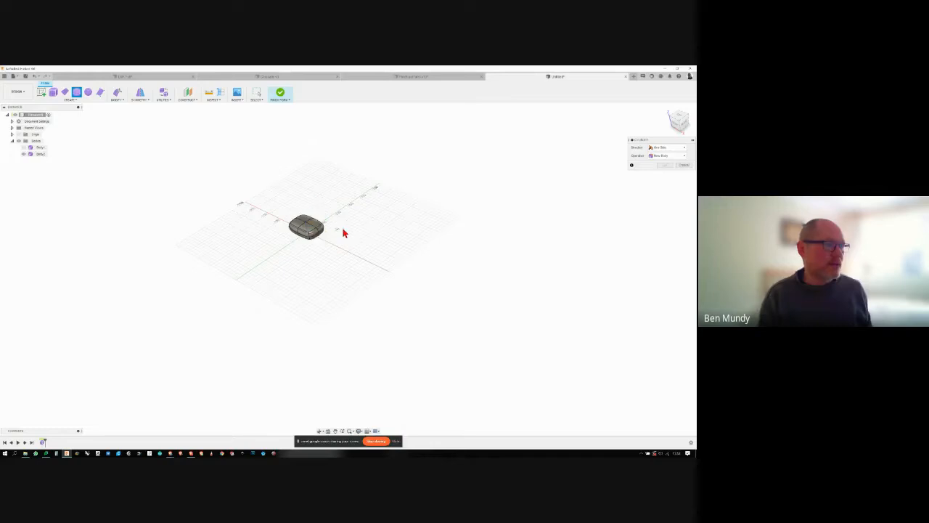
{"action": "scroll", "coordinate": [363, 236], "scroll_direction": "up", "scroll_amount": 5}
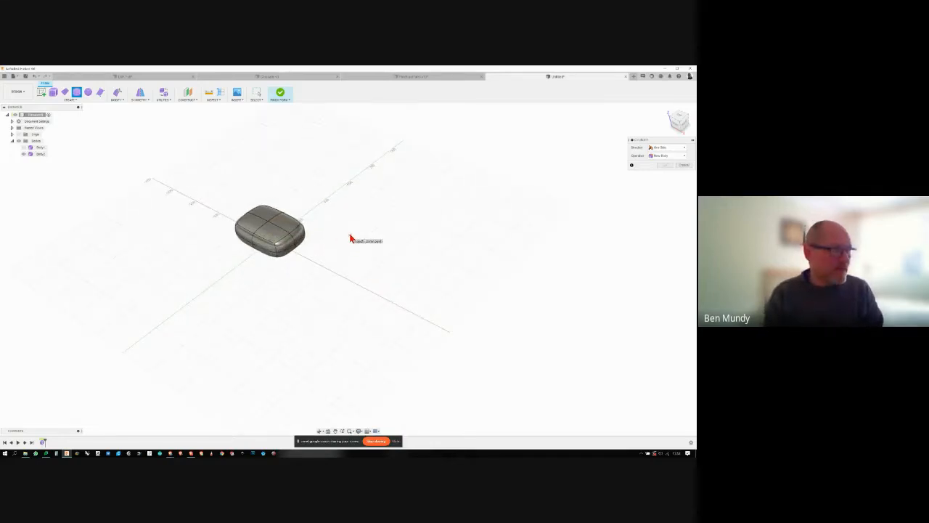
{"action": "left_click", "coordinate": [350, 236]}
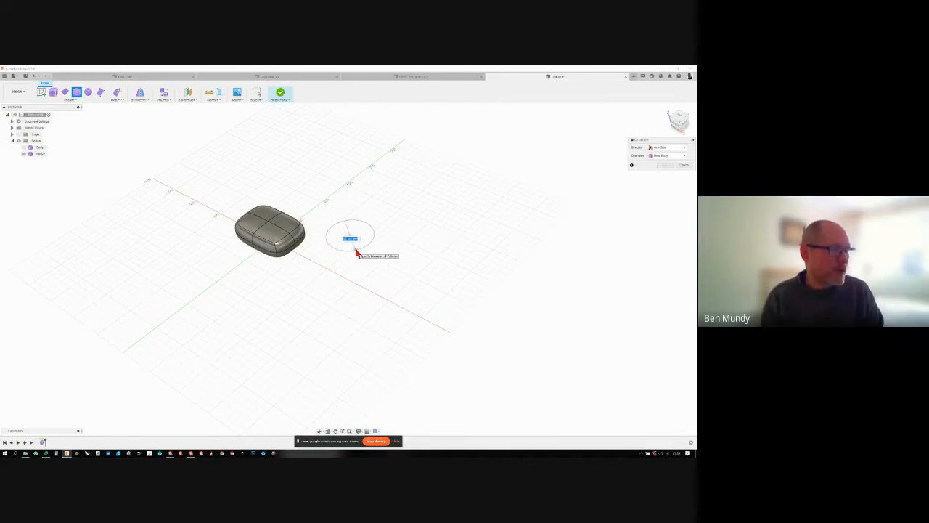
{"action": "left_click", "coordinate": [356, 252]}
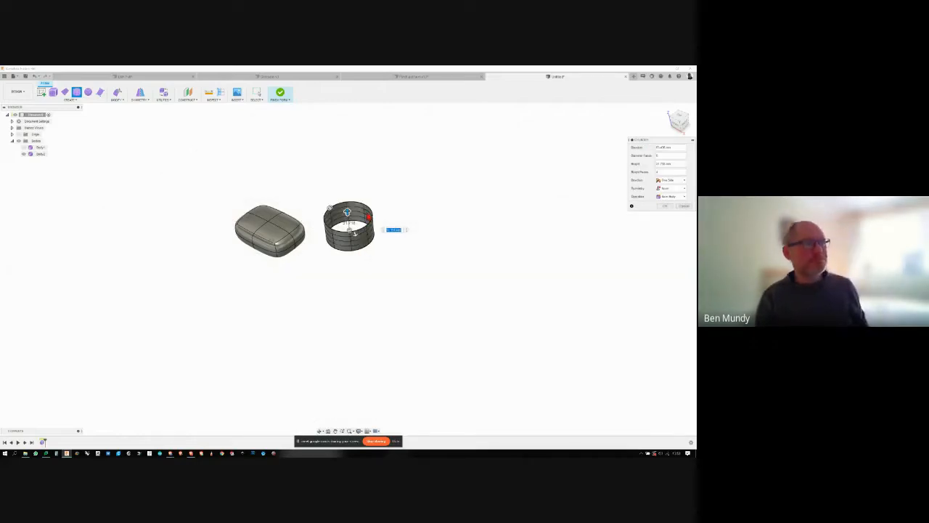
- Try stretching the cylinder's height and diameter with its manipulators, and cancel the cylinder
{"action": "scroll", "coordinate": [369, 217], "scroll_direction": "up", "scroll_amount": 1}
{"action": "scroll", "coordinate": [369, 217], "scroll_direction": "up", "scroll_amount": 2}
{"action": "mouse_move", "coordinate": [369, 218]}
{"action": "middle_mouse_down", "text": "shift"}
{"action": "mouse_move", "coordinate": [398, 228]}
{"action": "mouse_move", "coordinate": [379, 225]}
{"action": "middle_mouse_up", "text": "shift"}
{"action": "left_click_drag", "start_coordinate": [375, 222], "coordinate": [397, 199]}
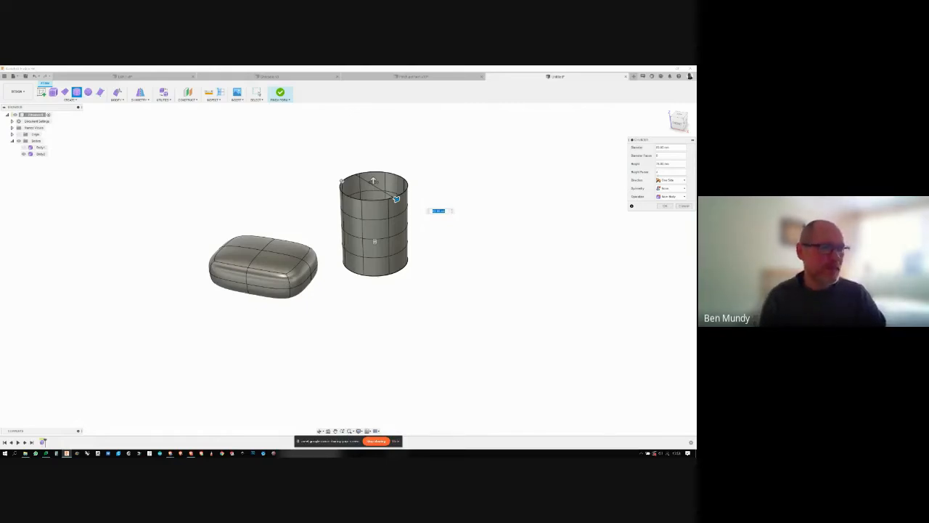
{"action": "left_click", "coordinate": [684, 206]}
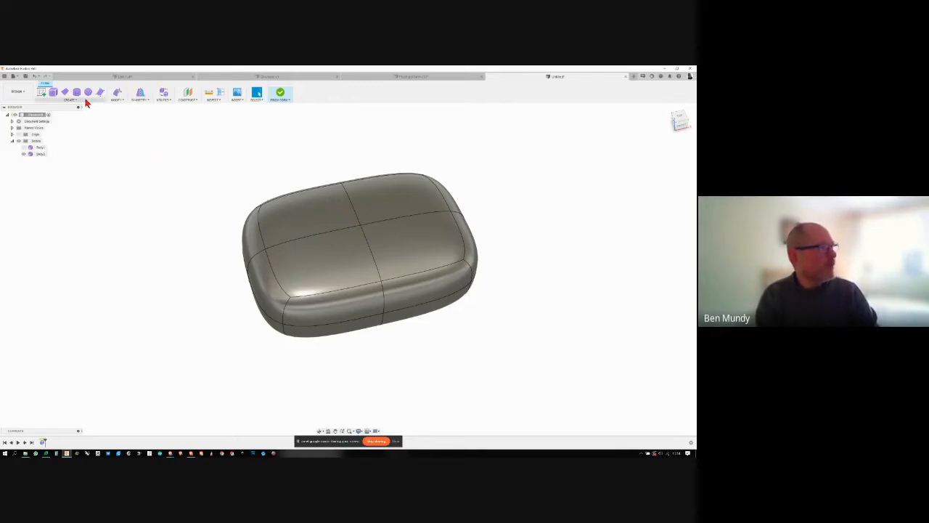
- Apply internal mirror symmetry to the box form, using the two adjacent top faces on either side of its lengthwise centre line
{"action": "left_click", "coordinate": [140, 102]}
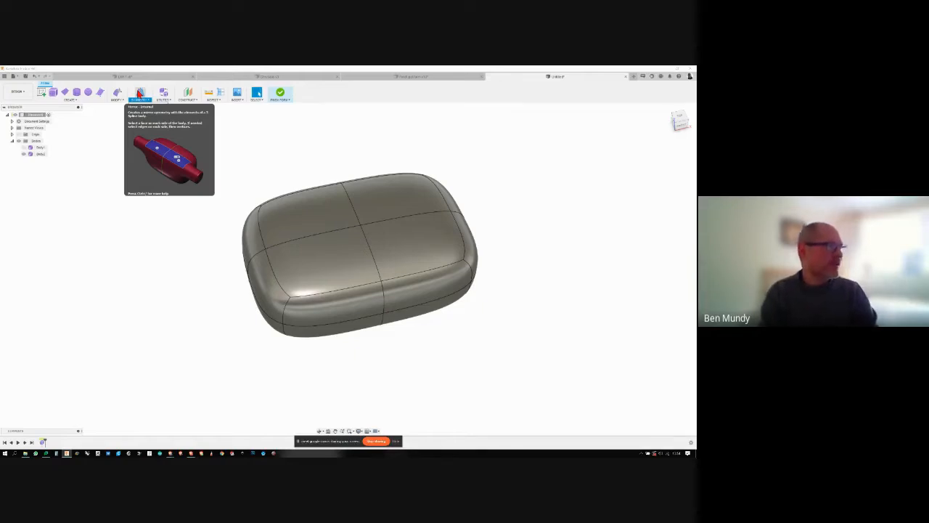
{"action": "left_click", "coordinate": [139, 93]}
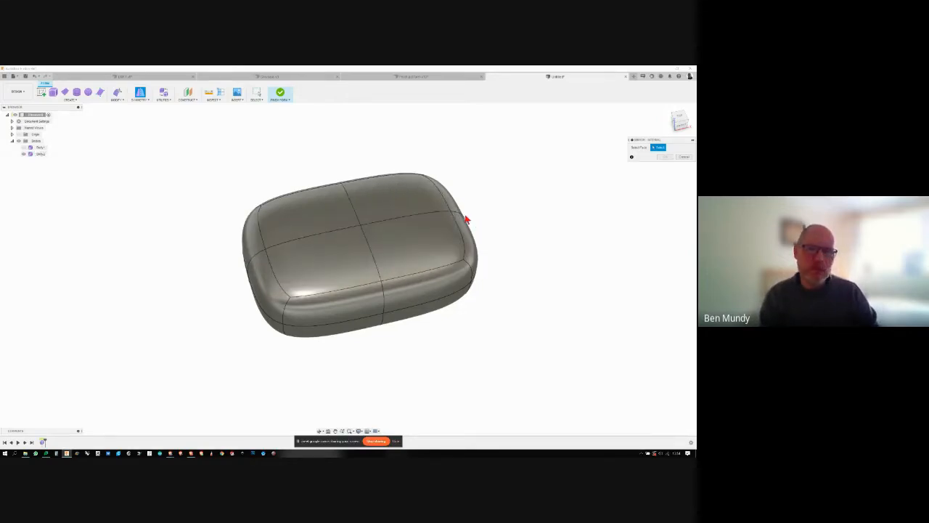
{"action": "left_click", "coordinate": [331, 258]}
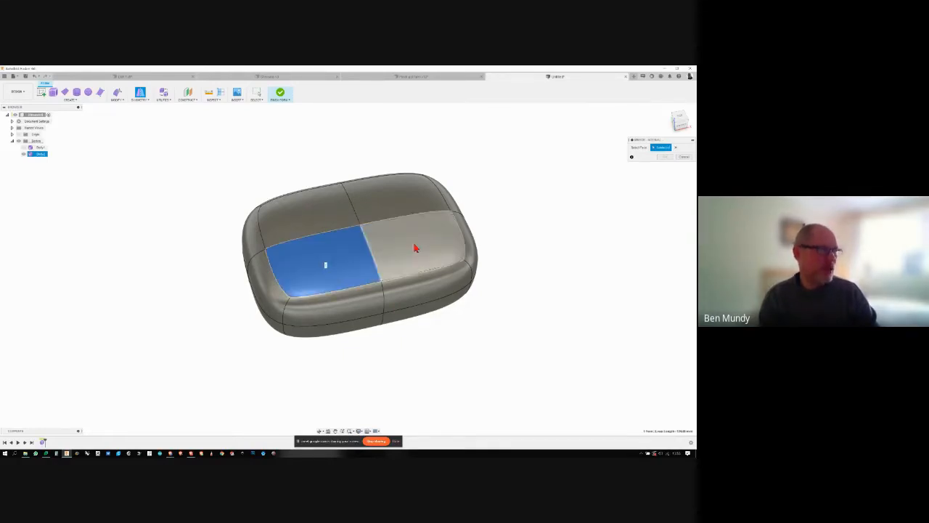
{"action": "left_click", "coordinate": [311, 216]}
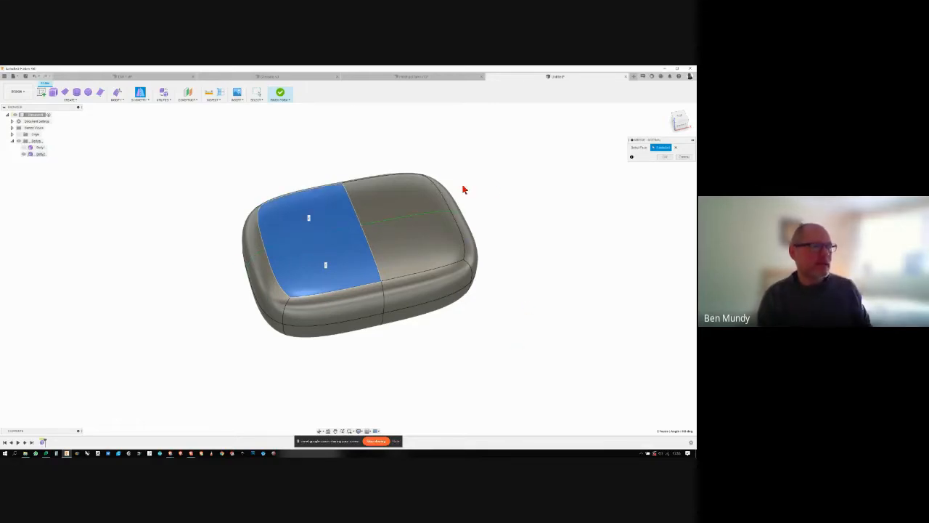
{"action": "middle_click_drag", "start_coordinate": [495, 189], "coordinate": [627, 207], "text": "shift"}
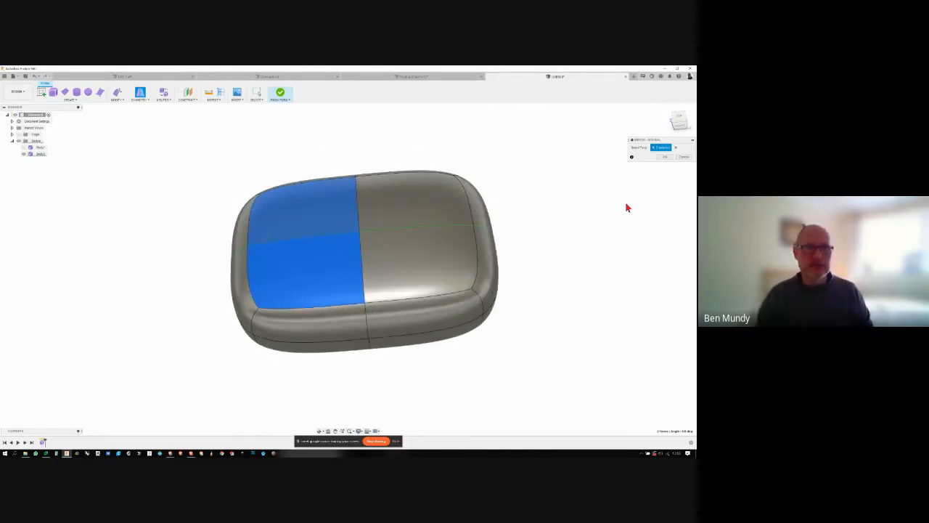
{"action": "left_click", "coordinate": [664, 158]}
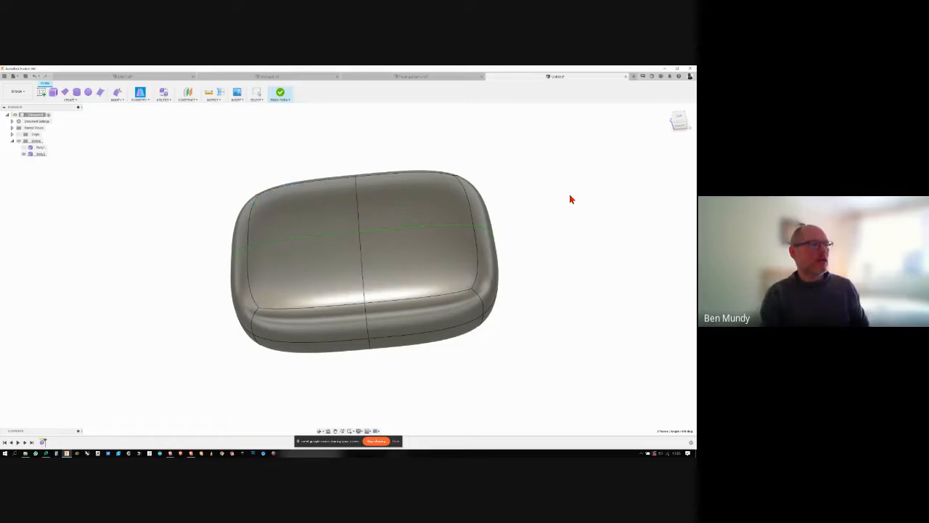
{"action": "middle_click_drag", "start_coordinate": [570, 195], "coordinate": [570, 195], "text": "shift"}
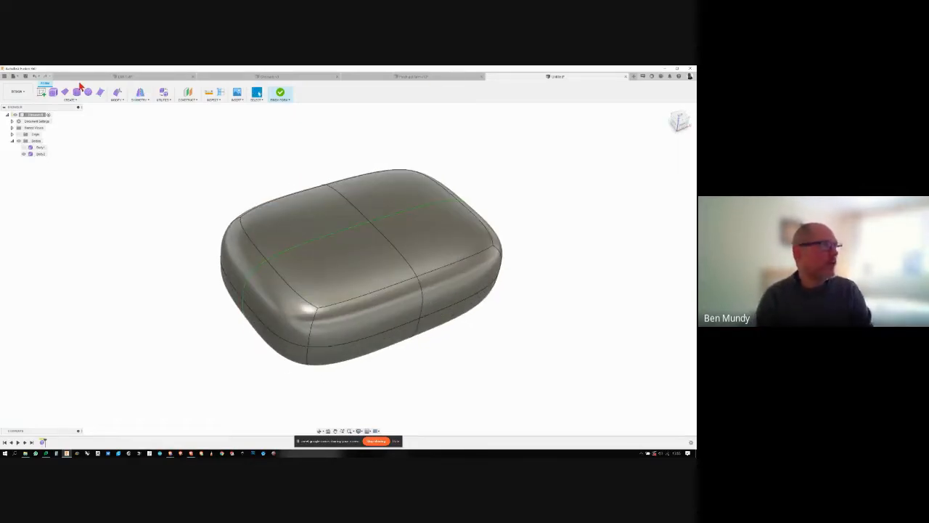
- Start Edit Form and pull one upper side face near the end outward from the body
{"action": "left_click", "coordinate": [119, 100]}
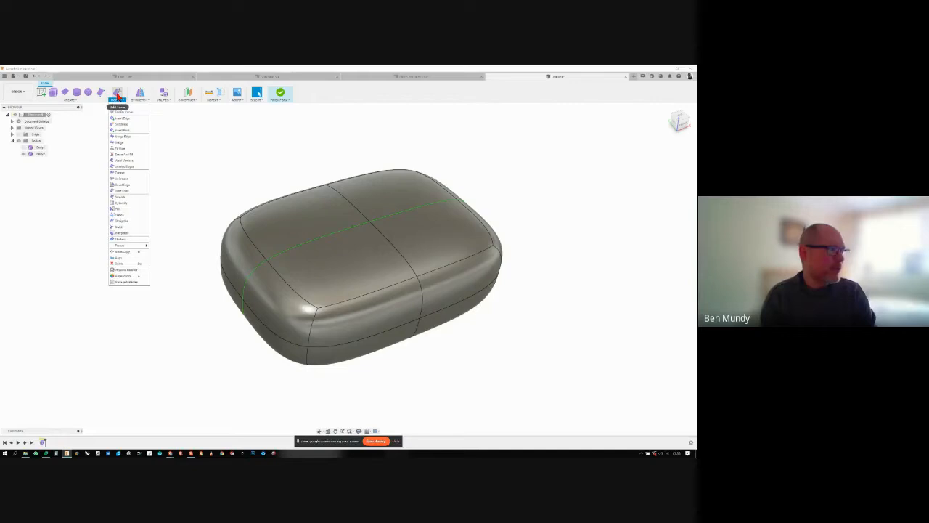
{"action": "left_click", "coordinate": [118, 95]}
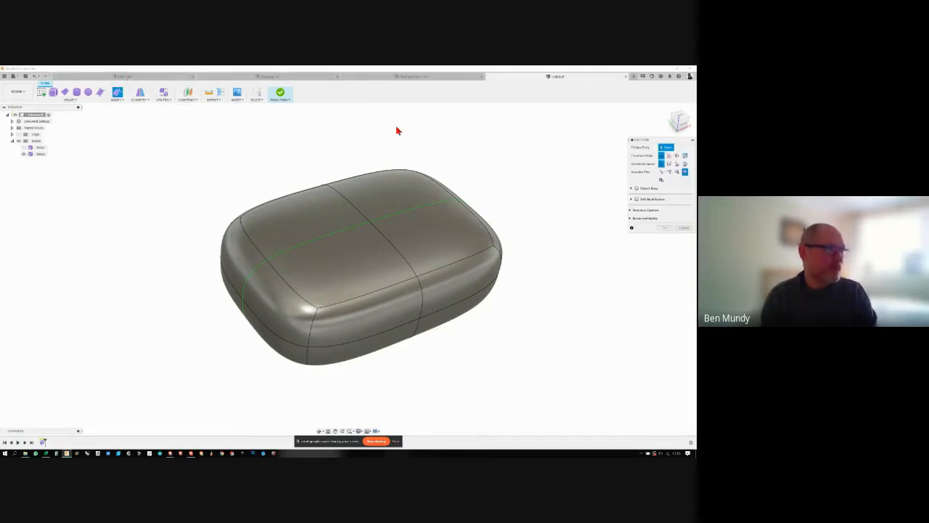
{"action": "left_click", "coordinate": [490, 270]}
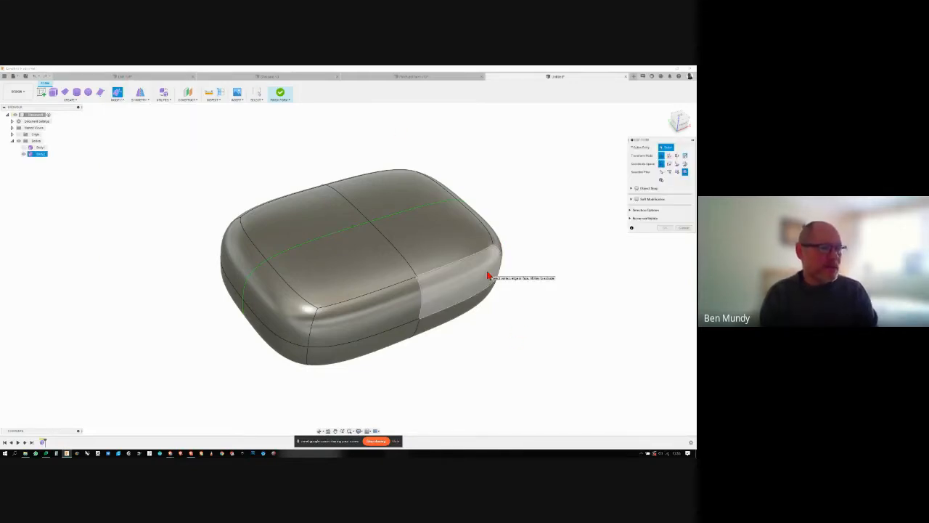
{"action": "left_click", "coordinate": [474, 277]}
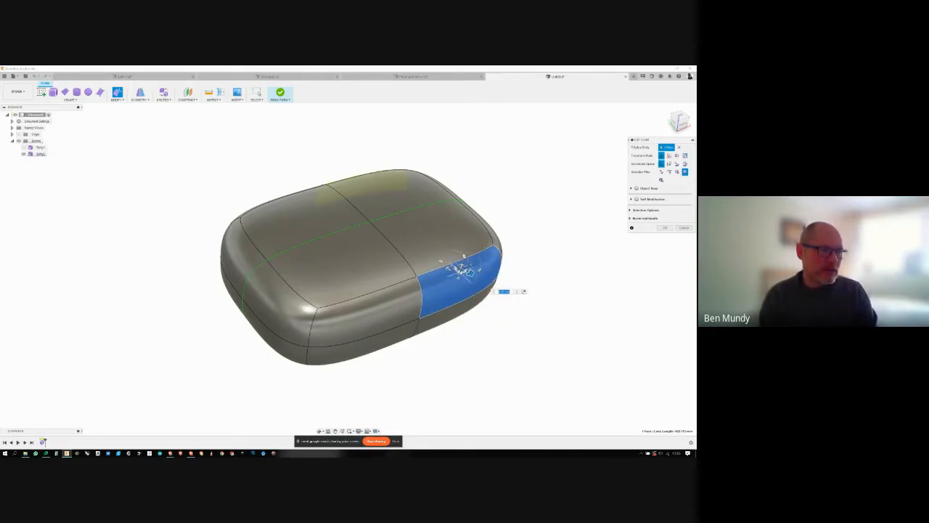
{"action": "left_click_drag", "start_coordinate": [468, 270], "coordinate": [513, 249]}
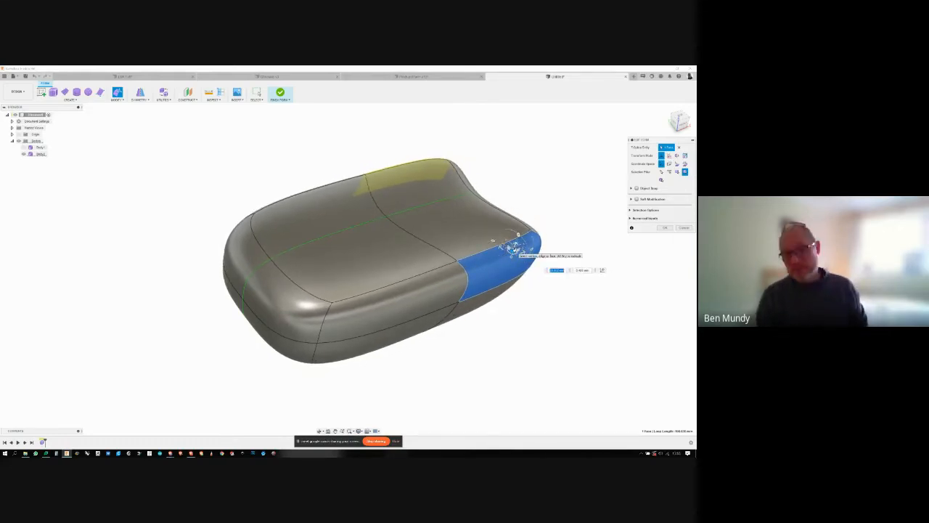
- Reposition the selected side face from the opposite view, bringing the widened end back in, and clear the selection
{"action": "middle_click_drag", "start_coordinate": [513, 250], "coordinate": [486, 295], "text": "shift"}
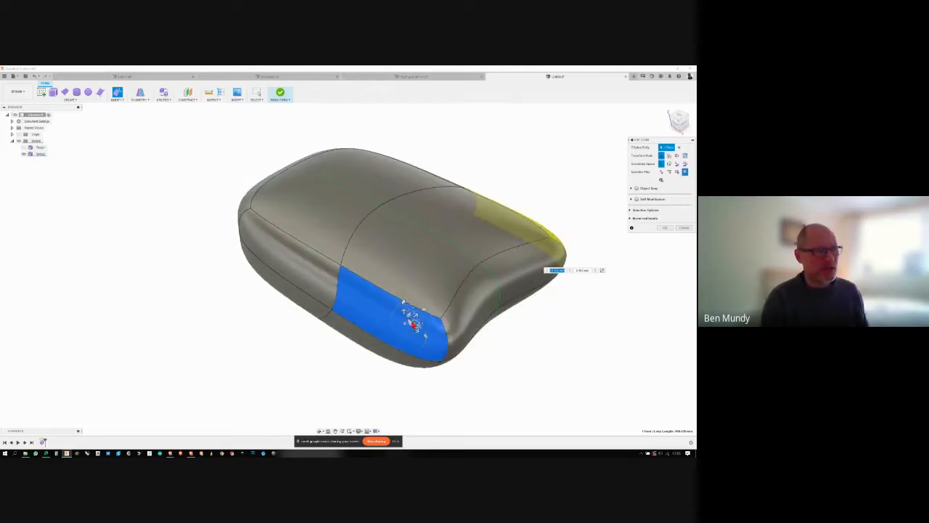
{"action": "left_click_drag", "start_coordinate": [413, 323], "coordinate": [368, 303]}
{"action": "middle_click_drag", "start_coordinate": [368, 302], "coordinate": [672, 238], "text": "shift"}
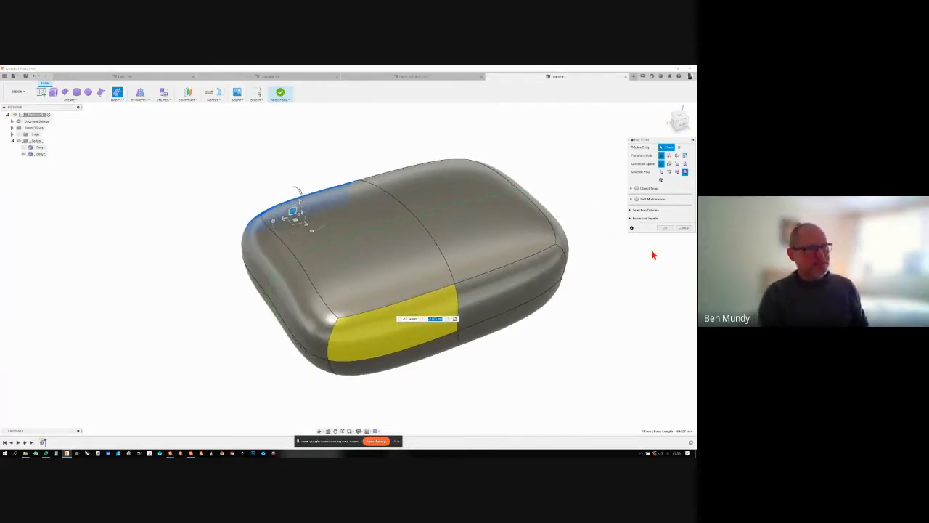
{"action": "left_click", "coordinate": [651, 262]}
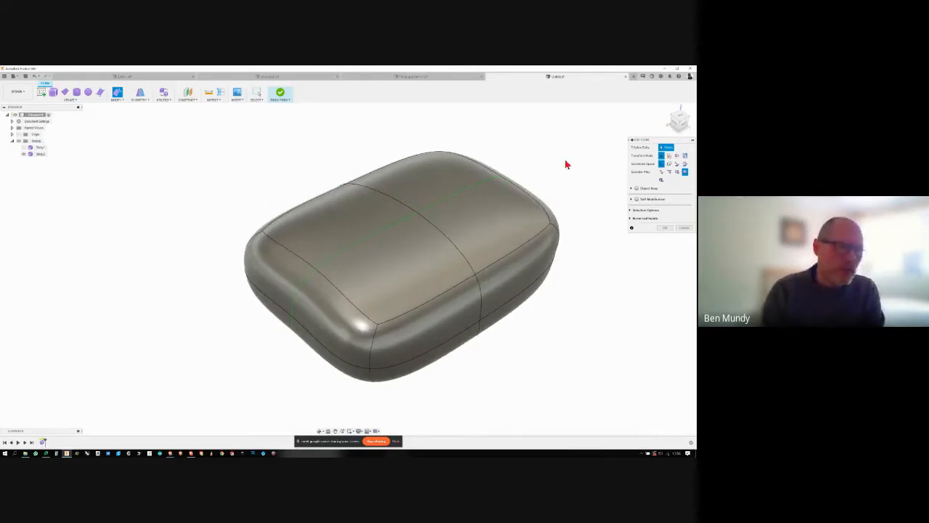
- Shift the edge between a top face and the adjoining side face slightly, and clear the selection
{"action": "left_click", "coordinate": [420, 258]}
{"action": "left_click", "coordinate": [415, 262]}
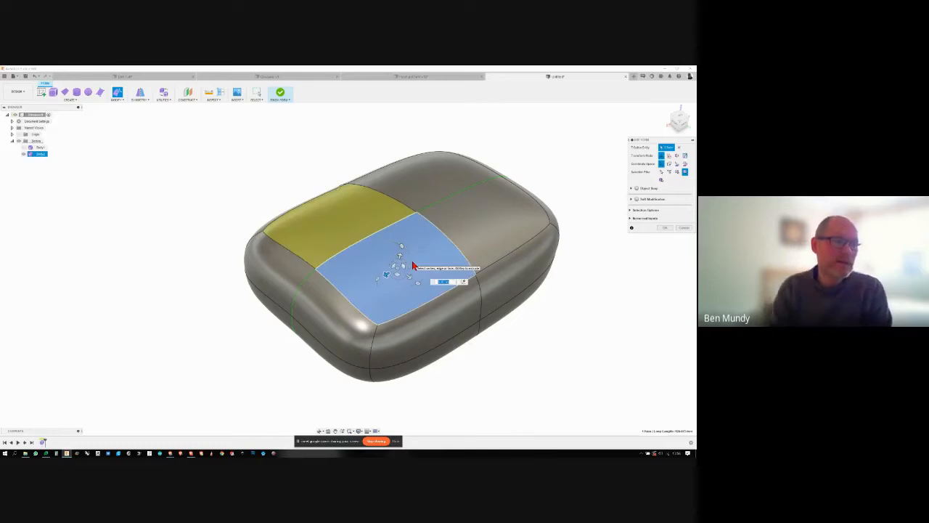
{"action": "left_click", "coordinate": [575, 315]}
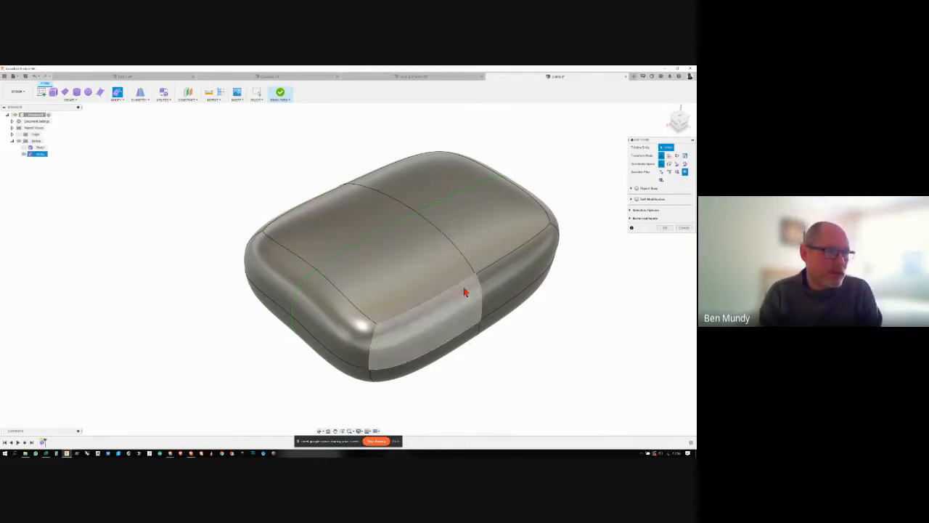
{"action": "left_click", "coordinate": [452, 292]}
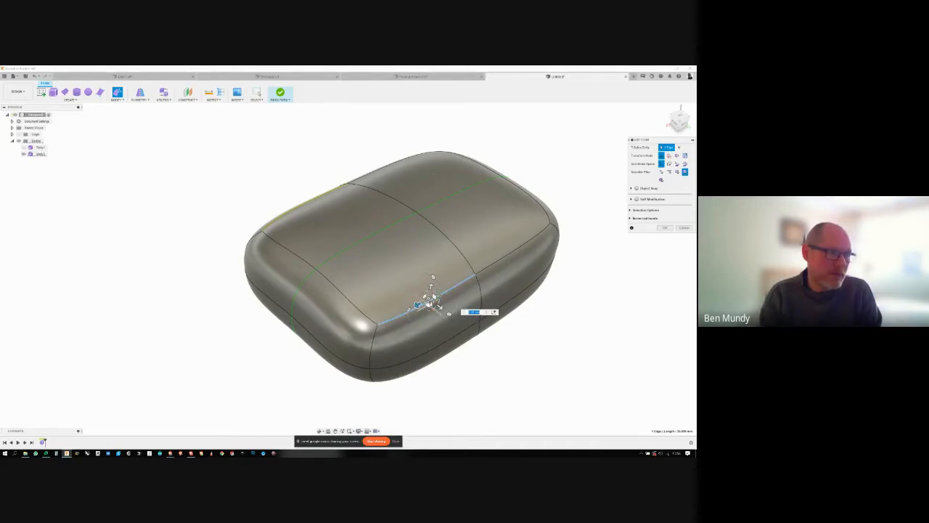
{"action": "mouse_move", "coordinate": [434, 299]}
{"action": "left_mouse_down"}
{"action": "mouse_move", "coordinate": [438, 290]}
{"action": "mouse_move", "coordinate": [459, 295]}
{"action": "mouse_move", "coordinate": [436, 305]}
{"action": "mouse_move", "coordinate": [479, 297]}
{"action": "mouse_move", "coordinate": [440, 303]}
{"action": "mouse_move", "coordinate": [460, 300]}
{"action": "mouse_move", "coordinate": [466, 311]}
{"action": "mouse_move", "coordinate": [435, 300]}
{"action": "left_mouse_up"}
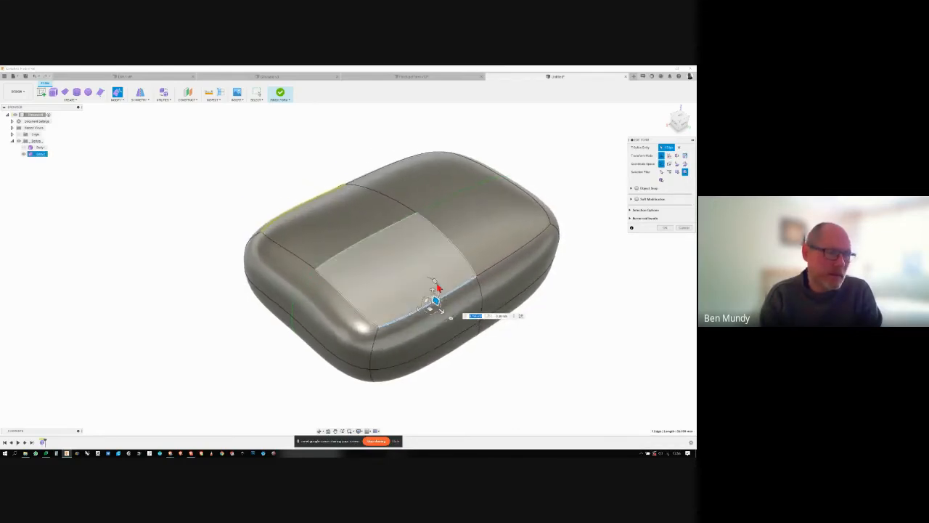
{"action": "left_click", "coordinate": [499, 360]}
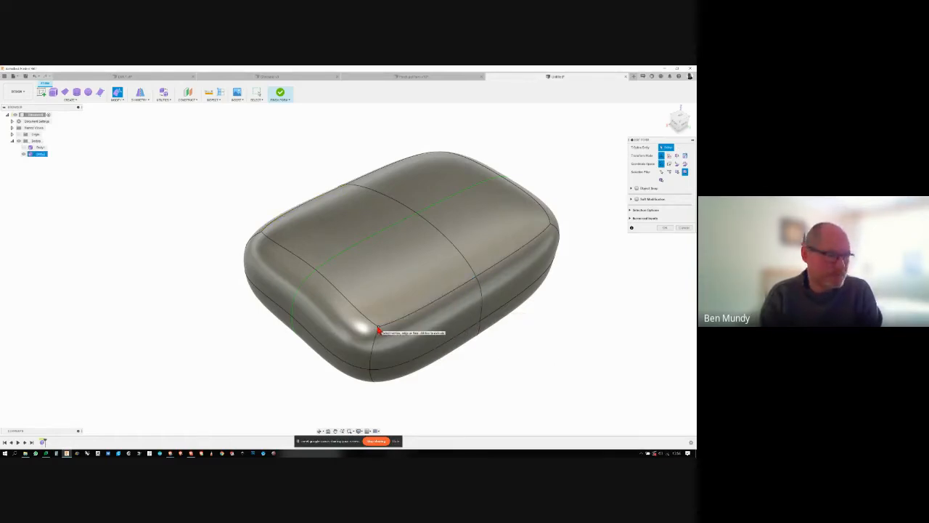
- Move the vertex at the top corner slightly outward and clear the selection
{"action": "left_click", "coordinate": [378, 330]}
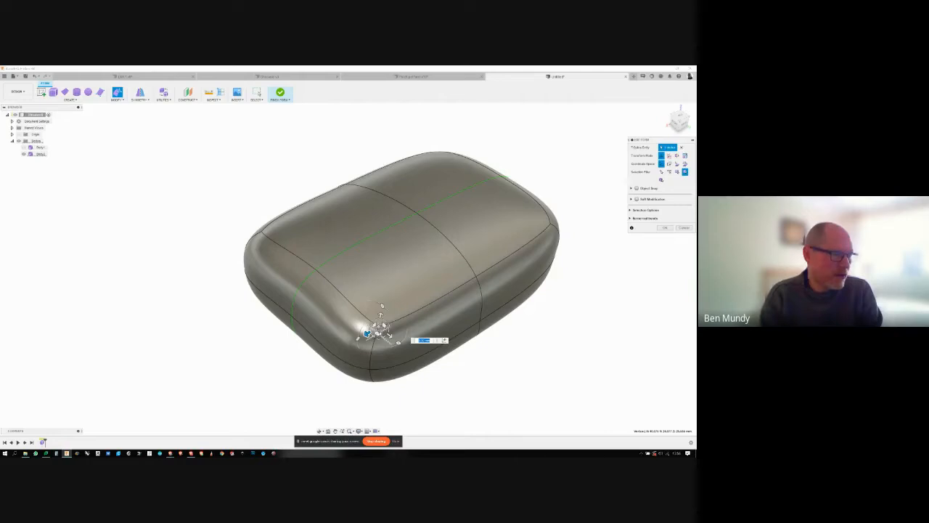
{"action": "left_click_drag", "start_coordinate": [368, 333], "coordinate": [386, 346]}
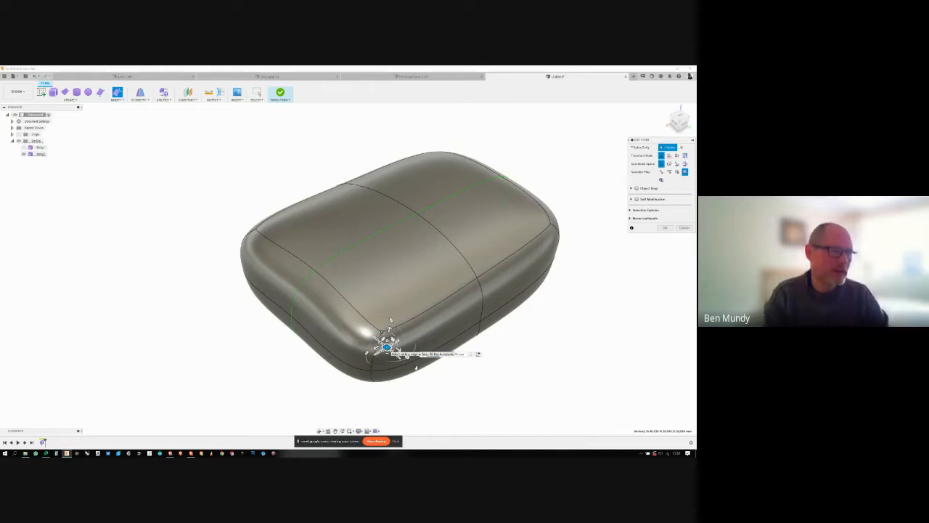
{"action": "left_click", "coordinate": [458, 383]}
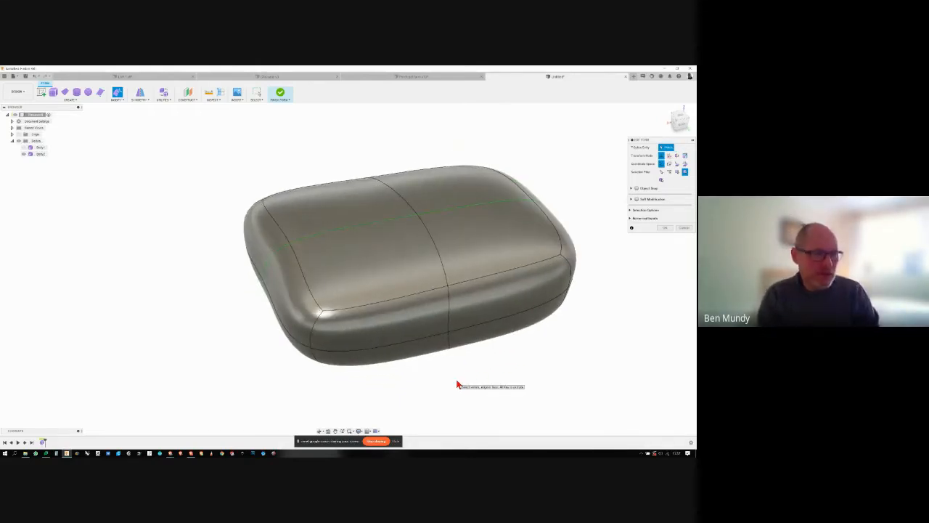
- Select the top, side and end faces meeting at one corner and raise them together to heighten that end
{"action": "left_click", "coordinate": [406, 281]}
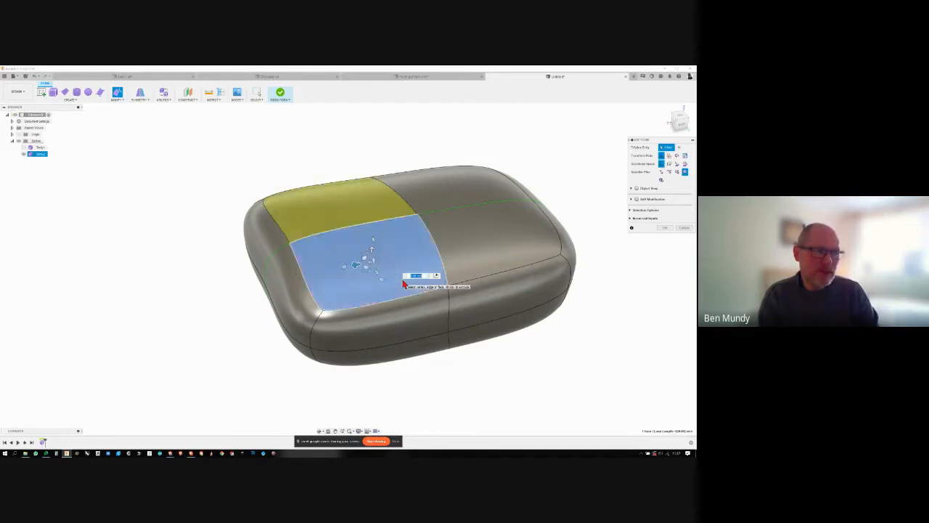
{"action": "left_click", "coordinate": [590, 341]}
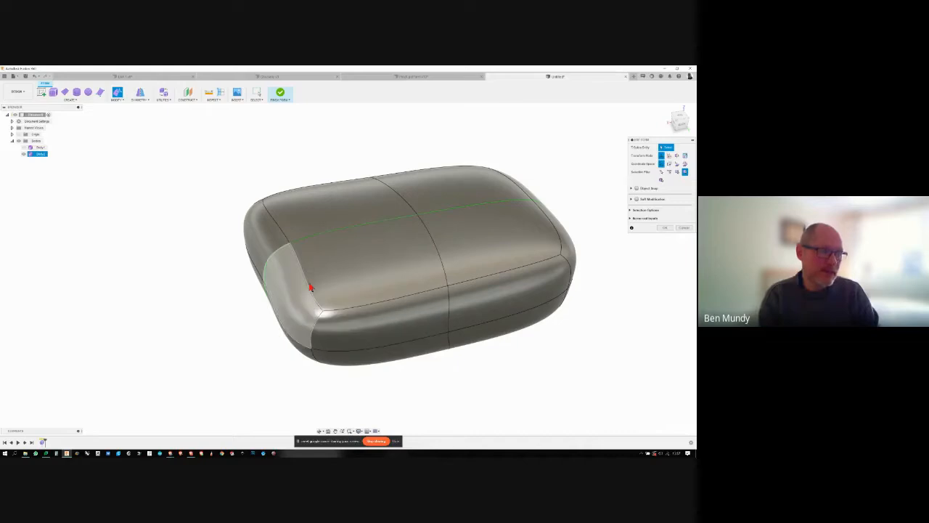
{"action": "left_click", "coordinate": [376, 282]}
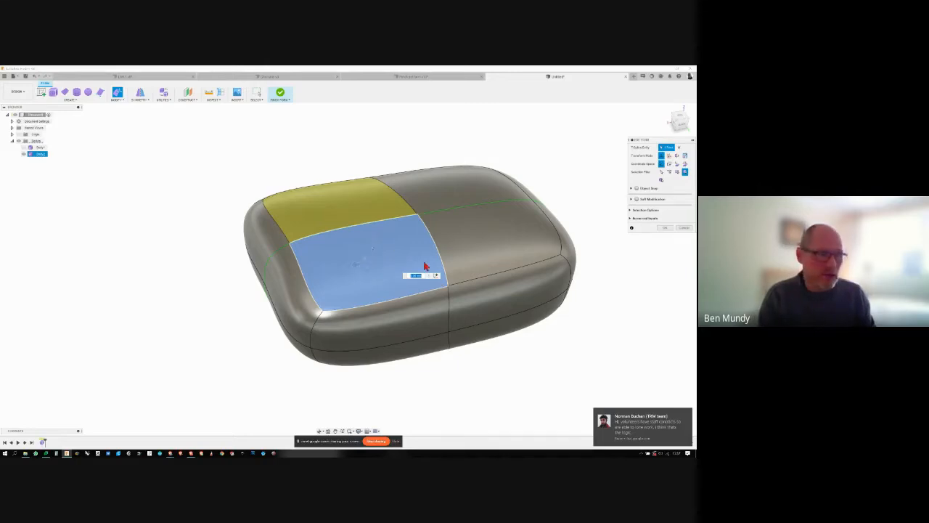
{"action": "left_click", "coordinate": [421, 327], "text": "shift"}
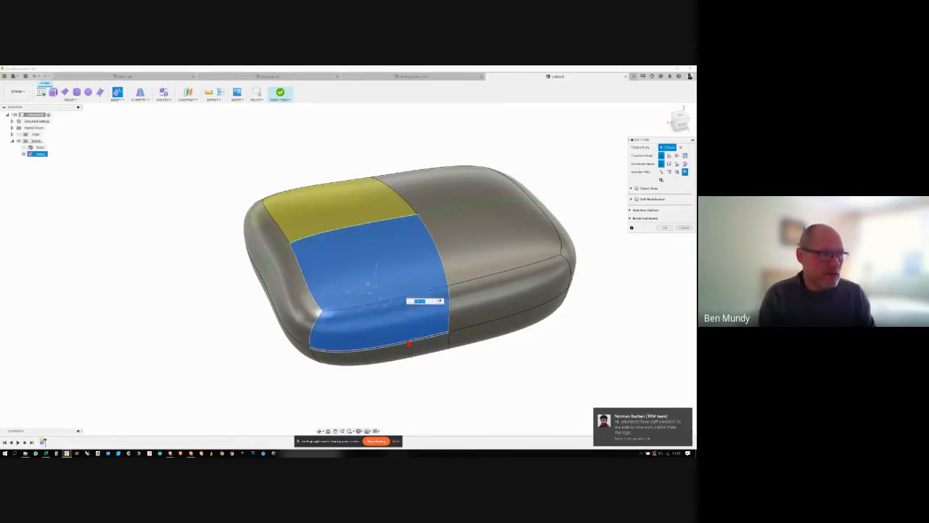
{"action": "left_click", "coordinate": [305, 324], "text": "shift"}
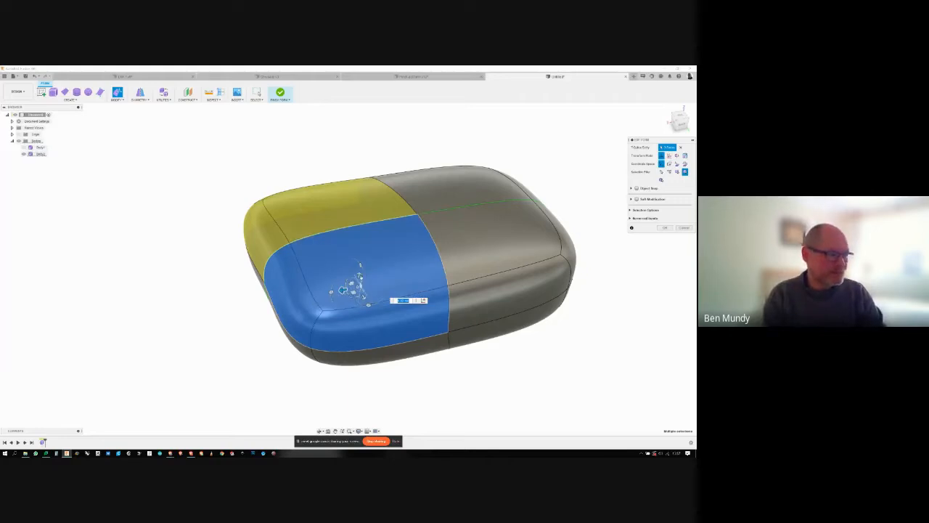
{"action": "left_click_drag", "start_coordinate": [358, 274], "coordinate": [367, 212]}
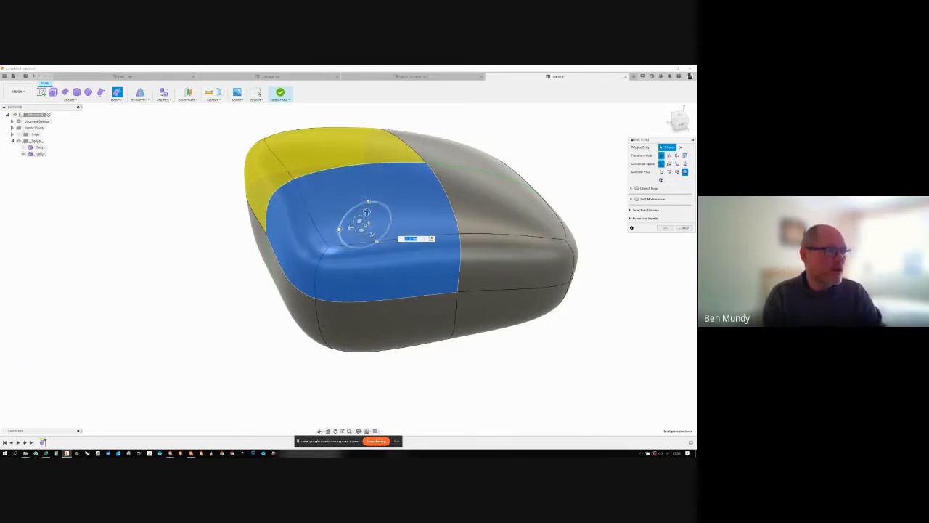
- Rotate the three raised corner faces to tilt and round the high end of the form, and clear the selection
{"action": "left_click_drag", "start_coordinate": [347, 218], "coordinate": [341, 221]}
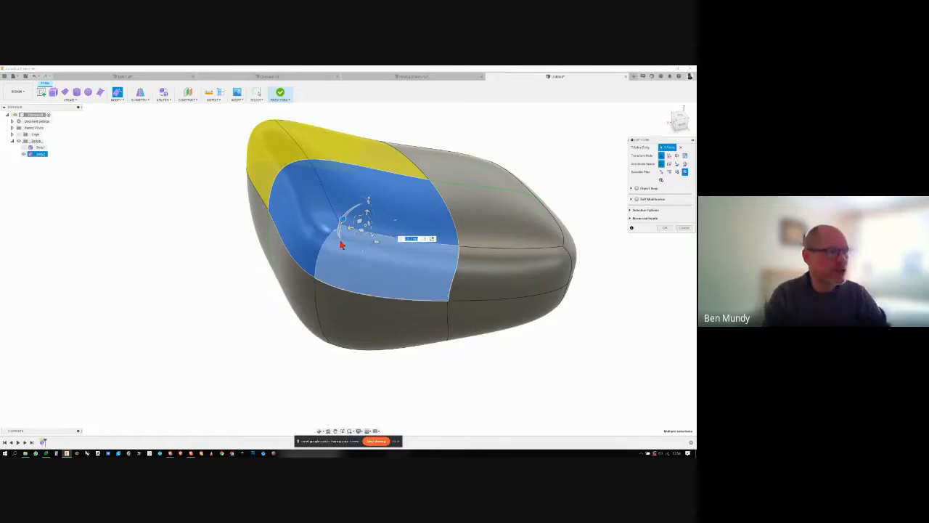
{"action": "left_click_drag", "start_coordinate": [344, 220], "coordinate": [341, 236]}
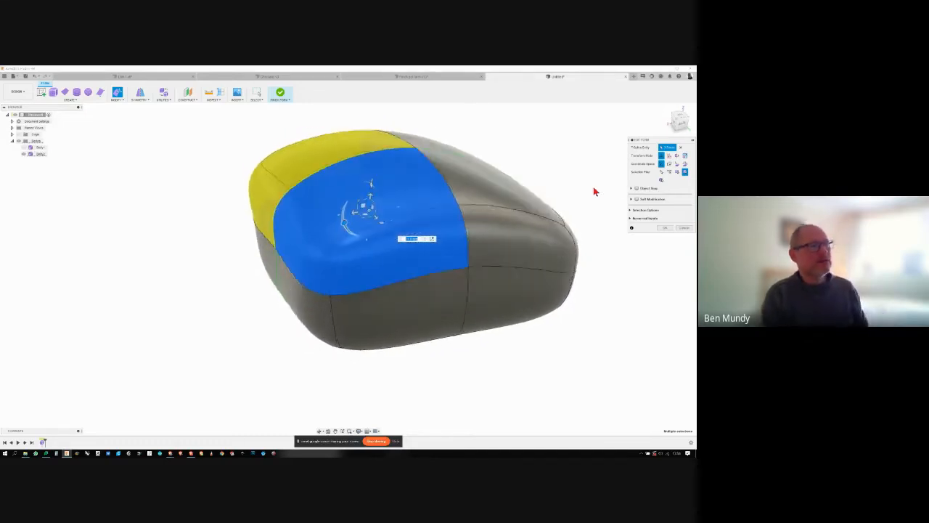
{"action": "middle_click_drag", "start_coordinate": [450, 213], "coordinate": [403, 186], "text": "shift"}
{"action": "left_click_drag", "start_coordinate": [398, 176], "coordinate": [397, 210]}
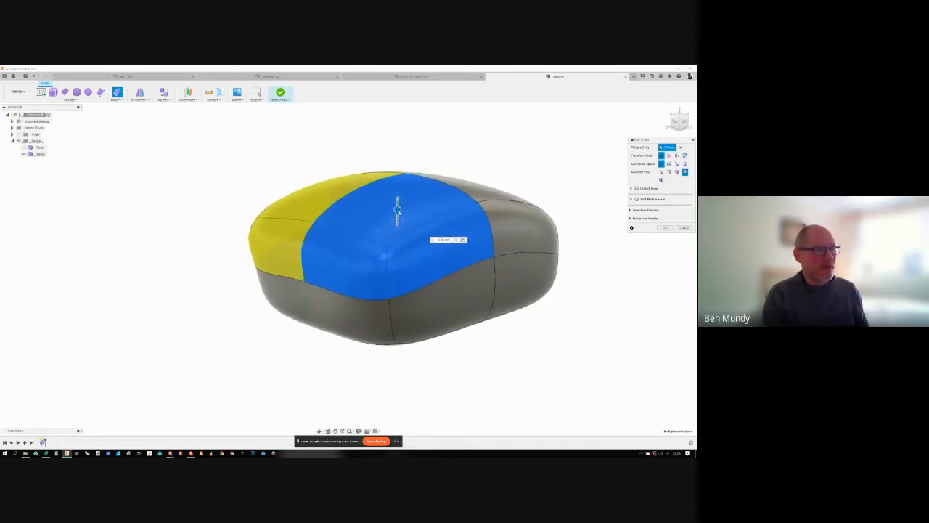
{"action": "middle_click_drag", "start_coordinate": [397, 210], "coordinate": [551, 243], "text": "shift"}
{"action": "left_click", "coordinate": [526, 271]}
{"action": "middle_click_drag", "start_coordinate": [525, 271], "coordinate": [501, 250], "text": "shift"}
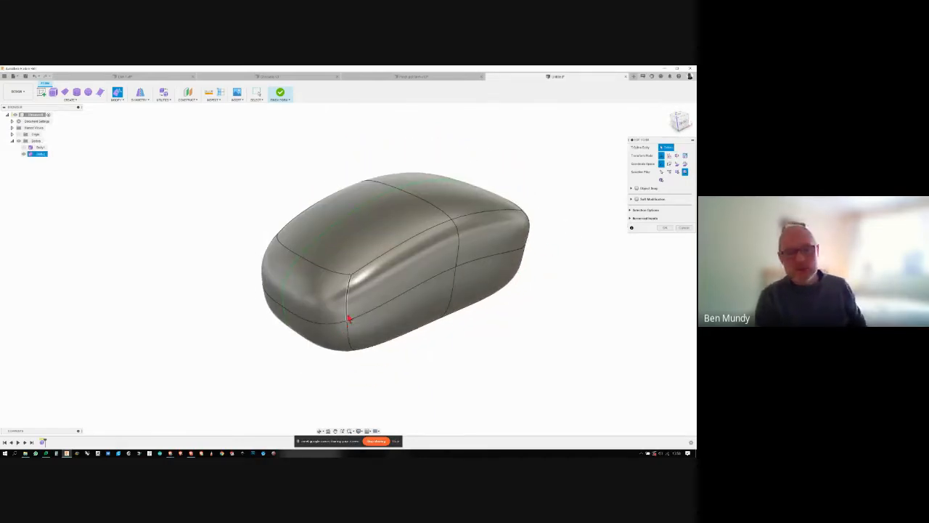
- Select the upper end face and adjoining side face at one corner, shift them slightly outward, and clear the selection
{"action": "middle_click_drag", "start_coordinate": [348, 318], "coordinate": [362, 352], "text": "shift"}
{"action": "left_click", "coordinate": [287, 280]}
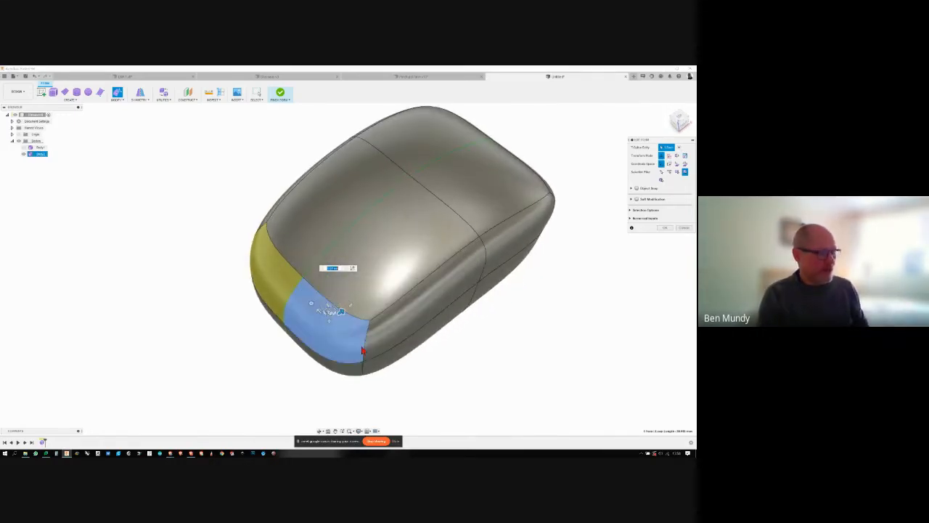
{"action": "left_click", "coordinate": [383, 340], "text": "shift"}
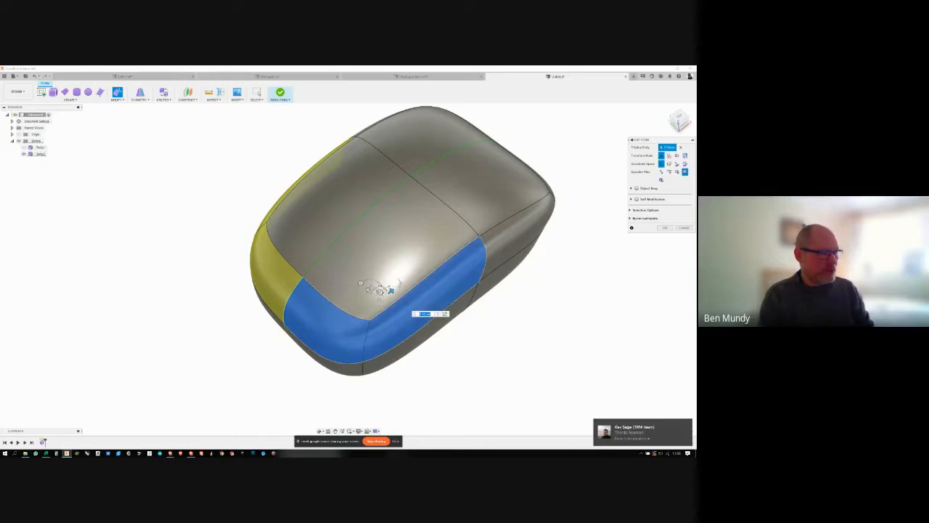
{"action": "middle_click_drag", "start_coordinate": [390, 294], "coordinate": [392, 259], "text": "shift"}
{"action": "scroll", "coordinate": [392, 259], "scroll_direction": "up", "scroll_amount": 2}
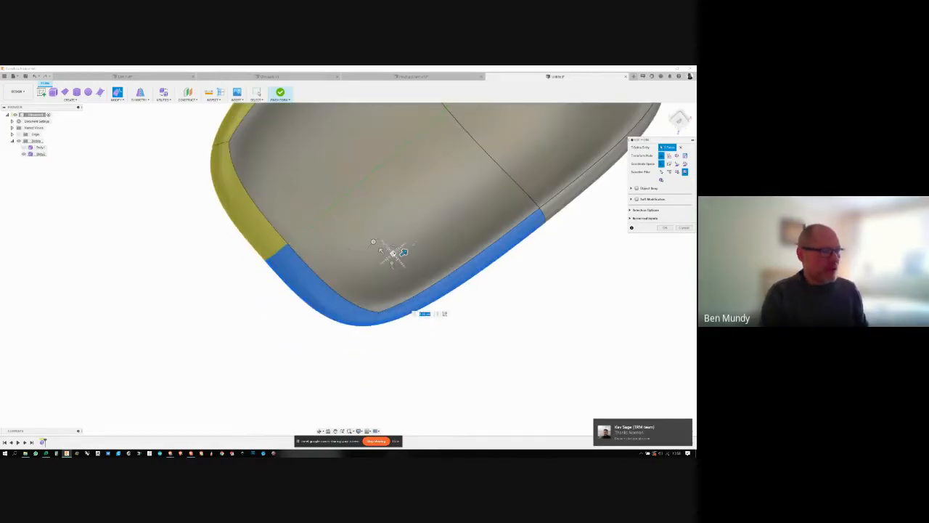
{"action": "left_click_drag", "start_coordinate": [394, 254], "coordinate": [406, 278]}
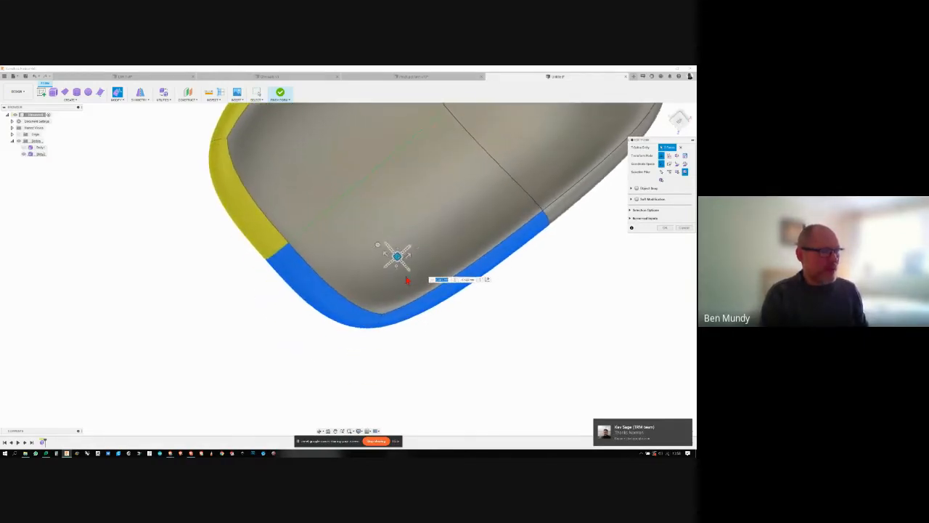
{"action": "scroll", "coordinate": [406, 282], "scroll_direction": "down", "scroll_amount": 2}
{"action": "middle_click_drag", "start_coordinate": [406, 281], "coordinate": [477, 378], "text": "shift"}
{"action": "left_click", "coordinate": [476, 379]}
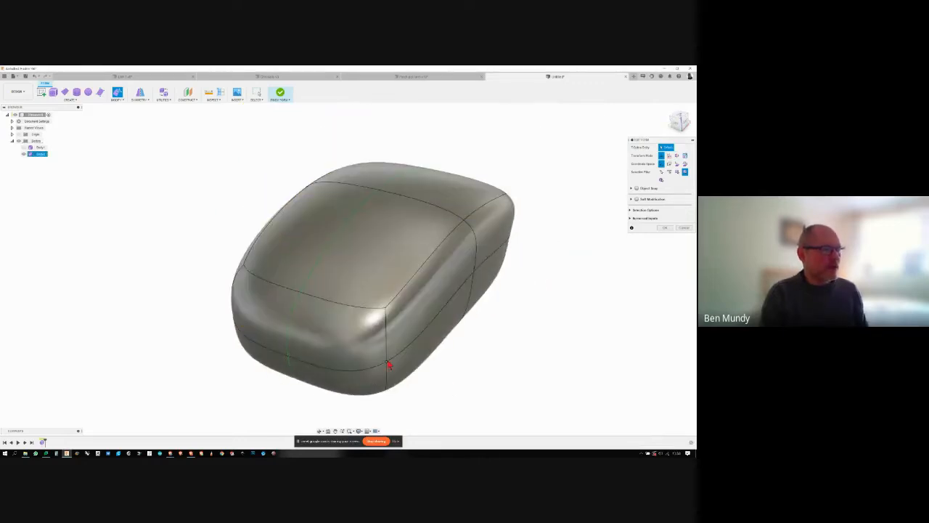
- Adjust the seam vertex below the same end corner and clear the selection
{"action": "left_click", "coordinate": [388, 366]}
{"action": "middle_click_drag", "start_coordinate": [403, 370], "coordinate": [410, 400], "text": "shift"}
{"action": "left_click_drag", "start_coordinate": [415, 398], "coordinate": [384, 373]}
{"action": "middle_click_drag", "start_coordinate": [384, 373], "coordinate": [549, 268], "text": "shift"}
{"action": "left_click", "coordinate": [549, 267]}
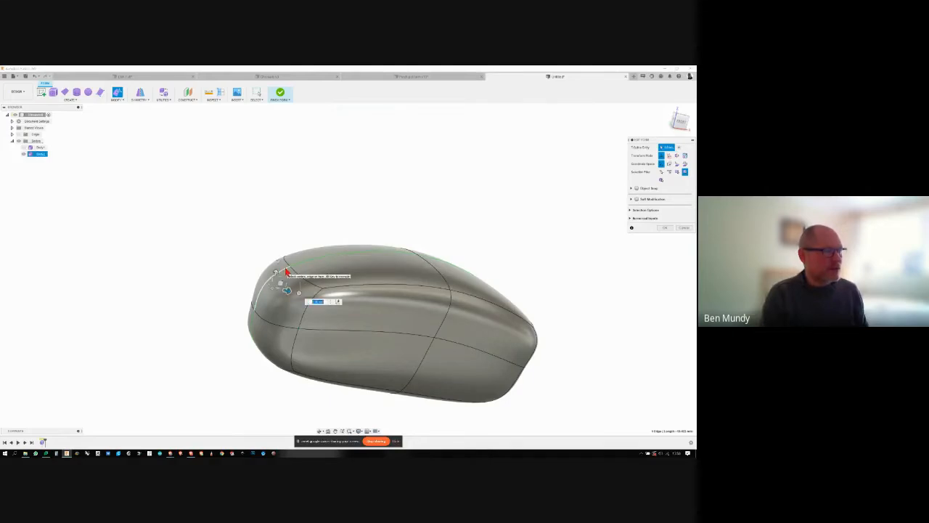
- Reposition the centreline edge on that end, and nudge the vertex at the middle of the top surface
{"action": "left_click_drag", "start_coordinate": [273, 281], "coordinate": [267, 304]}
{"action": "middle_click_drag", "start_coordinate": [288, 291], "coordinate": [398, 249], "text": "shift"}
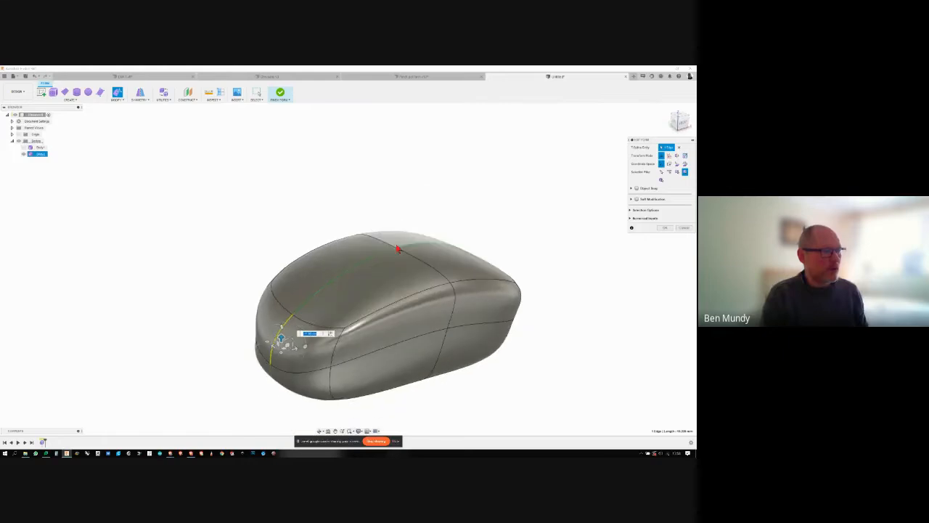
{"action": "left_click", "coordinate": [398, 249]}
{"action": "left_click_drag", "start_coordinate": [396, 231], "coordinate": [395, 248]}
{"action": "middle_click_drag", "start_coordinate": [395, 250], "coordinate": [512, 238], "text": "shift"}
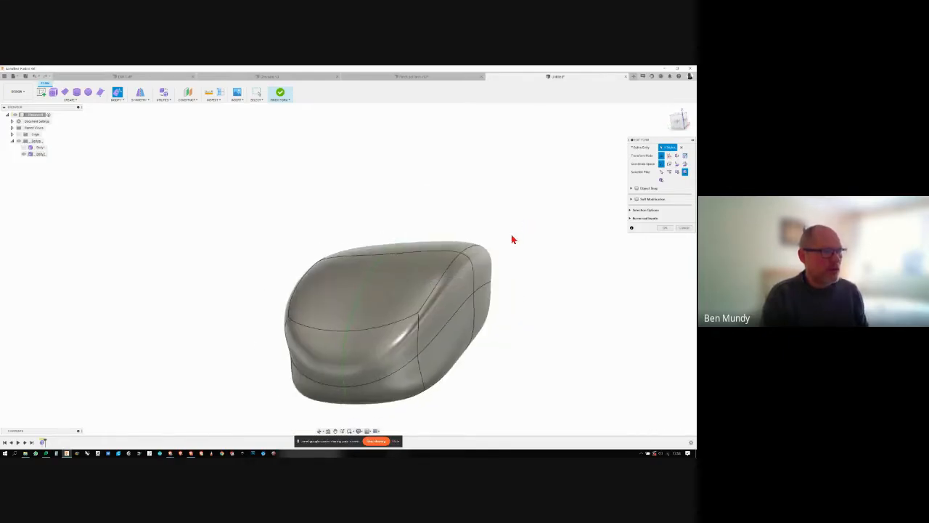
- Move the upper edge of the middle side loop inward and down to narrow the waist, and adjust the edge below it
{"action": "left_click", "coordinate": [479, 259]}
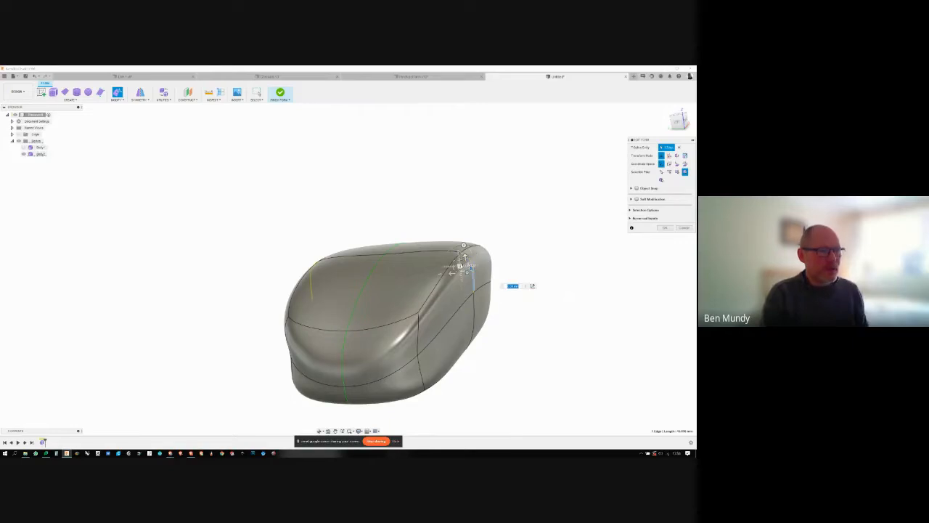
{"action": "left_click_drag", "start_coordinate": [467, 267], "coordinate": [448, 290]}
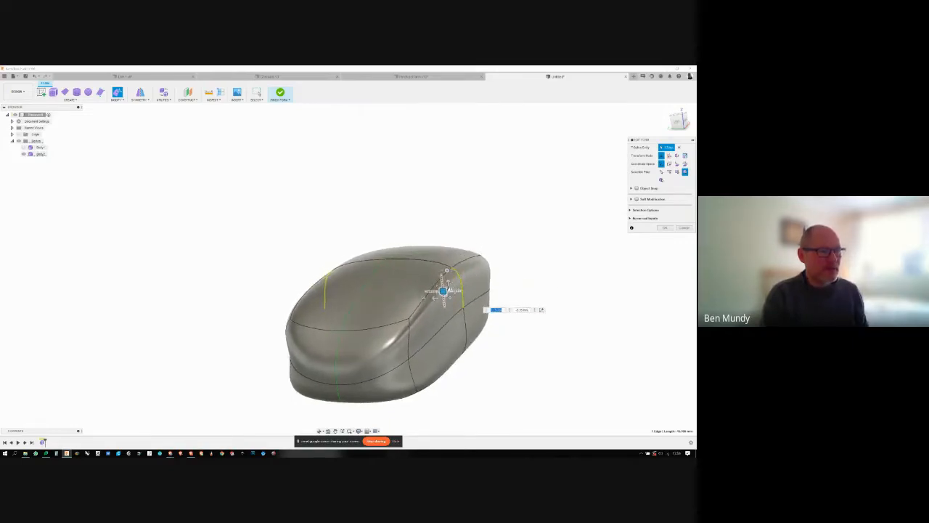
{"action": "middle_click_drag", "start_coordinate": [443, 291], "coordinate": [409, 288], "text": "shift"}
{"action": "left_click", "coordinate": [410, 287]}
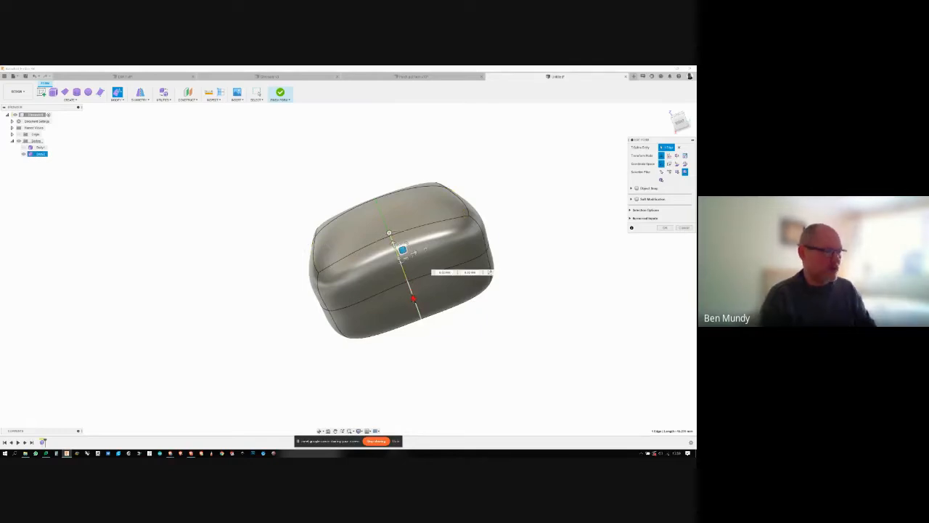
{"action": "left_click", "coordinate": [415, 298], "text": "shift"}
{"action": "middle_click_drag", "start_coordinate": [430, 289], "coordinate": [469, 323], "text": "shift"}
- Shift the centreline edges at the opposite end slightly and clear the selection
{"action": "left_click_drag", "start_coordinate": [461, 318], "coordinate": [489, 352]}
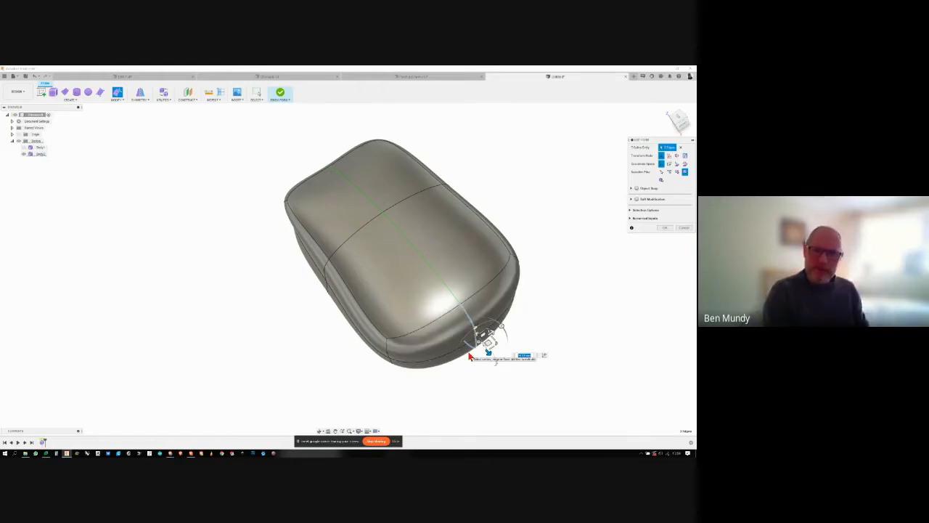
{"action": "mouse_move", "coordinate": [468, 356]}
{"action": "middle_mouse_down", "text": "shift"}
{"action": "mouse_move", "coordinate": [469, 346]}
{"action": "mouse_move", "coordinate": [473, 353]}
{"action": "middle_mouse_up", "text": "shift"}
{"action": "left_click_drag", "start_coordinate": [491, 332], "coordinate": [468, 317]}
{"action": "left_click", "coordinate": [445, 314]}
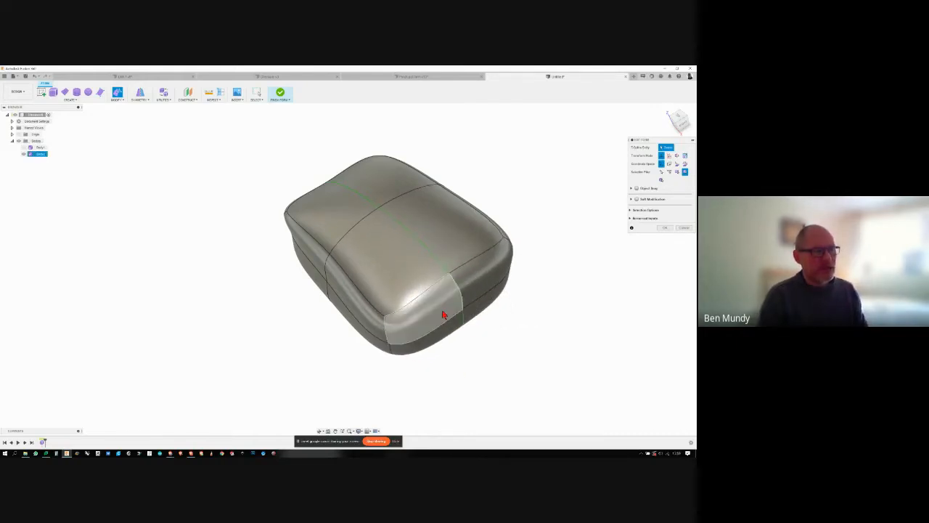
- Move the upper end face at the opposite end slightly inward and clear the selection
{"action": "left_click", "coordinate": [444, 314]}
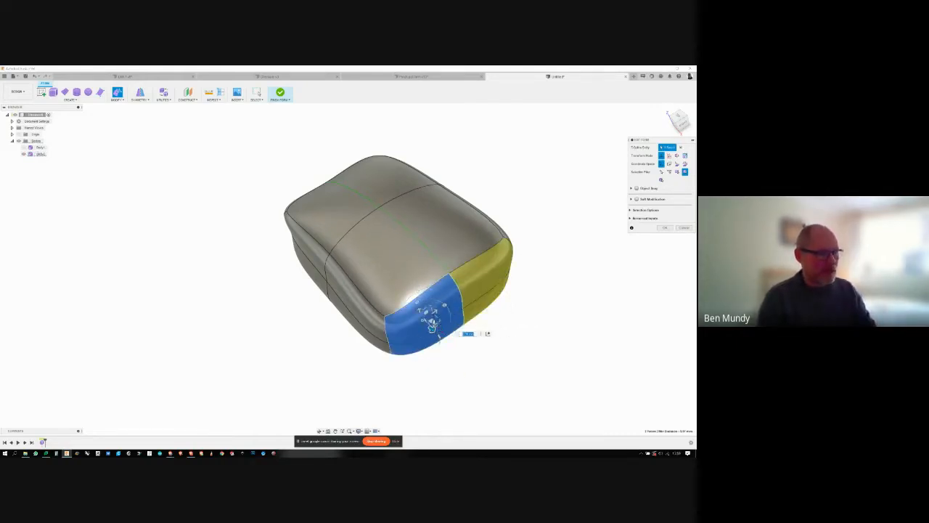
{"action": "mouse_move", "coordinate": [433, 330]}
{"action": "left_mouse_down"}
{"action": "mouse_move", "coordinate": [451, 348]}
{"action": "mouse_move", "coordinate": [429, 327]}
{"action": "left_mouse_up"}
{"action": "left_click", "coordinate": [462, 345]}
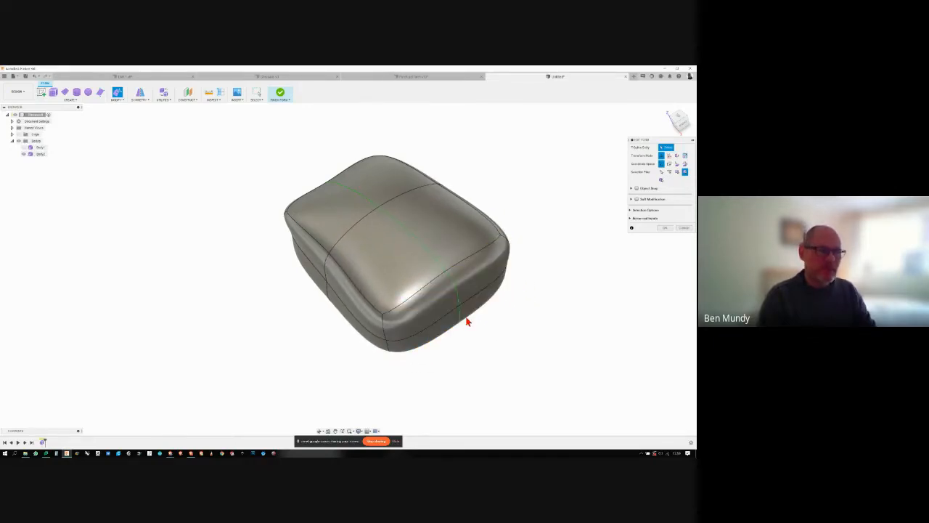
- Pull the centreline seam vertex at the opposite end outward to round that end, and clear the selection
{"action": "left_click", "coordinate": [459, 310]}
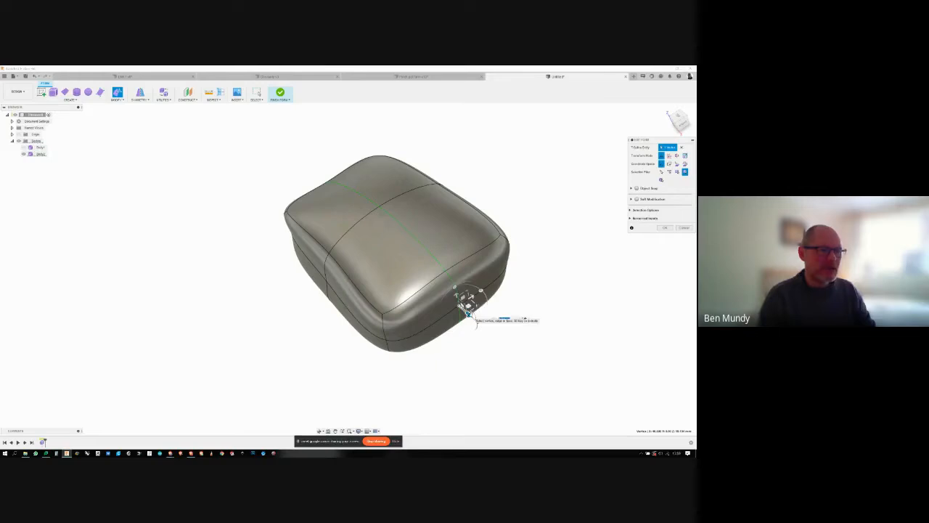
{"action": "left_click_drag", "start_coordinate": [470, 316], "coordinate": [520, 361]}
{"action": "middle_click_drag", "start_coordinate": [521, 361], "coordinate": [534, 298], "text": "shift"}
{"action": "left_click", "coordinate": [503, 279]}
{"action": "left_click", "coordinate": [484, 248]}
{"action": "mouse_move", "coordinate": [484, 248]}
{"action": "middle_mouse_down", "text": "shift"}
{"action": "mouse_move", "coordinate": [414, 326]}
{"action": "mouse_move", "coordinate": [484, 310]}
{"action": "middle_mouse_up", "text": "shift"}
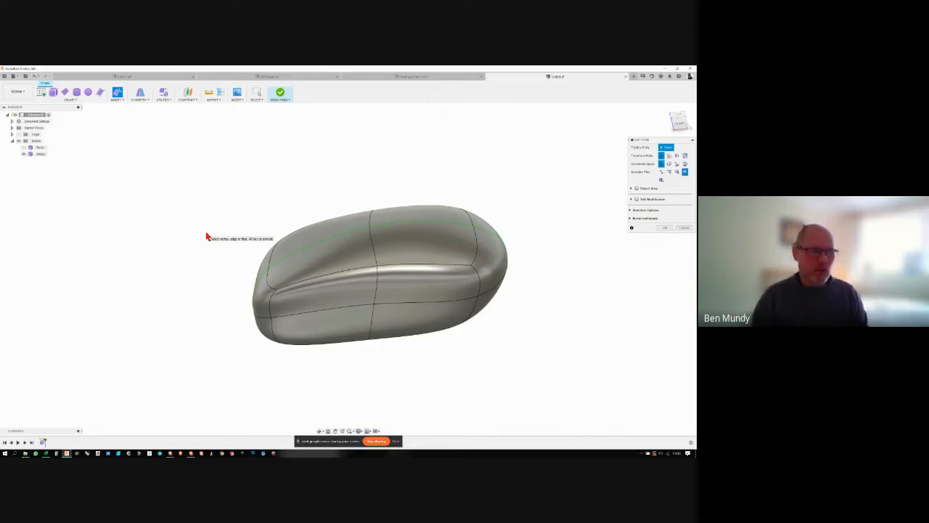
- Select the top, end and side faces at the rounded end, rotate them slightly together, and clear the selection
{"action": "middle_click_drag", "start_coordinate": [206, 236], "coordinate": [450, 240], "text": "shift"}
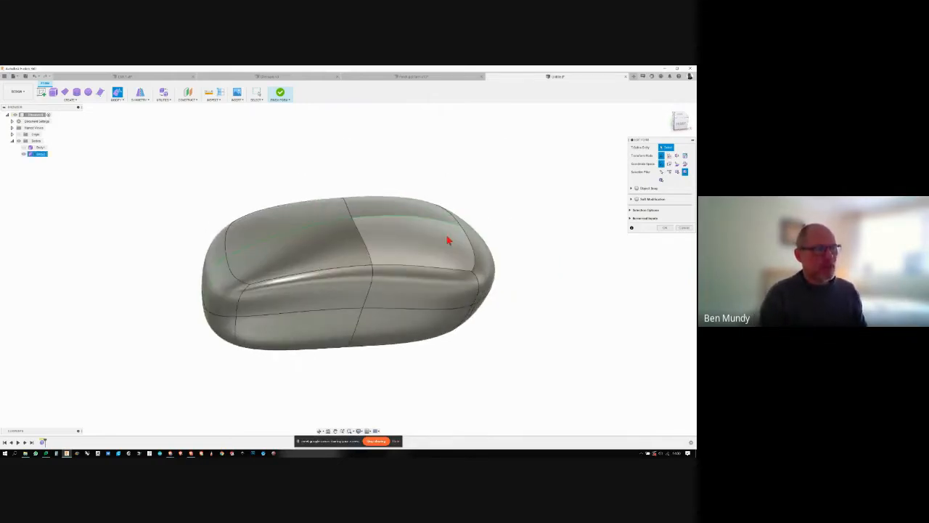
{"action": "left_click", "coordinate": [448, 240]}
{"action": "left_click", "coordinate": [484, 273], "text": "shift"}
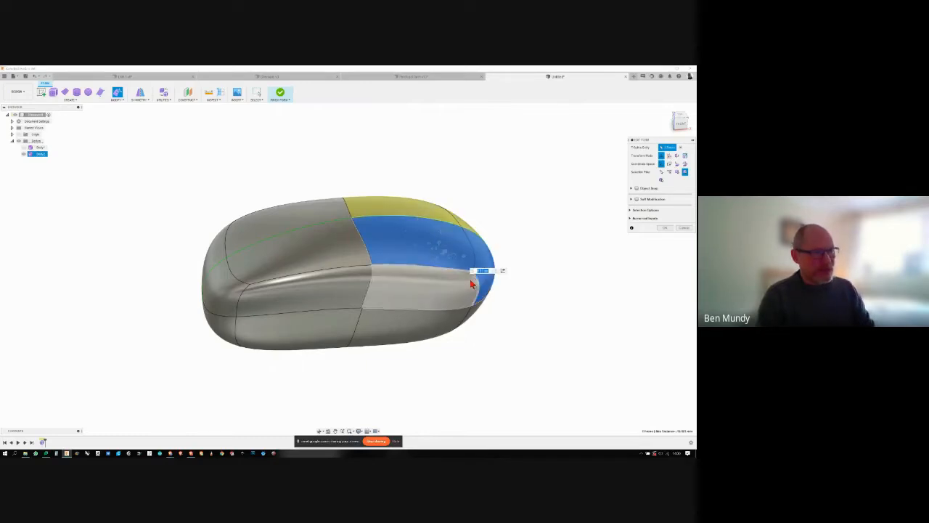
{"action": "left_click", "coordinate": [473, 282], "text": "shift"}
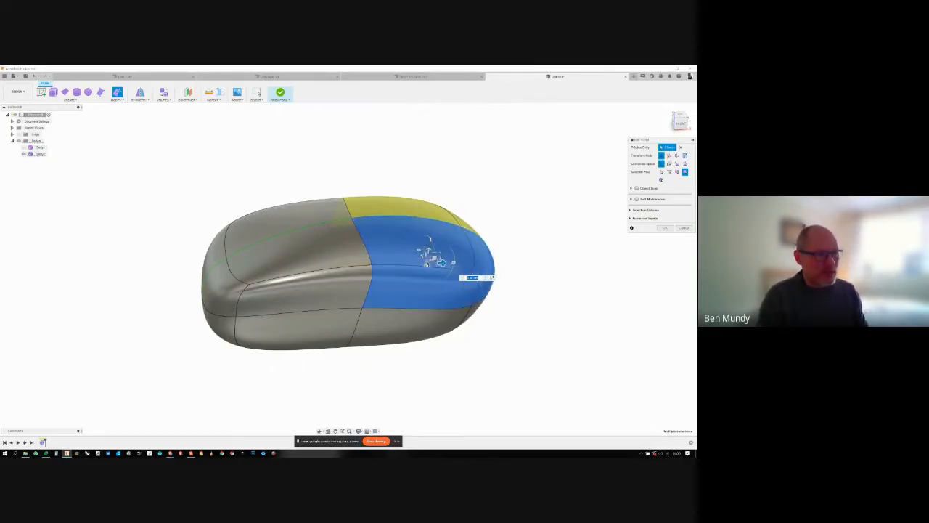
{"action": "left_click_drag", "start_coordinate": [427, 264], "coordinate": [428, 263]}
{"action": "middle_click_drag", "start_coordinate": [427, 263], "coordinate": [416, 258], "text": "shift"}
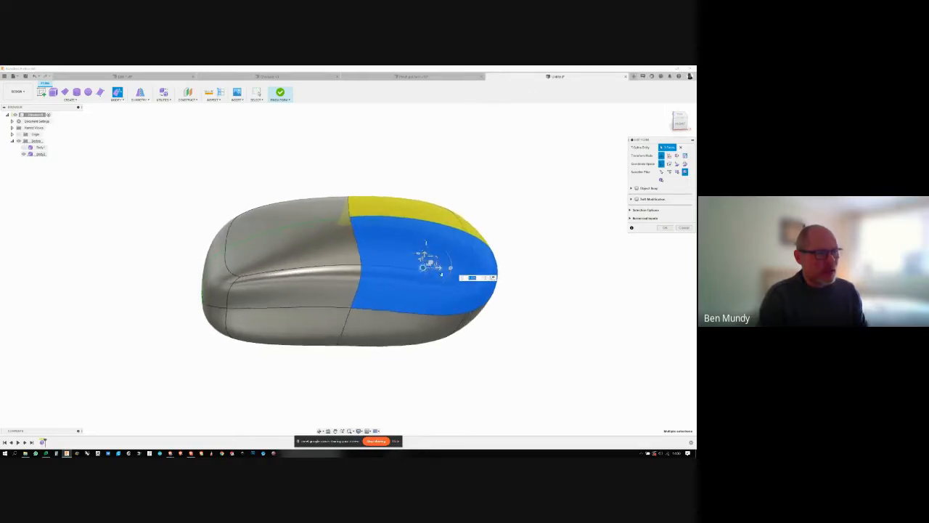
{"action": "left_click", "coordinate": [515, 317]}
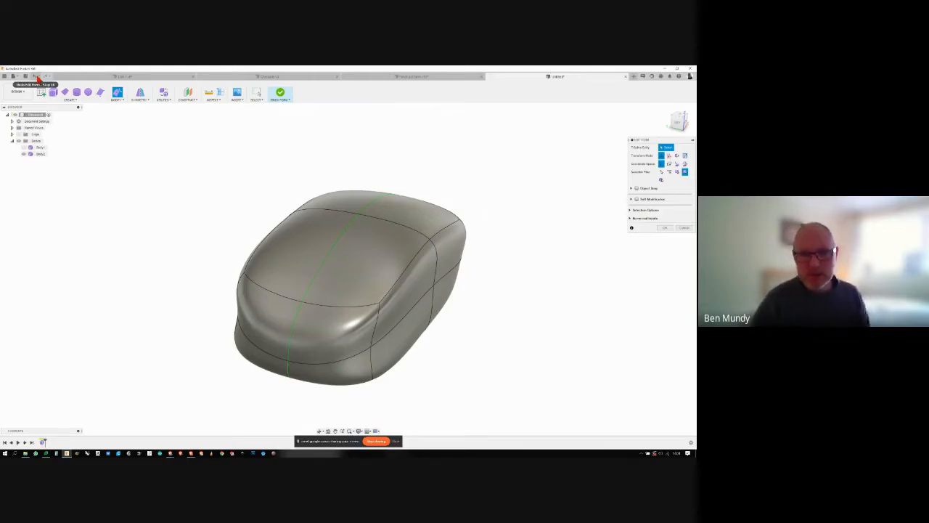
- Undo the recent form edits one at a time, back to the inward move of the middle side edge
{"action": "left_click", "coordinate": [35, 76]}
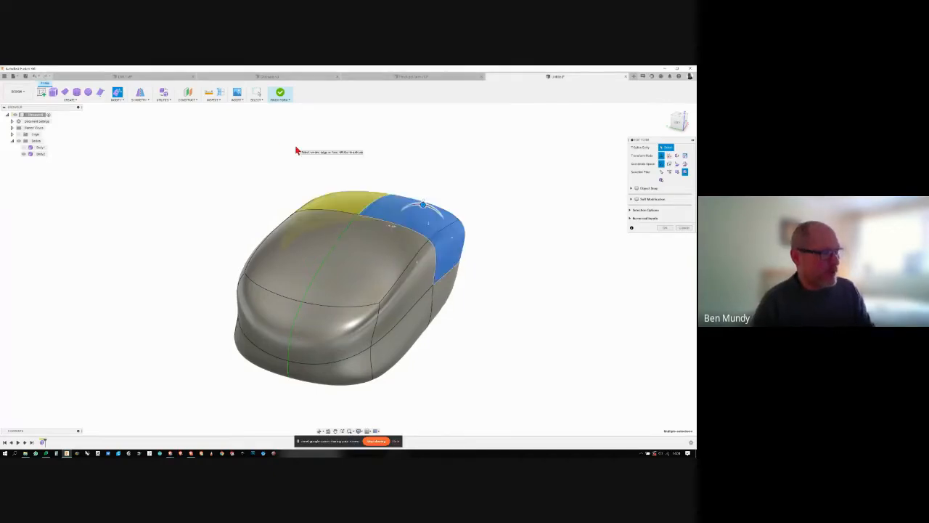
{"action": "key", "text": "ctrl+z"}
{"action": "key", "text": "ctrl+z"}
{"action": "key", "text": "ctrl+z"}
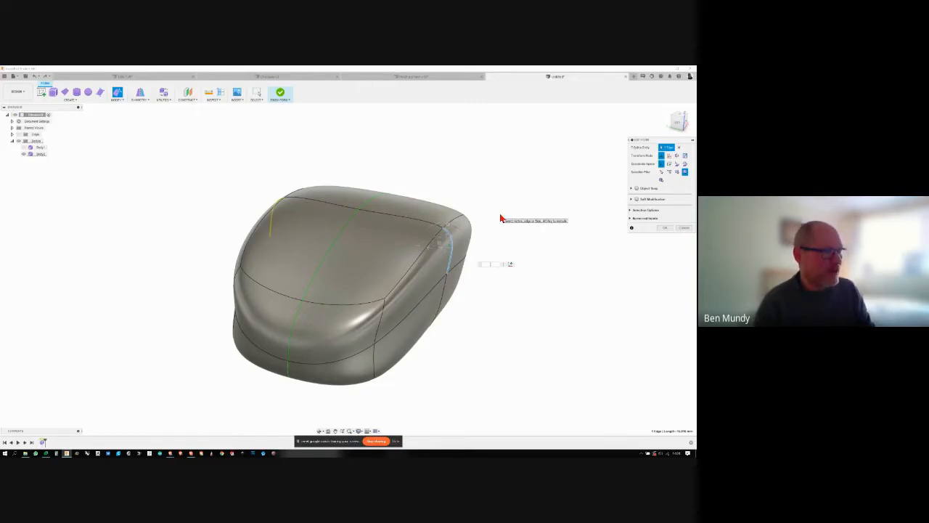
- Redo the undone edits up to the centreline end vertex, and check the undo history without choosing an entry
{"action": "key", "text": "ctrl+z"}
{"action": "key", "text": "ctrl+z"}
{"action": "key", "text": "ctrl+z"}
{"action": "key", "text": "ctrl+z"}
{"action": "key", "text": "ctrl+z"}
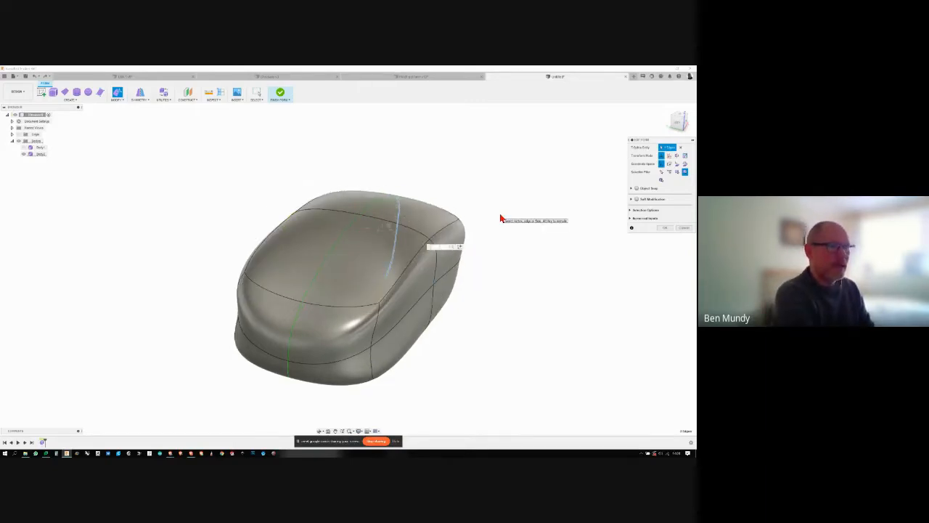
{"action": "key", "text": "ctrl+z"}
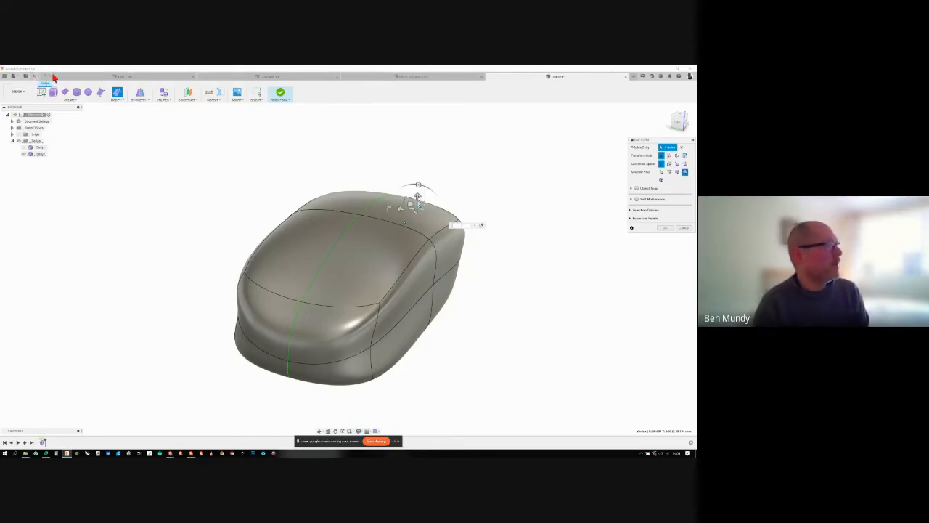
{"action": "left_click", "coordinate": [39, 78]}
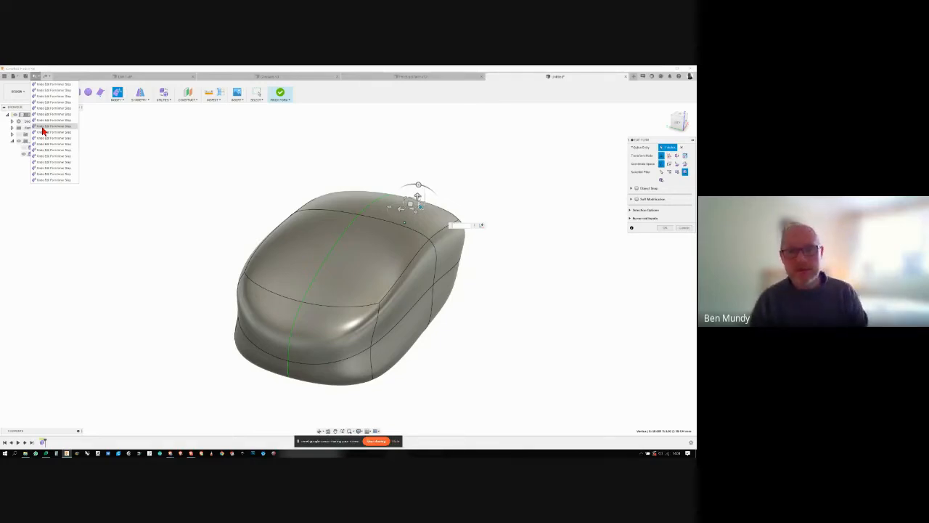
{"action": "left_click", "coordinate": [370, 157]}
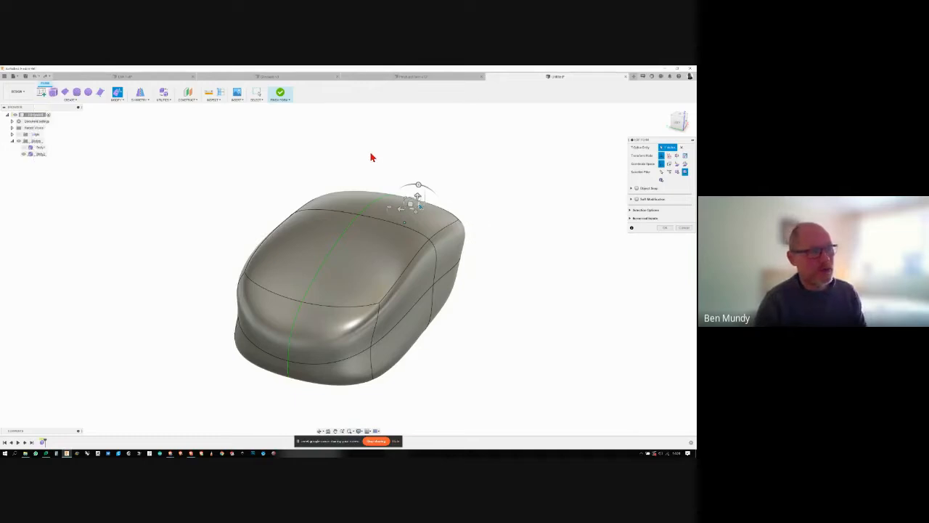
{"action": "middle_click_drag", "start_coordinate": [375, 167], "coordinate": [574, 277], "text": "shift"}
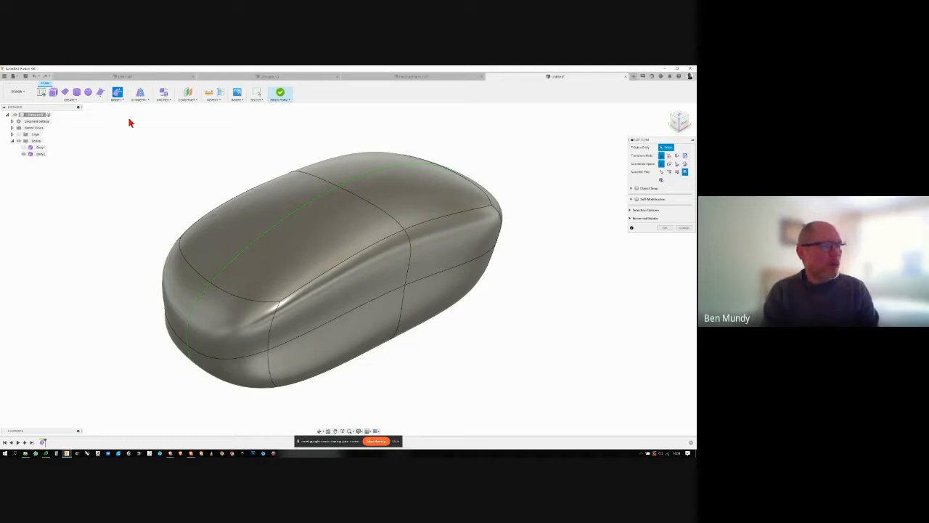
{"action": "left_click", "coordinate": [281, 232]}
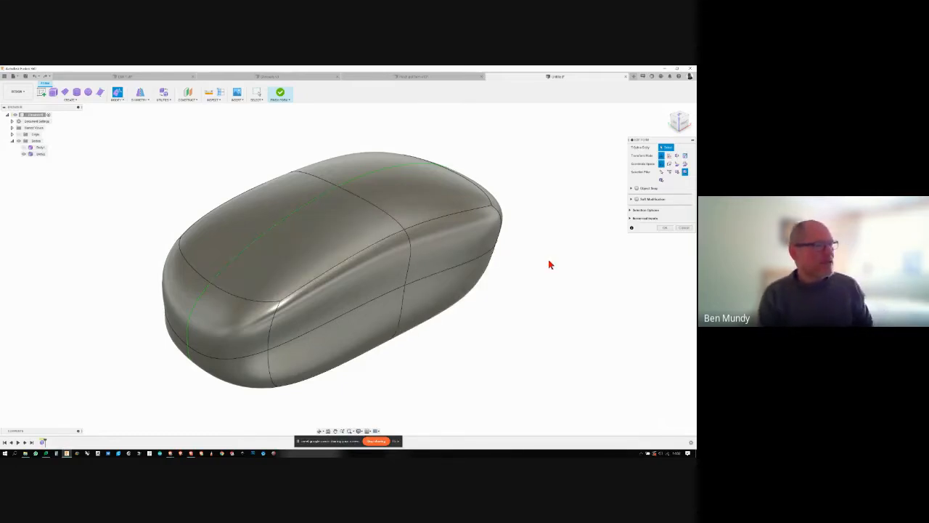
{"action": "middle_click_drag", "start_coordinate": [547, 264], "coordinate": [508, 292], "text": "shift"}
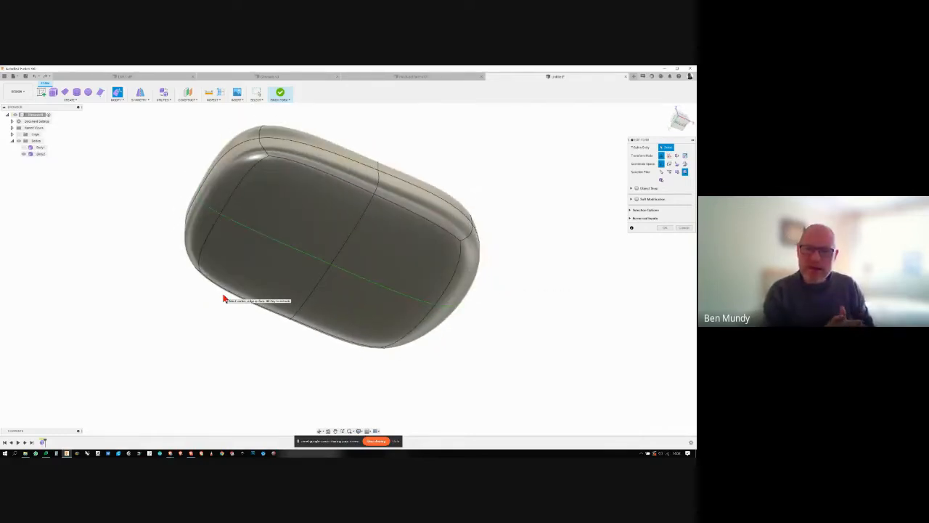
{"action": "middle_click_drag", "start_coordinate": [223, 299], "coordinate": [118, 104], "text": "shift"}
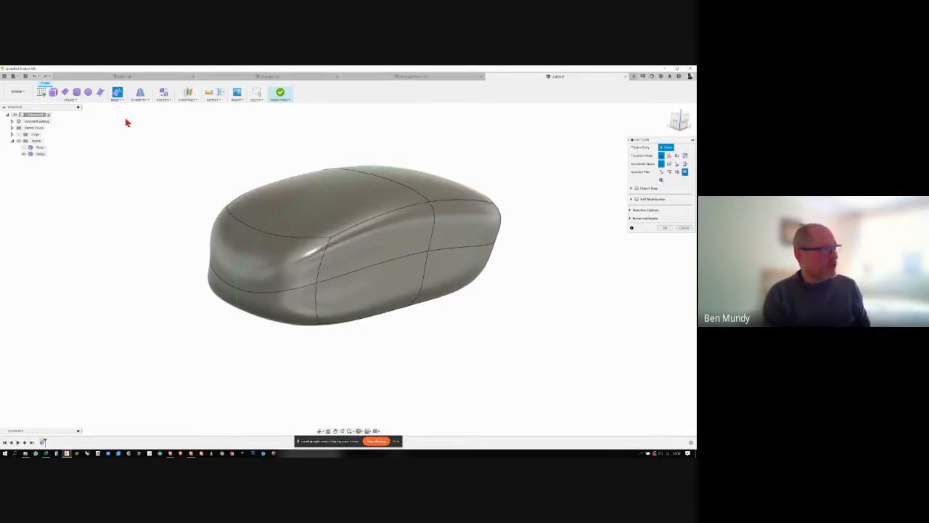
- Crease the perimeter edges around the base of the form to give it a sharp bottom outline
{"action": "left_click", "coordinate": [121, 100]}
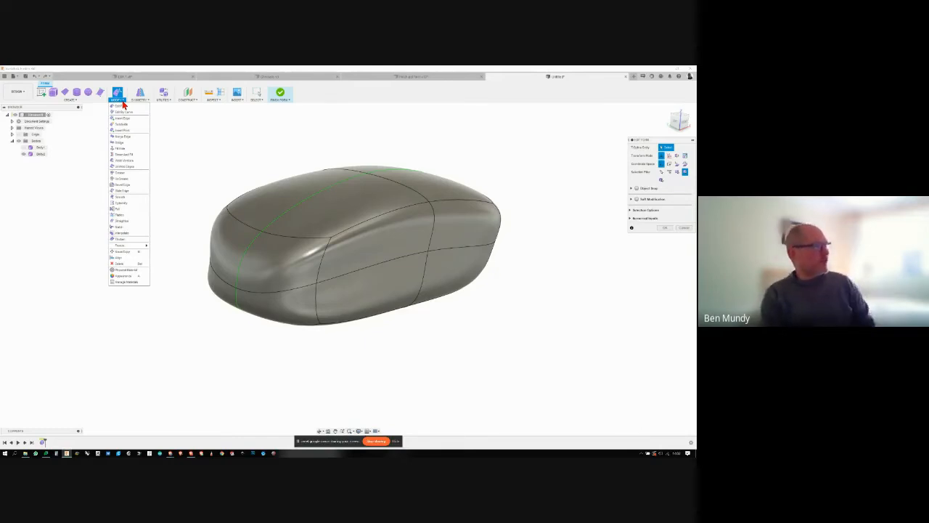
{"action": "left_click", "coordinate": [127, 174]}
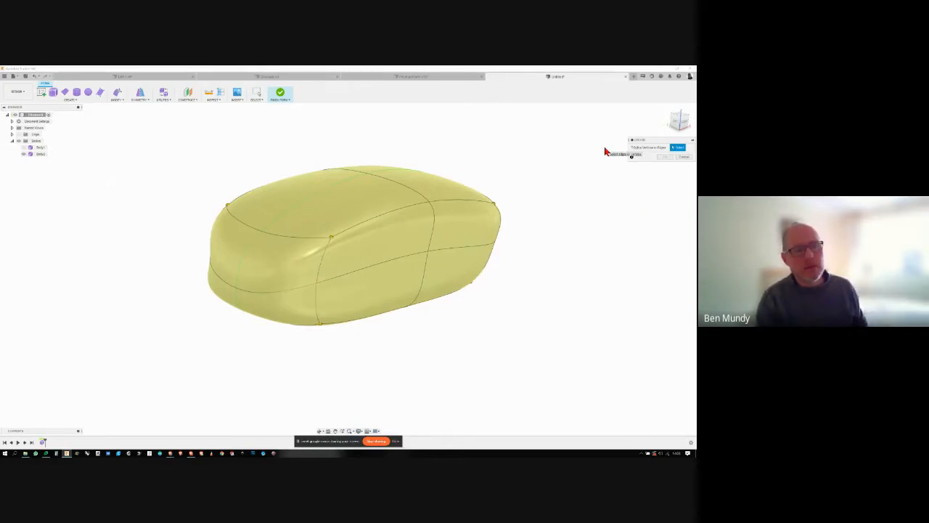
{"action": "middle_click_drag", "start_coordinate": [606, 152], "coordinate": [636, 215], "text": "shift"}
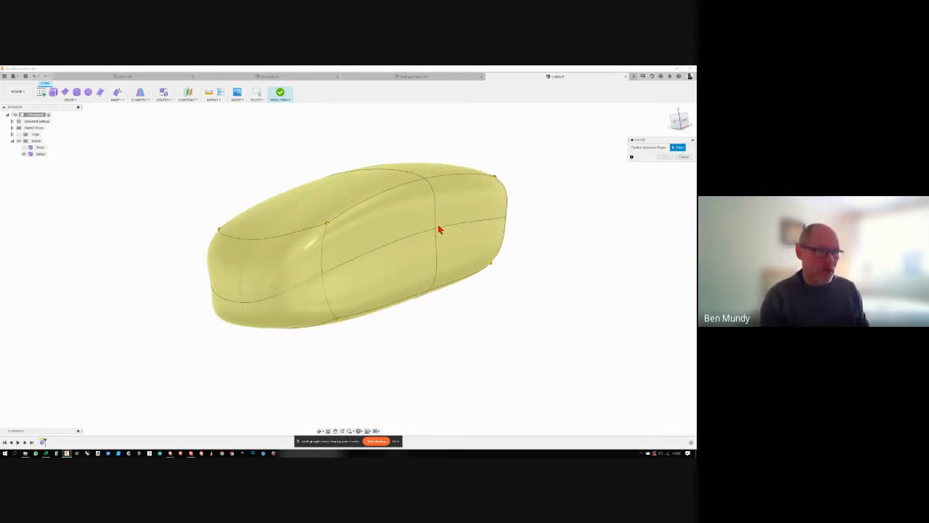
{"action": "middle_click_drag", "start_coordinate": [436, 232], "coordinate": [464, 222], "text": "shift"}
{"action": "left_click", "coordinate": [460, 223]}
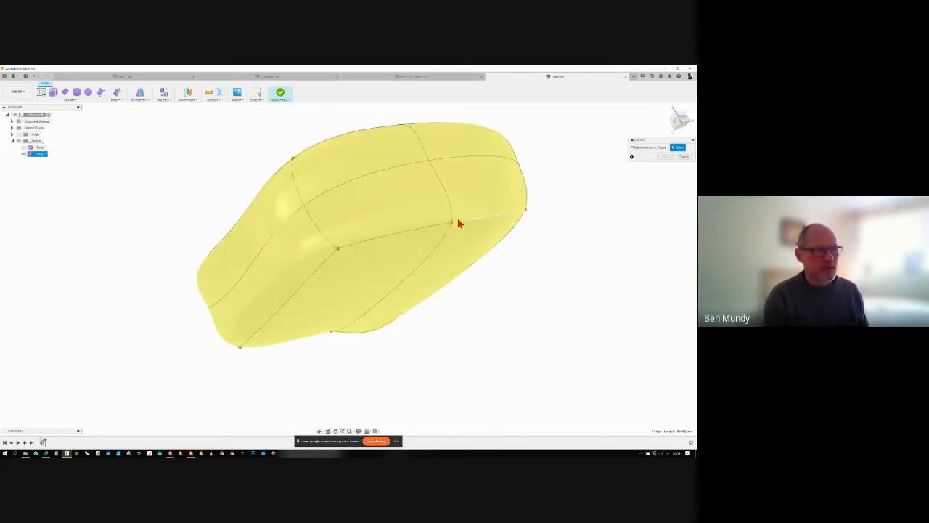
{"action": "middle_click_drag", "start_coordinate": [338, 254], "coordinate": [255, 244], "text": "shift"}
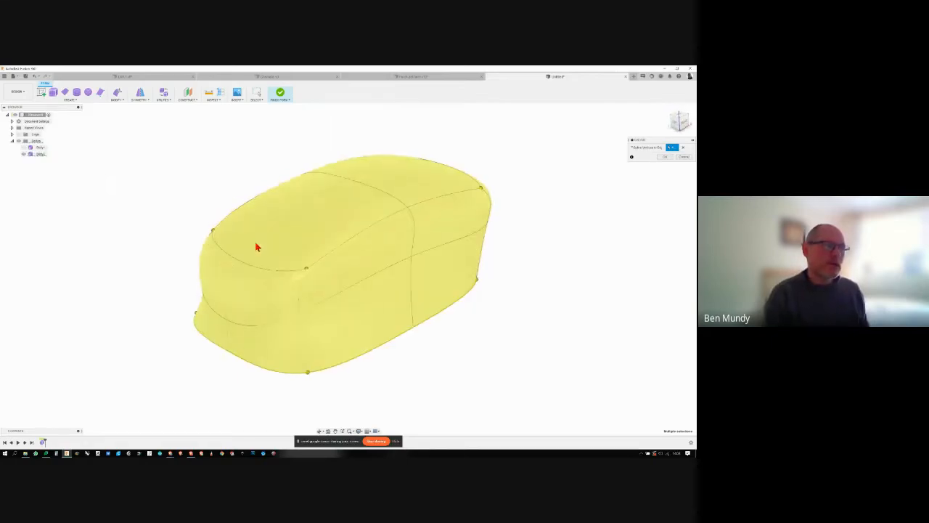
{"action": "middle_click_drag", "start_coordinate": [412, 159], "coordinate": [271, 226], "text": "shift"}
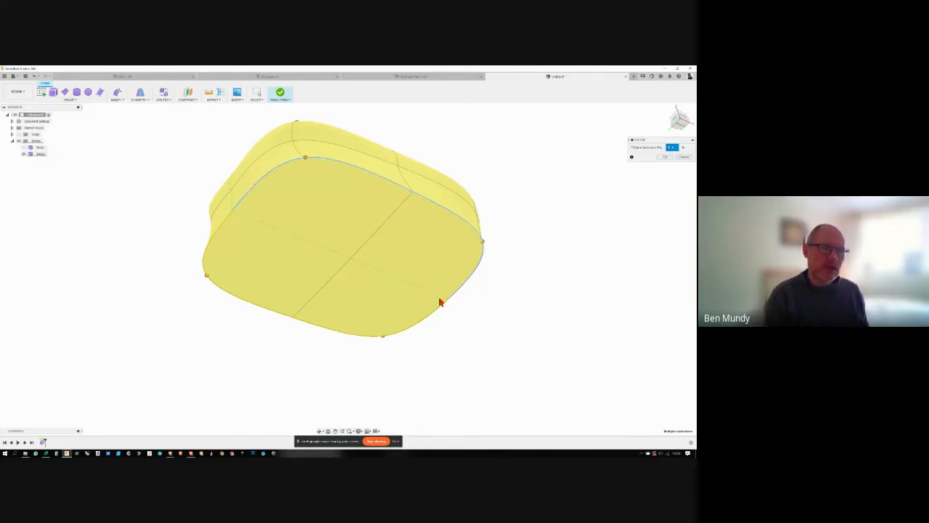
{"action": "middle_click_drag", "start_coordinate": [272, 272], "coordinate": [573, 232], "text": "shift"}
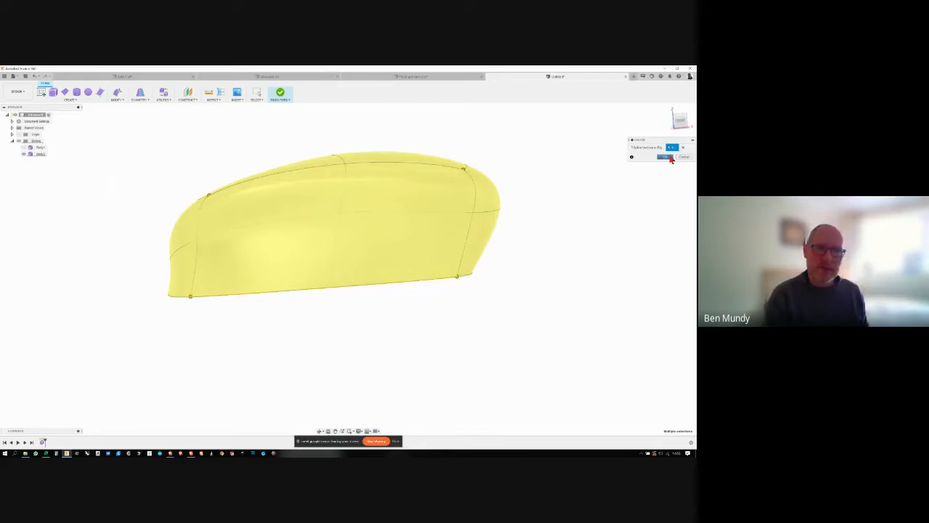
{"action": "left_click", "coordinate": [665, 157]}
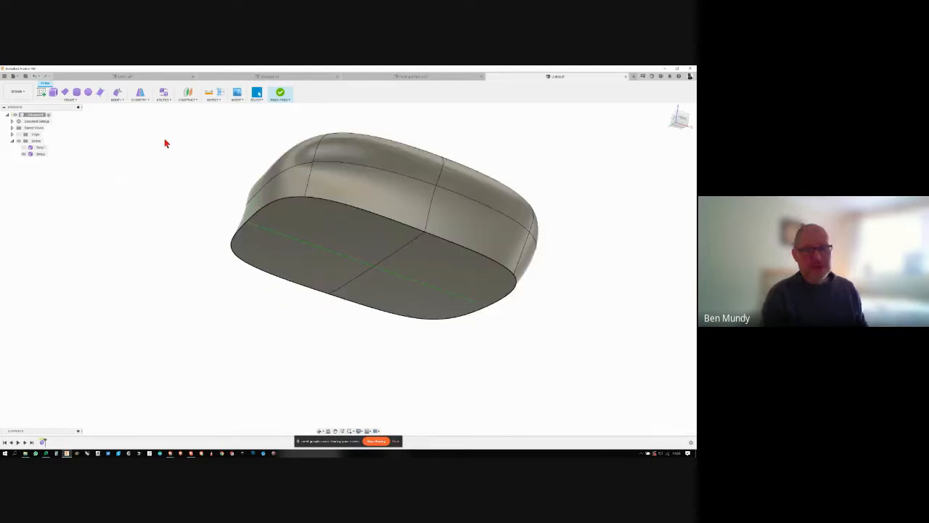
- Edit the form by moving the creased base edges at one end inward along the body's length, and clear the selection
{"action": "left_click", "coordinate": [117, 94]}
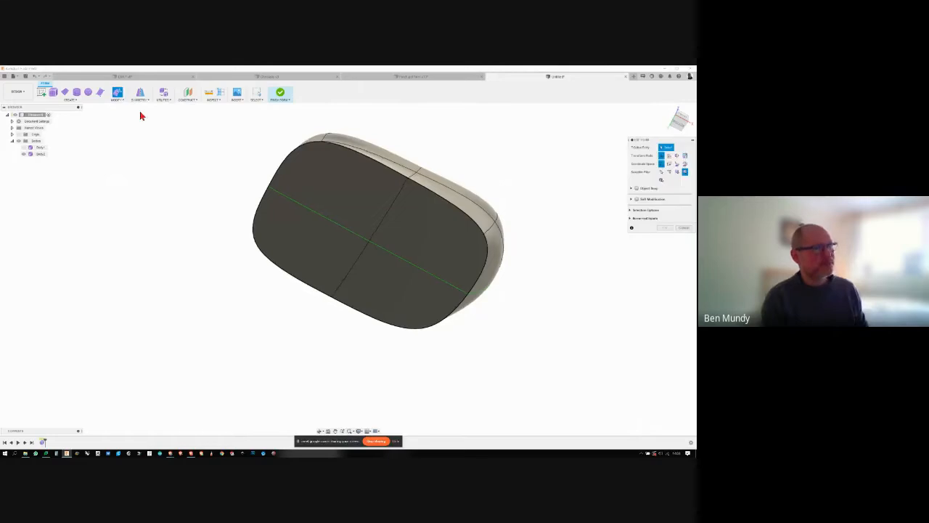
{"action": "left_click", "coordinate": [322, 176]}
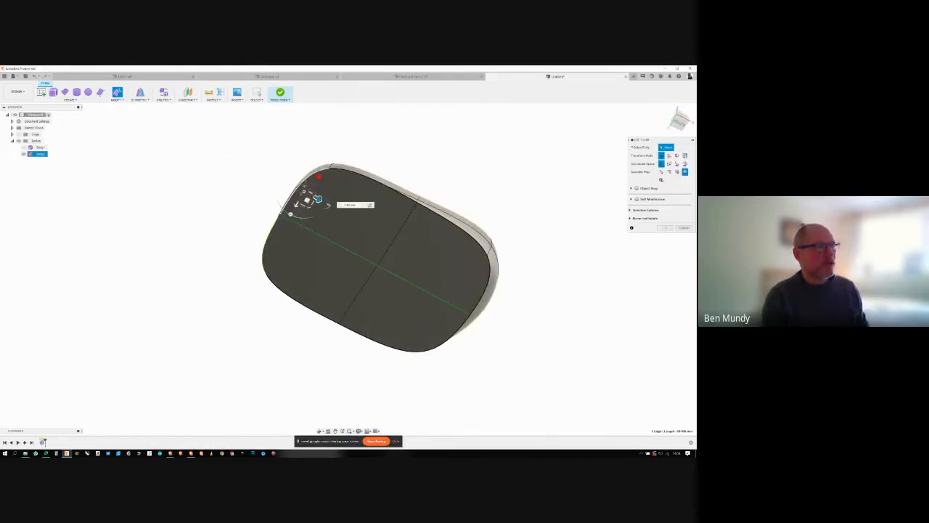
{"action": "left_click", "coordinate": [339, 170], "text": "shift"}
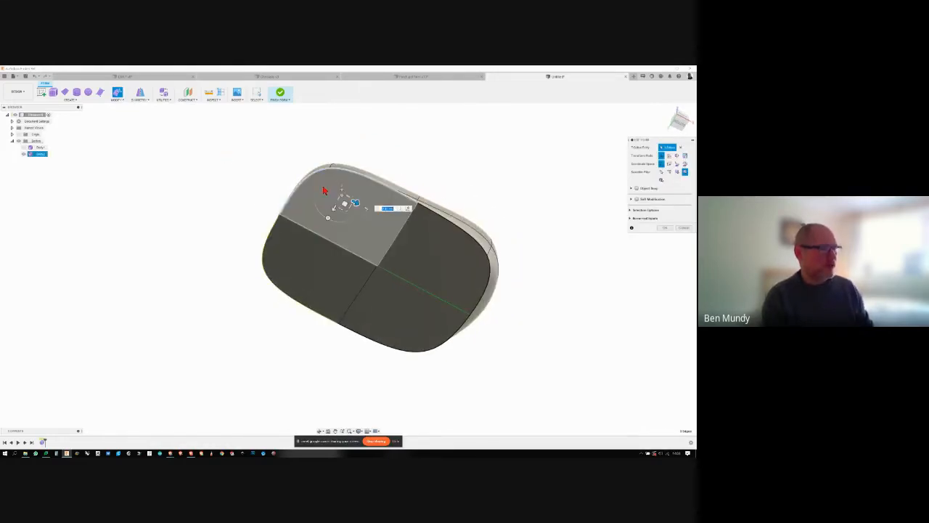
{"action": "middle_click_drag", "start_coordinate": [344, 204], "coordinate": [317, 299], "text": "shift"}
{"action": "left_click_drag", "start_coordinate": [318, 301], "coordinate": [317, 293]}
{"action": "middle_click_drag", "start_coordinate": [317, 294], "coordinate": [470, 211], "text": "shift"}
{"action": "key", "text": "Escape"}
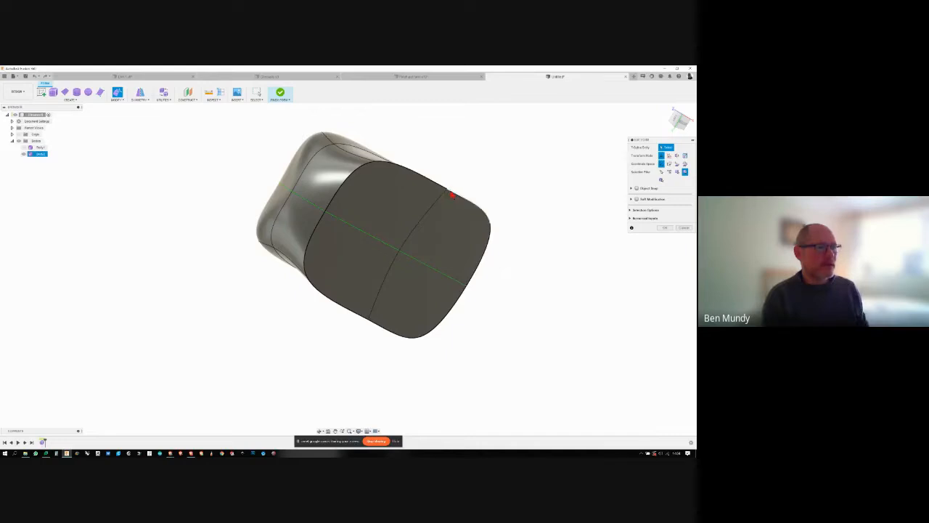
- Select the creased base edges along the long side, move them inward towards the centreline, and clear the selection
{"action": "left_click", "coordinate": [445, 191]}
{"action": "double_click", "coordinate": [442, 189]}
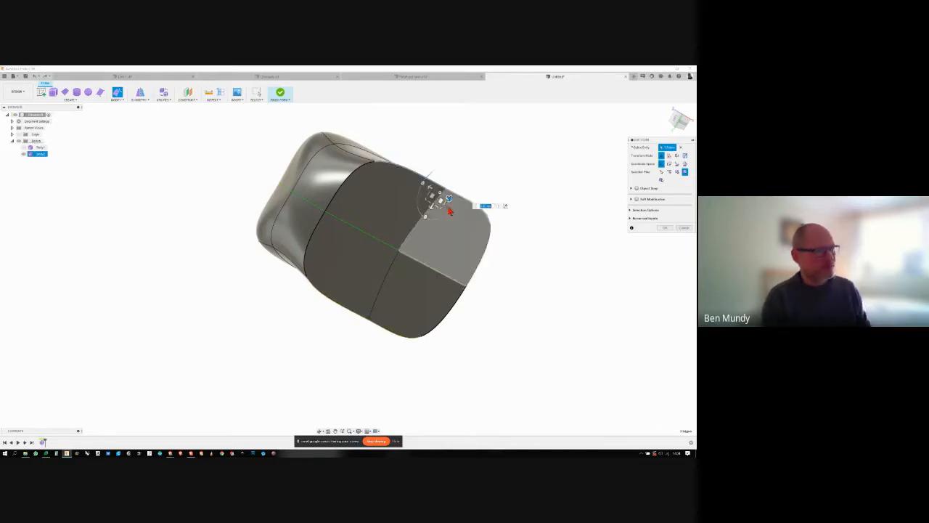
{"action": "middle_click_drag", "start_coordinate": [450, 211], "coordinate": [401, 201], "text": "shift"}
{"action": "left_click_drag", "start_coordinate": [394, 172], "coordinate": [379, 202]}
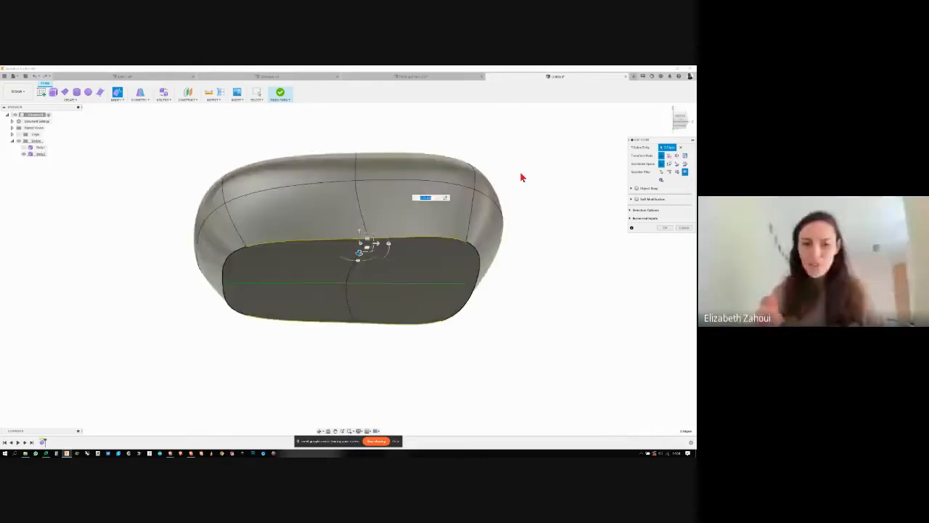
{"action": "left_click", "coordinate": [524, 176]}
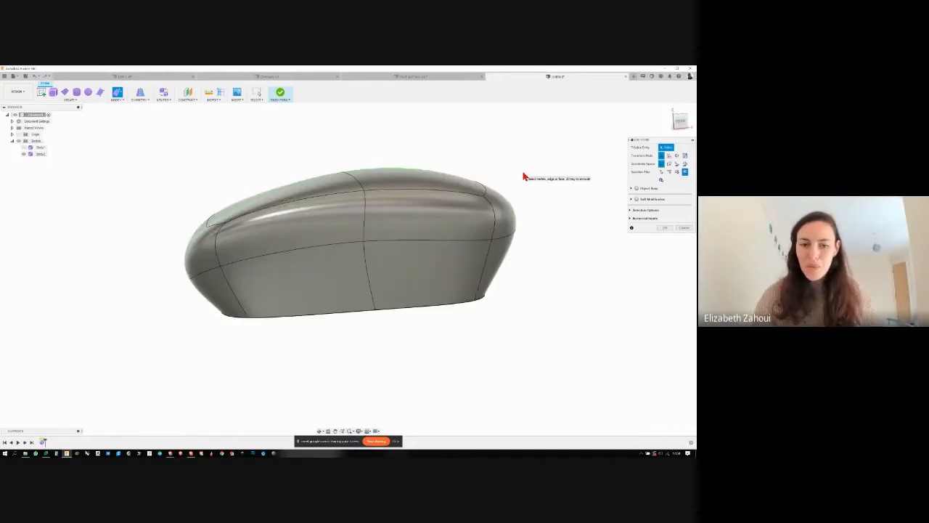
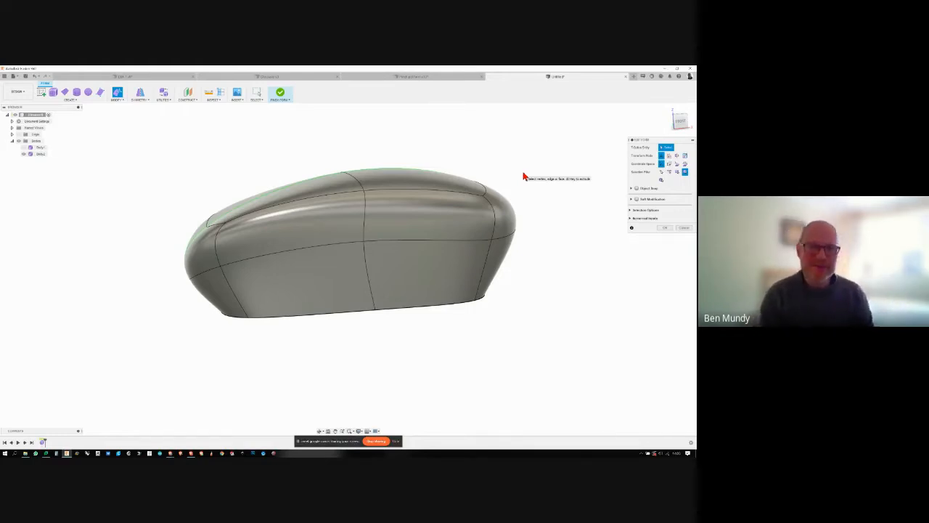
- Select the top and upper side faces of the mouse form, move them down to lower the body, and clear the selection
{"action": "middle_click_drag", "start_coordinate": [509, 144], "coordinate": [387, 201], "text": "shift"}
{"action": "left_click", "coordinate": [386, 202]}
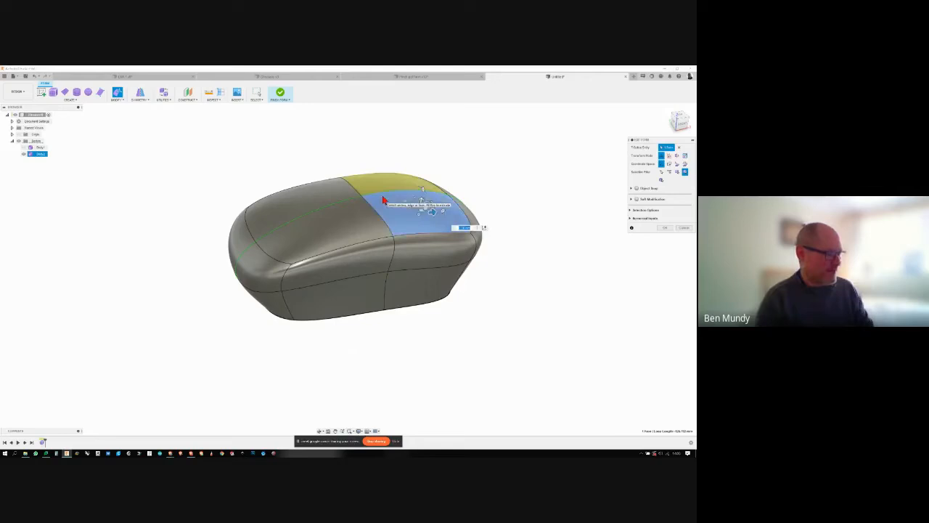
{"action": "left_click", "coordinate": [339, 217], "text": "ctrl"}
{"action": "left_click", "coordinate": [263, 264], "text": "ctrl"}
{"action": "left_click", "coordinate": [324, 268], "text": "ctrl"}
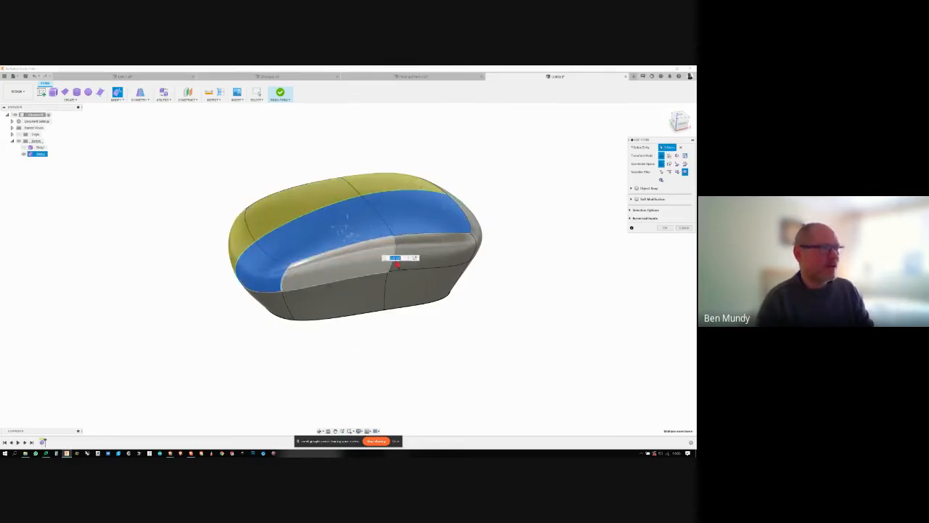
{"action": "left_click", "coordinate": [452, 255], "text": "ctrl"}
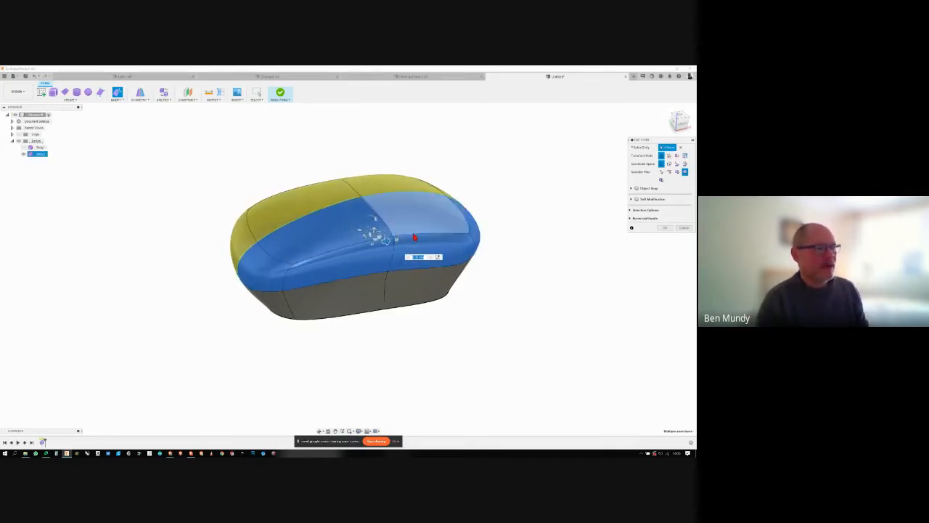
{"action": "left_click_drag", "start_coordinate": [375, 221], "coordinate": [375, 233]}
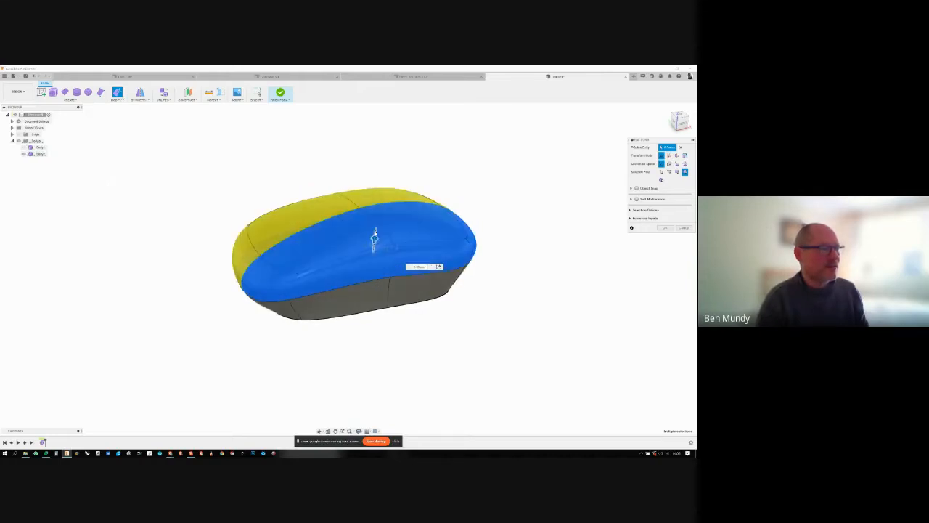
{"action": "middle_click_drag", "start_coordinate": [374, 239], "coordinate": [459, 242], "text": "shift"}
{"action": "left_click", "coordinate": [491, 205]}
- Select the lengthwise edges along the middle of the side, move them across the body's width, and clear the selection
{"action": "double_click", "coordinate": [411, 267]}
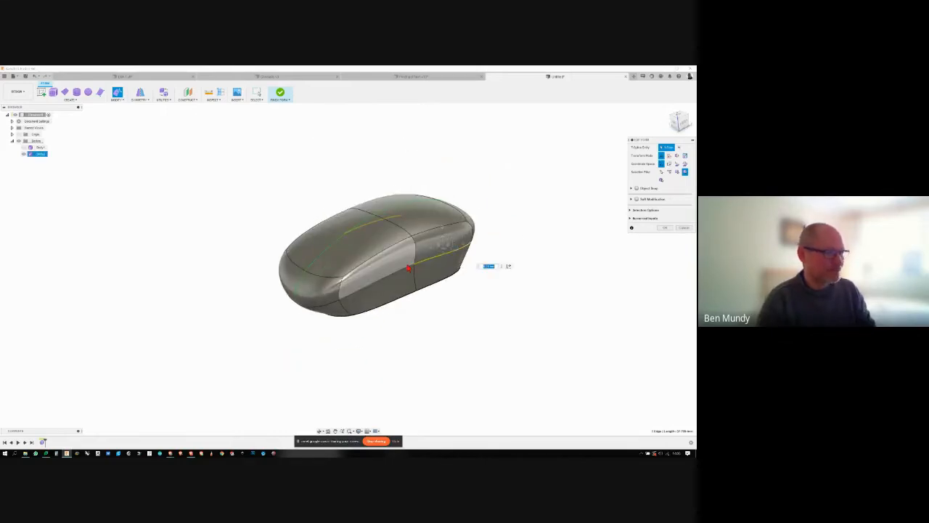
{"action": "double_click", "coordinate": [412, 263]}
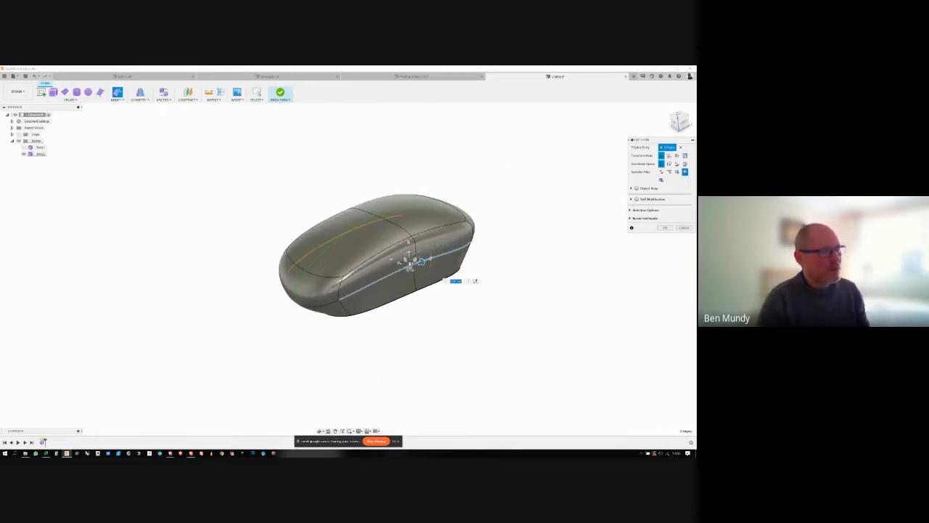
{"action": "left_click_drag", "start_coordinate": [421, 261], "coordinate": [407, 267]}
{"action": "middle_click_drag", "start_coordinate": [465, 254], "coordinate": [450, 269], "text": "shift"}
{"action": "left_click", "coordinate": [520, 249]}
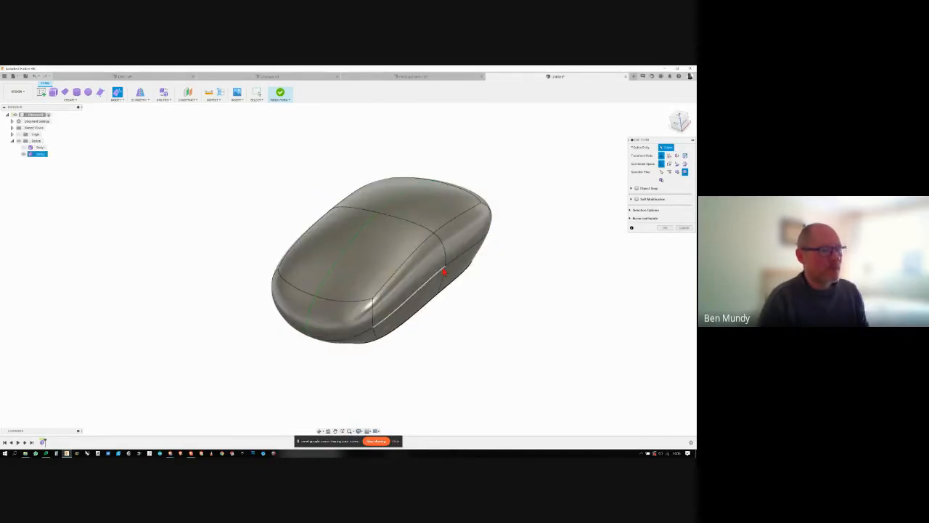
- Move the middle vertex of the side edge line across the body's width and finish the Edit Form command
{"action": "left_click", "coordinate": [443, 272]}
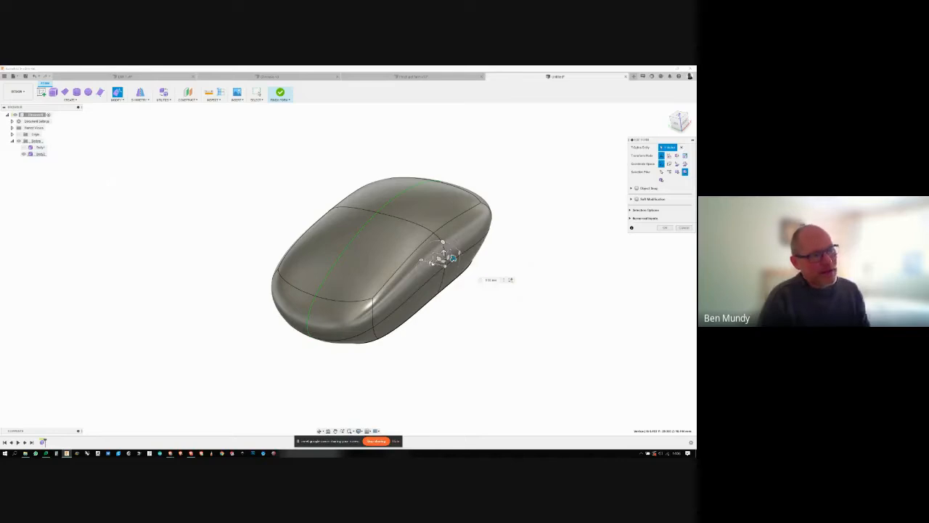
{"action": "left_click_drag", "start_coordinate": [452, 258], "coordinate": [441, 266]}
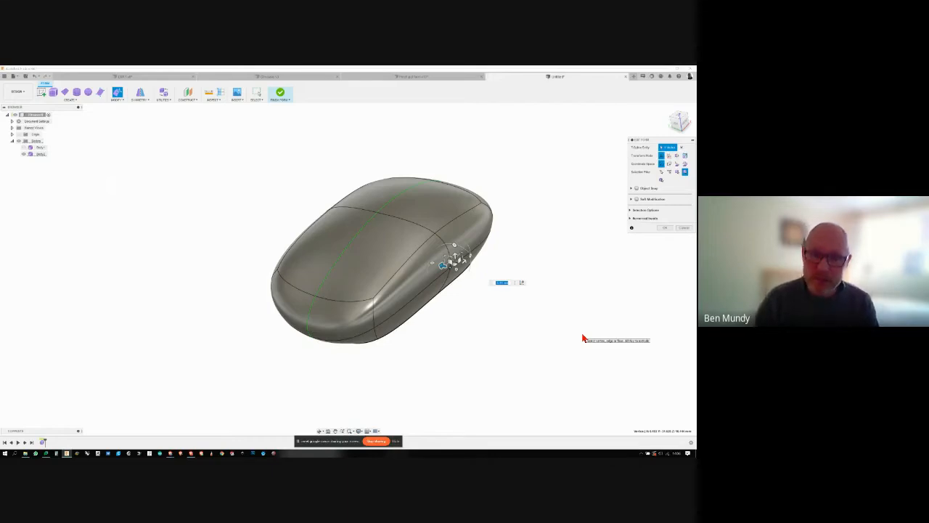
{"action": "left_click", "coordinate": [556, 256]}
{"action": "middle_click_drag", "start_coordinate": [555, 255], "coordinate": [427, 154], "text": "shift"}
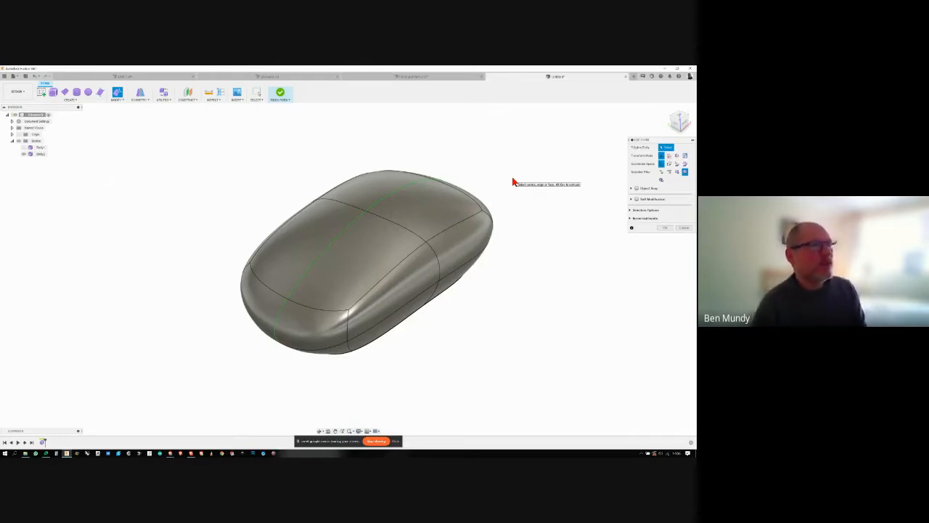
{"action": "left_click", "coordinate": [664, 227]}
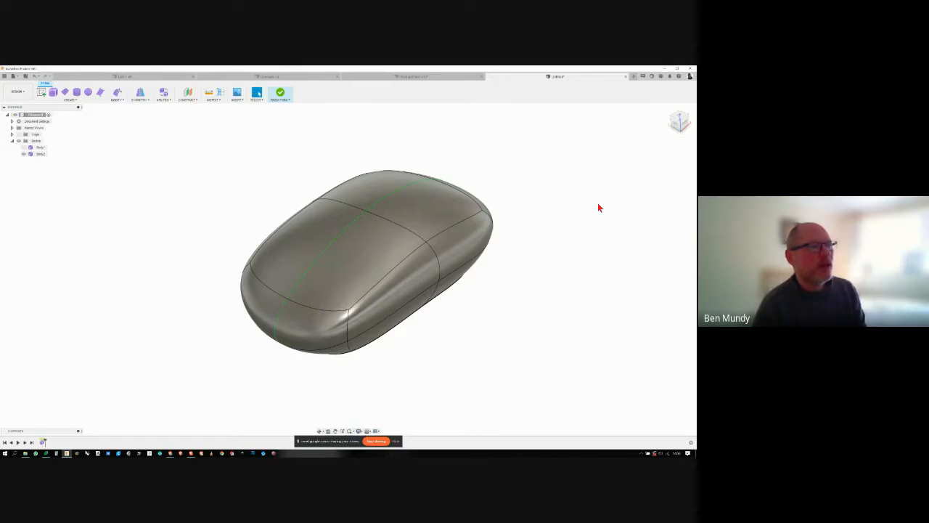
- Switch to the finished jug design and examine the model beside its reference photo
{"action": "left_click", "coordinate": [415, 78]}
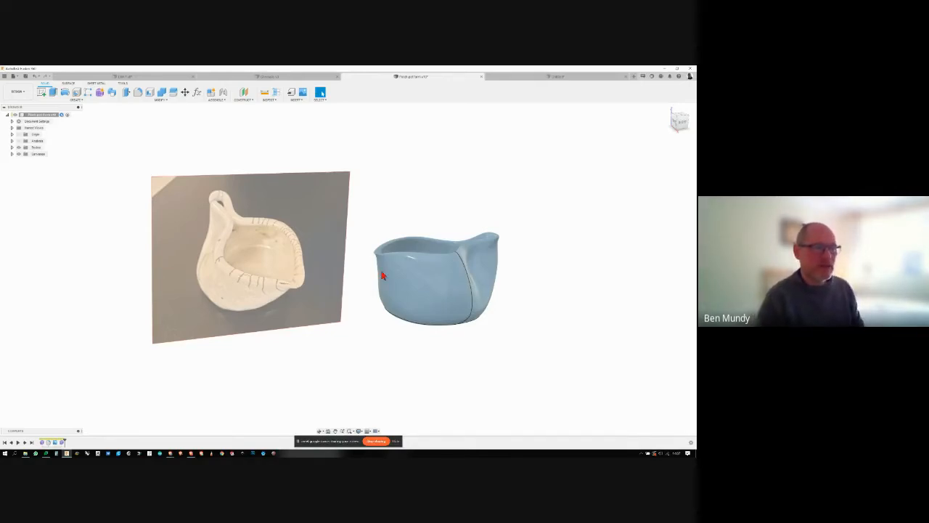
{"action": "middle_click_drag", "start_coordinate": [382, 271], "coordinate": [557, 216], "text": "shift"}
{"action": "scroll", "coordinate": [466, 245], "scroll_direction": "up", "scroll_amount": 3}
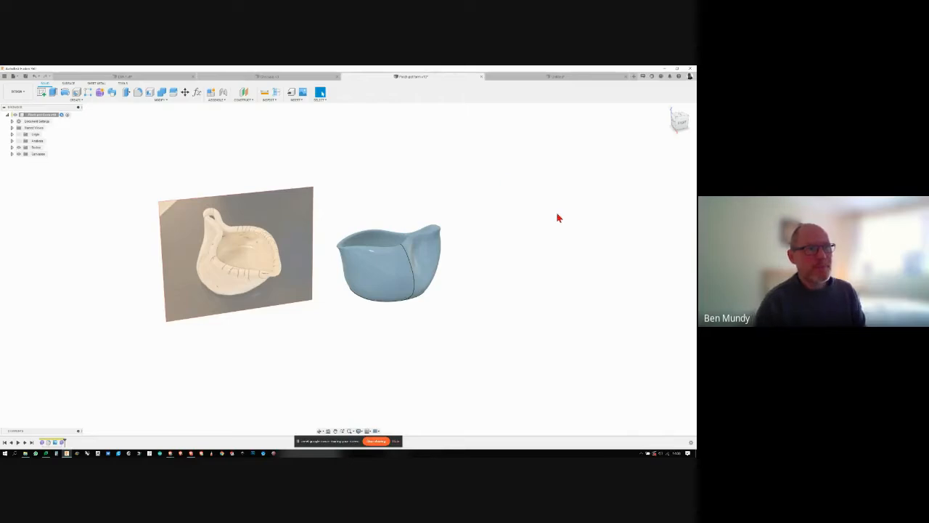
- Create a new design and load jug side.png from the SCP Teaching Resources Intermediate folder as a canvas image
{"action": "left_click", "coordinate": [633, 78]}
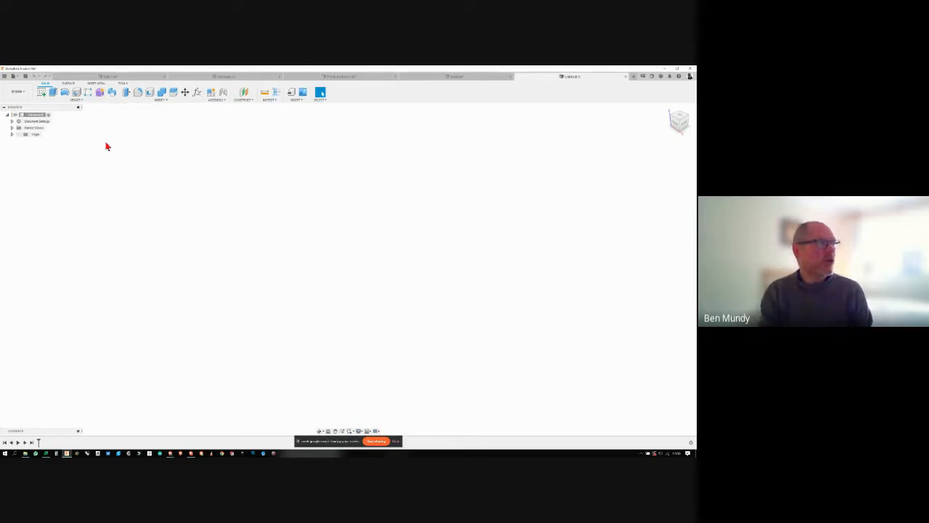
{"action": "left_click", "coordinate": [298, 101]}
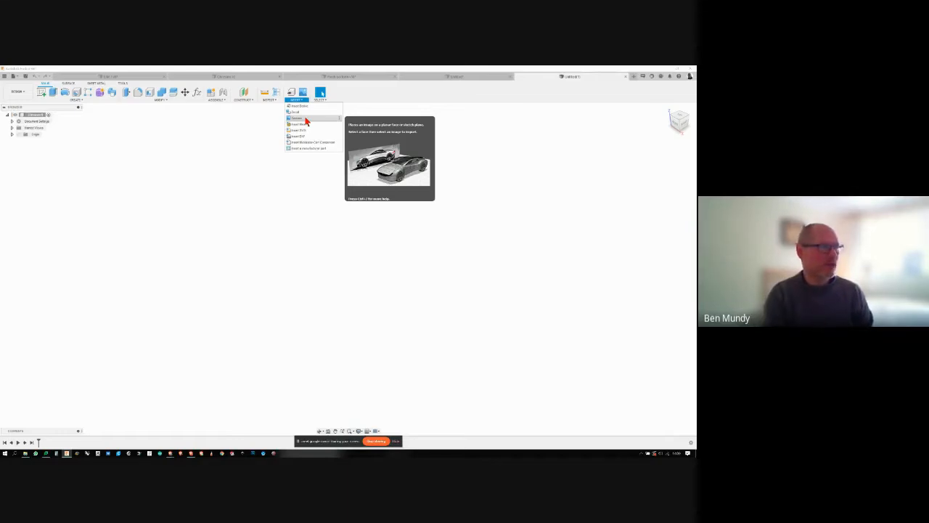
{"action": "left_click", "coordinate": [306, 122]}
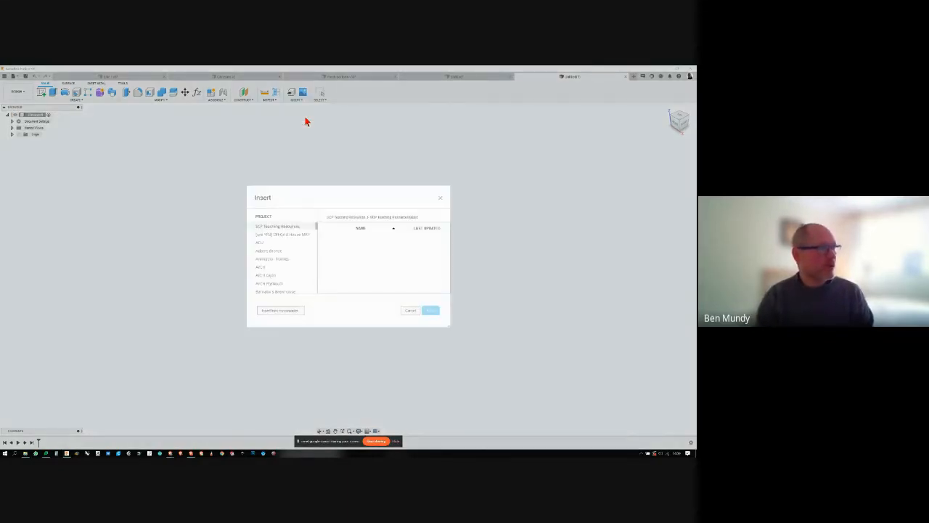
{"action": "left_click", "coordinate": [361, 218]}
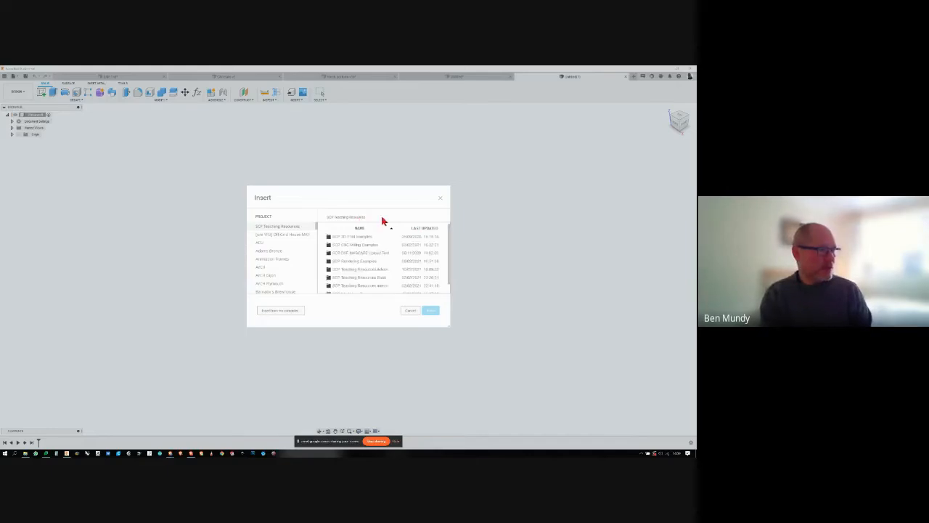
{"action": "double_click", "coordinate": [370, 285]}
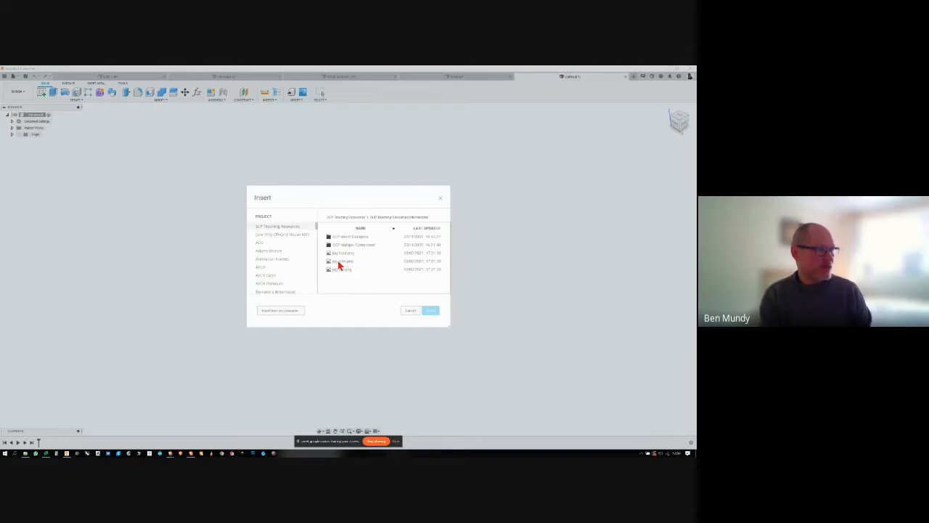
{"action": "left_click", "coordinate": [340, 263]}
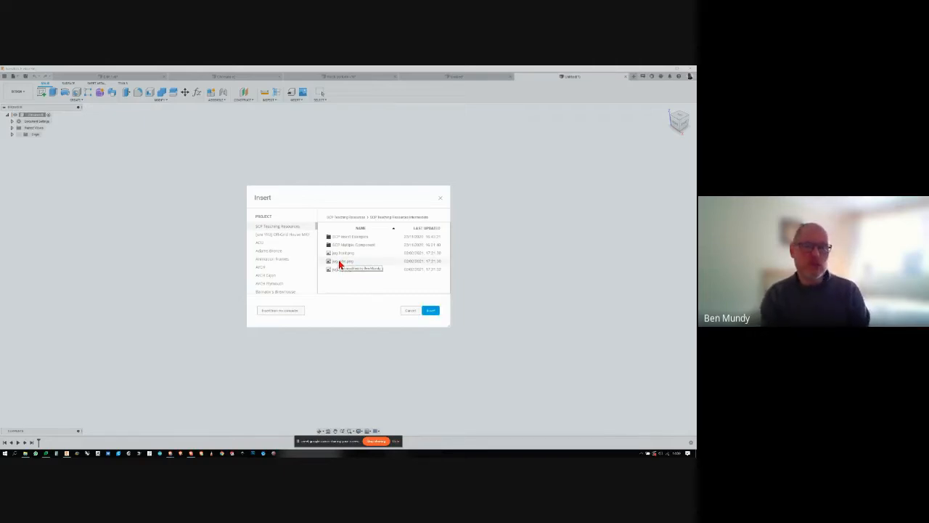
{"action": "left_click", "coordinate": [430, 311]}
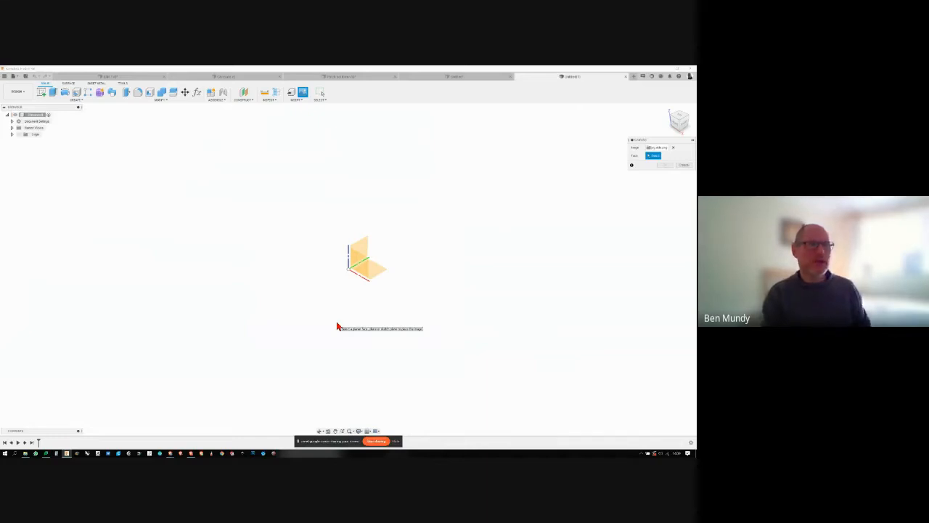
- Place the side-view canvas on the vertical YZ origin plane and accept its default position and scale
{"action": "mouse_move", "coordinate": [680, 124]}
{"action": "left_mouse_down"}
{"action": "mouse_move", "coordinate": [674, 147]}
{"action": "mouse_move", "coordinate": [683, 125]}
{"action": "left_mouse_up"}
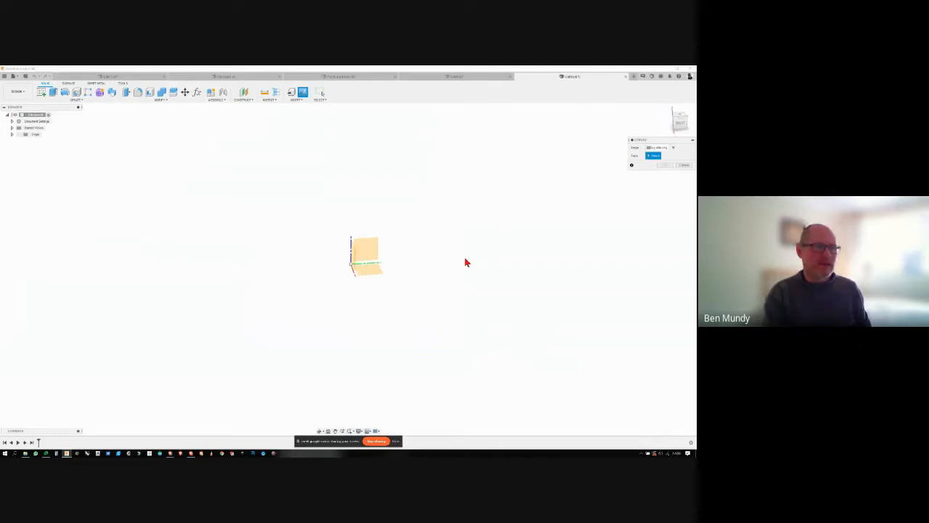
{"action": "left_click", "coordinate": [371, 253]}
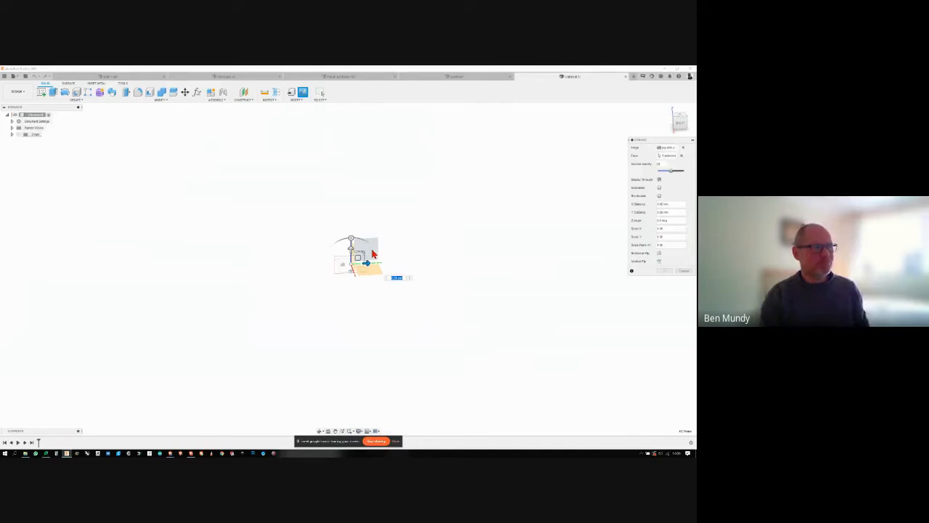
{"action": "left_click", "coordinate": [666, 271]}
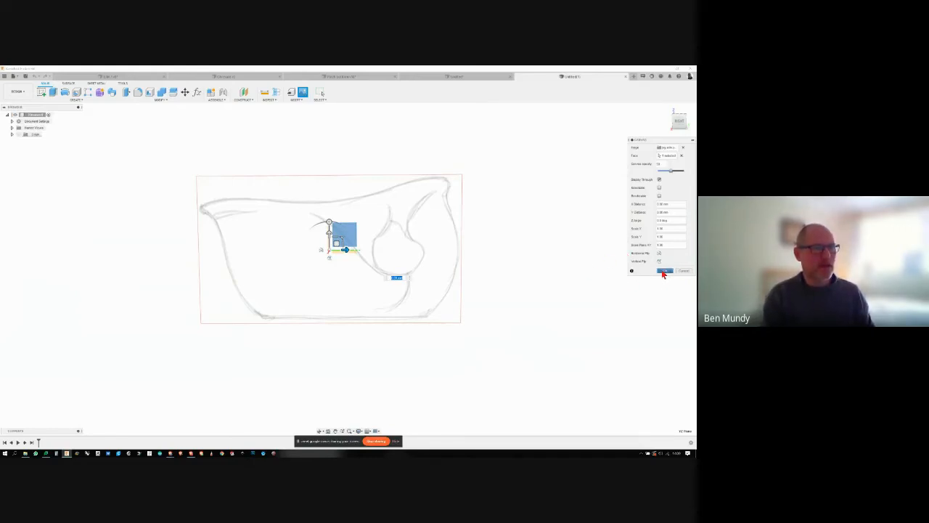
{"action": "left_click", "coordinate": [663, 273]}
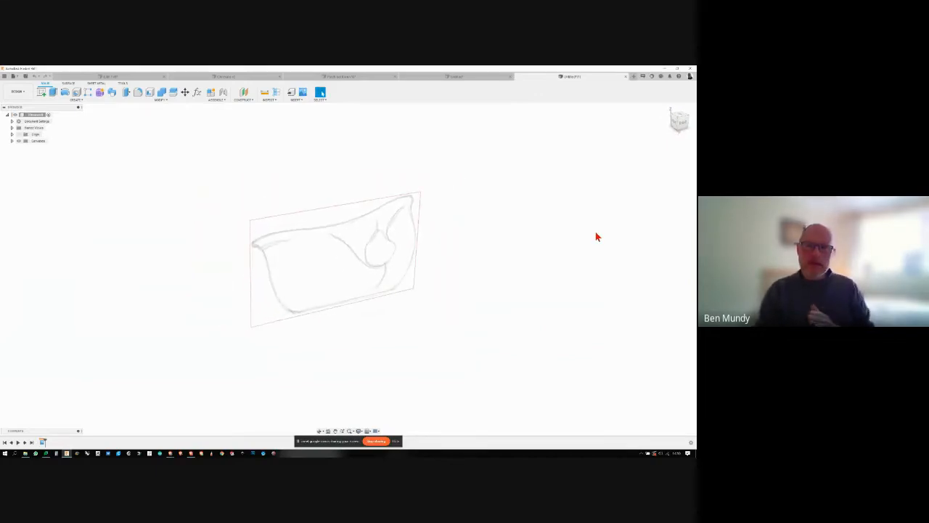
- Load jug top.png from the SCP Teaching Resources Intermediate folder as a second canvas image
{"action": "middle_click_drag", "start_coordinate": [595, 232], "coordinate": [556, 235], "text": "shift"}
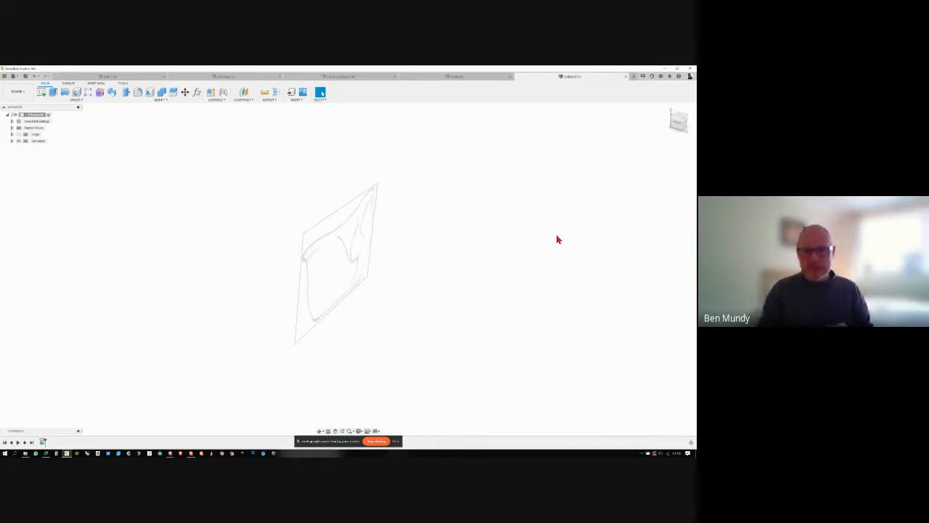
{"action": "middle_click_drag", "start_coordinate": [557, 239], "coordinate": [521, 220], "text": "shift"}
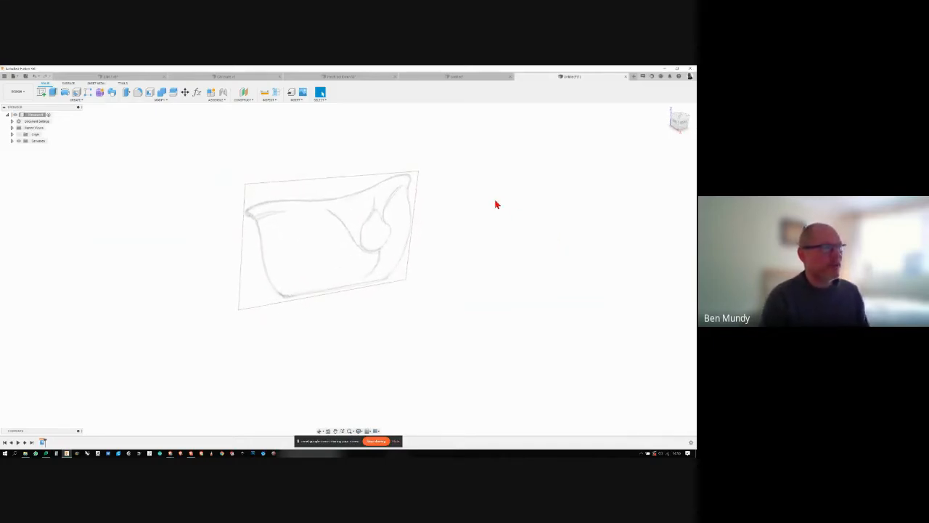
{"action": "left_click", "coordinate": [304, 93]}
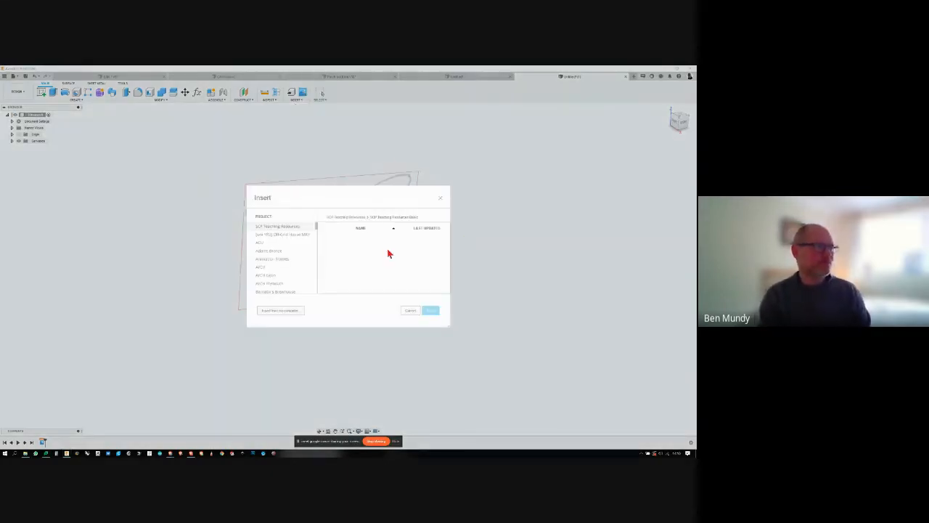
{"action": "left_click", "coordinate": [357, 218]}
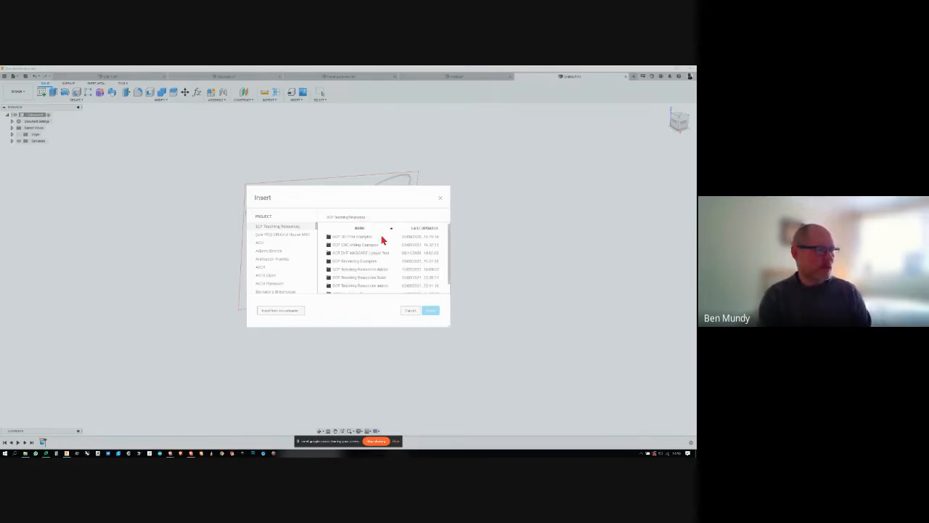
{"action": "double_click", "coordinate": [374, 289]}
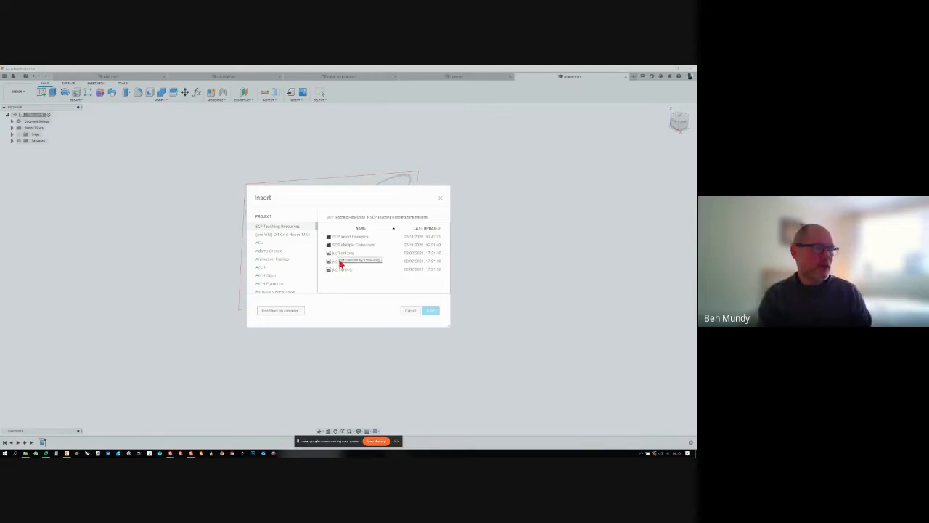
{"action": "left_click", "coordinate": [341, 269]}
{"action": "left_click", "coordinate": [430, 310]}
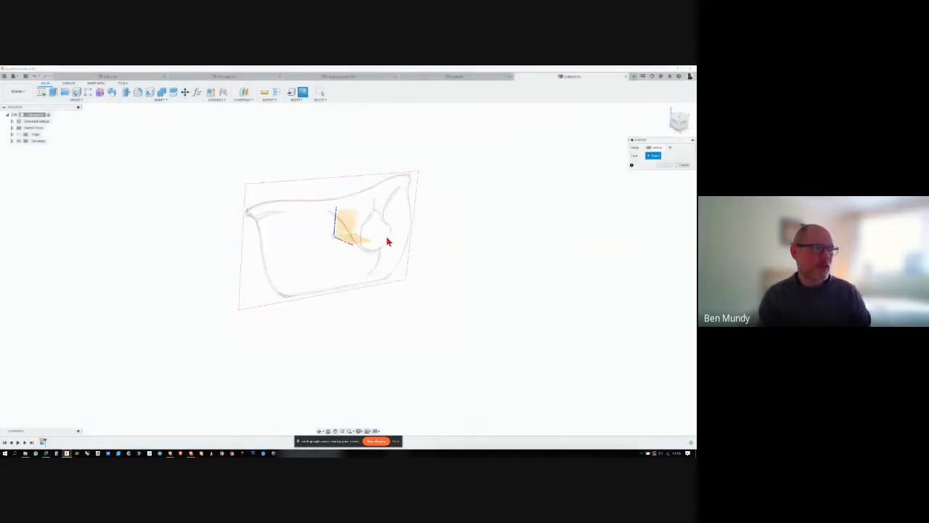
- Place the top-view canvas on the horizontal XY plane, rotate it 90 degrees to line up with the side view, and accept it
{"action": "middle_click_drag", "start_coordinate": [435, 247], "coordinate": [356, 291], "text": "shift"}
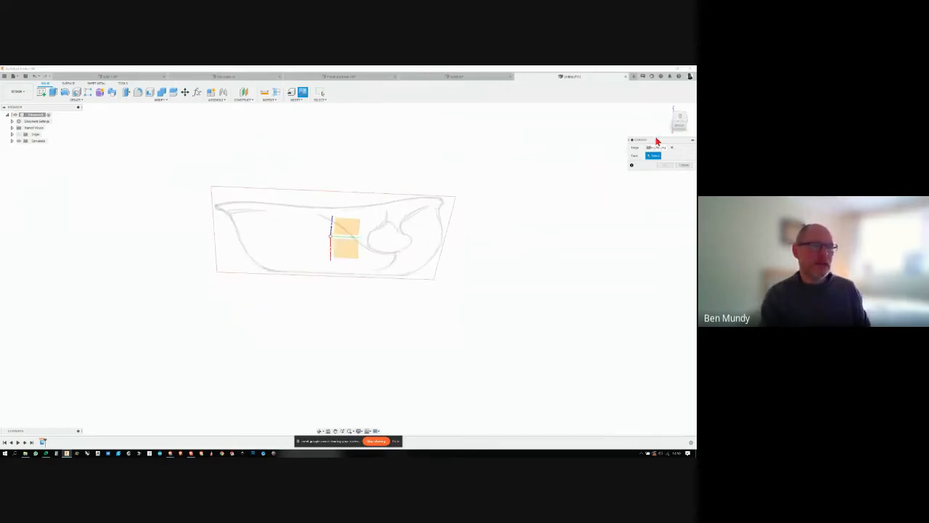
{"action": "left_click", "coordinate": [350, 254]}
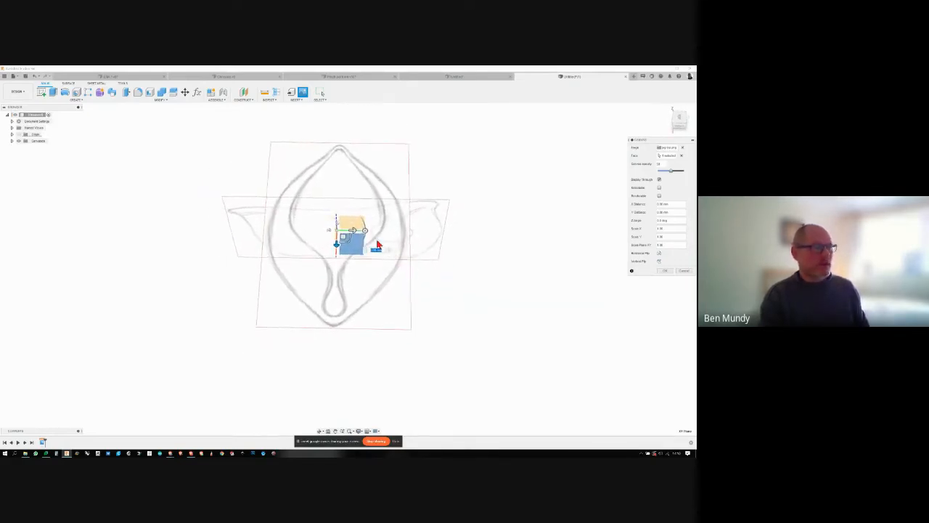
{"action": "left_click_drag", "start_coordinate": [364, 230], "coordinate": [337, 206]}
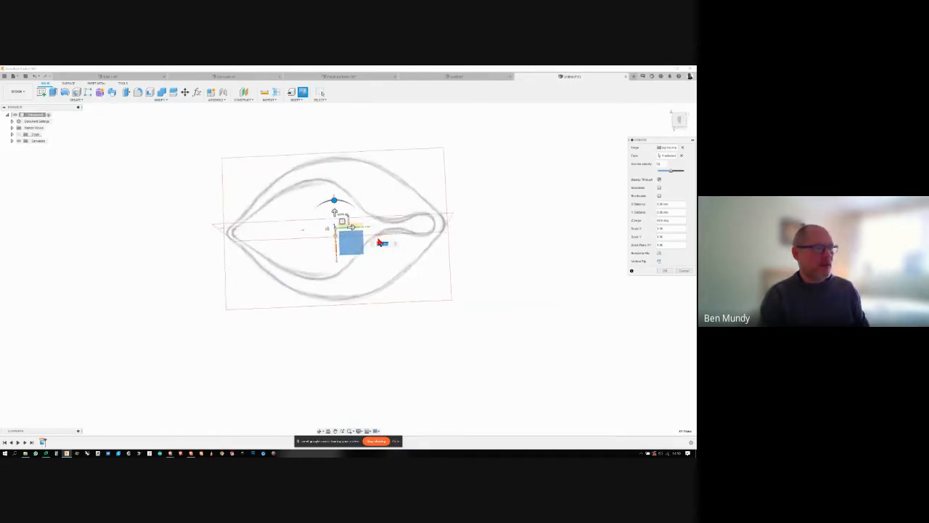
{"action": "middle_click_drag", "start_coordinate": [472, 259], "coordinate": [537, 276], "text": "shift"}
{"action": "left_click", "coordinate": [664, 270]}
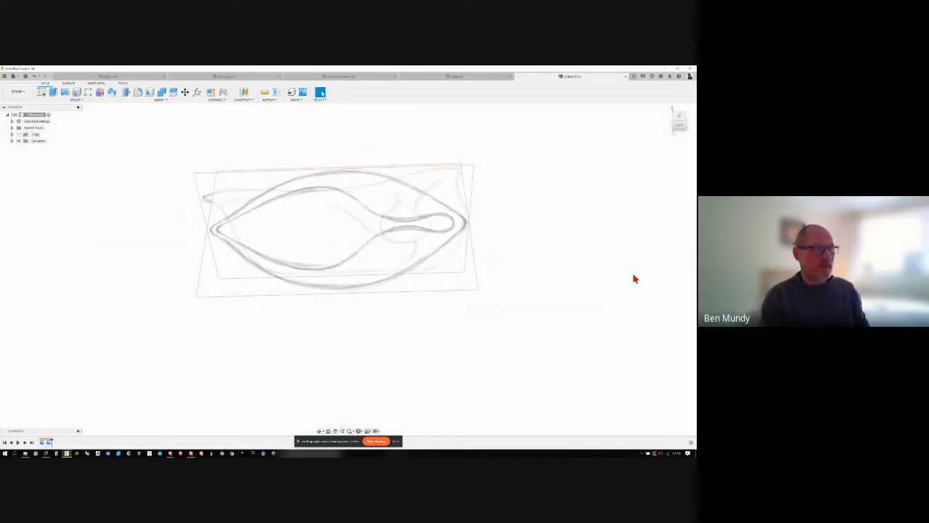
{"action": "mouse_move", "coordinate": [634, 275]}
{"action": "middle_mouse_down", "text": "shift"}
{"action": "mouse_move", "coordinate": [612, 274]}
{"action": "mouse_move", "coordinate": [587, 244]}
{"action": "mouse_move", "coordinate": [394, 246]}
{"action": "mouse_move", "coordinate": [460, 182]}
{"action": "mouse_move", "coordinate": [556, 226]}
{"action": "mouse_move", "coordinate": [632, 242]}
{"action": "middle_mouse_up", "text": "shift"}
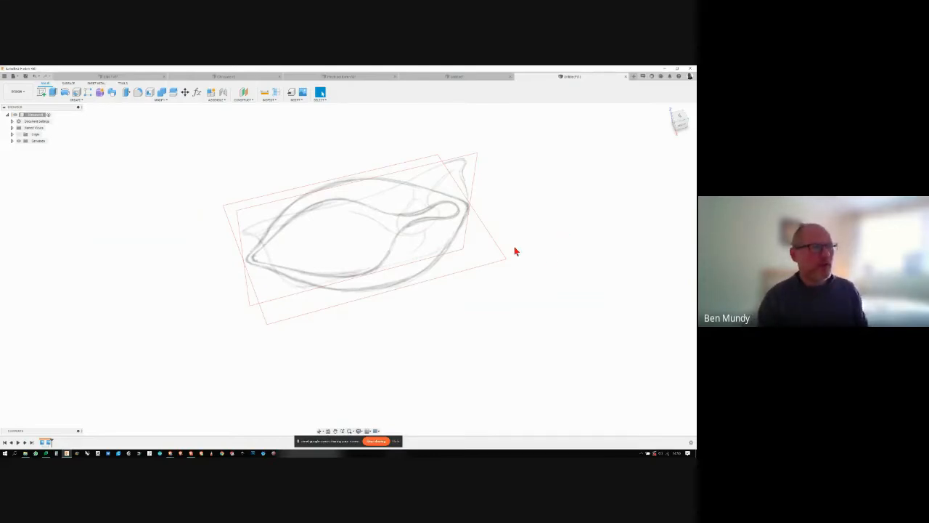
- Load jug front.png from the SCP Teaching Resources Intermediate folder as a third canvas image
{"action": "mouse_move", "coordinate": [513, 247]}
{"action": "middle_mouse_down", "text": "shift"}
{"action": "mouse_move", "coordinate": [556, 251]}
{"action": "mouse_move", "coordinate": [554, 235]}
{"action": "mouse_move", "coordinate": [531, 251]}
{"action": "mouse_move", "coordinate": [425, 235]}
{"action": "middle_mouse_up", "text": "shift"}
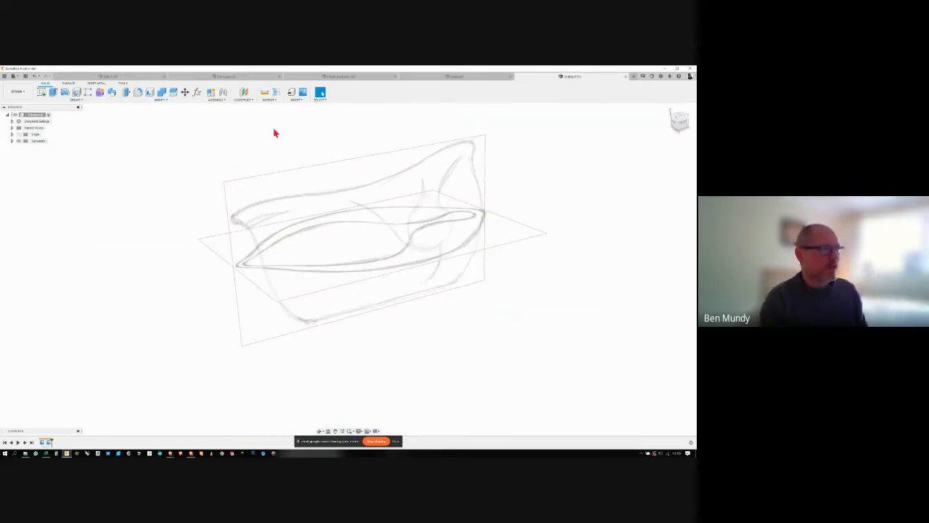
{"action": "mouse_move", "coordinate": [273, 130]}
{"action": "middle_mouse_down", "text": "shift"}
{"action": "mouse_move", "coordinate": [346, 249]}
{"action": "mouse_move", "coordinate": [373, 195]}
{"action": "mouse_move", "coordinate": [372, 249]}
{"action": "middle_mouse_up", "text": "shift"}
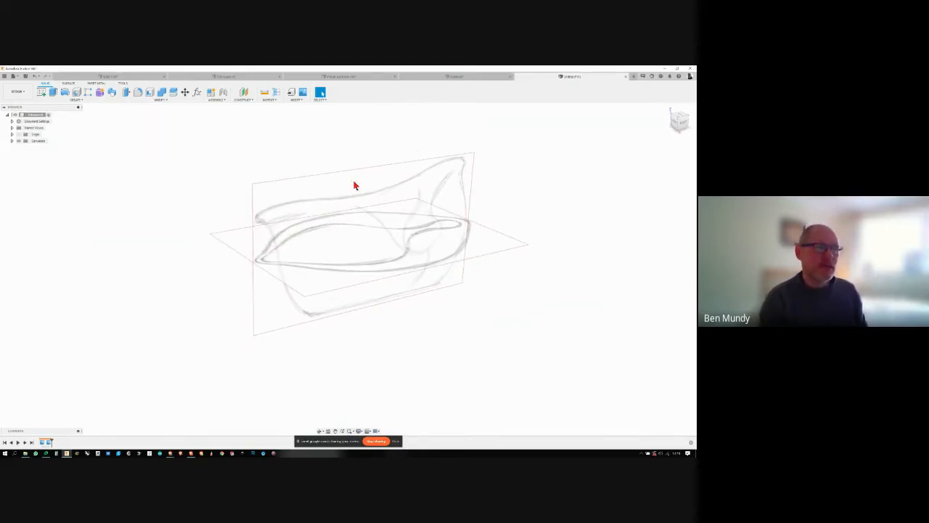
{"action": "left_click", "coordinate": [300, 92]}
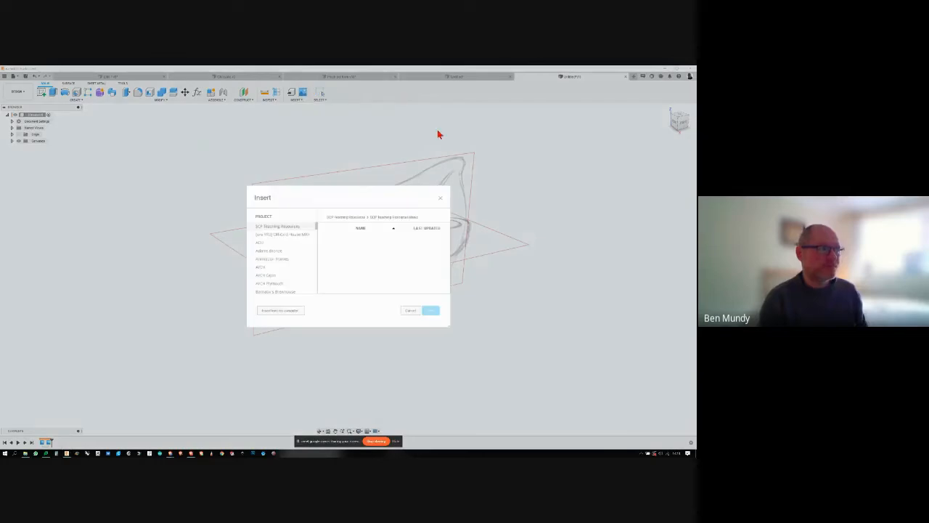
{"action": "left_click", "coordinate": [357, 216]}
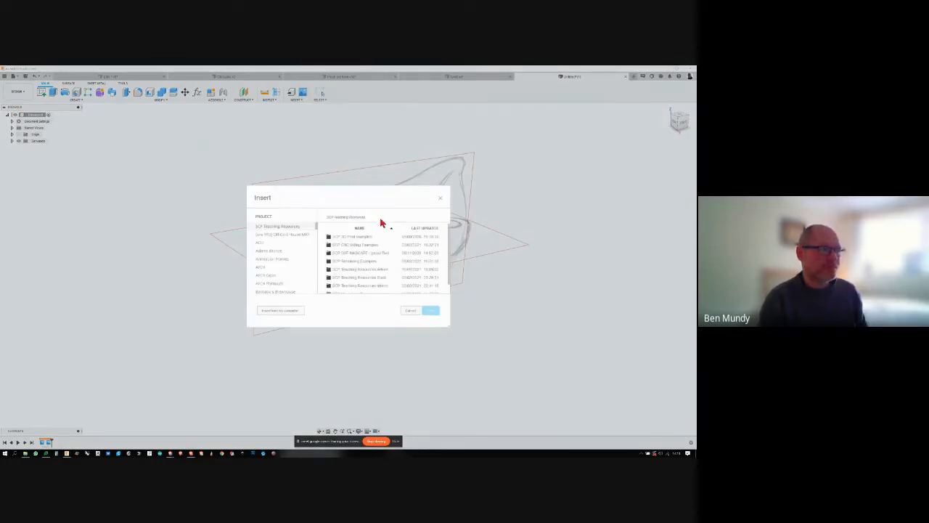
{"action": "double_click", "coordinate": [376, 286]}
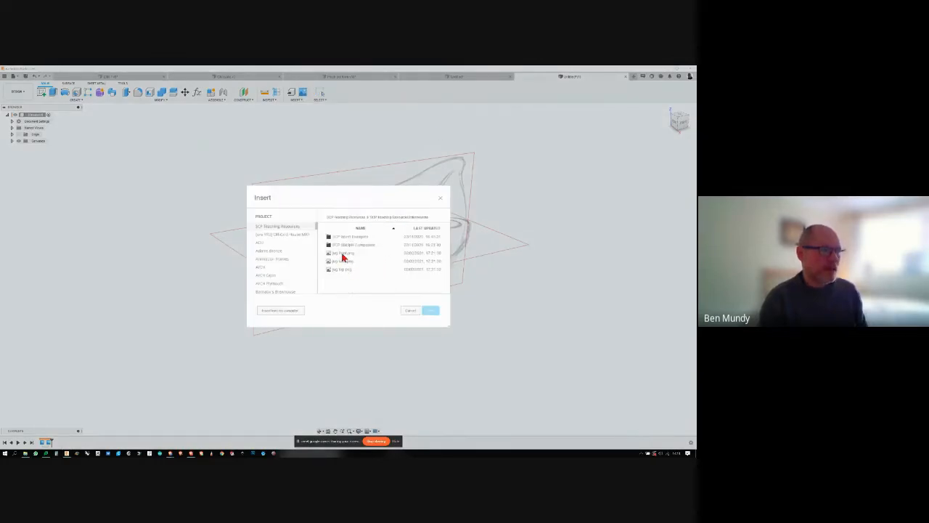
{"action": "left_click", "coordinate": [344, 254]}
{"action": "left_click", "coordinate": [430, 310]}
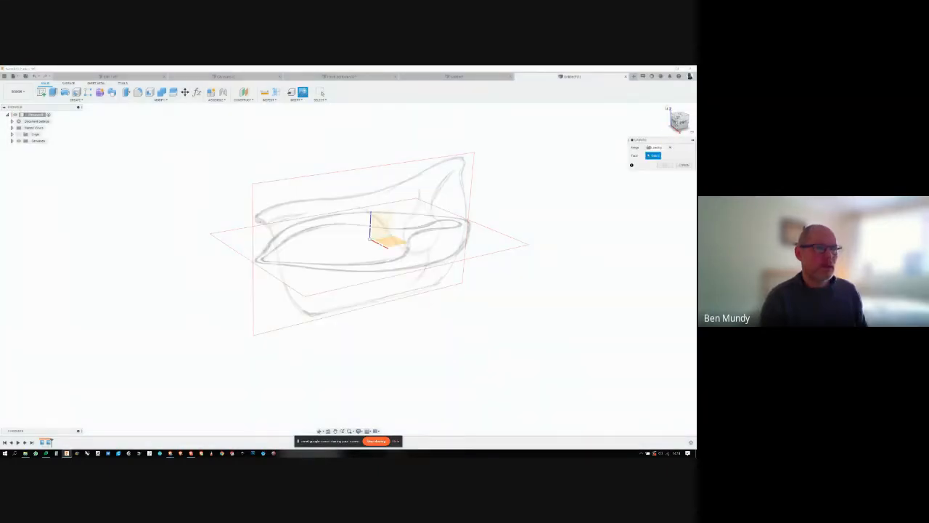
- Place the front-view canvas on the vertical XZ origin plane and accept its default position and scale
{"action": "left_click", "coordinate": [675, 123]}
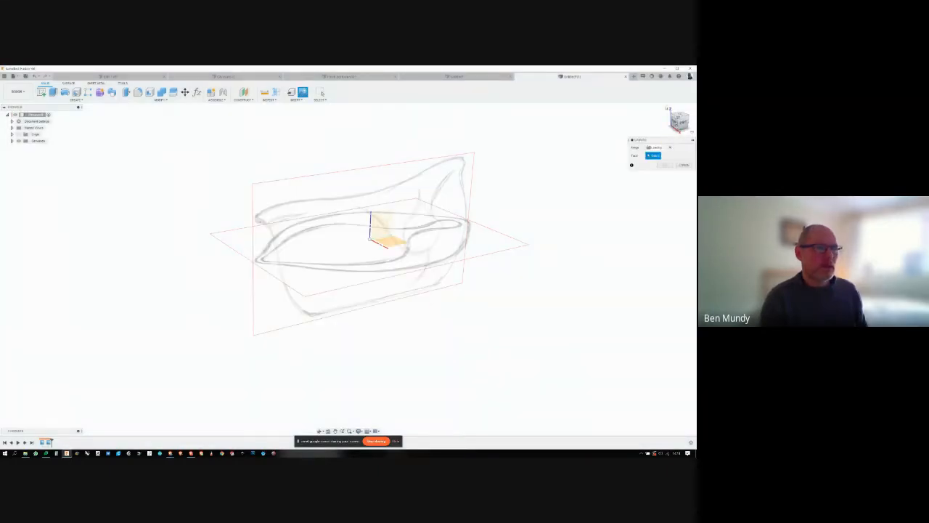
{"action": "left_click", "coordinate": [388, 227]}
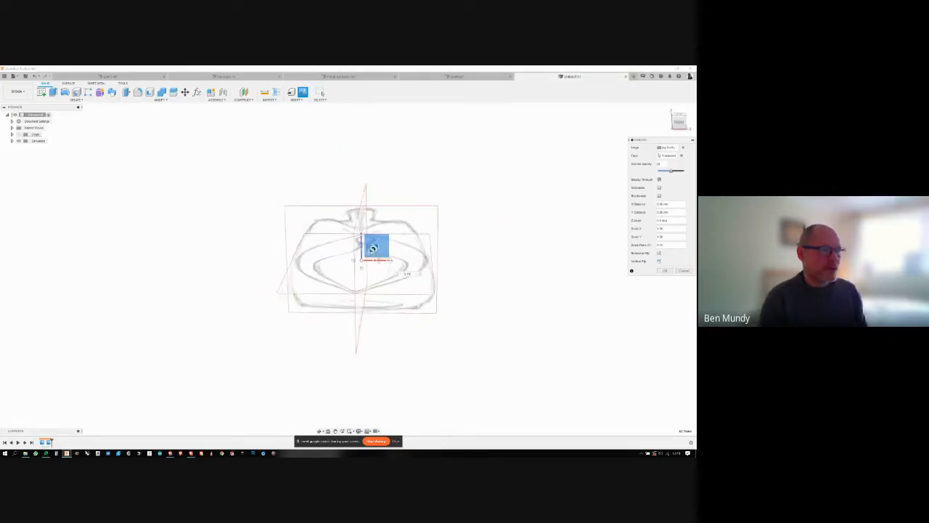
{"action": "middle_click_drag", "start_coordinate": [373, 249], "coordinate": [629, 283], "text": "shift"}
{"action": "left_click", "coordinate": [663, 271]}
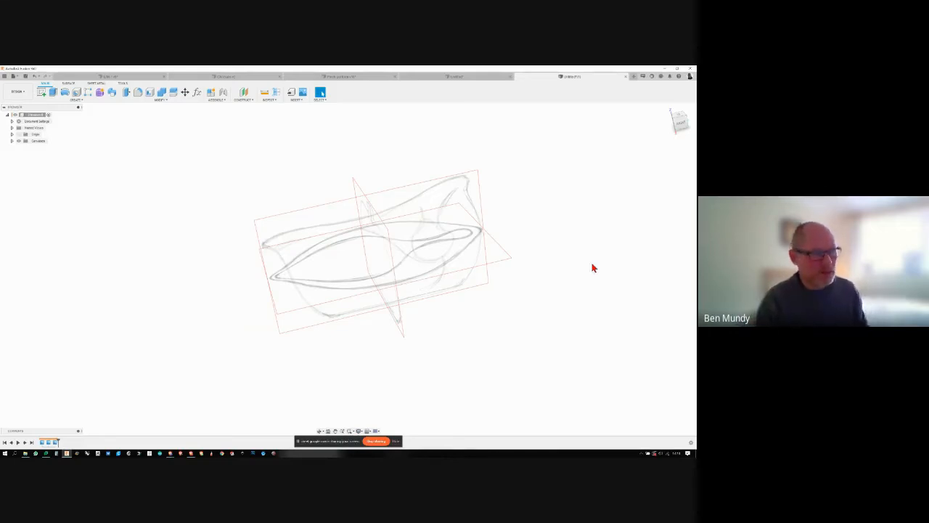
- Create a form and draw a T-spline cylinder's base circle on the horizontal plane, centred on the origin and sized to the jug's width
{"action": "middle_click_drag", "start_coordinate": [579, 277], "coordinate": [528, 280], "text": "shift"}
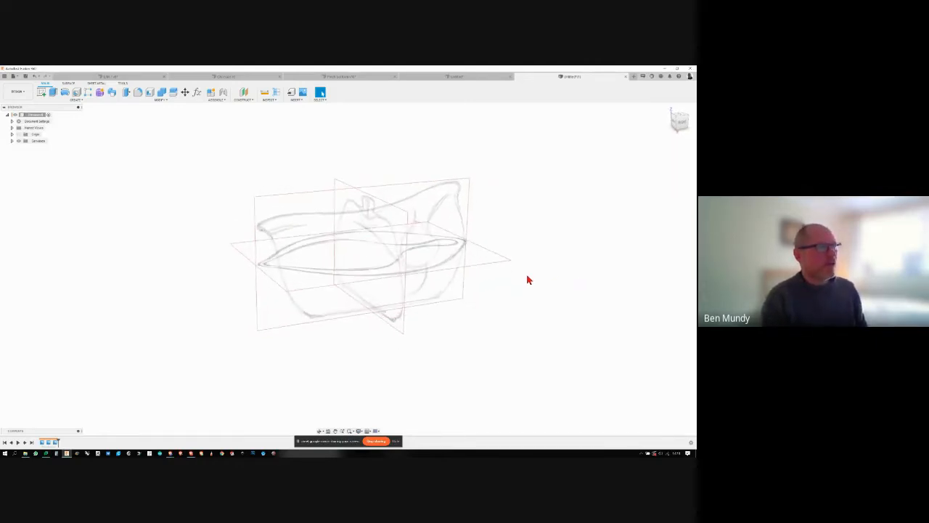
{"action": "left_click", "coordinate": [100, 93]}
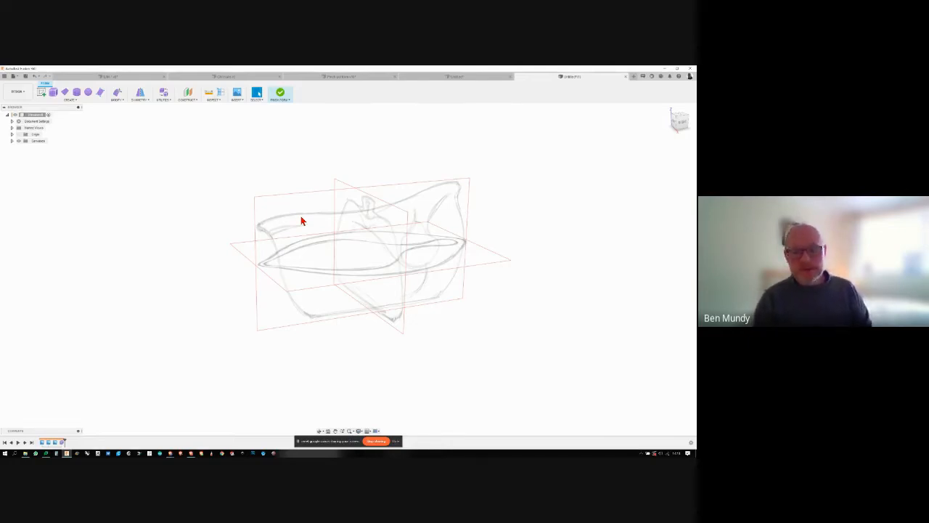
{"action": "left_click", "coordinate": [72, 99]}
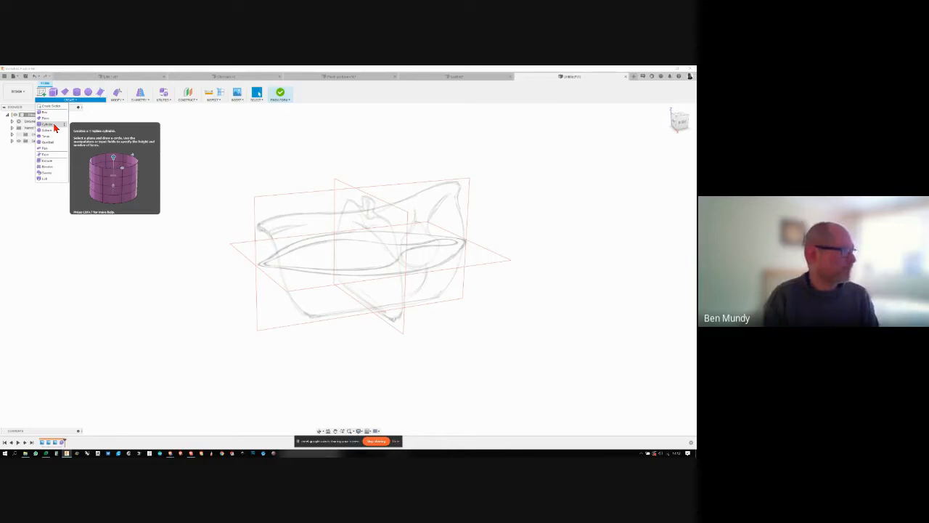
{"action": "left_click", "coordinate": [55, 128]}
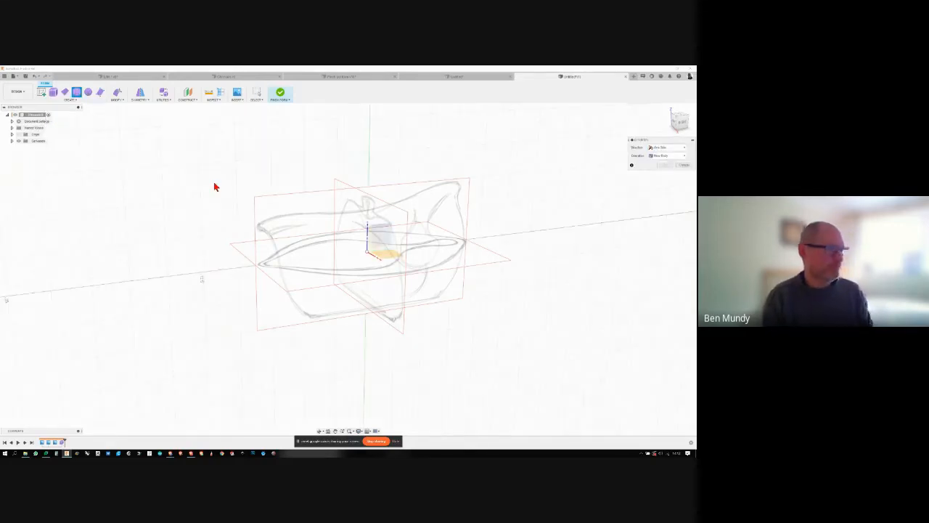
{"action": "mouse_move", "coordinate": [488, 240]}
{"action": "middle_mouse_down", "text": "shift"}
{"action": "mouse_move", "coordinate": [629, 224]}
{"action": "mouse_move", "coordinate": [384, 269]}
{"action": "middle_mouse_up", "text": "shift"}
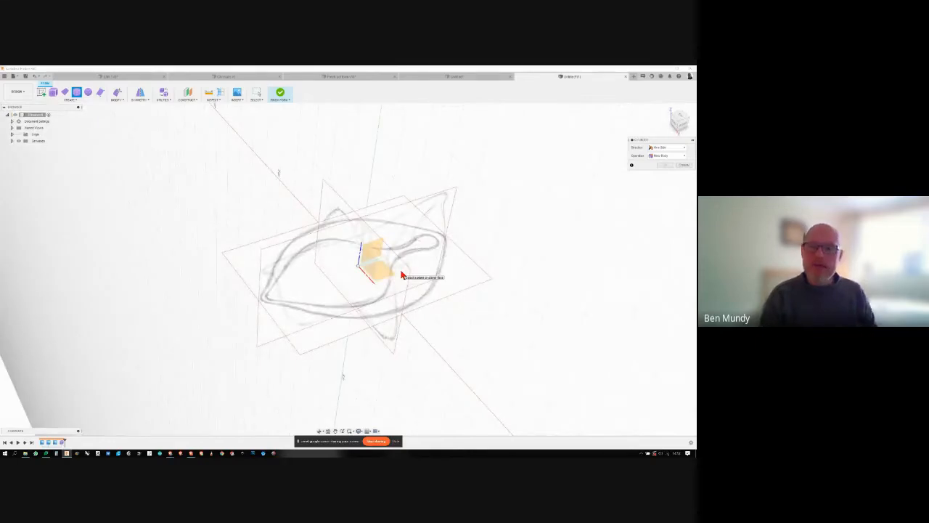
{"action": "mouse_move", "coordinate": [401, 275]}
{"action": "middle_mouse_down", "text": "shift"}
{"action": "mouse_move", "coordinate": [452, 286]}
{"action": "mouse_move", "coordinate": [380, 271]}
{"action": "middle_mouse_up", "text": "shift"}
{"action": "left_click", "coordinate": [379, 274]}
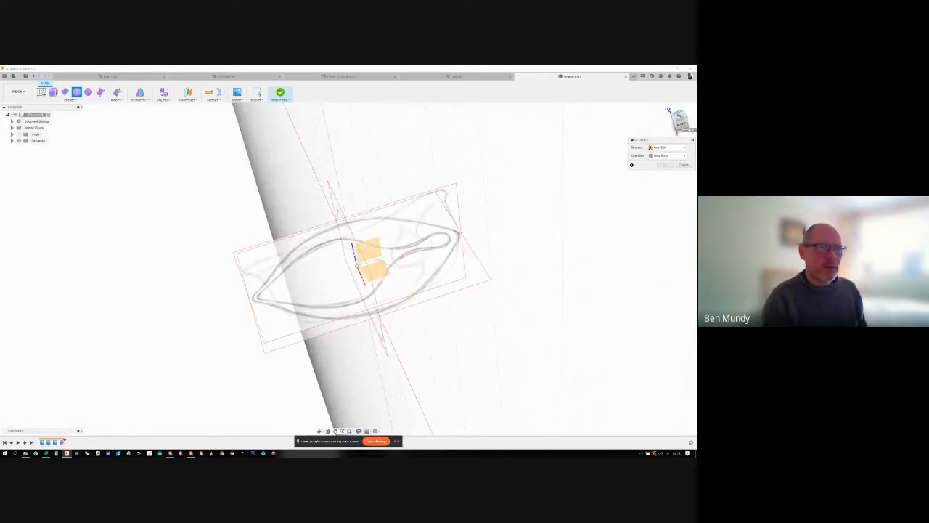
{"action": "left_click", "coordinate": [383, 269]}
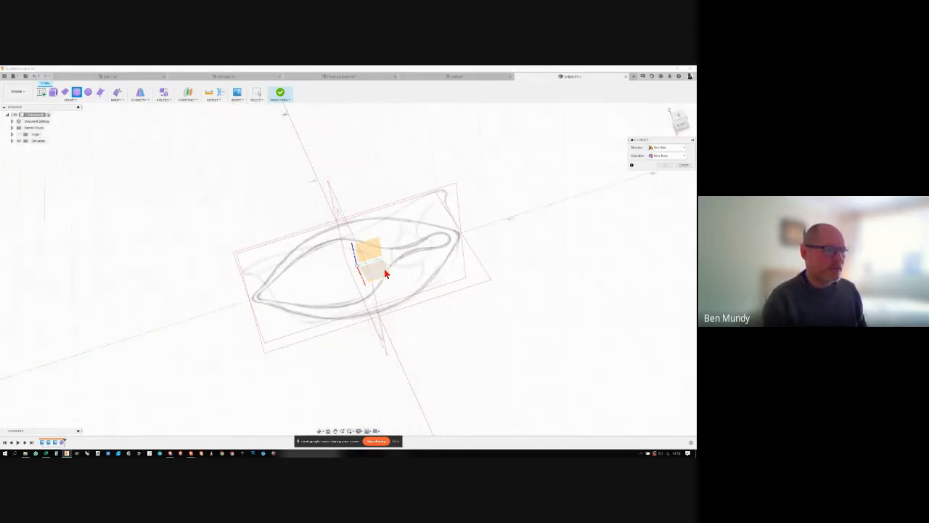
{"action": "left_click", "coordinate": [378, 270]}
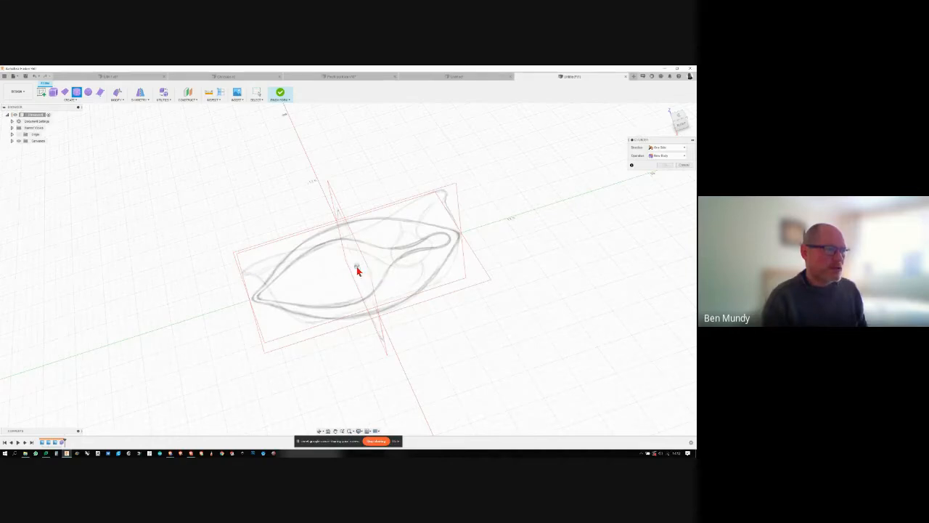
{"action": "left_click", "coordinate": [356, 265]}
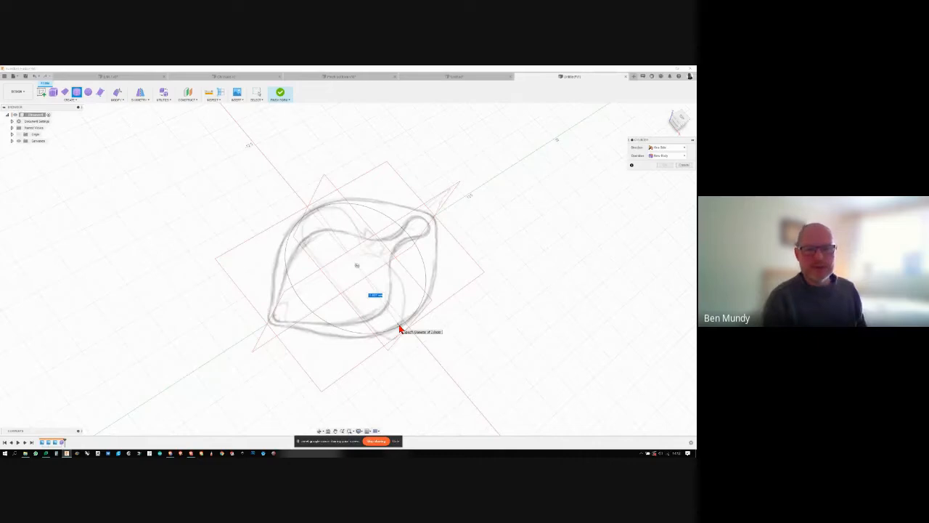
{"action": "left_click", "coordinate": [400, 326]}
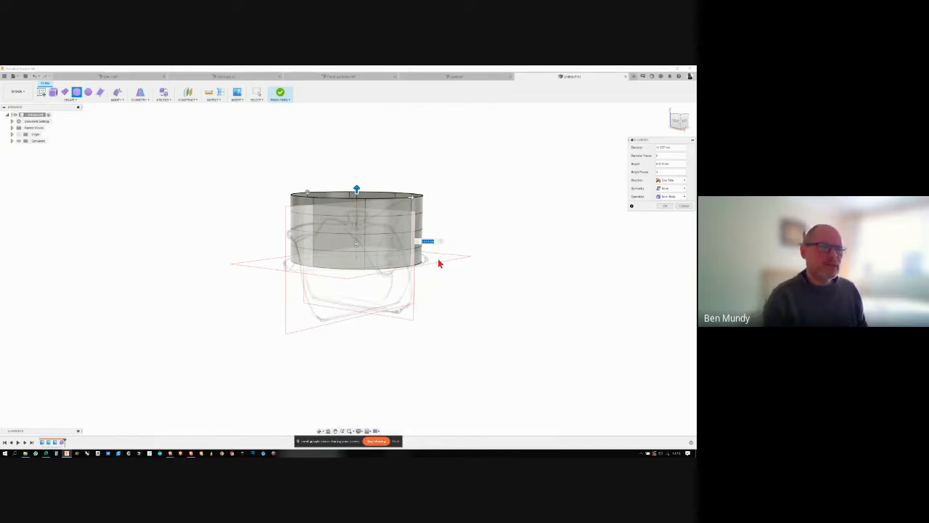
- Make the cylinder extend symmetrically about the horizontal plane and reduce its height to suit the jug's side view
{"action": "mouse_move", "coordinate": [439, 254]}
{"action": "middle_mouse_down", "text": "shift"}
{"action": "mouse_move", "coordinate": [417, 264]}
{"action": "mouse_move", "coordinate": [423, 319]}
{"action": "mouse_move", "coordinate": [388, 283]}
{"action": "middle_mouse_up", "text": "shift"}
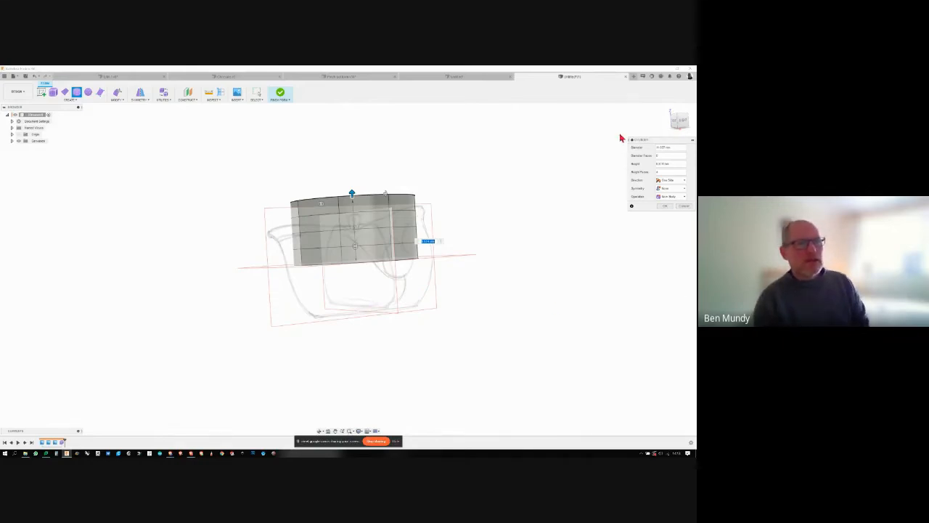
{"action": "left_click", "coordinate": [676, 183]}
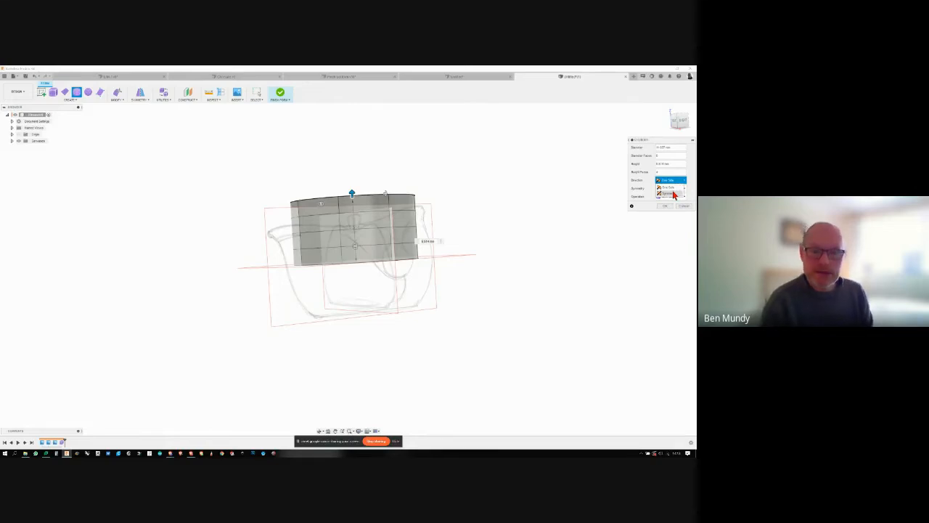
{"action": "left_click", "coordinate": [674, 193]}
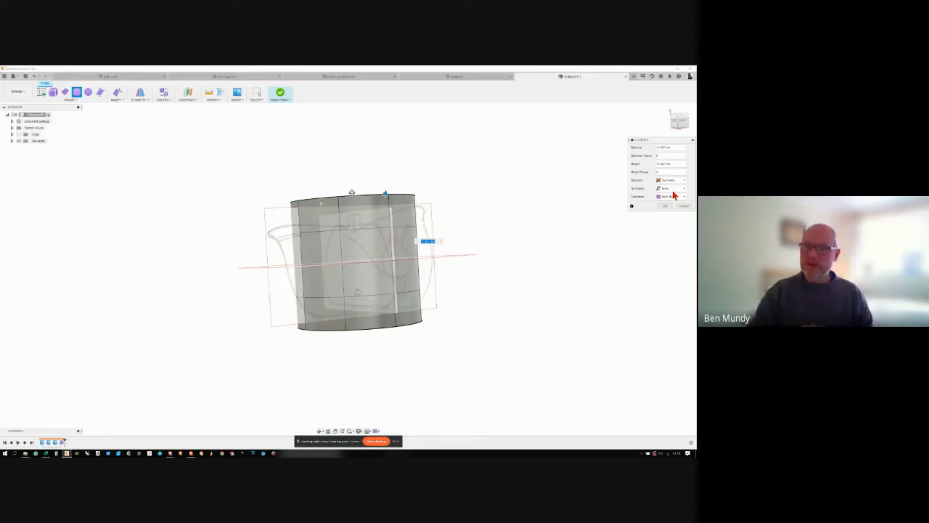
{"action": "middle_click_drag", "start_coordinate": [665, 197], "coordinate": [371, 185], "text": "shift"}
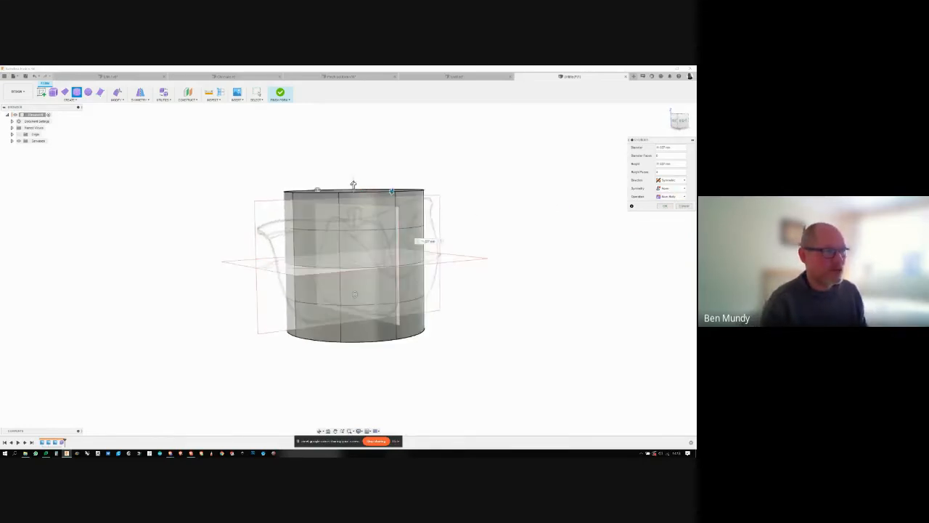
{"action": "left_click_drag", "start_coordinate": [353, 183], "coordinate": [351, 199]}
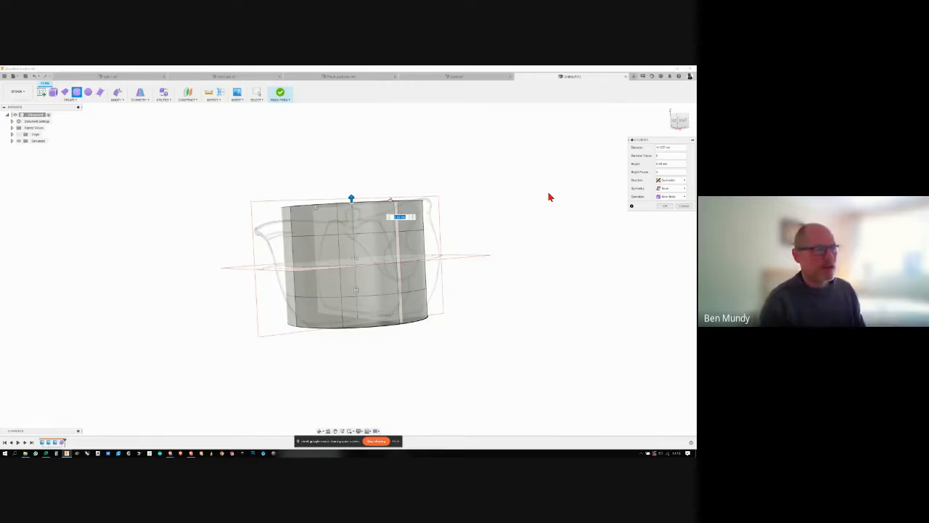
- Set the cylinder's height faces to 6 and accept the T-spline cylinder
{"action": "middle_click_drag", "start_coordinate": [549, 197], "coordinate": [614, 227], "text": "shift"}
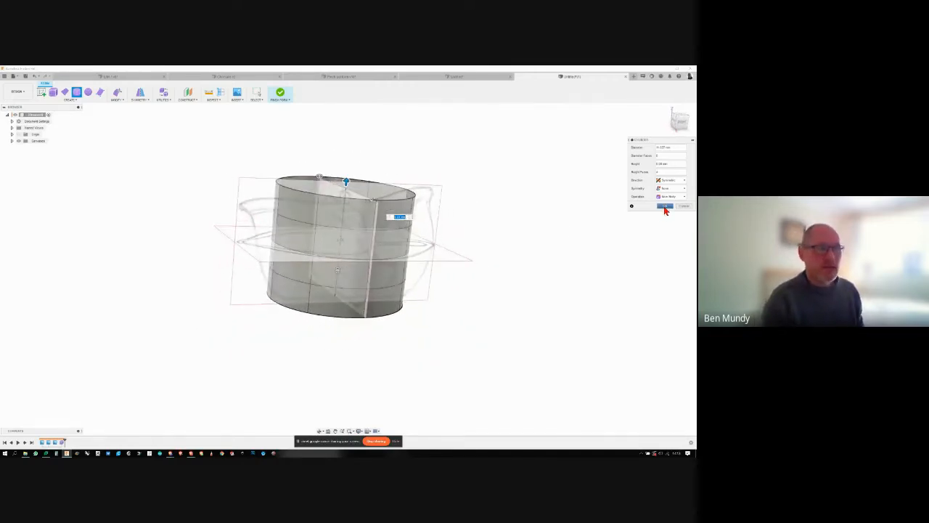
{"action": "middle_click_drag", "start_coordinate": [664, 209], "coordinate": [365, 235], "text": "shift"}
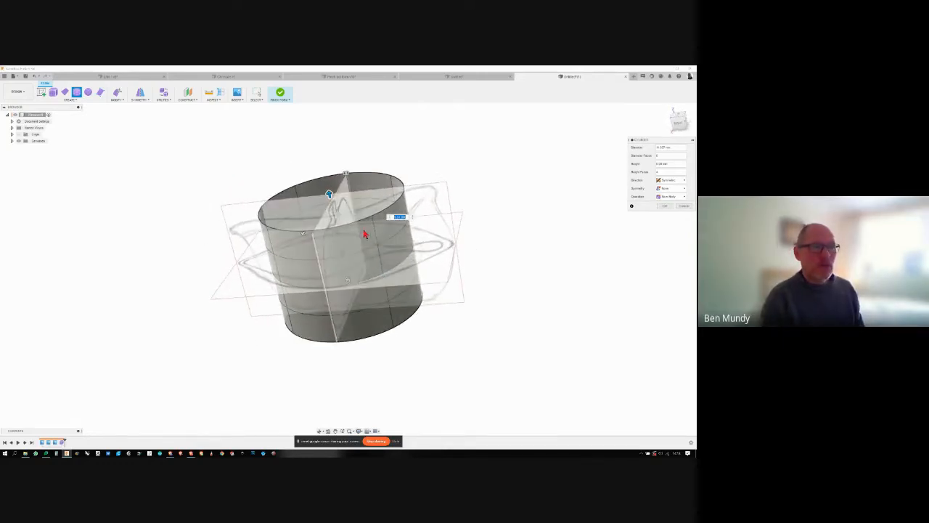
{"action": "middle_click_drag", "start_coordinate": [378, 320], "coordinate": [378, 320], "text": "shift"}
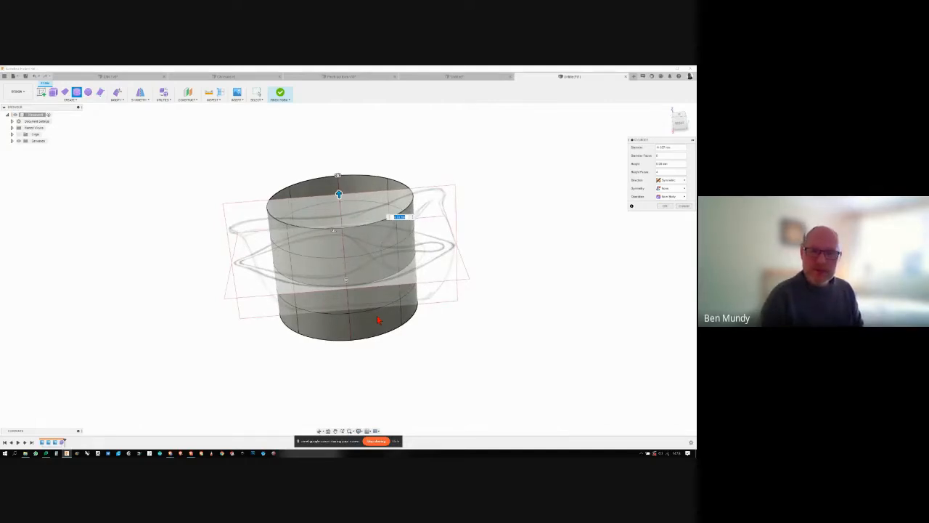
{"action": "left_click_drag", "start_coordinate": [660, 172], "coordinate": [653, 176]}
{"action": "type", "text": "6"}
{"action": "middle_click_drag", "start_coordinate": [519, 266], "coordinate": [385, 222], "text": "shift"}
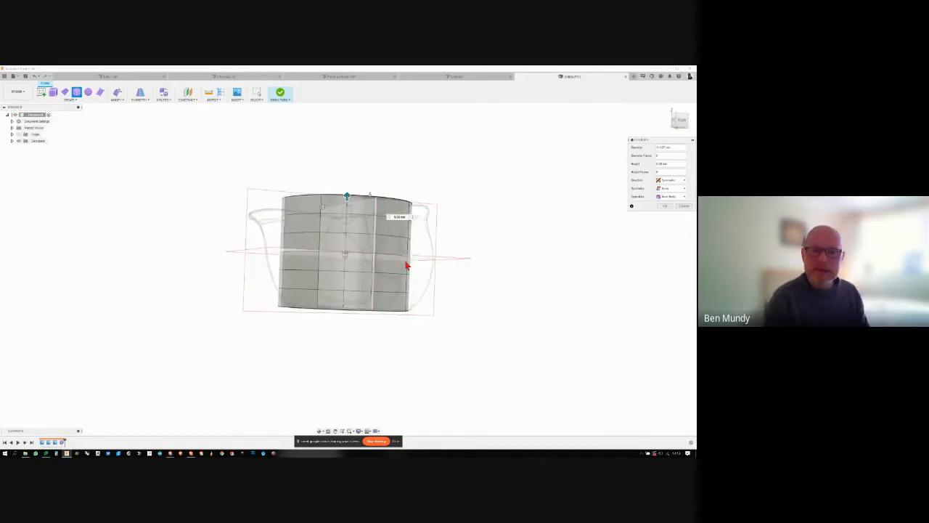
{"action": "middle_click_drag", "start_coordinate": [406, 266], "coordinate": [658, 223], "text": "shift"}
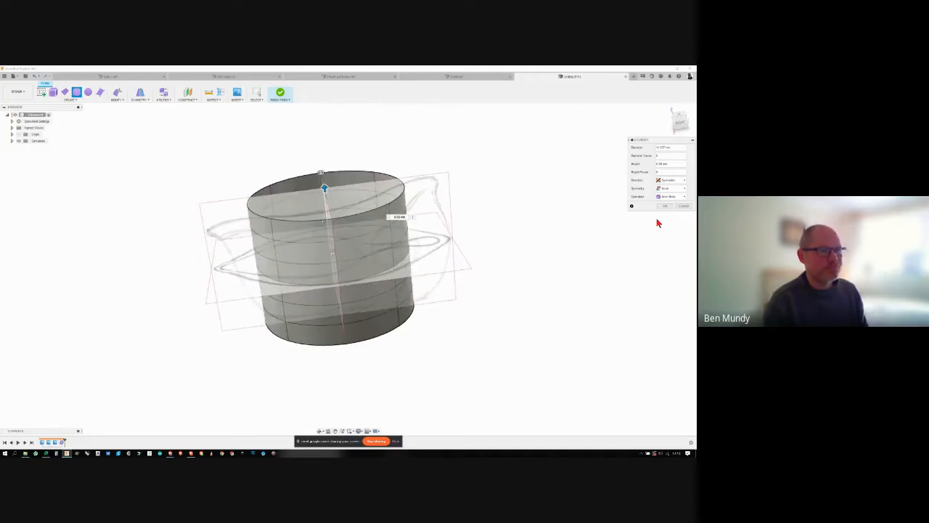
{"action": "left_click", "coordinate": [664, 206]}
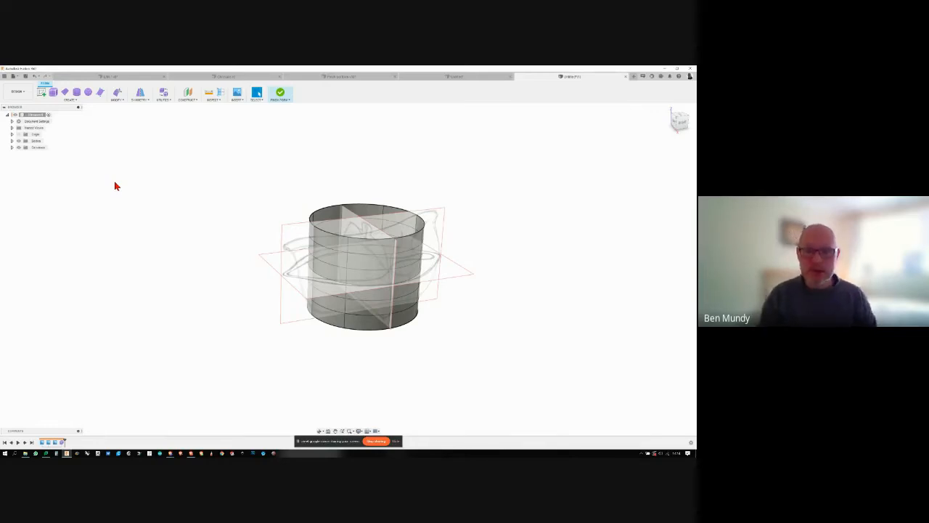
- Apply internal mirror symmetry to the T-spline cylinder, using two adjacent upper faces on either side of the jug's lengthwise centre plane
{"action": "middle_click_drag", "start_coordinate": [152, 240], "coordinate": [253, 282], "text": "shift"}
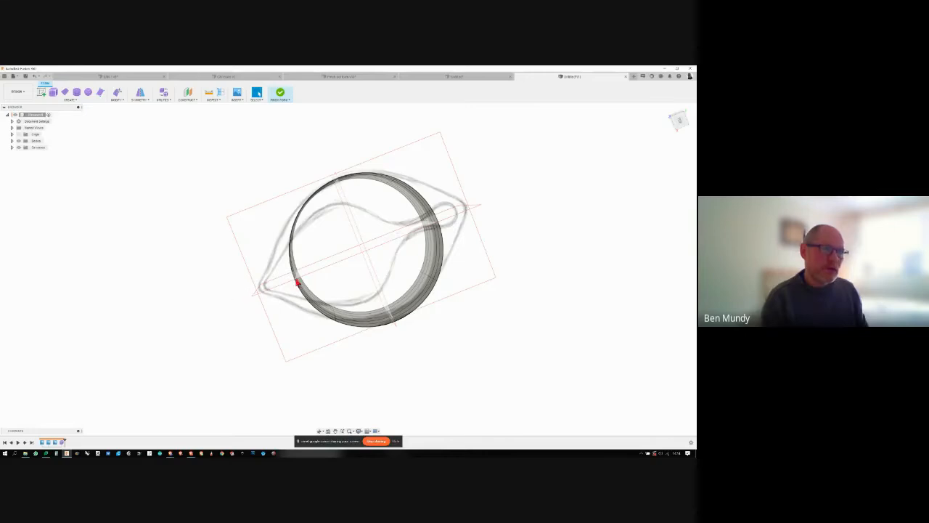
{"action": "mouse_move", "coordinate": [442, 230]}
{"action": "middle_mouse_down", "text": "shift"}
{"action": "mouse_move", "coordinate": [441, 218]}
{"action": "mouse_move", "coordinate": [290, 277]}
{"action": "middle_mouse_up", "text": "shift"}
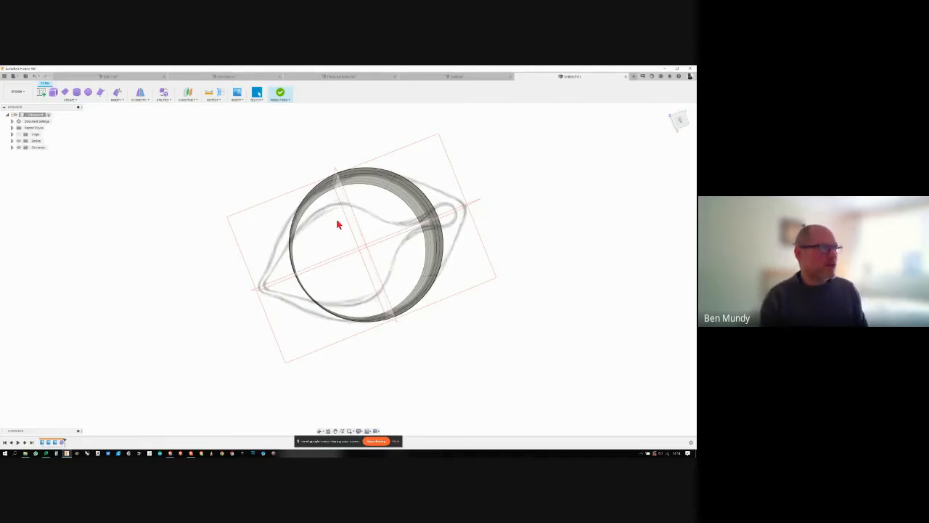
{"action": "middle_click_drag", "start_coordinate": [337, 225], "coordinate": [153, 114], "text": "shift"}
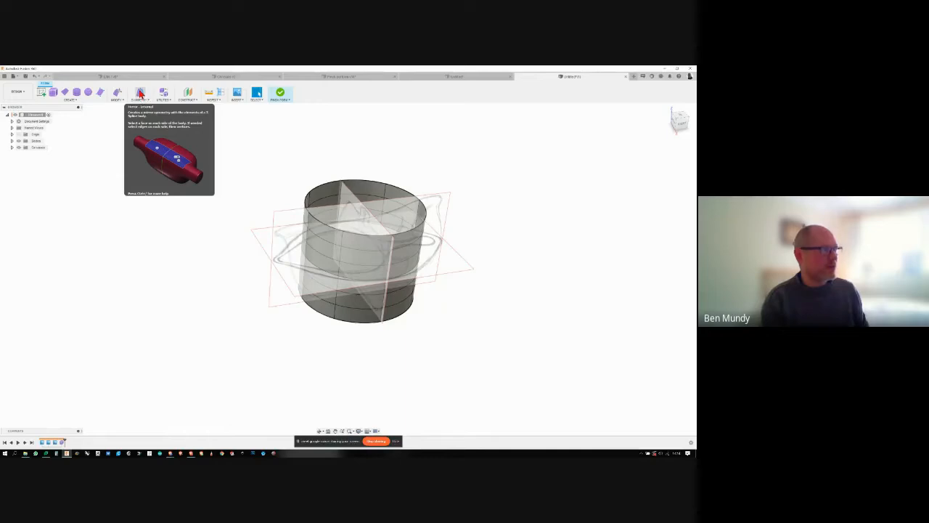
{"action": "left_click", "coordinate": [141, 93]}
{"action": "middle_click_drag", "start_coordinate": [426, 162], "coordinate": [364, 217], "text": "shift"}
{"action": "left_click", "coordinate": [360, 245]}
{"action": "left_click", "coordinate": [332, 232]}
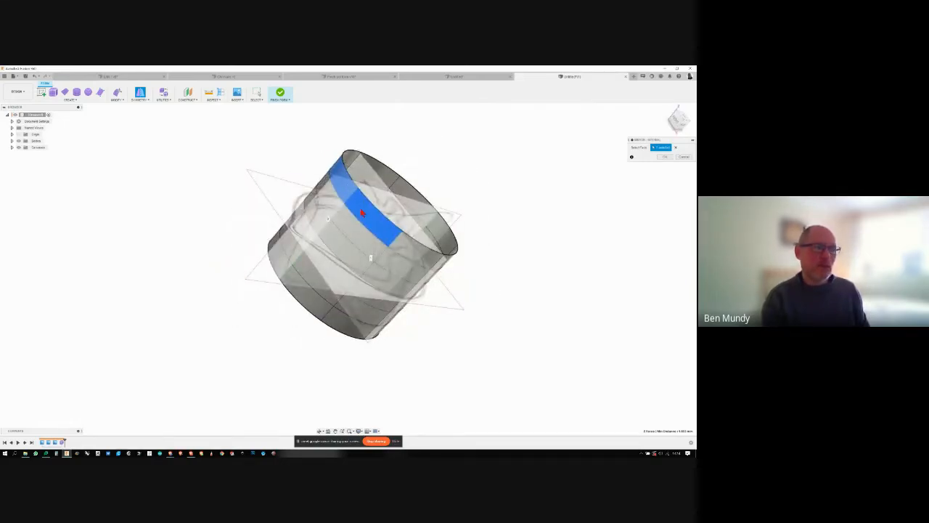
{"action": "middle_click_drag", "start_coordinate": [347, 206], "coordinate": [368, 208], "text": "shift"}
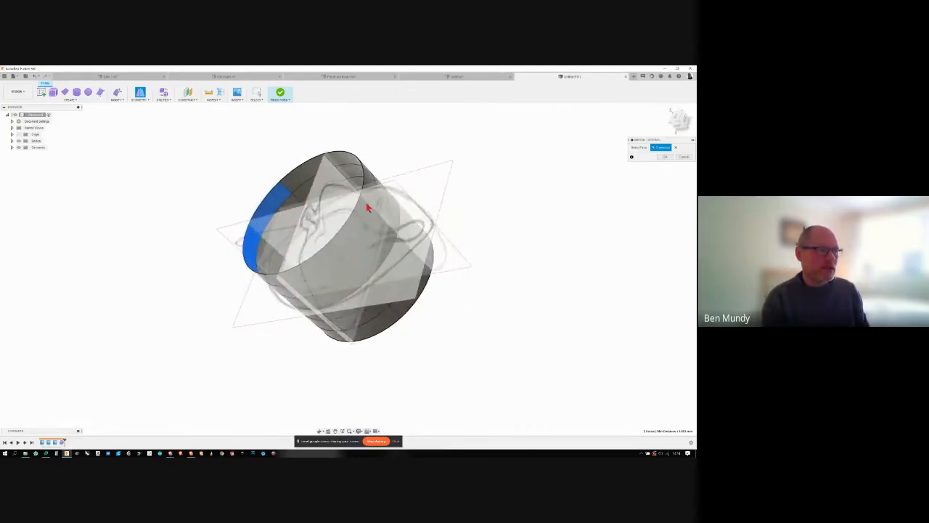
{"action": "middle_click_drag", "start_coordinate": [405, 251], "coordinate": [493, 285], "text": "shift"}
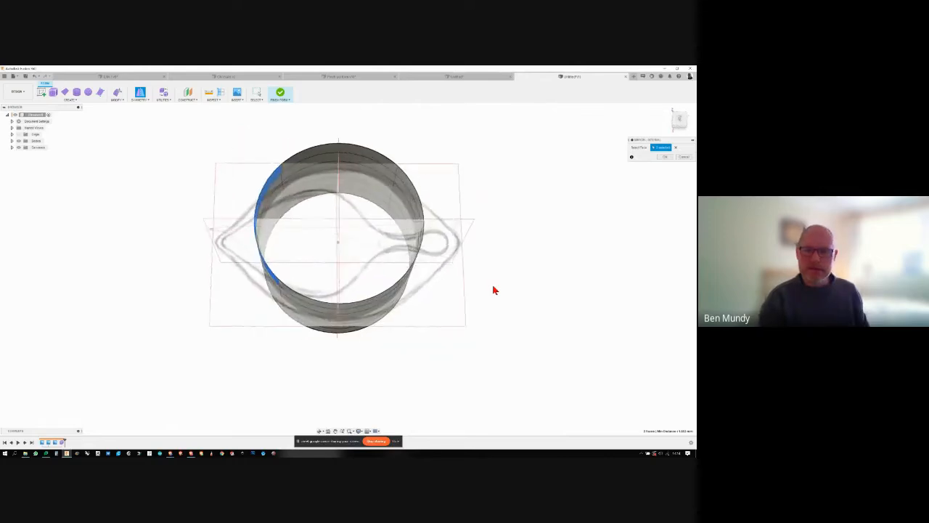
{"action": "left_click", "coordinate": [664, 156]}
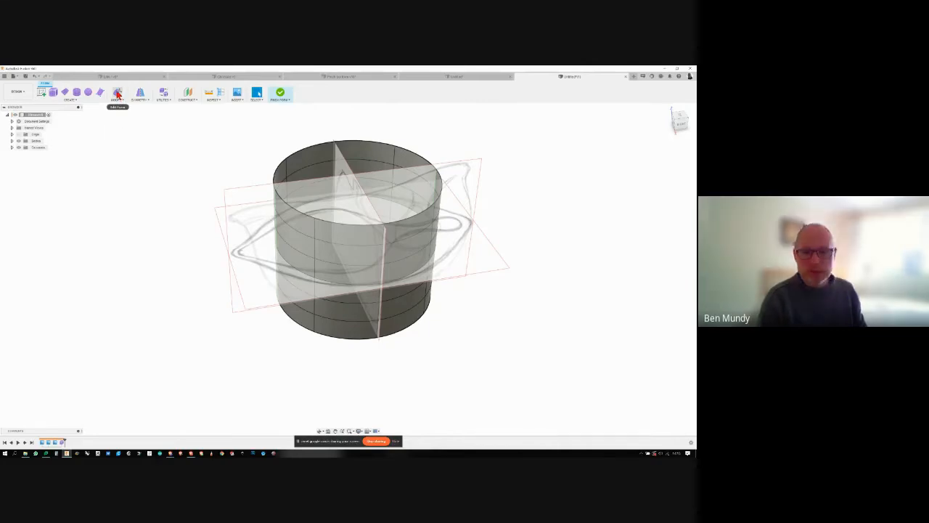
- Start Edit Form and pull the two upper faces at the spout end outwards to form the spout
{"action": "left_click", "coordinate": [117, 94]}
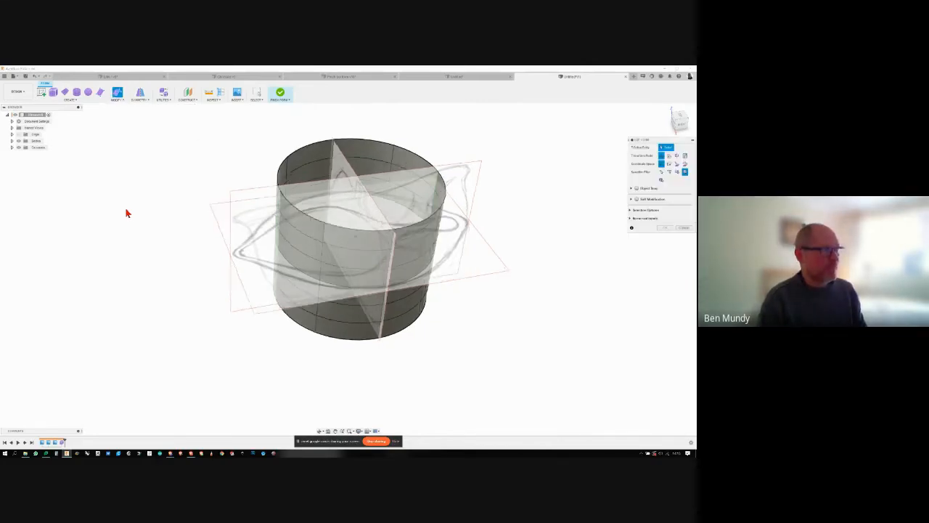
{"action": "middle_click_drag", "start_coordinate": [247, 237], "coordinate": [315, 210], "text": "shift"}
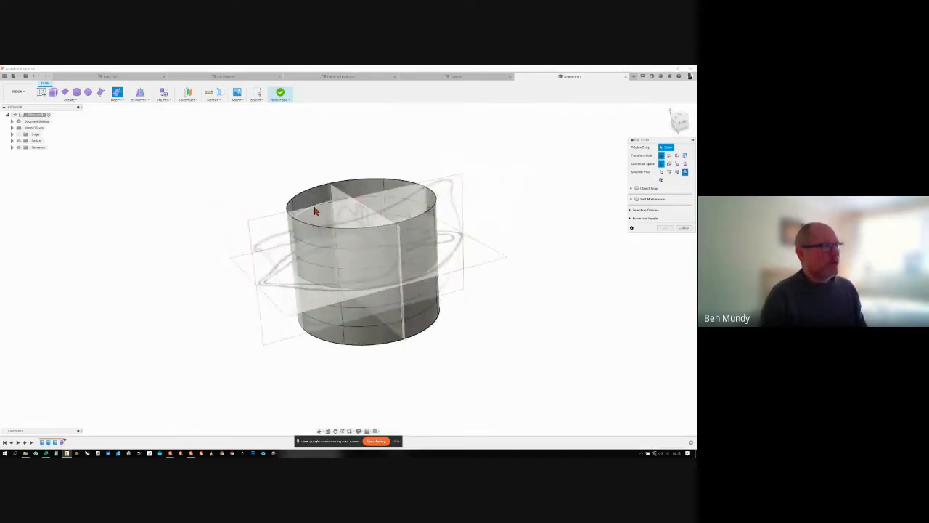
{"action": "left_click", "coordinate": [304, 233]}
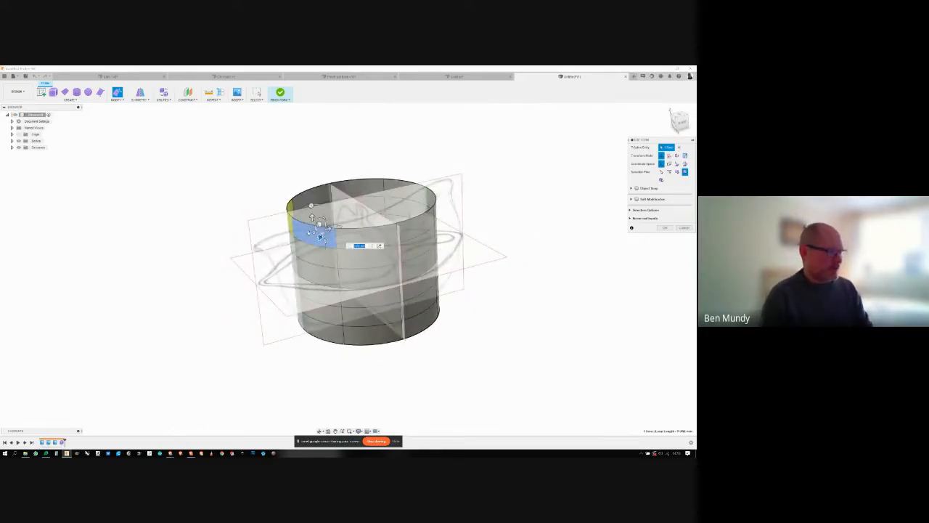
{"action": "left_click", "coordinate": [310, 262], "text": "shift"}
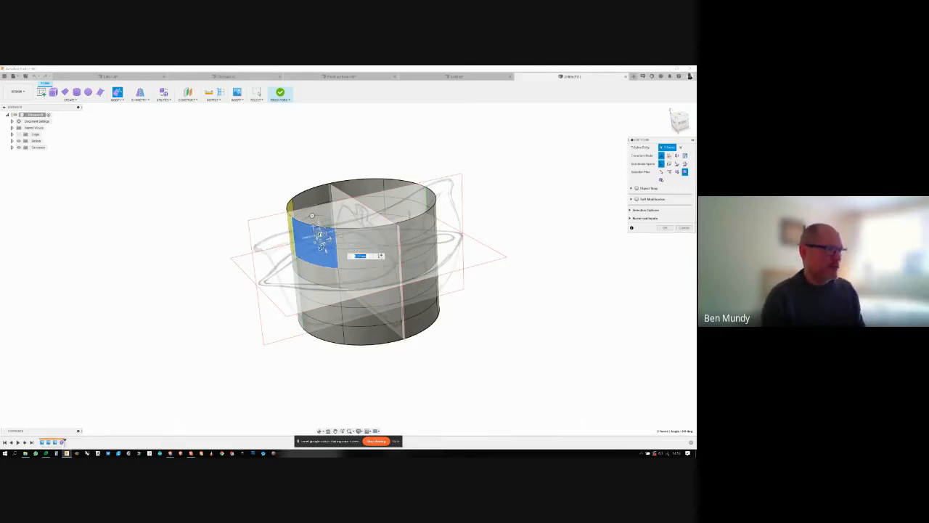
{"action": "left_click_drag", "start_coordinate": [320, 235], "coordinate": [284, 236]}
{"action": "middle_click_drag", "start_coordinate": [291, 250], "coordinate": [309, 268], "text": "shift"}
- Shift the lower edges on the spout side to follow the jug's tapering profile
{"action": "left_click", "coordinate": [302, 263]}
{"action": "left_click", "coordinate": [321, 280]}
{"action": "left_click_drag", "start_coordinate": [310, 267], "coordinate": [299, 285]}
{"action": "middle_click_drag", "start_coordinate": [299, 284], "coordinate": [679, 123], "text": "shift"}
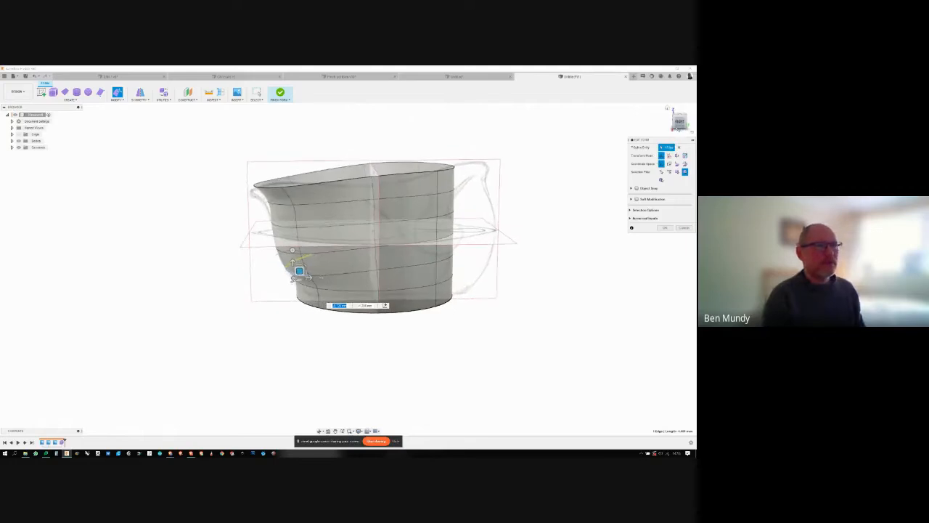
- In the right-side view, adjust the edge below the spout and the spout's rim edge to match the side canvas
{"action": "left_click", "coordinate": [680, 121]}
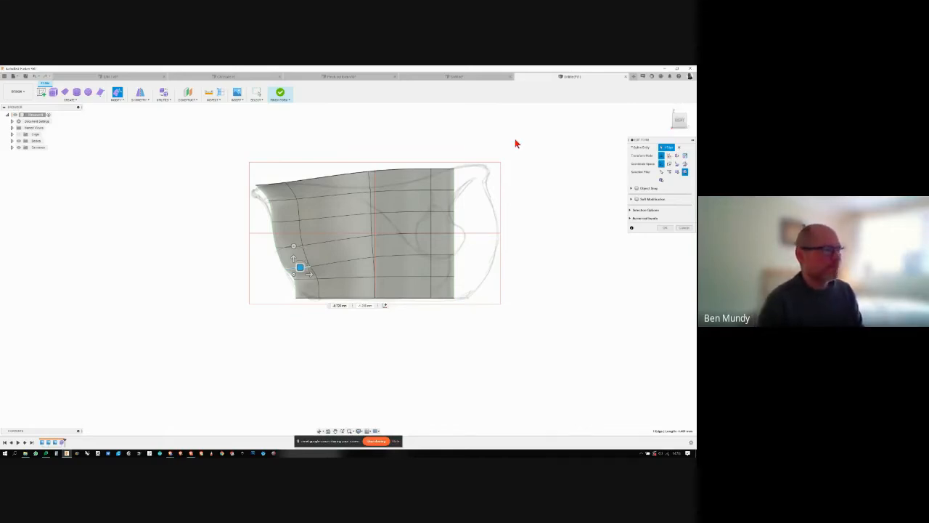
{"action": "left_click", "coordinate": [272, 203]}
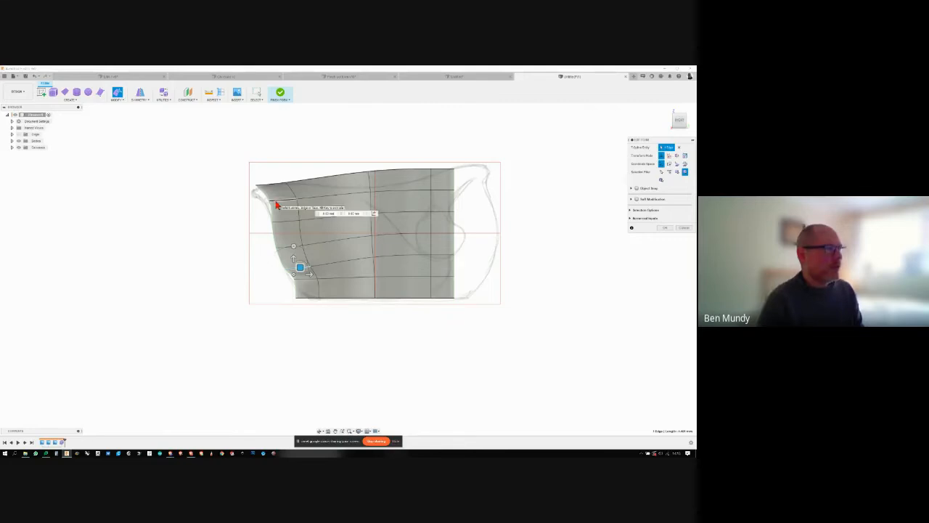
{"action": "left_click_drag", "start_coordinate": [289, 191], "coordinate": [286, 199]}
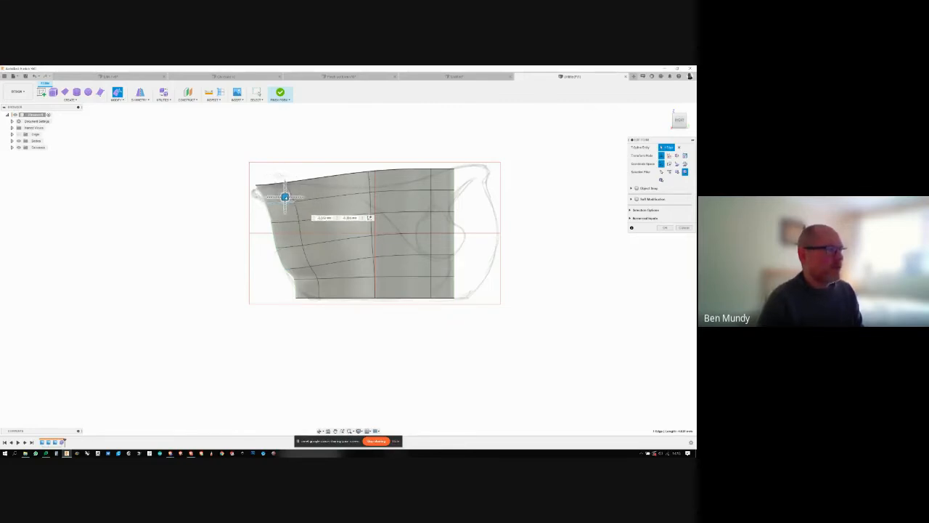
{"action": "left_click", "coordinate": [261, 188]}
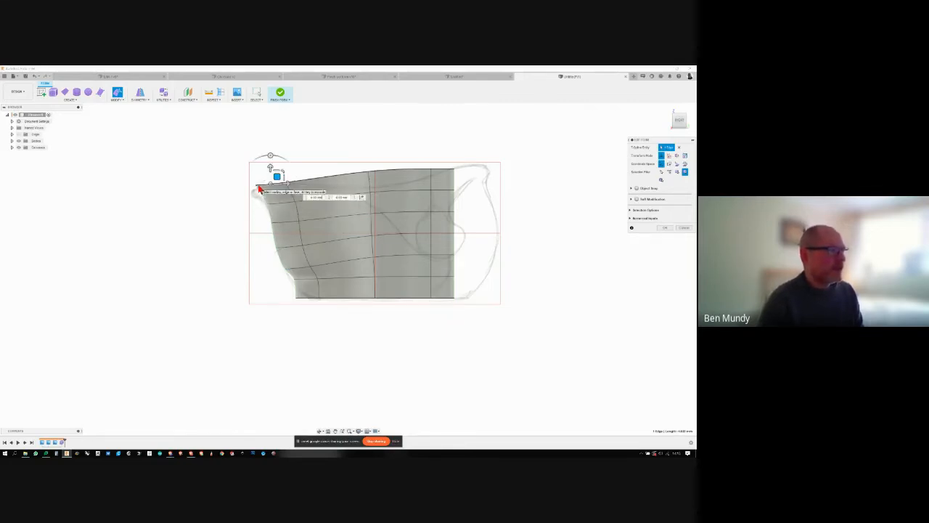
{"action": "left_click_drag", "start_coordinate": [277, 175], "coordinate": [271, 180]}
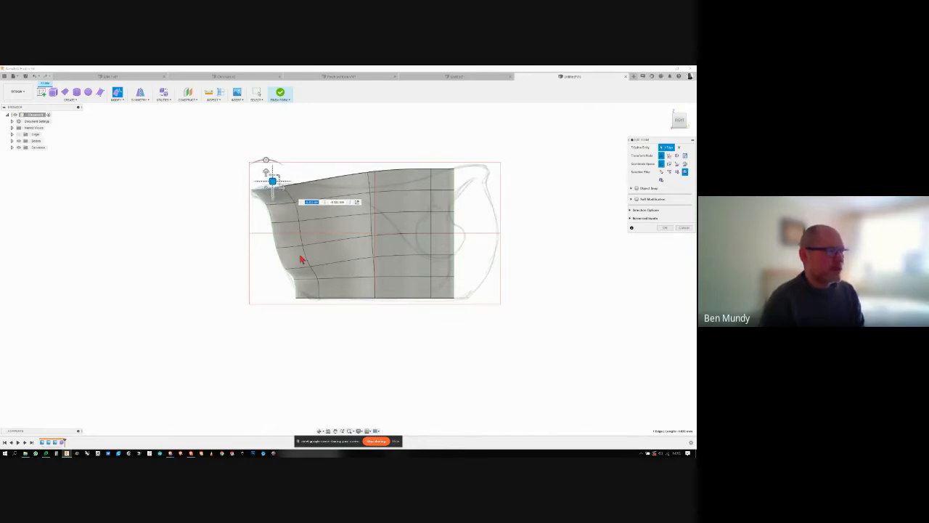
- Move the lower edge and the base vertex on the spout side inwards to follow the side canvas outline
{"action": "left_click", "coordinate": [305, 283]}
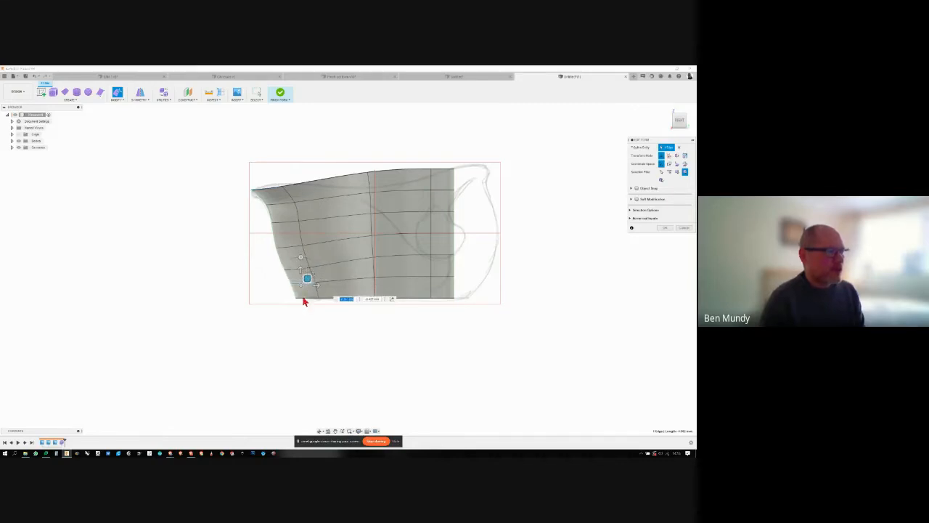
{"action": "left_click", "coordinate": [304, 289]}
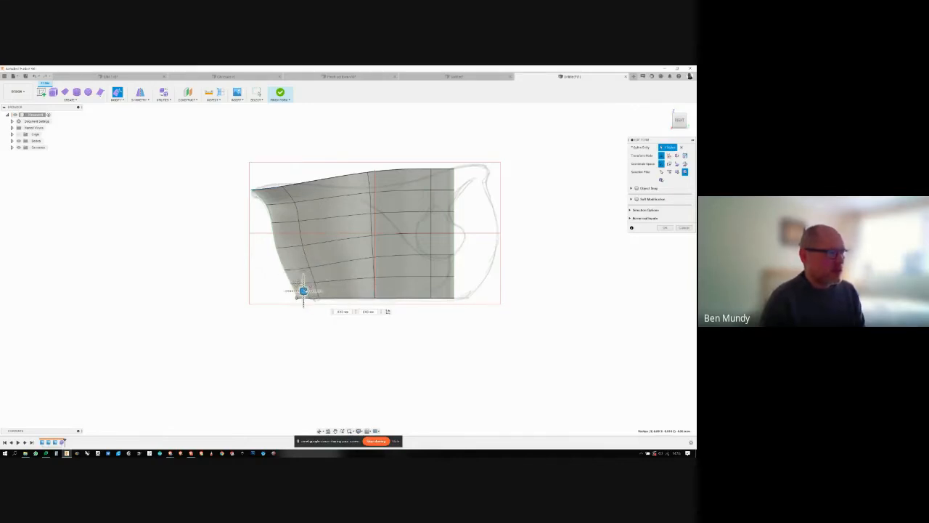
{"action": "left_click_drag", "start_coordinate": [313, 288], "coordinate": [318, 289]}
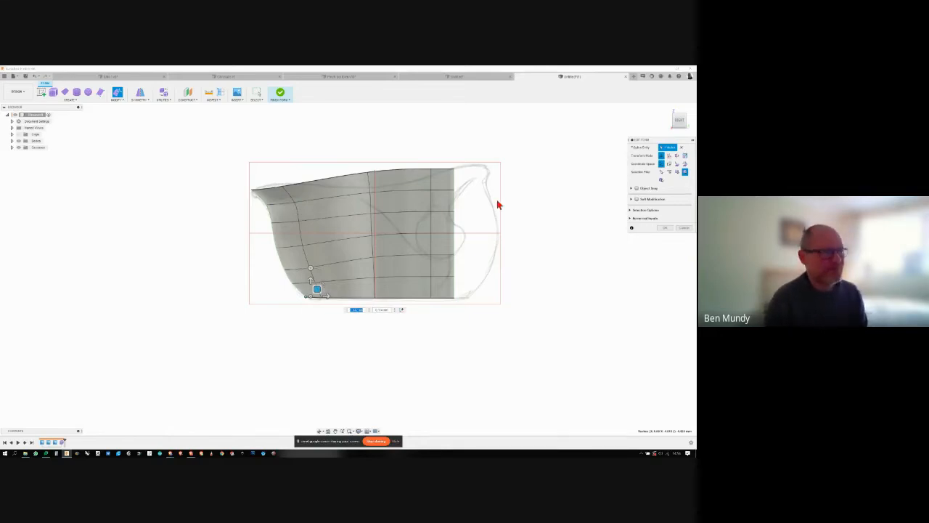
- Pull the rim edge opposite the spout out to the handle outline and adjust the control points just below it
{"action": "left_click", "coordinate": [454, 180]}
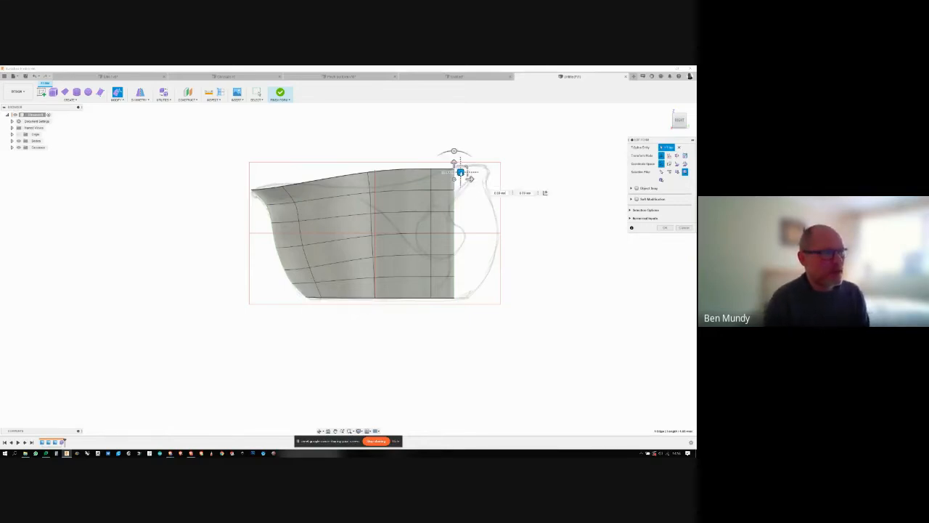
{"action": "left_click_drag", "start_coordinate": [460, 166], "coordinate": [512, 166]}
{"action": "left_click", "coordinate": [471, 206]}
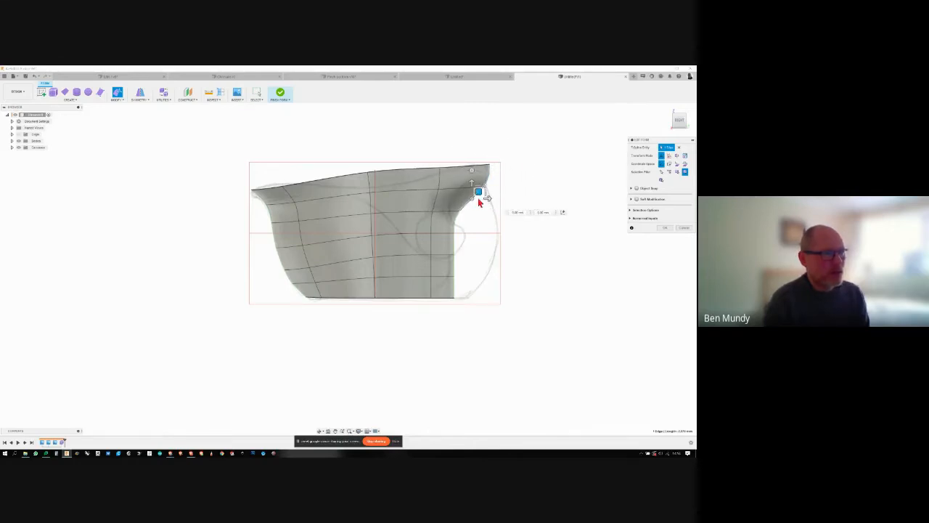
{"action": "mouse_move", "coordinate": [486, 197]}
{"action": "left_mouse_down"}
{"action": "mouse_move", "coordinate": [532, 208]}
{"action": "mouse_move", "coordinate": [487, 182]}
{"action": "mouse_move", "coordinate": [474, 186]}
{"action": "left_mouse_up"}
{"action": "left_click", "coordinate": [514, 182]}
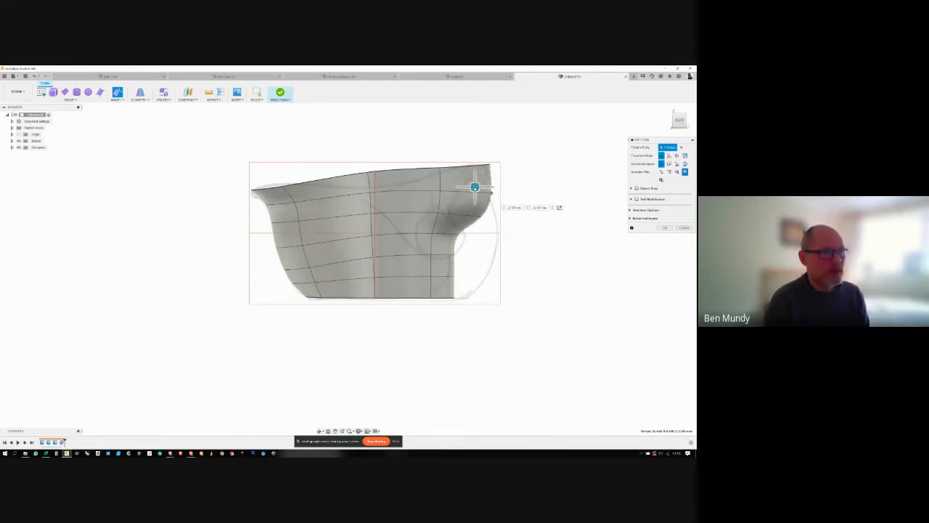
- Pull the middle and lower faces and edge on the handle side outwards to the side canvas's outer curve
{"action": "left_click", "coordinate": [471, 228]}
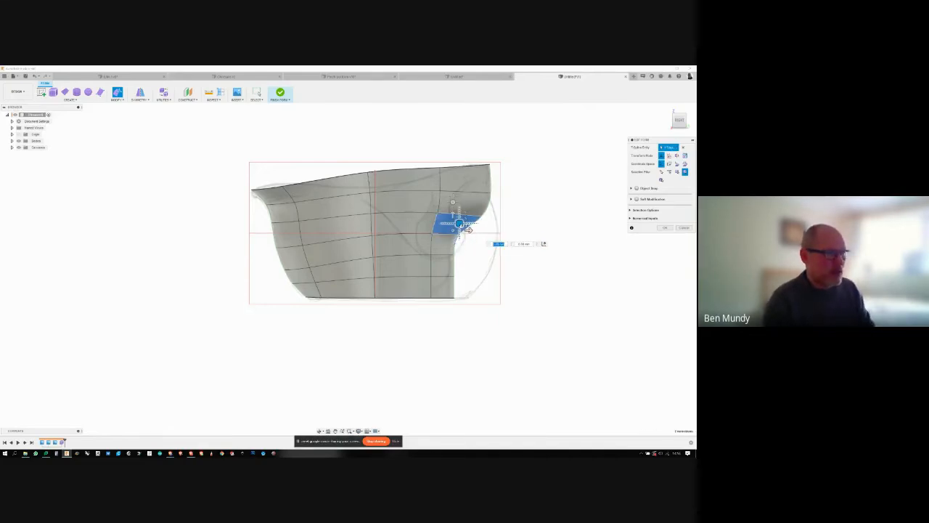
{"action": "left_click_drag", "start_coordinate": [459, 218], "coordinate": [497, 249]}
{"action": "left_click", "coordinate": [466, 254]}
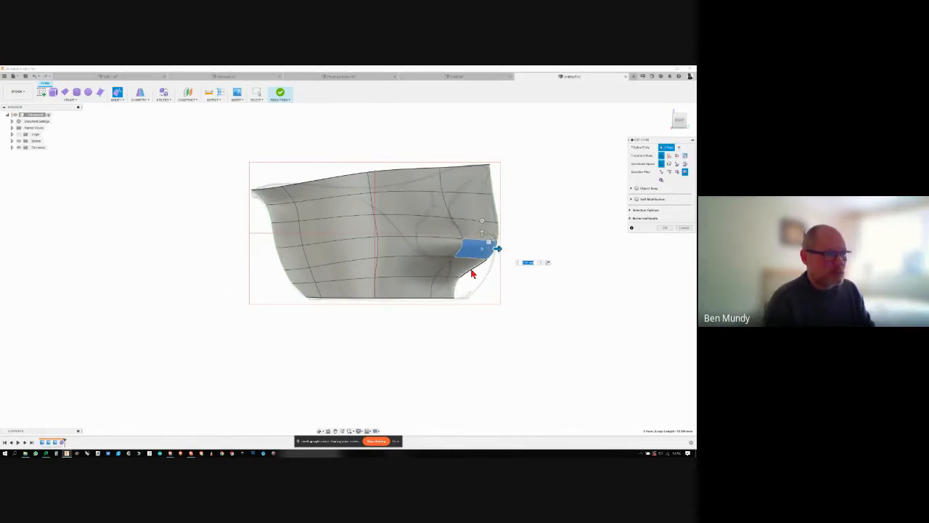
{"action": "left_click", "coordinate": [476, 268]}
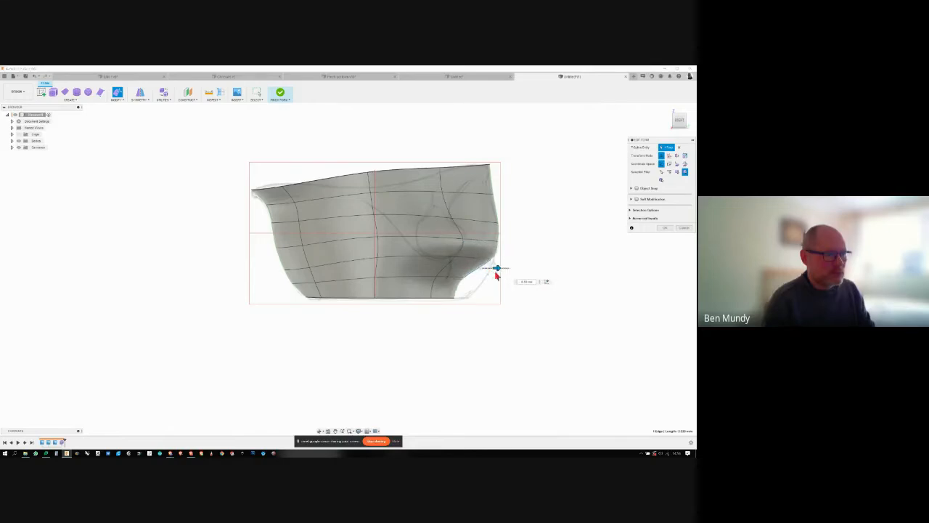
- Move the lowest side vertex and the base vertex on the handle side outwards to match the canvas curve
{"action": "left_click", "coordinate": [465, 277]}
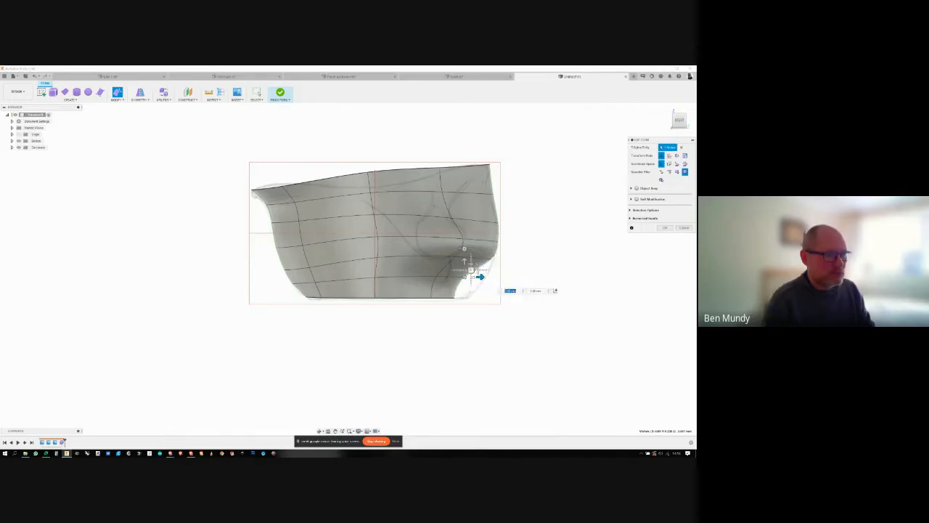
{"action": "left_click_drag", "start_coordinate": [456, 277], "coordinate": [484, 300]}
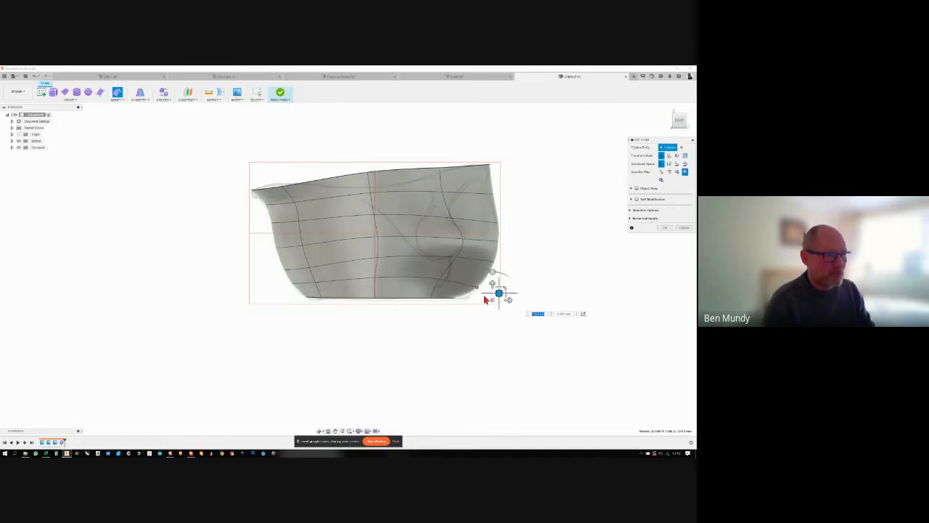
{"action": "left_click", "coordinate": [455, 298]}
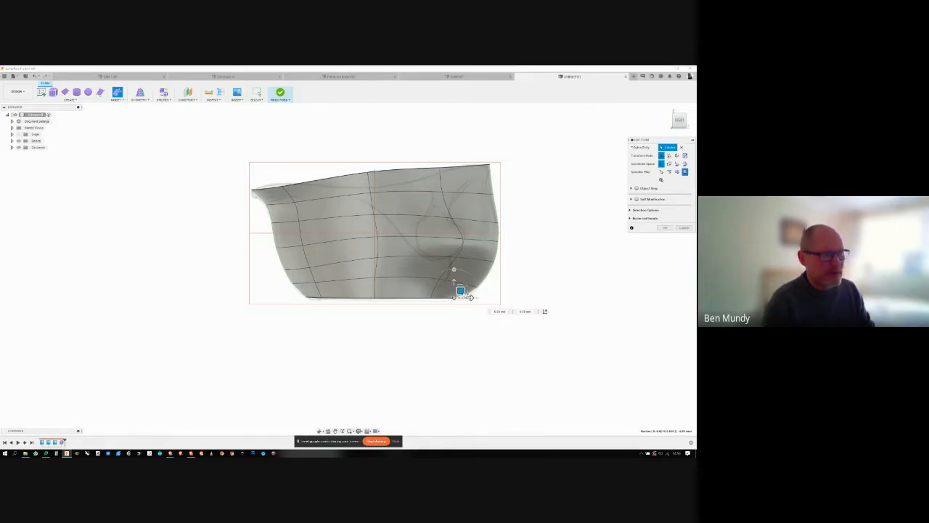
{"action": "left_click_drag", "start_coordinate": [460, 291], "coordinate": [481, 291]}
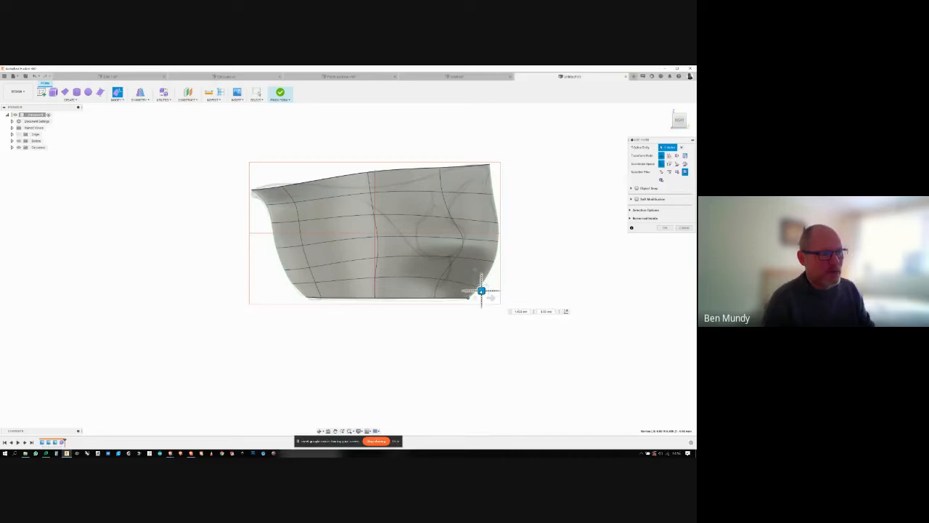
- Move the vertex below the handle-end rim inwards to narrow the neck, and lower the rim's corner vertex
{"action": "left_click", "coordinate": [494, 196]}
{"action": "left_click_drag", "start_coordinate": [499, 186], "coordinate": [487, 171]}
{"action": "left_click", "coordinate": [508, 177]}
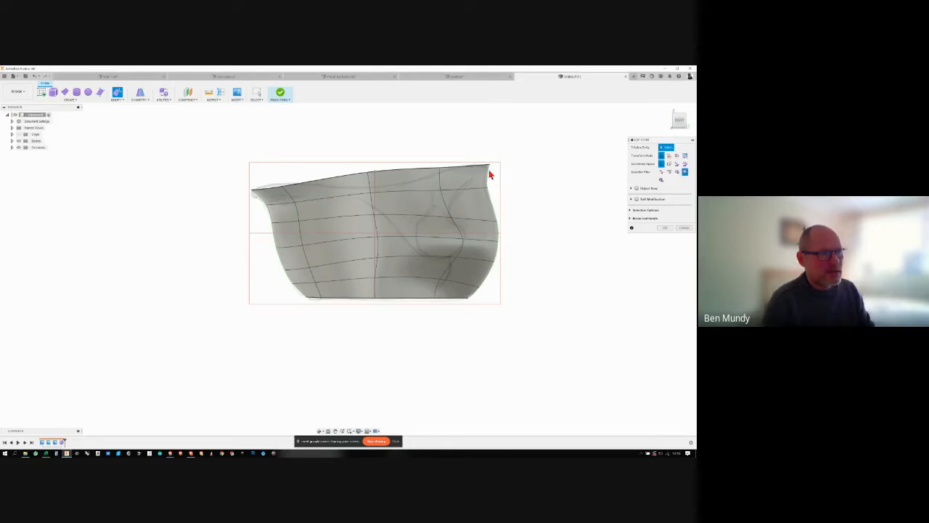
{"action": "left_click", "coordinate": [490, 167]}
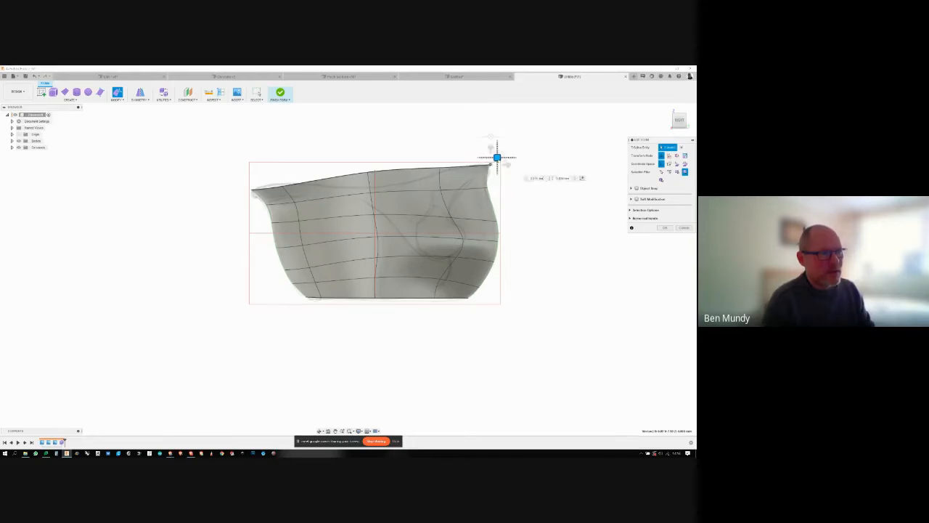
{"action": "left_click_drag", "start_coordinate": [497, 156], "coordinate": [497, 163]}
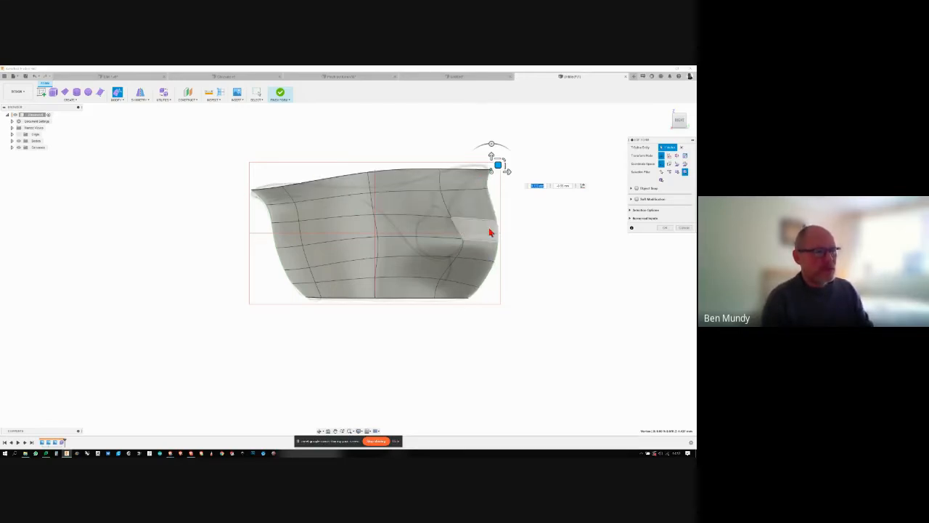
- Lower the rim vertex midway along the jug and raise the handle-end rim edge to follow the canvas's top curve
{"action": "left_click", "coordinate": [375, 175]}
{"action": "left_click_drag", "start_coordinate": [376, 171], "coordinate": [378, 188]}
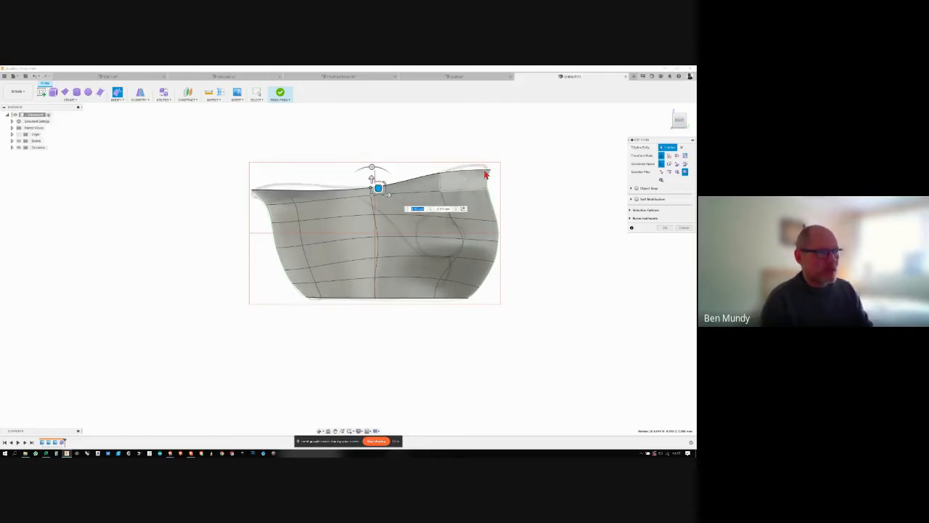
{"action": "left_click", "coordinate": [488, 172]}
{"action": "left_click_drag", "start_coordinate": [473, 166], "coordinate": [474, 163]}
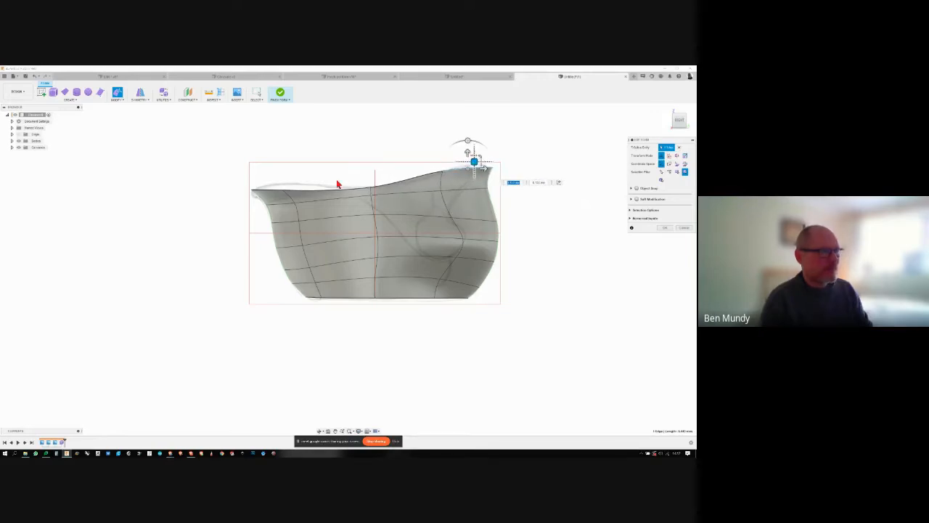
- Raise the rim vertex near the spout end to follow the side canvas's top curve
{"action": "left_click", "coordinate": [285, 192]}
{"action": "left_click_drag", "start_coordinate": [288, 182], "coordinate": [288, 173]}
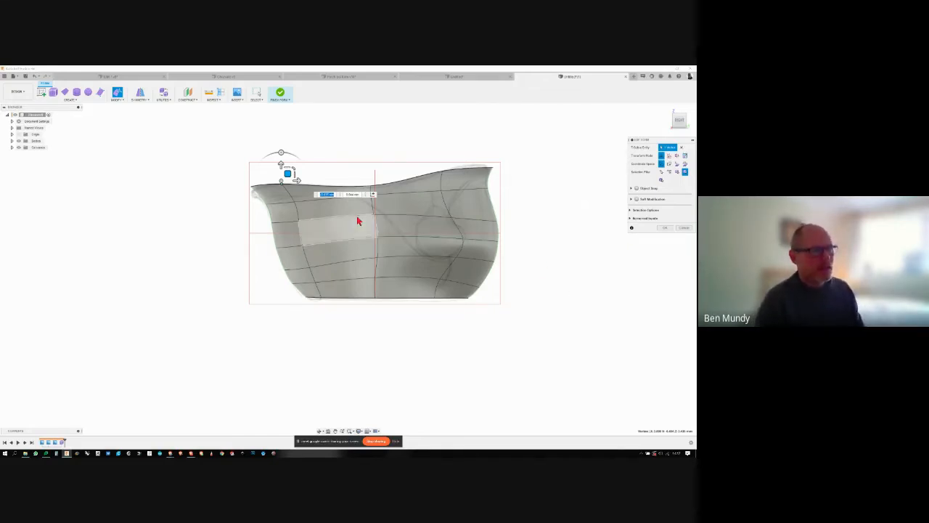
{"action": "left_click", "coordinate": [396, 138]}
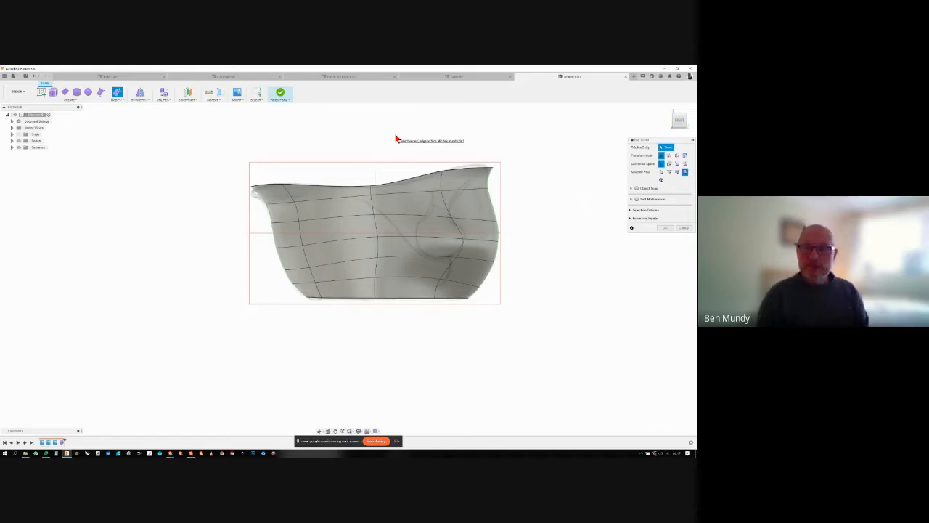
- In the top view, pull the spout-end rim vertex inwards towards the centreline to form the pointed lip
{"action": "middle_click_drag", "start_coordinate": [395, 138], "coordinate": [395, 139], "text": "shift"}
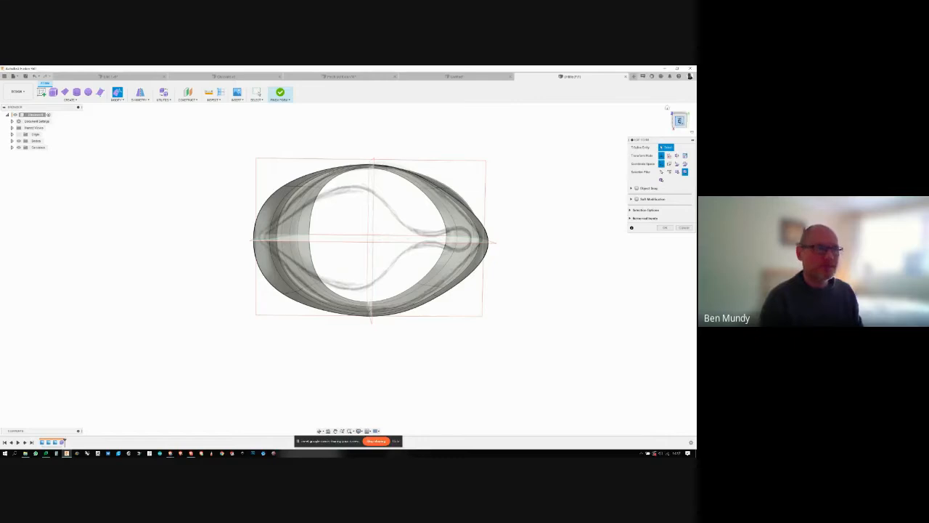
{"action": "left_click", "coordinate": [680, 122]}
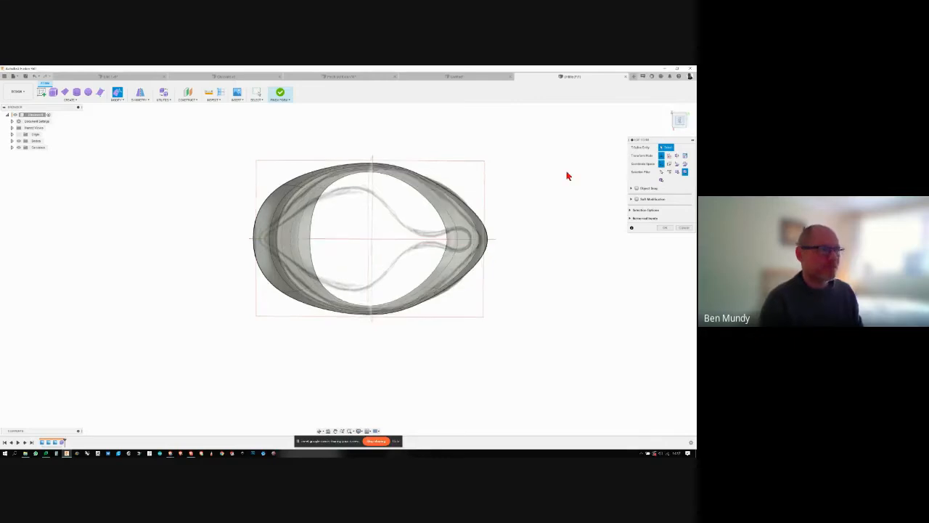
{"action": "left_click", "coordinate": [282, 193]}
{"action": "left_click", "coordinate": [287, 191]}
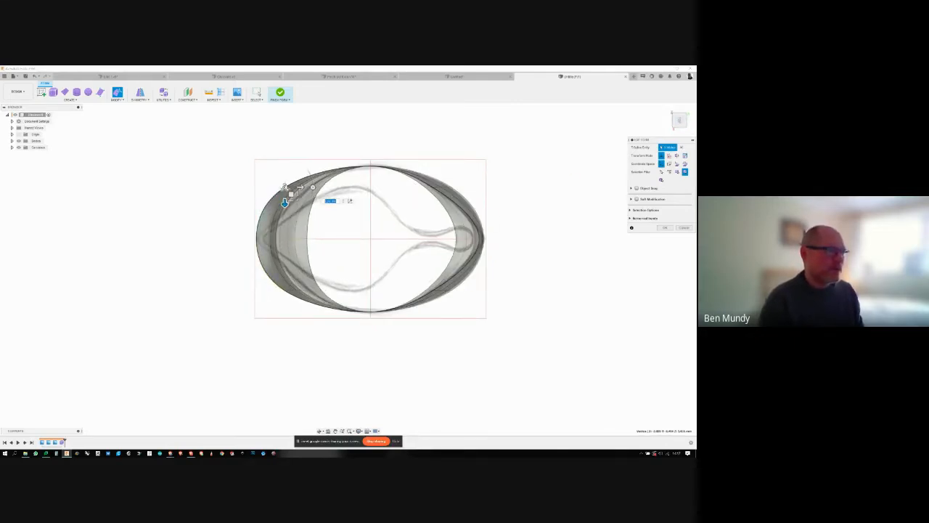
{"action": "left_click_drag", "start_coordinate": [284, 204], "coordinate": [299, 236]}
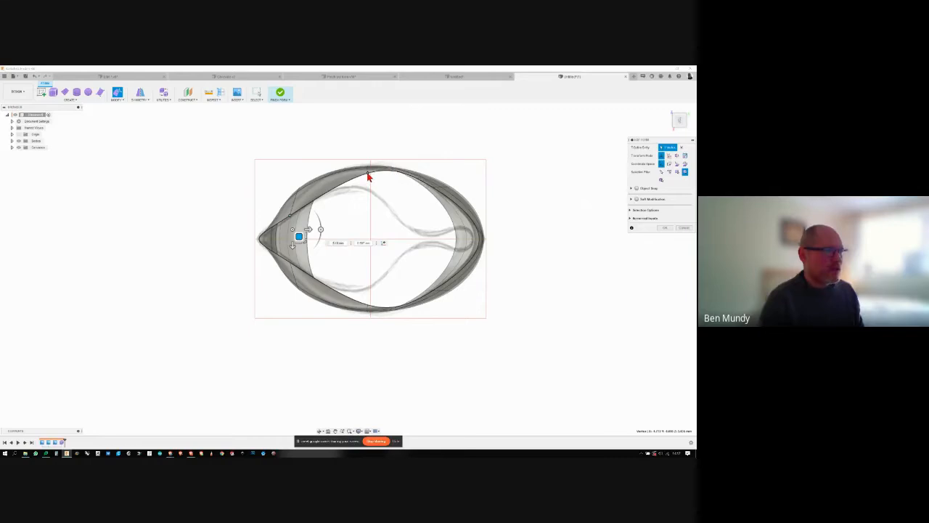
- Move the rim vertices midway along the jug and near the handle end inwards to follow the top canvas's opening outline
{"action": "left_click", "coordinate": [368, 177]}
{"action": "left_click_drag", "start_coordinate": [368, 188], "coordinate": [342, 197]}
{"action": "left_click", "coordinate": [429, 193]}
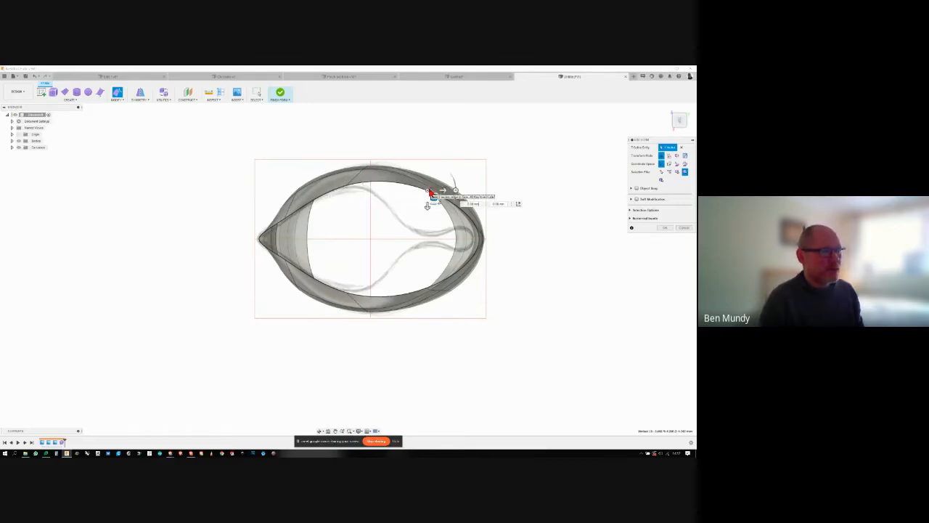
{"action": "left_click_drag", "start_coordinate": [428, 206], "coordinate": [440, 250]}
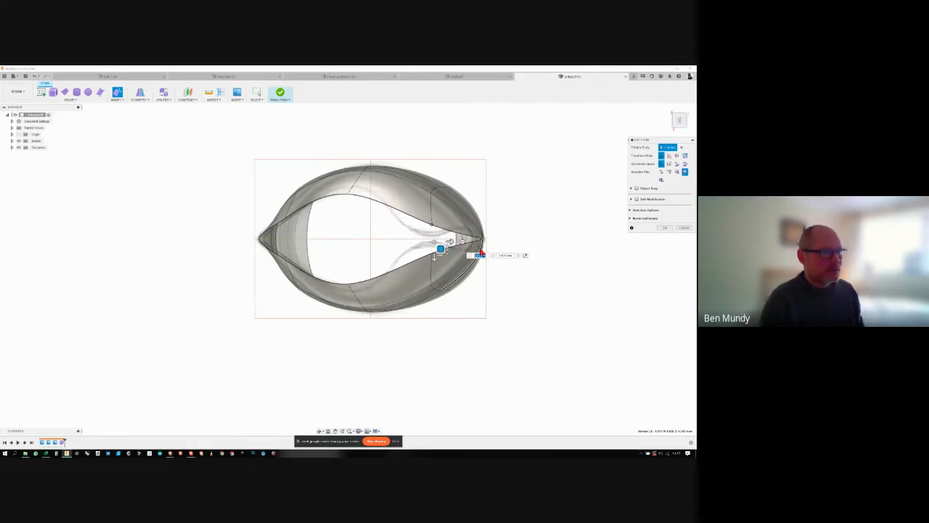
{"action": "left_click", "coordinate": [355, 192]}
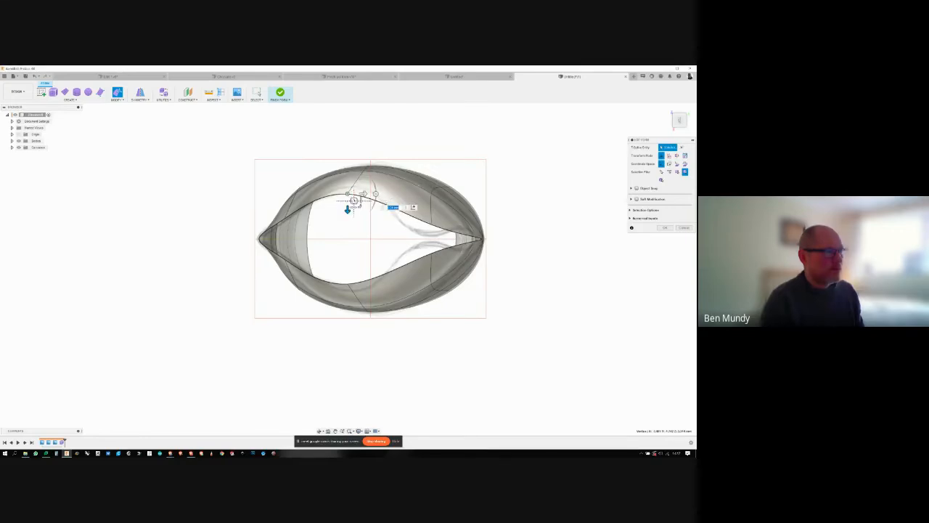
{"action": "left_click_drag", "start_coordinate": [348, 209], "coordinate": [363, 190]}
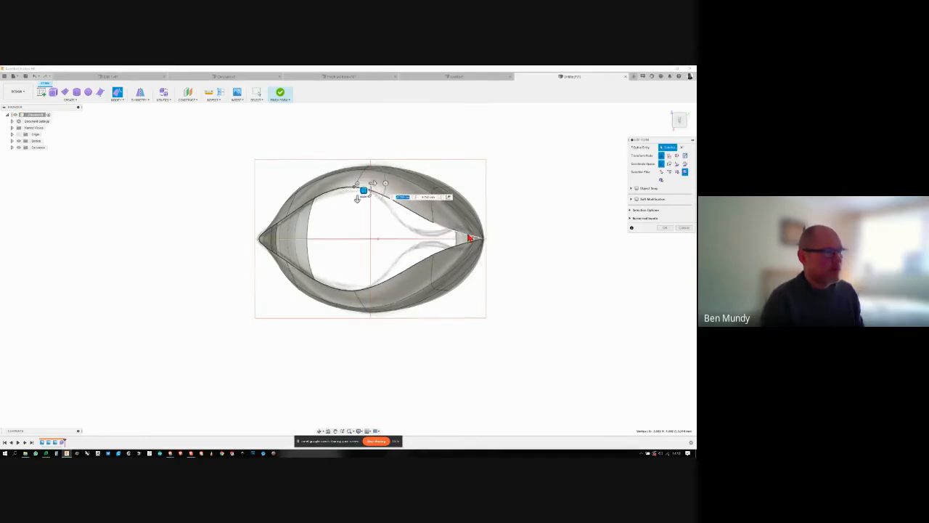
- Move the base vertex midway along the jug's side inwards to narrow the foot
{"action": "middle_click_drag", "start_coordinate": [471, 235], "coordinate": [370, 235], "text": "shift"}
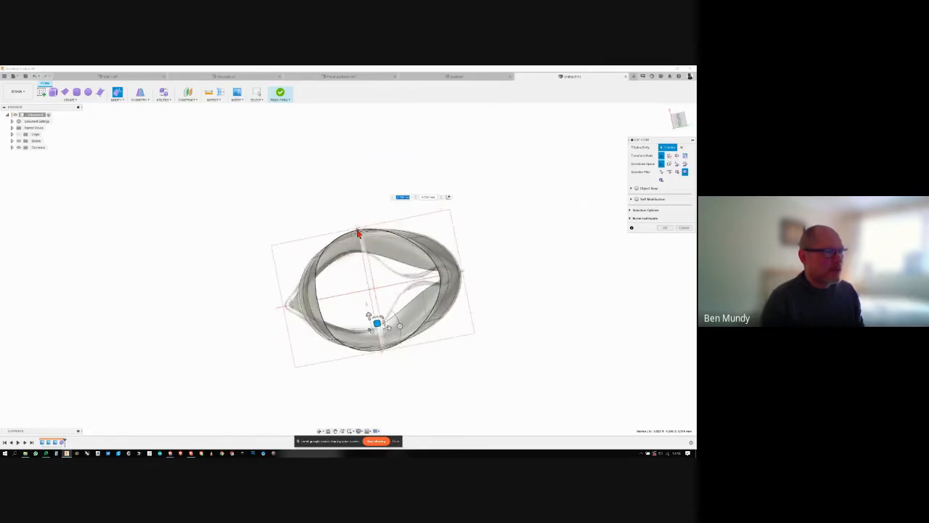
{"action": "left_click", "coordinate": [370, 234]}
{"action": "left_click_drag", "start_coordinate": [362, 222], "coordinate": [332, 262]}
{"action": "left_click", "coordinate": [327, 262]}
{"action": "middle_click_drag", "start_coordinate": [332, 261], "coordinate": [612, 191], "text": "shift"}
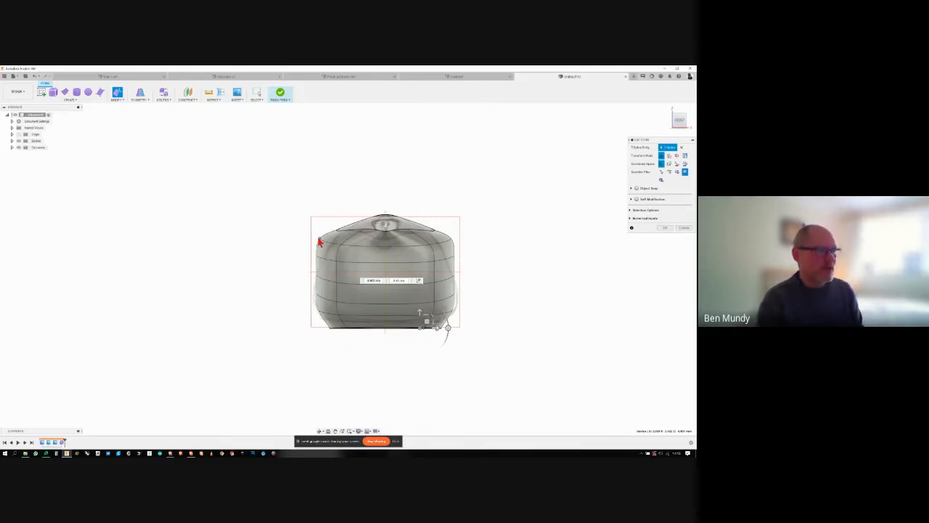
- Reshape the upper, middle and lower side vertices to the front canvas's rounded outline, and accept the form edits
{"action": "left_click", "coordinate": [319, 242]}
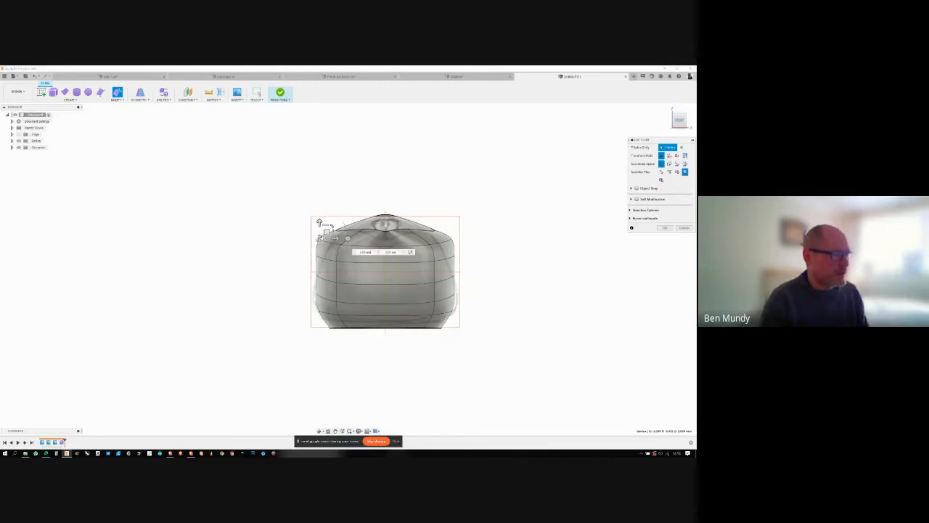
{"action": "left_click_drag", "start_coordinate": [326, 230], "coordinate": [332, 256]}
{"action": "left_click", "coordinate": [336, 231]}
{"action": "left_click", "coordinate": [326, 246]}
{"action": "left_click", "coordinate": [319, 259]}
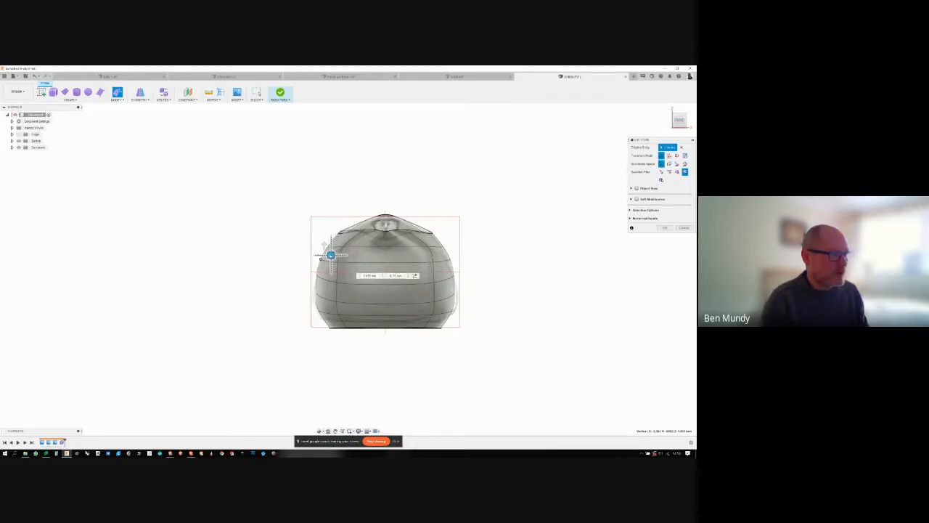
{"action": "left_click", "coordinate": [316, 293]}
{"action": "left_click_drag", "start_coordinate": [322, 285], "coordinate": [316, 291]}
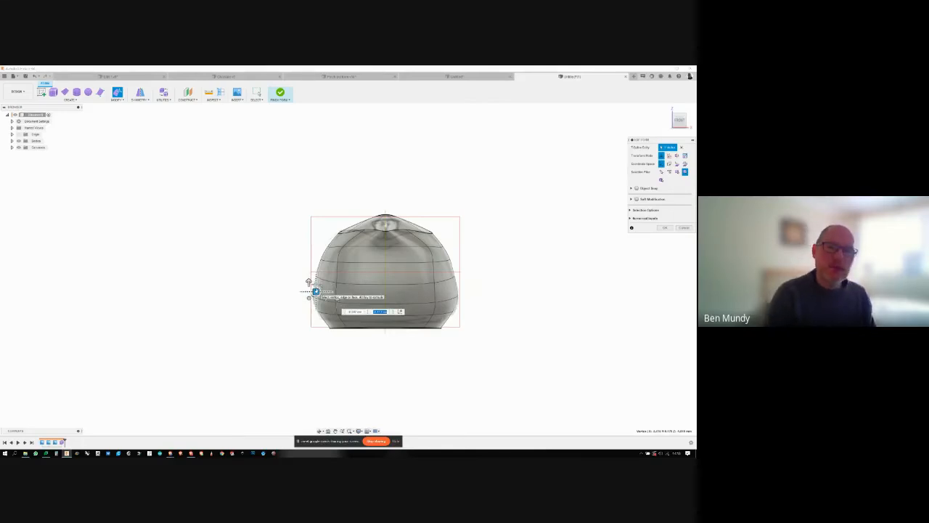
{"action": "left_click", "coordinate": [501, 247]}
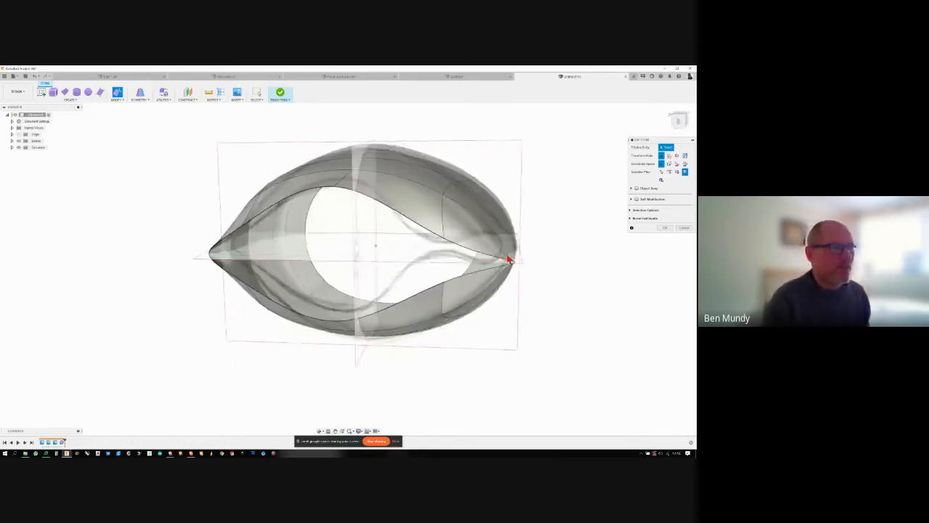
{"action": "left_click", "coordinate": [663, 228]}
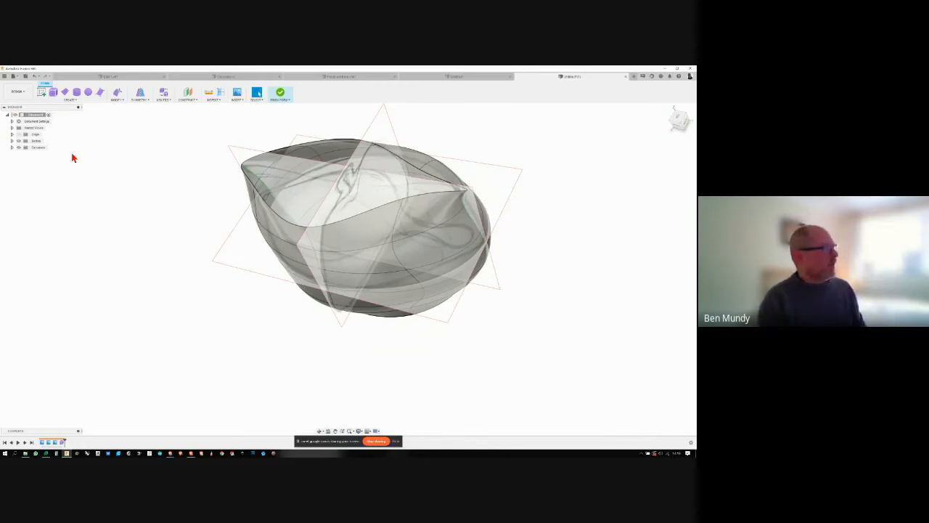
- Hide all the reference canvases so only the jug body is displayed
{"action": "left_click", "coordinate": [11, 148]}
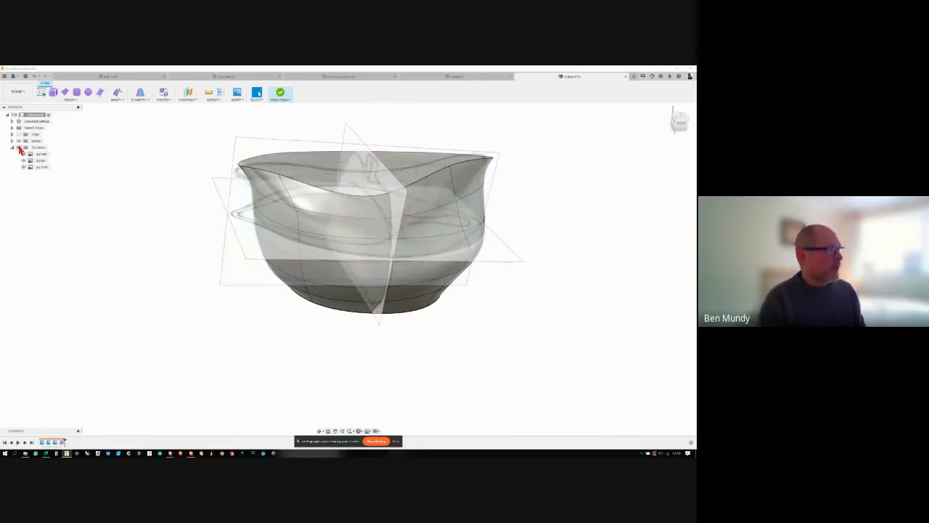
{"action": "left_click", "coordinate": [19, 148]}
{"action": "left_click", "coordinate": [20, 148]}
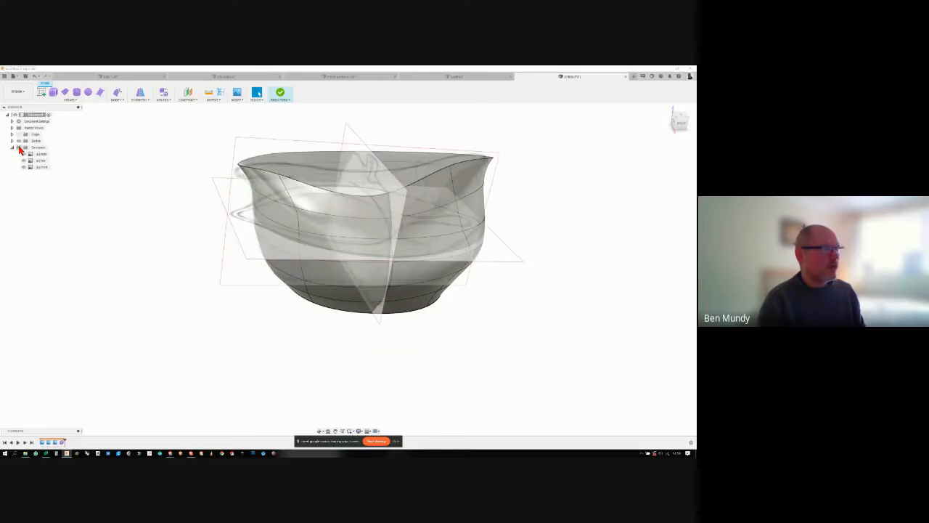
{"action": "left_click", "coordinate": [20, 148]}
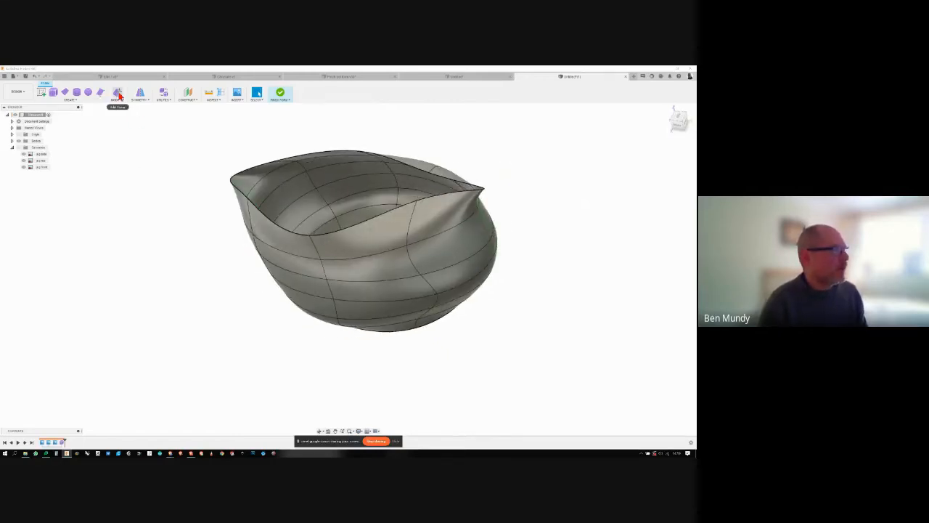
- Edit the form again, moving the lower side vertices near the handle end and midway along the jug outwards to smooth the body
{"action": "left_click", "coordinate": [117, 95]}
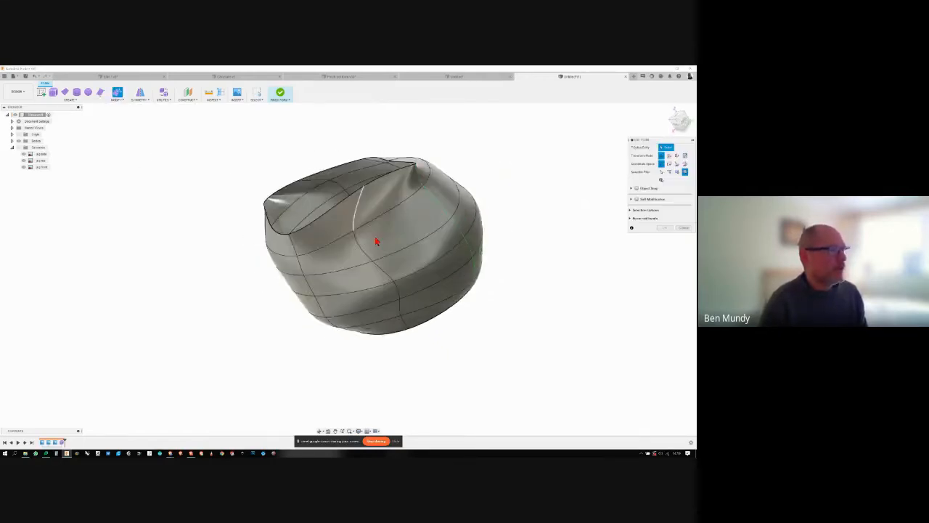
{"action": "left_click", "coordinate": [363, 270]}
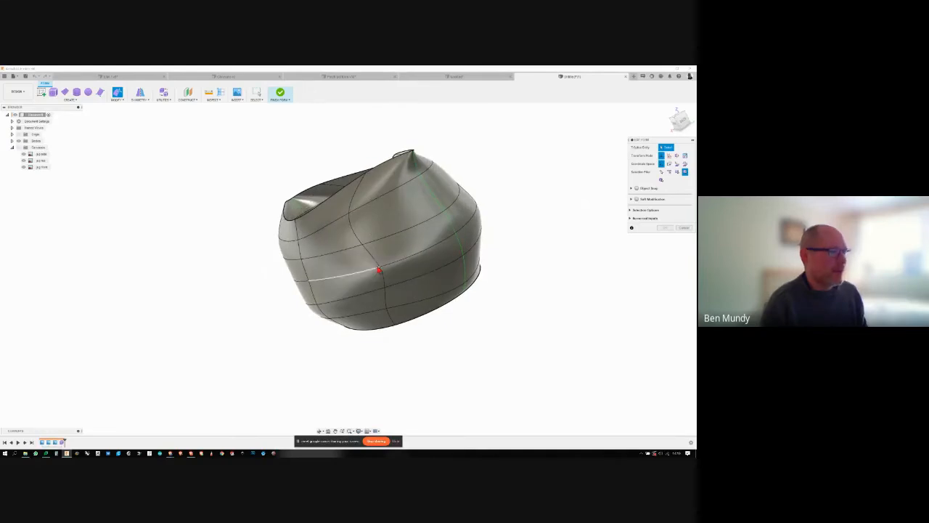
{"action": "left_click", "coordinate": [381, 268]}
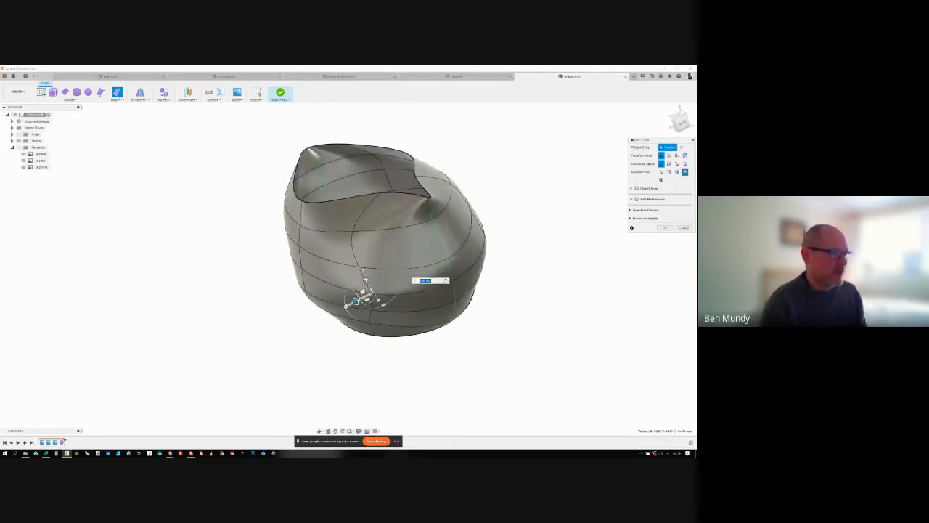
{"action": "left_click_drag", "start_coordinate": [363, 274], "coordinate": [368, 296]}
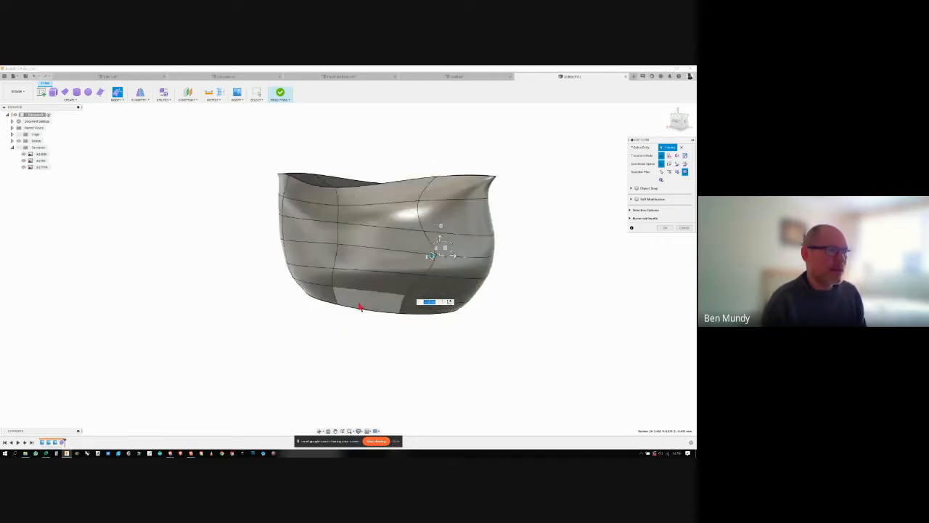
{"action": "left_click", "coordinate": [370, 331]}
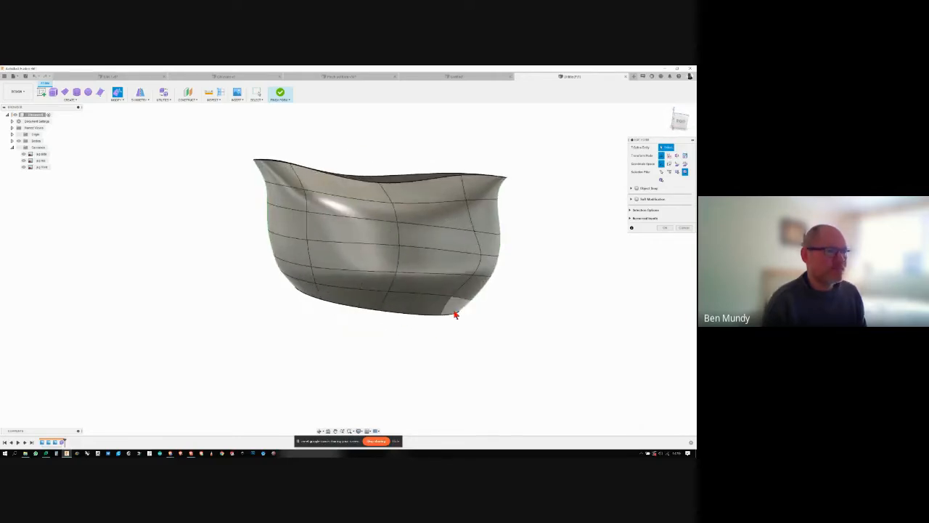
{"action": "left_click", "coordinate": [440, 256]}
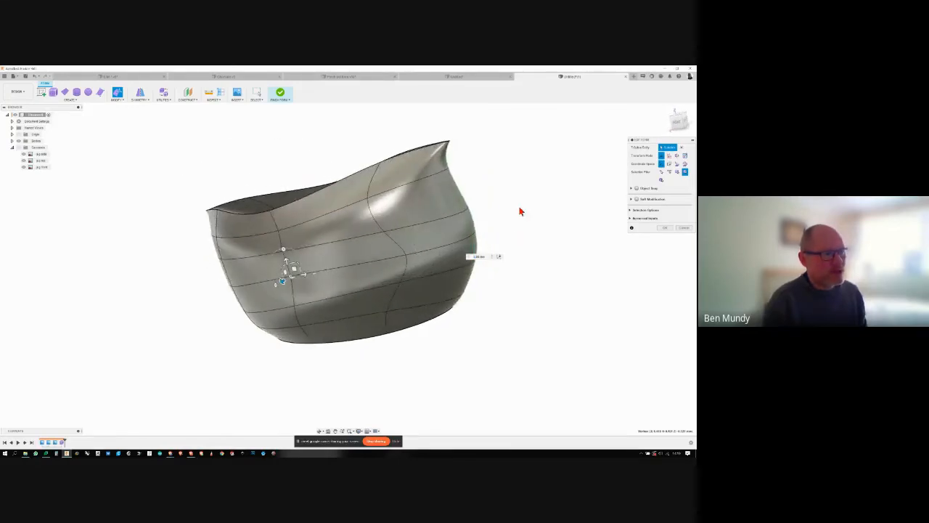
{"action": "left_click", "coordinate": [548, 240]}
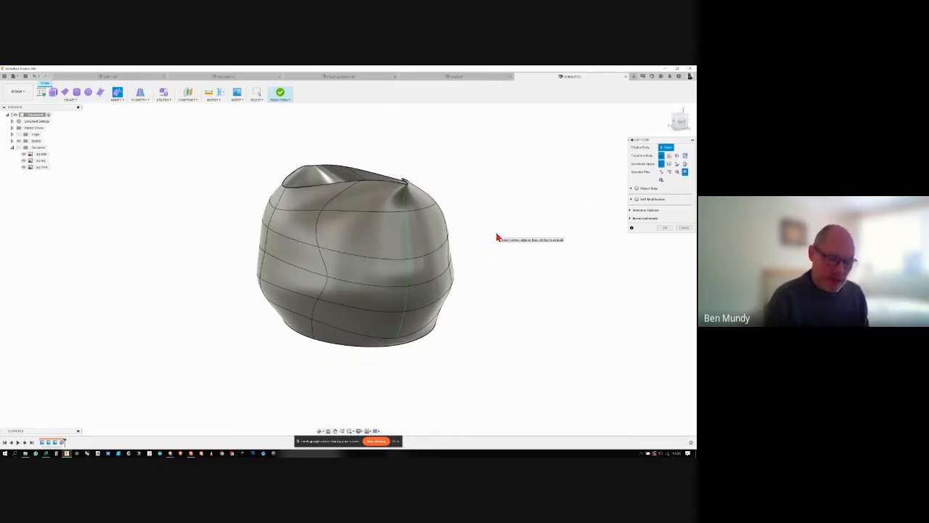
- Adjust the lower side vertex near the spout end to fill out the jug's belly there
{"action": "mouse_move", "coordinate": [497, 238]}
{"action": "middle_mouse_down", "text": "shift"}
{"action": "mouse_move", "coordinate": [549, 221]}
{"action": "mouse_move", "coordinate": [541, 234]}
{"action": "mouse_move", "coordinate": [487, 230]}
{"action": "mouse_move", "coordinate": [556, 230]}
{"action": "middle_mouse_up", "text": "shift"}
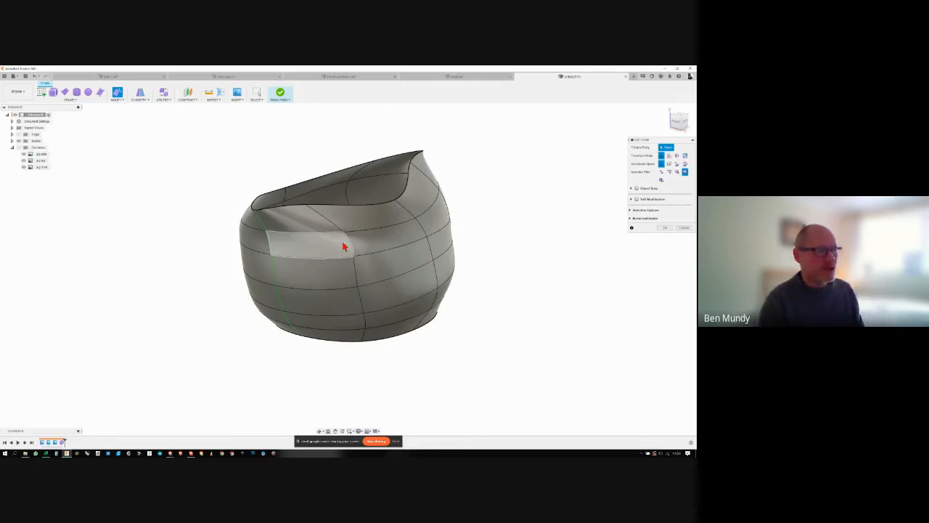
{"action": "middle_click_drag", "start_coordinate": [347, 245], "coordinate": [332, 252], "text": "shift"}
{"action": "left_click", "coordinate": [346, 292]}
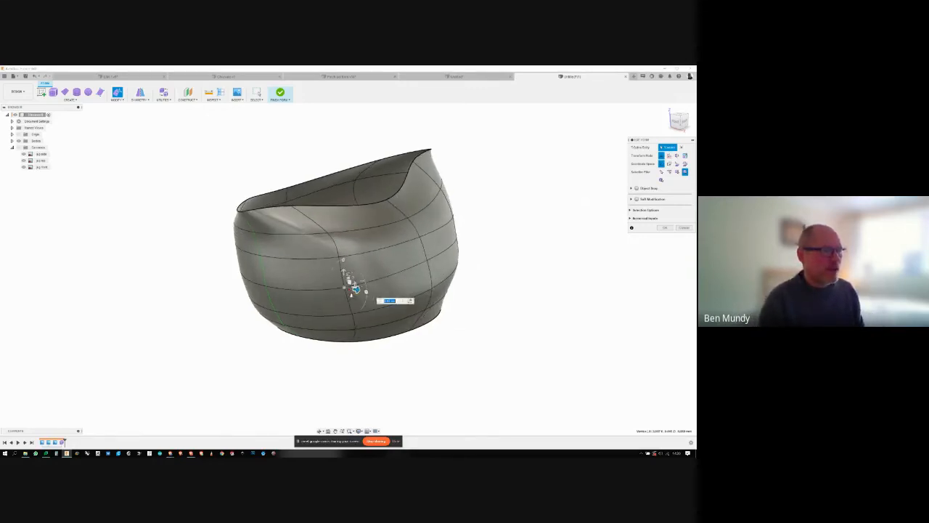
{"action": "middle_click_drag", "start_coordinate": [351, 293], "coordinate": [292, 309], "text": "shift"}
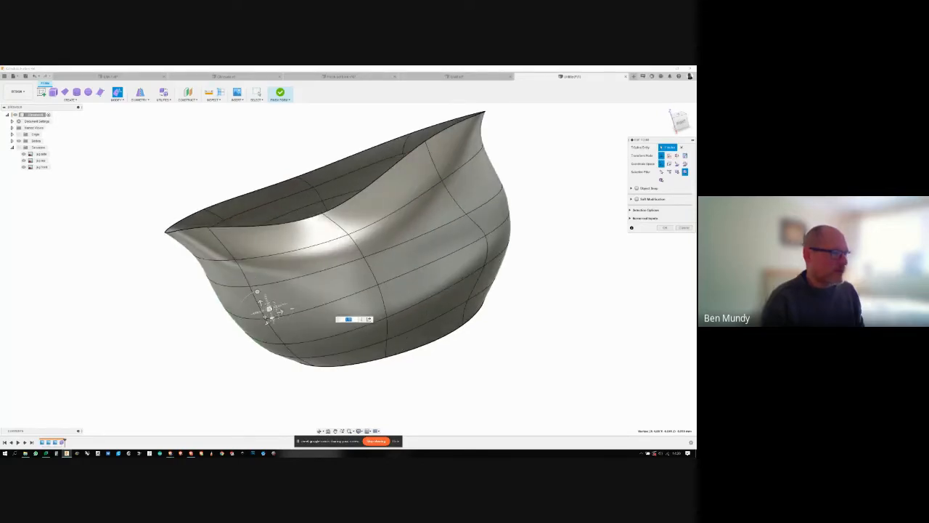
{"action": "left_click_drag", "start_coordinate": [269, 309], "coordinate": [280, 305]}
{"action": "middle_click_drag", "start_coordinate": [282, 306], "coordinate": [438, 231], "text": "shift"}
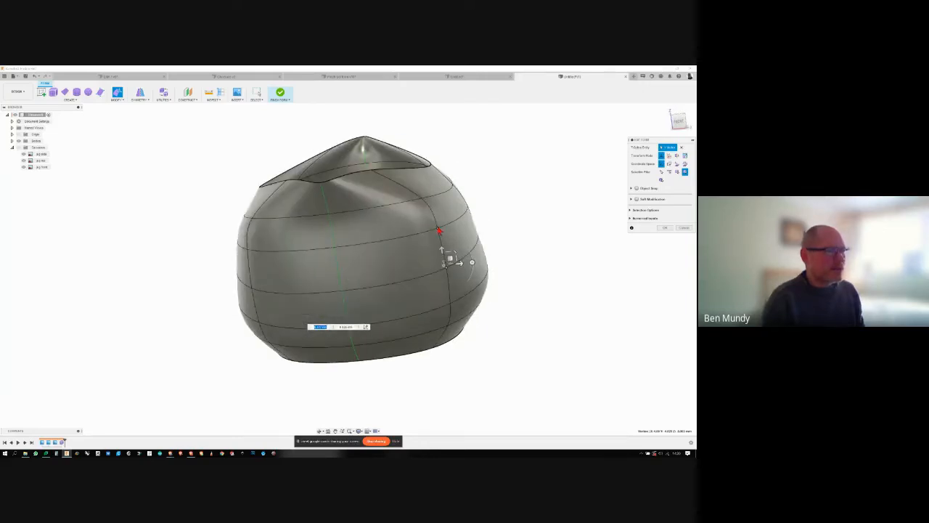
- Pull the mid-height side vertex at the jug's front end outwards, and adjust the lower vertex beneath it to round the body
{"action": "left_click", "coordinate": [439, 230]}
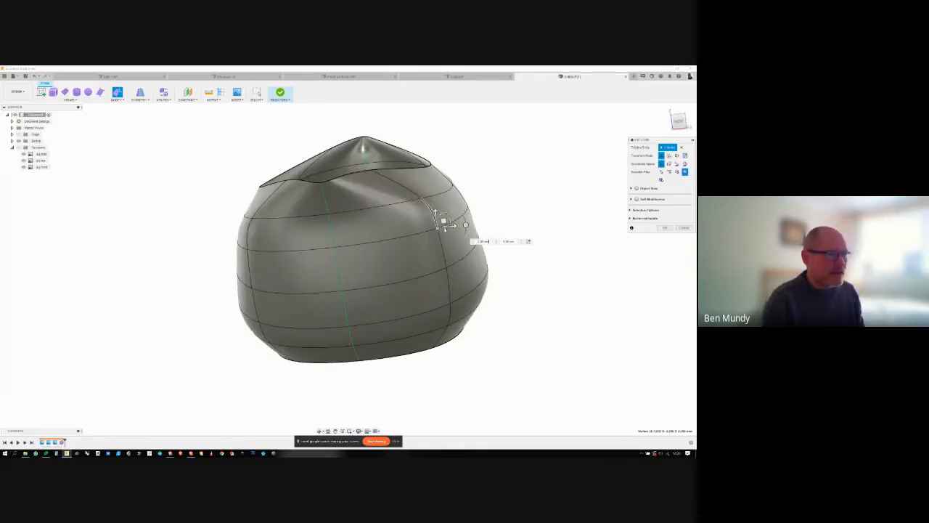
{"action": "left_click_drag", "start_coordinate": [444, 219], "coordinate": [469, 270]}
{"action": "left_click", "coordinate": [450, 265]}
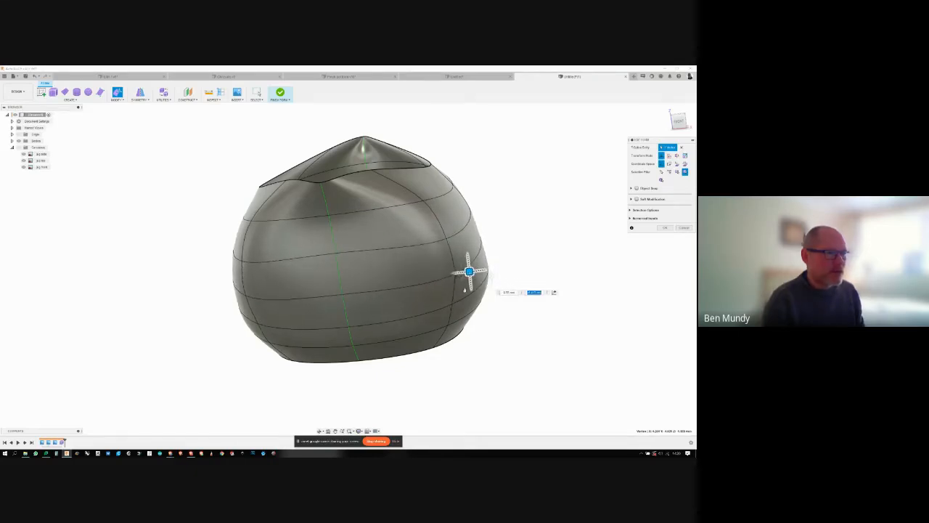
{"action": "left_click", "coordinate": [453, 319]}
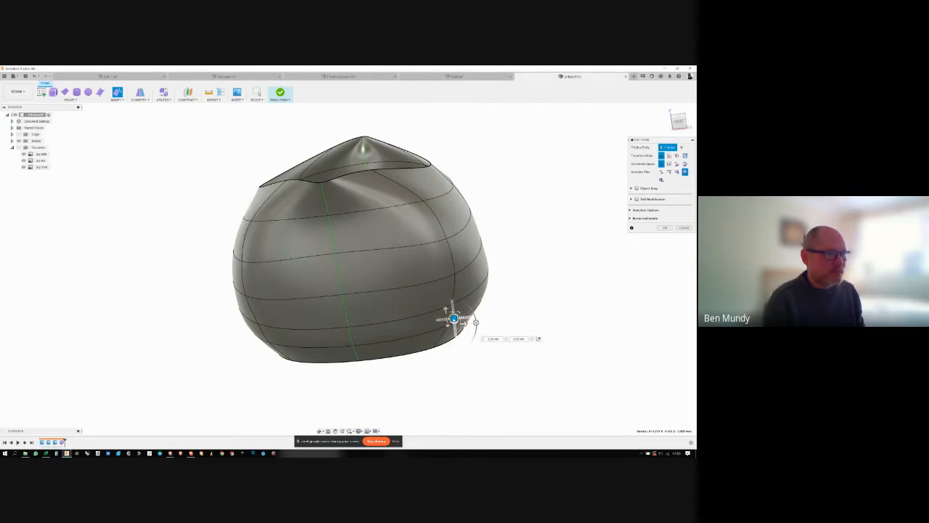
{"action": "left_click_drag", "start_coordinate": [454, 320], "coordinate": [448, 318]}
- Fine-tune the front-end side vertex just below mid-height from the side, and check the body's curvature all around
{"action": "middle_click_drag", "start_coordinate": [472, 320], "coordinate": [248, 234], "text": "shift"}
{"action": "left_click", "coordinate": [255, 271]}
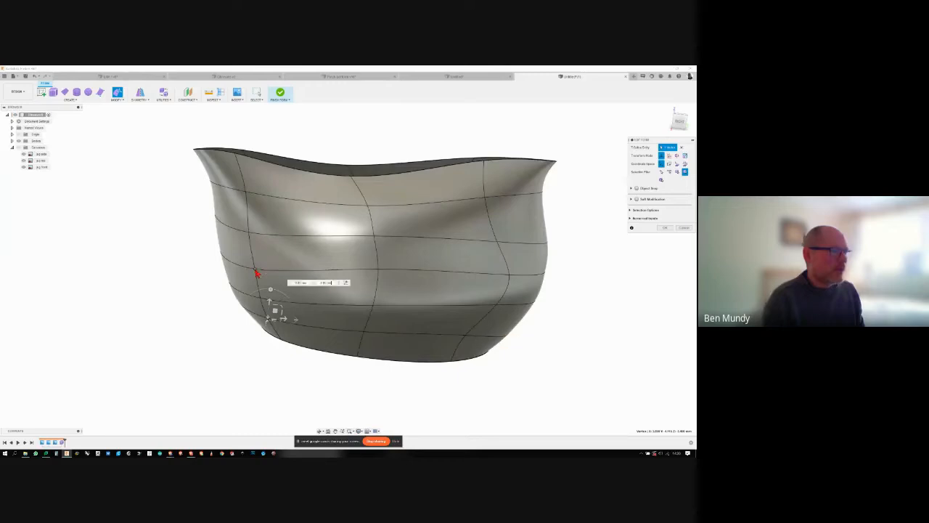
{"action": "left_click_drag", "start_coordinate": [262, 263], "coordinate": [251, 263]}
{"action": "middle_click_drag", "start_coordinate": [249, 193], "coordinate": [341, 343], "text": "shift"}
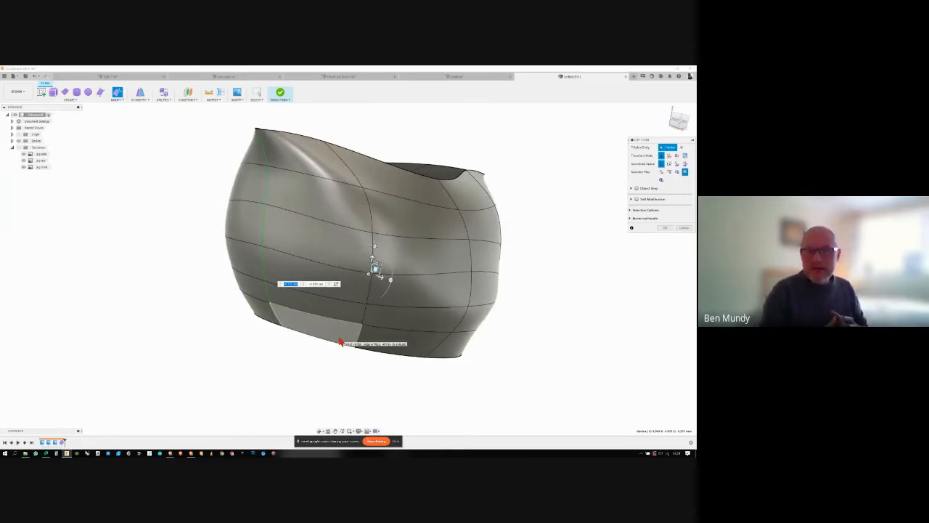
{"action": "middle_click_drag", "start_coordinate": [339, 342], "coordinate": [463, 311], "text": "shift"}
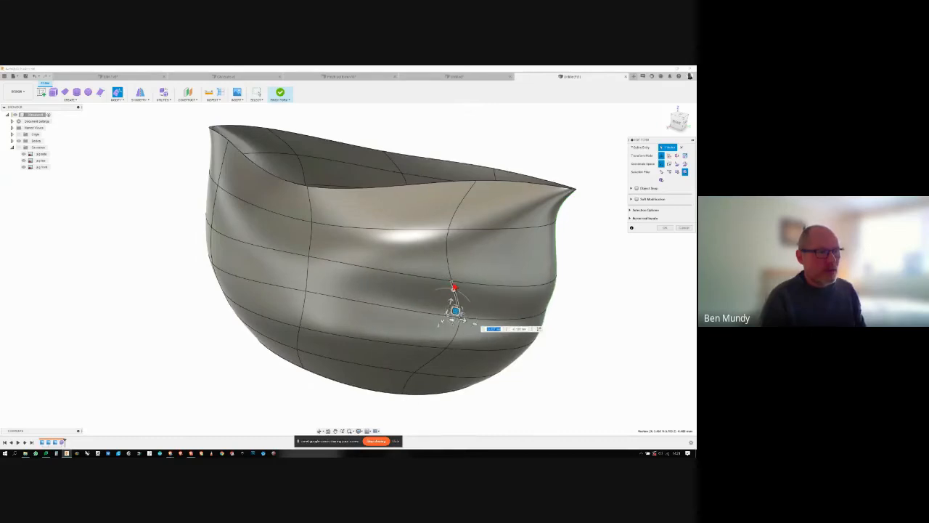
{"action": "left_click_drag", "start_coordinate": [453, 288], "coordinate": [458, 326]}
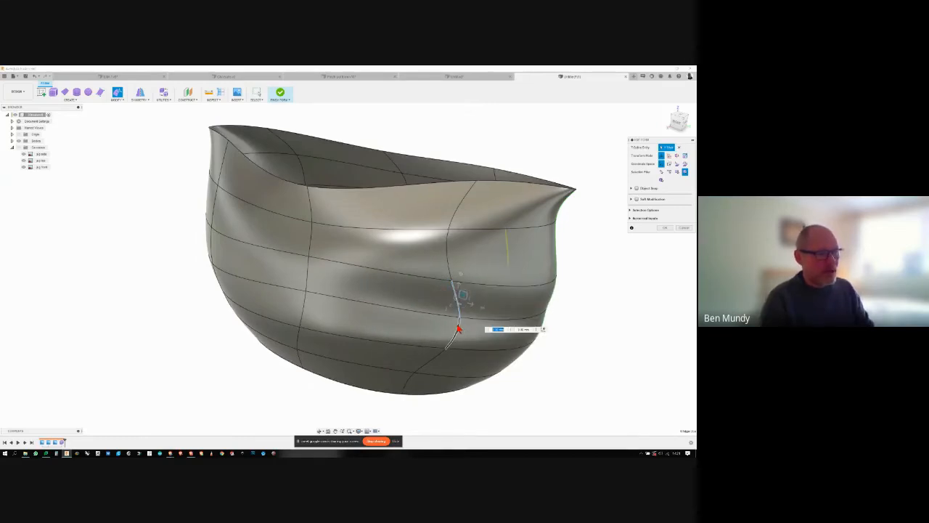
{"action": "middle_click_drag", "start_coordinate": [452, 312], "coordinate": [546, 205], "text": "shift"}
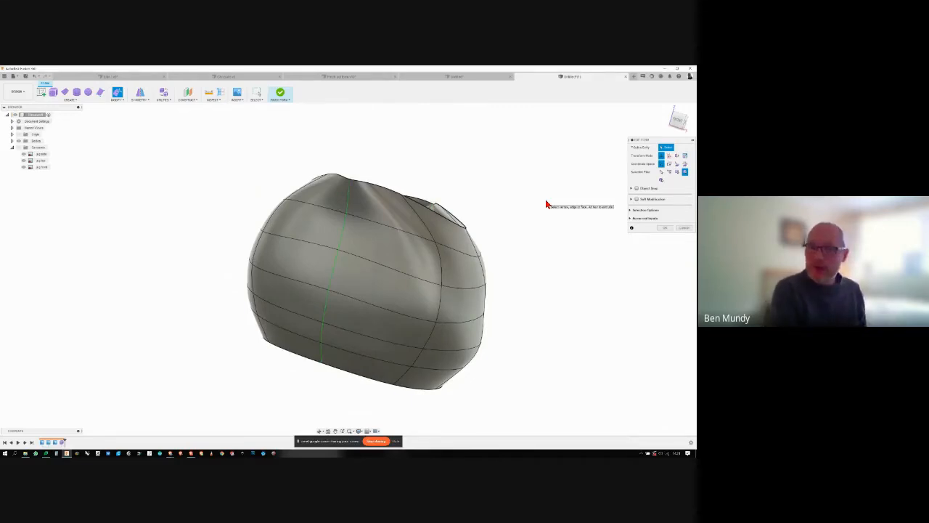
- Examine the finished jug in the other open design for comparison, and return to the jug form being edited
{"action": "left_click", "coordinate": [350, 77]}
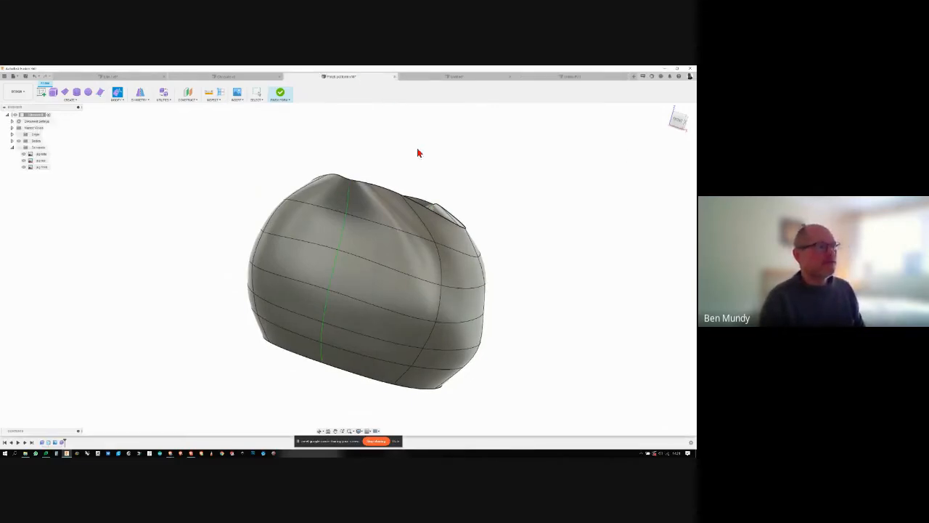
{"action": "scroll", "coordinate": [462, 228], "scroll_direction": "up", "scroll_amount": 6}
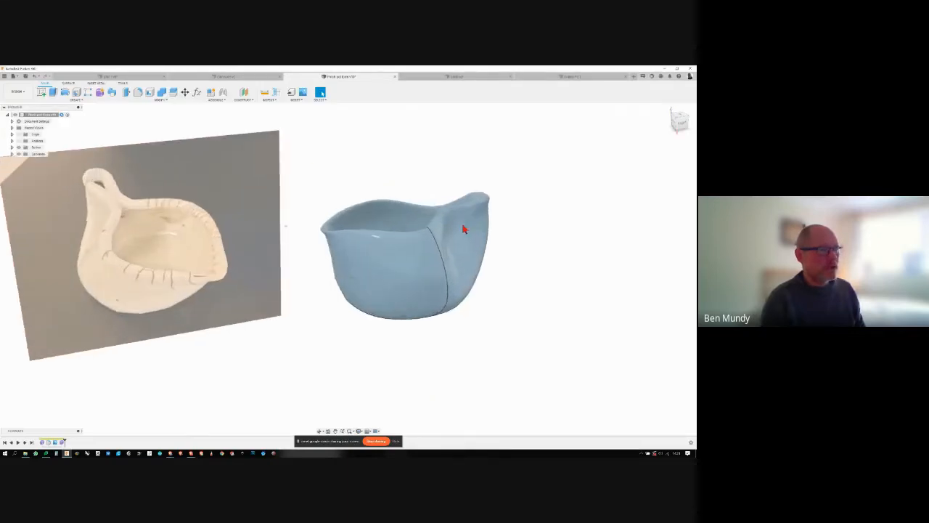
{"action": "scroll", "coordinate": [542, 245], "scroll_direction": "up", "scroll_amount": 1}
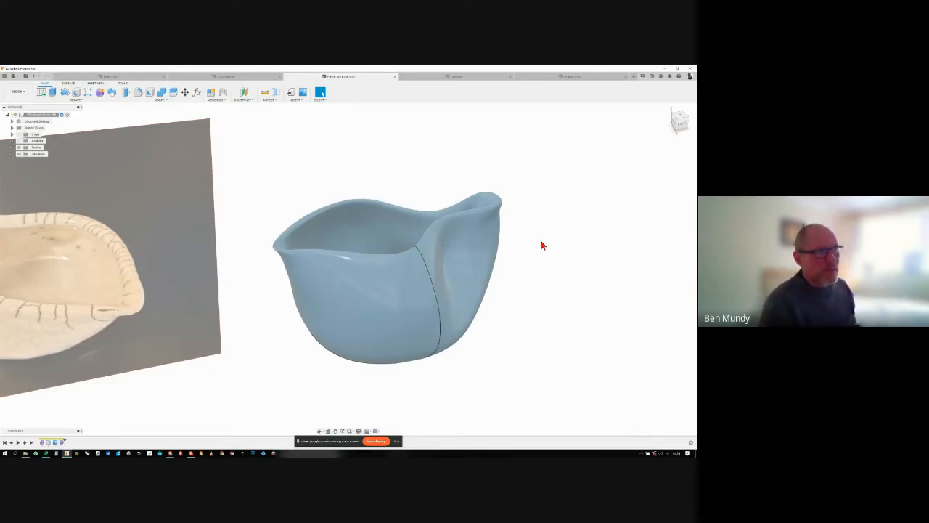
{"action": "left_click", "coordinate": [549, 80]}
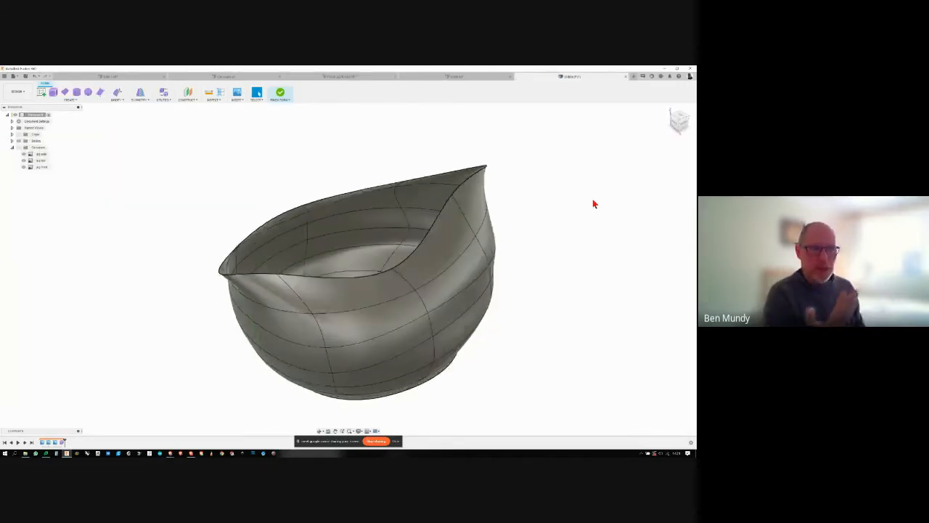
- Edit the form, pull the centreline vertex below the higher rim tip outwards at mid-height, and accept the edit
{"action": "middle_click_drag", "start_coordinate": [593, 201], "coordinate": [336, 213], "text": "shift"}
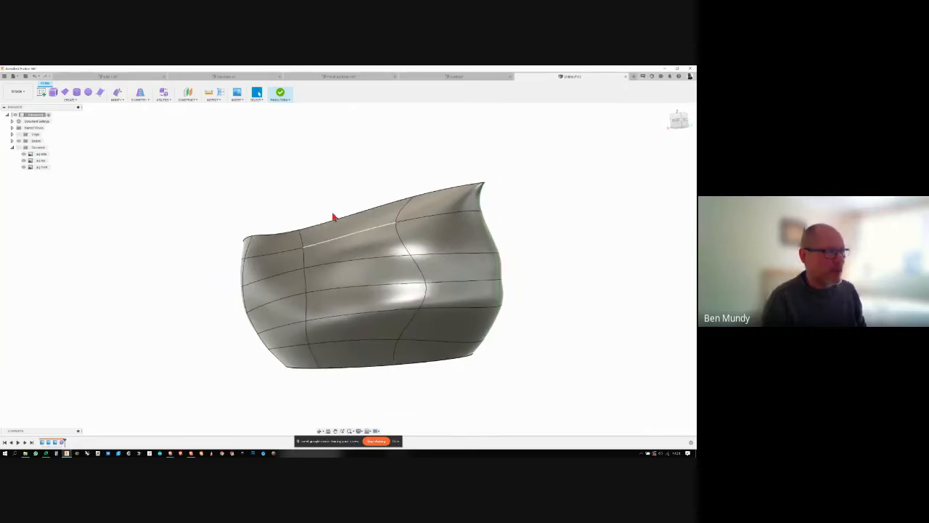
{"action": "left_click", "coordinate": [116, 94]}
{"action": "left_click", "coordinate": [505, 287]}
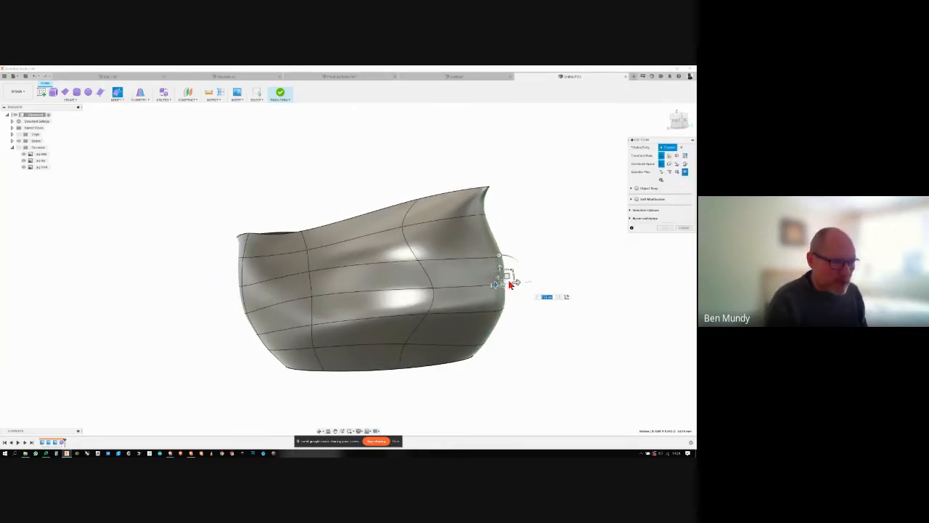
{"action": "left_click_drag", "start_coordinate": [510, 284], "coordinate": [524, 280]}
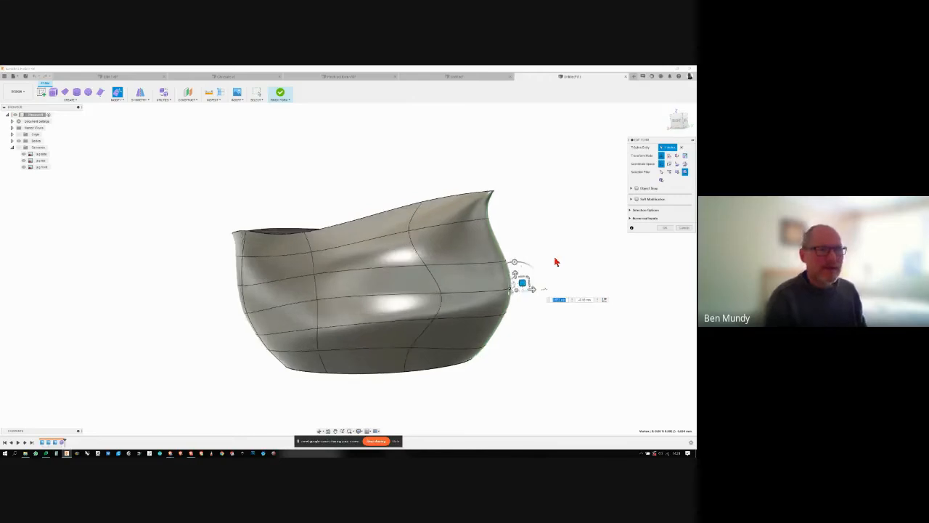
{"action": "middle_click_drag", "start_coordinate": [555, 262], "coordinate": [369, 309], "text": "shift"}
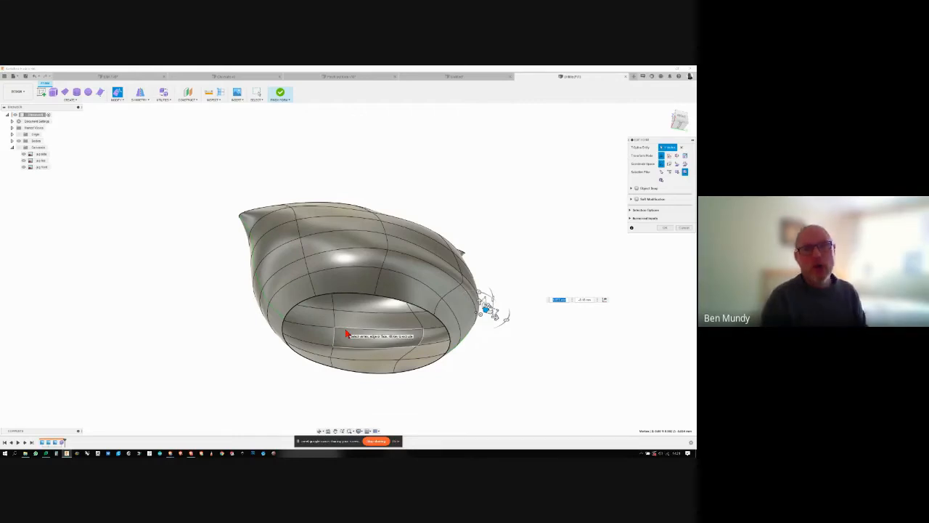
{"action": "middle_click_drag", "start_coordinate": [486, 230], "coordinate": [624, 249], "text": "shift"}
{"action": "left_click", "coordinate": [666, 229]}
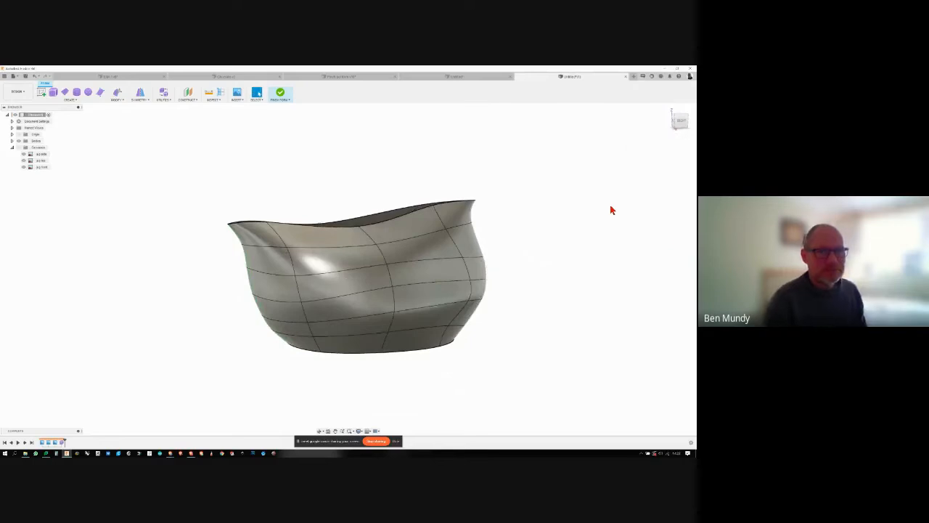
- Fill the open base of the jug with Fill Hole, using the bottom opening's boundary edge and the Collapse mode
{"action": "middle_click_drag", "start_coordinate": [612, 209], "coordinate": [608, 207], "text": "shift"}
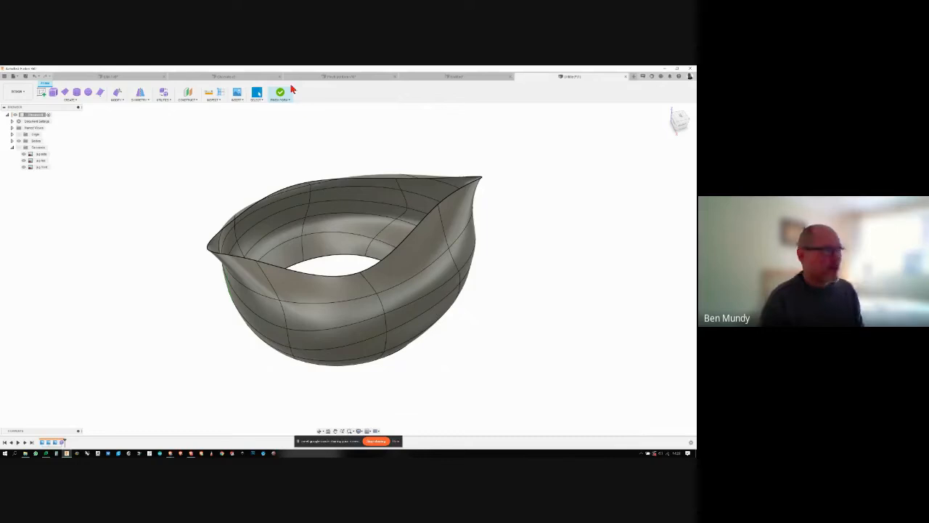
{"action": "left_click", "coordinate": [115, 100]}
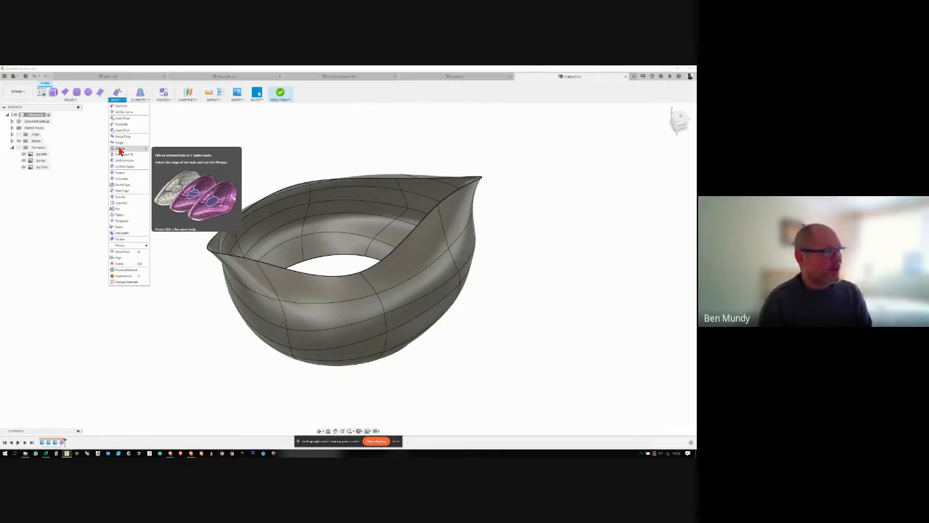
{"action": "left_click", "coordinate": [119, 150]}
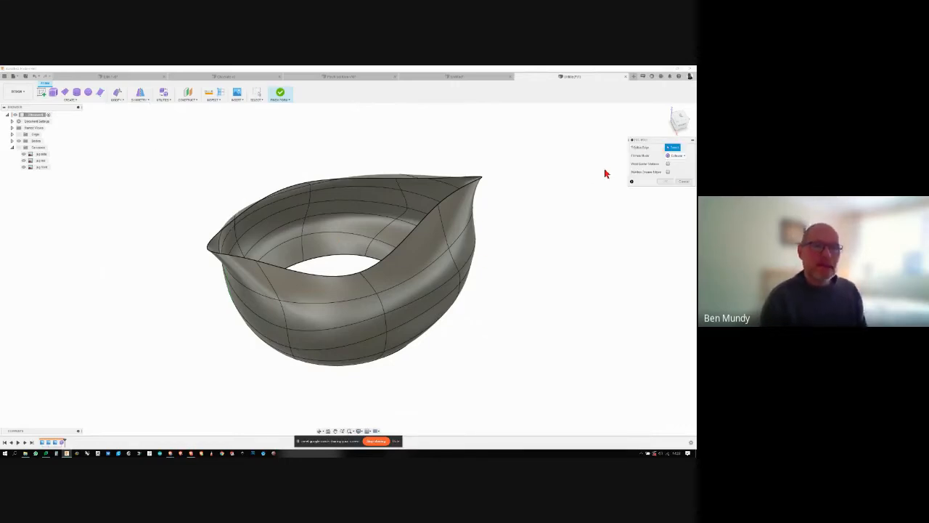
{"action": "middle_click_drag", "start_coordinate": [612, 214], "coordinate": [376, 276], "text": "shift"}
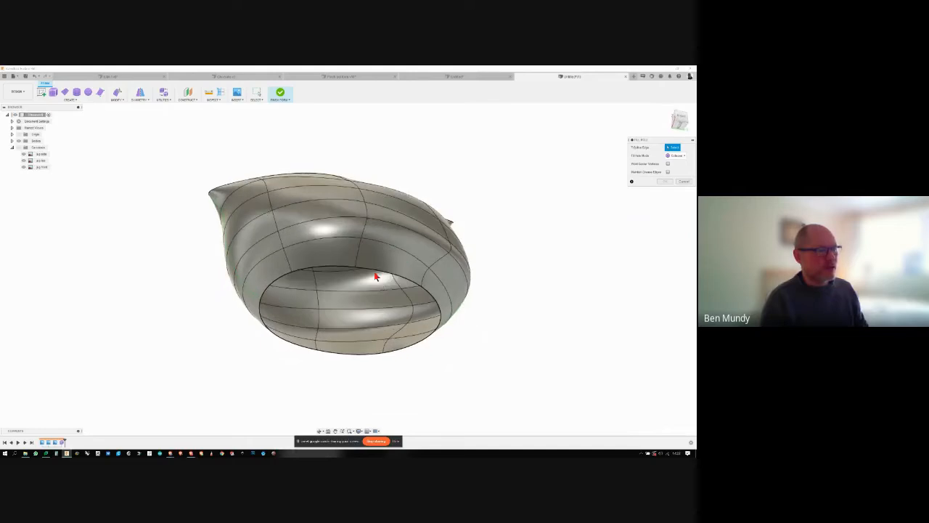
{"action": "left_click", "coordinate": [339, 268]}
{"action": "middle_click_drag", "start_coordinate": [503, 293], "coordinate": [506, 293], "text": "shift"}
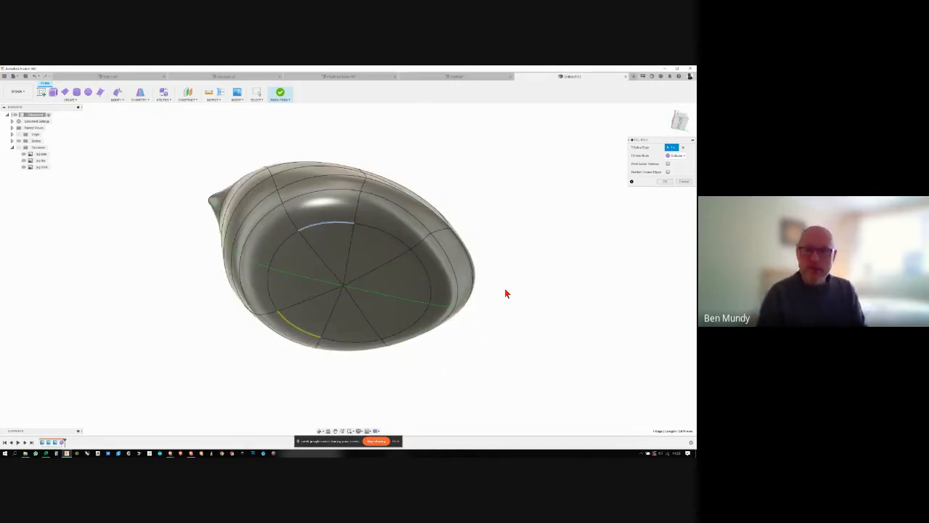
{"action": "middle_click_drag", "start_coordinate": [506, 293], "coordinate": [581, 250], "text": "shift"}
- Try the Fill Star and Reduced Star modes on the base fill, and return to Collapse
{"action": "left_click", "coordinate": [681, 156]}
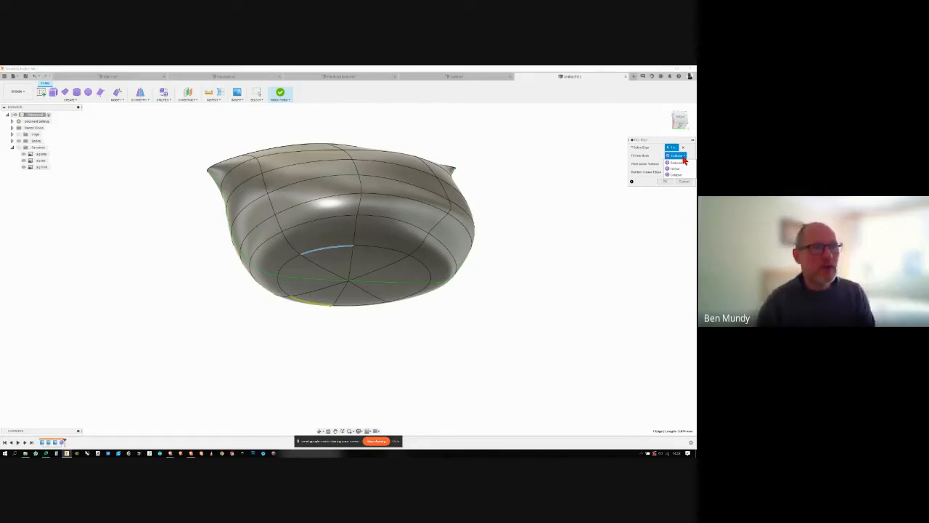
{"action": "left_click", "coordinate": [677, 173]}
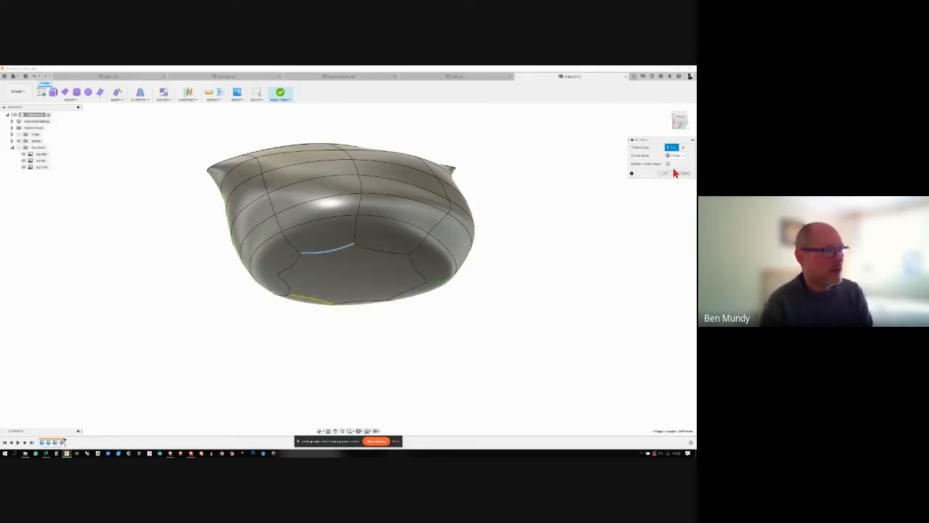
{"action": "left_click", "coordinate": [682, 157]}
{"action": "left_click", "coordinate": [685, 164]}
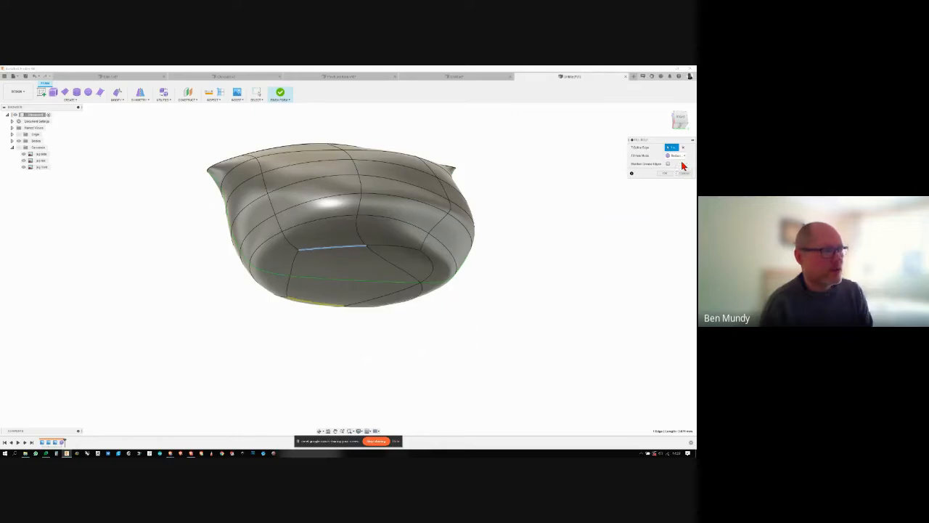
{"action": "left_click", "coordinate": [679, 156]}
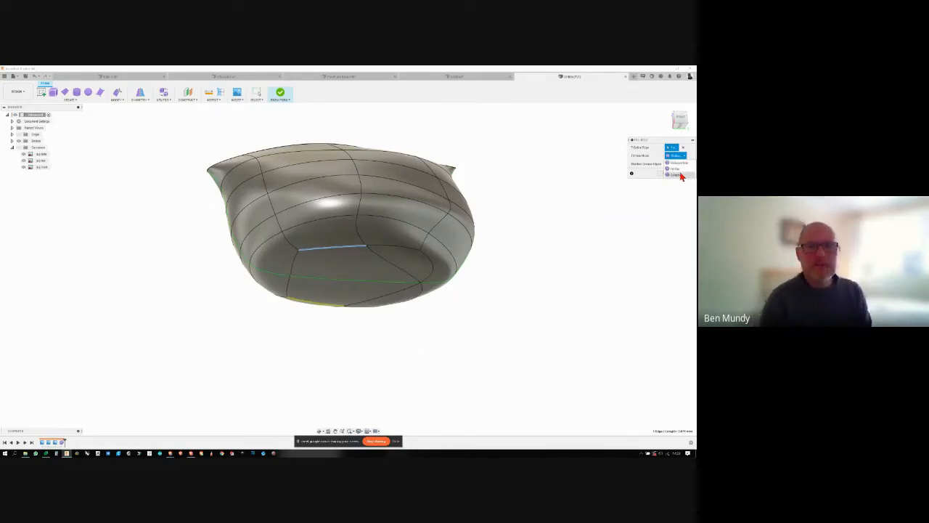
{"action": "left_click", "coordinate": [681, 175]}
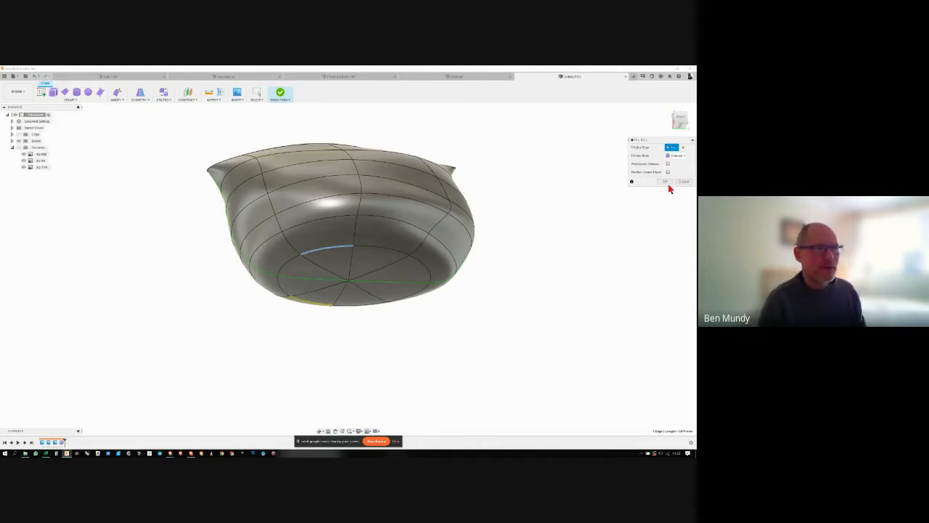
- Maintain the crease edges around the base fill to give a flat bottom, and accept the fill
{"action": "left_click", "coordinate": [668, 172]}
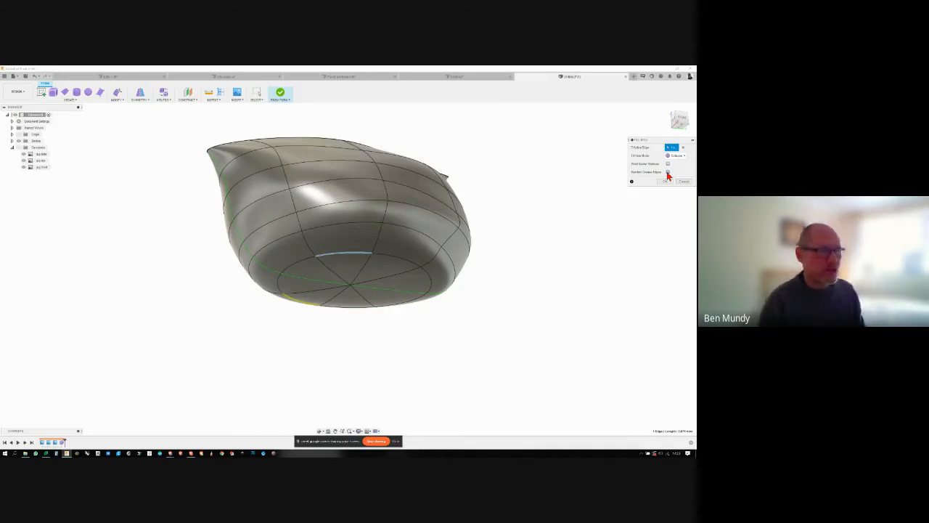
{"action": "left_click", "coordinate": [668, 173]}
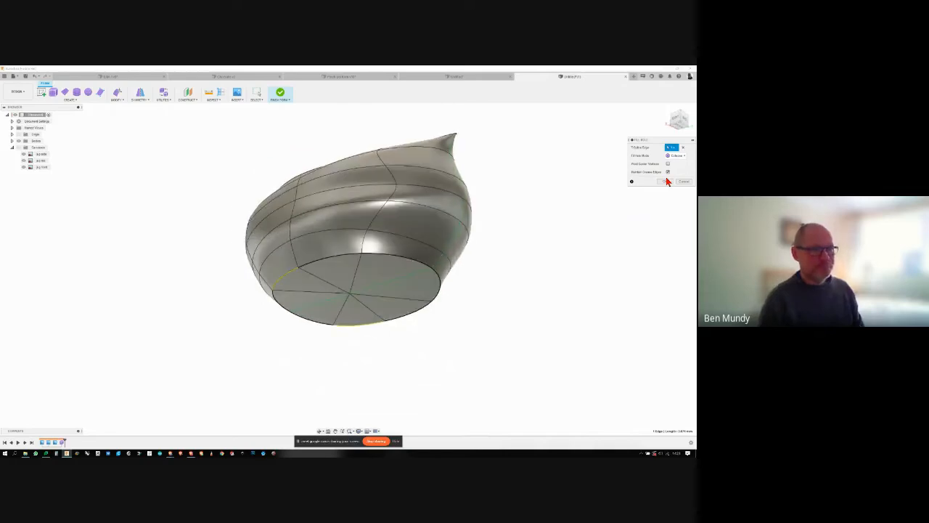
{"action": "left_click", "coordinate": [665, 181]}
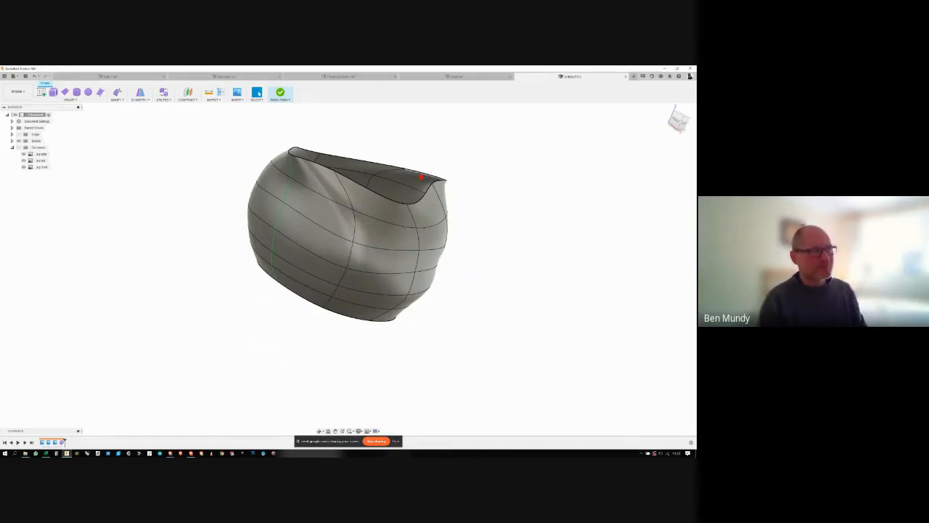
{"action": "left_click", "coordinate": [410, 177]}
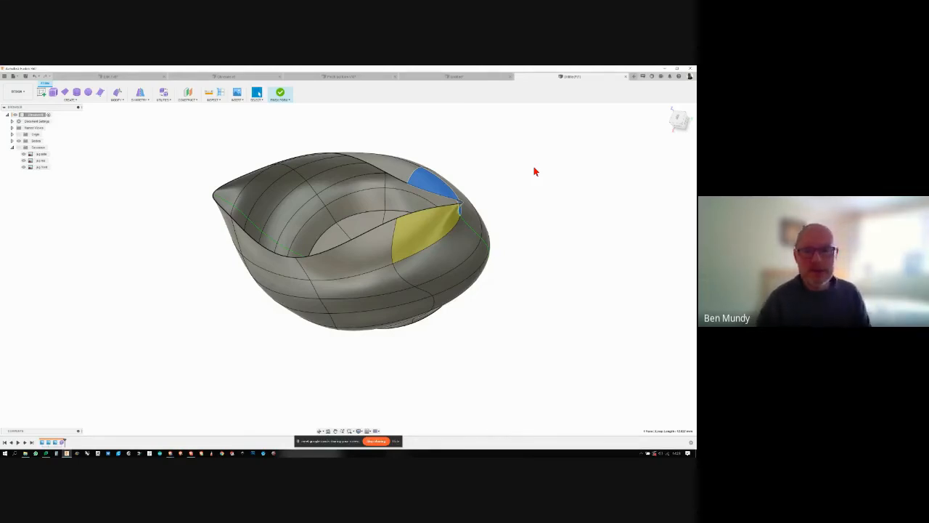
{"action": "left_click", "coordinate": [533, 172]}
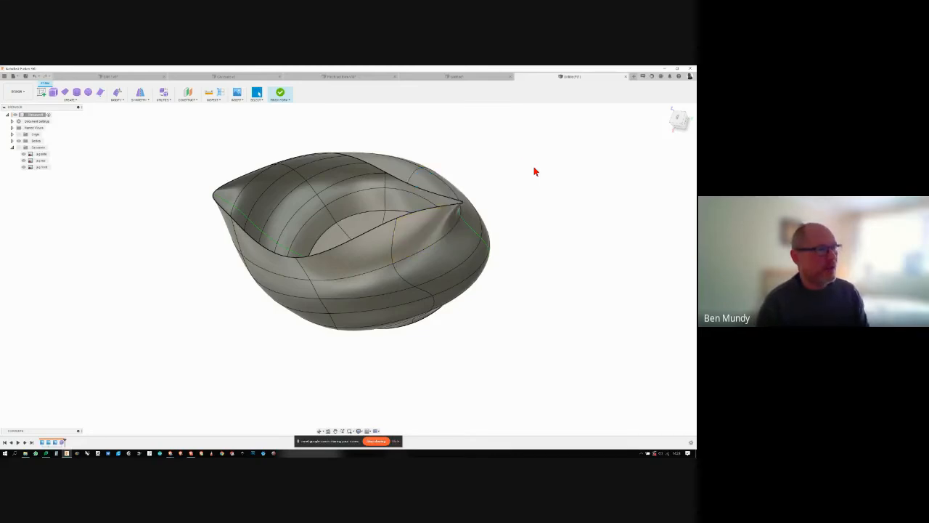
{"action": "middle_click_drag", "start_coordinate": [280, 147], "coordinate": [118, 100], "text": "shift"}
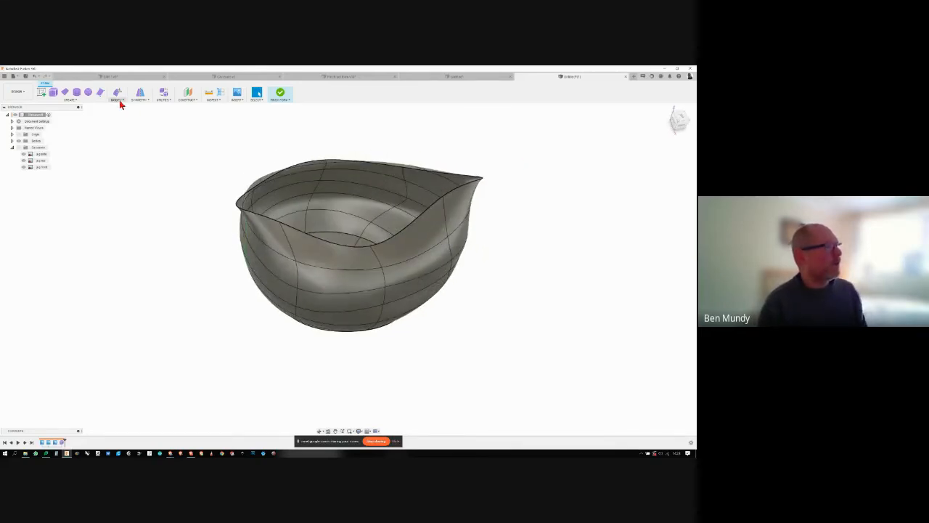
- Apply Thicken to the jug body and set the thickness to 1 mm
{"action": "left_click", "coordinate": [117, 98]}
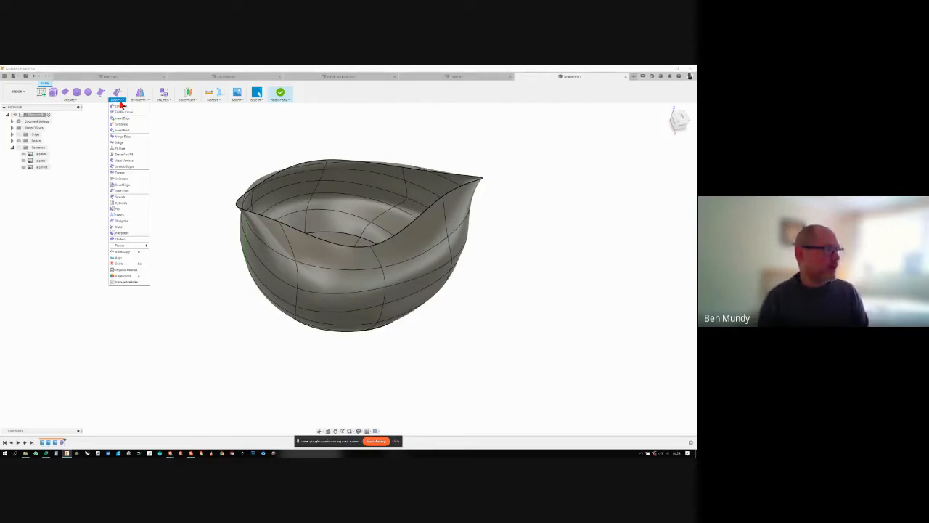
{"action": "left_click", "coordinate": [116, 240]}
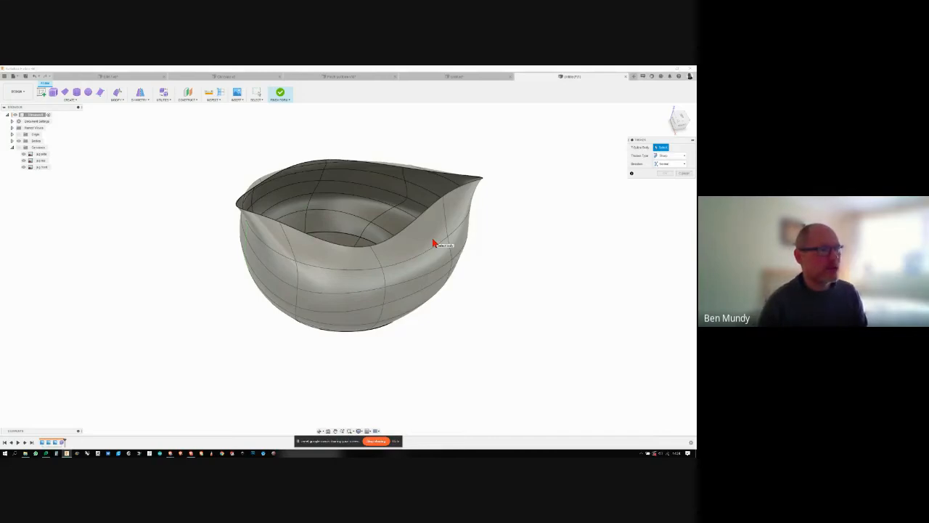
{"action": "left_click", "coordinate": [433, 242]}
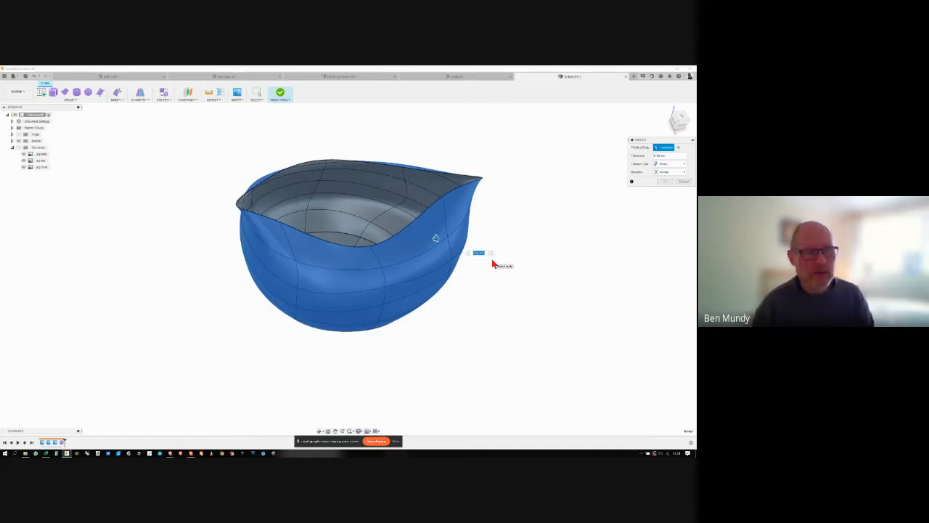
{"action": "type", "text": "2"}
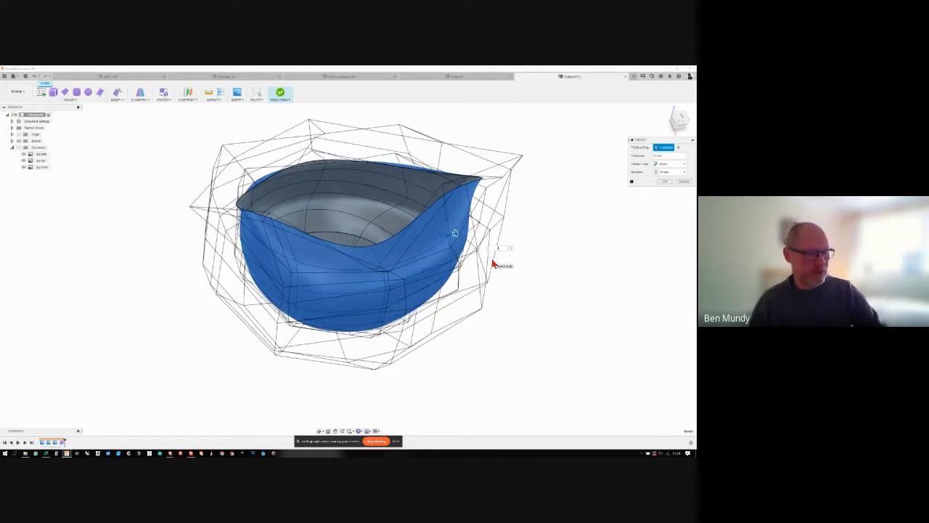
{"action": "key", "text": "BackSpace"}
{"action": "type", "text": "1"}
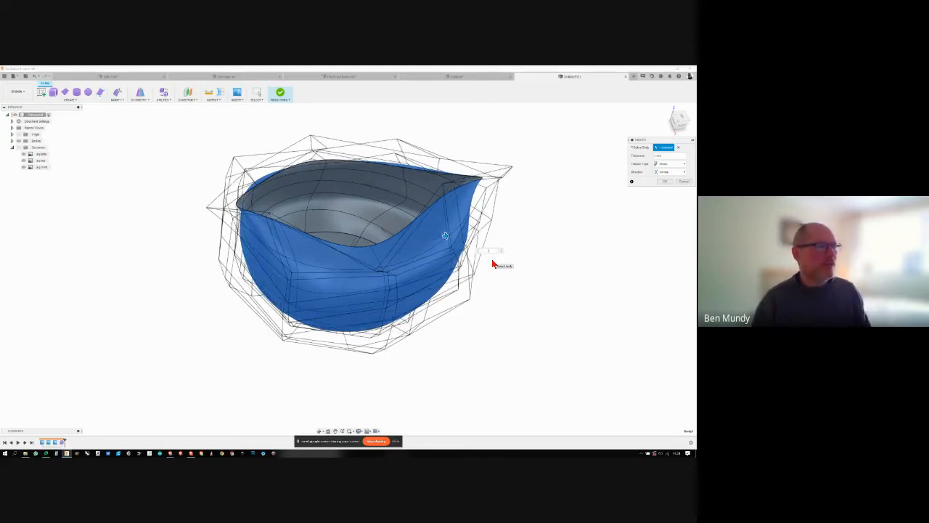
{"action": "middle_click_drag", "start_coordinate": [492, 264], "coordinate": [492, 264], "text": "shift"}
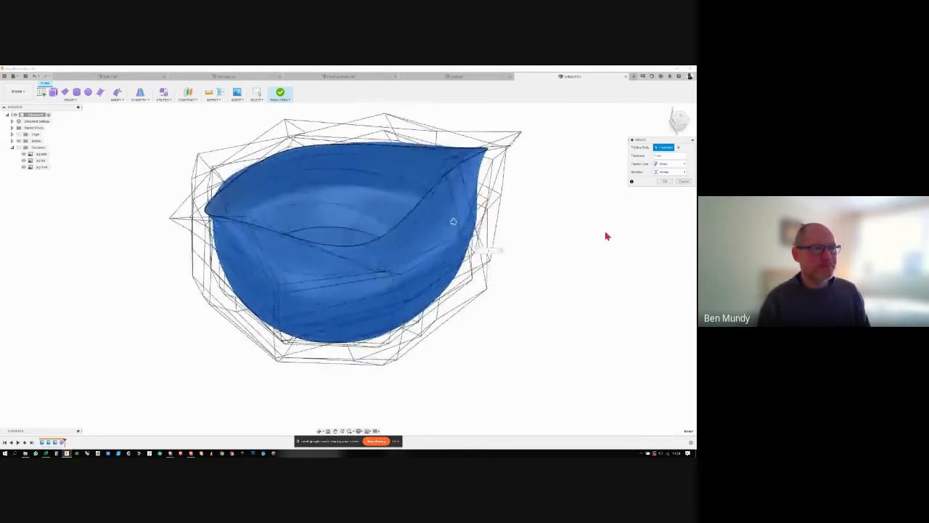
{"action": "middle_click_drag", "start_coordinate": [629, 205], "coordinate": [629, 206], "text": "shift"}
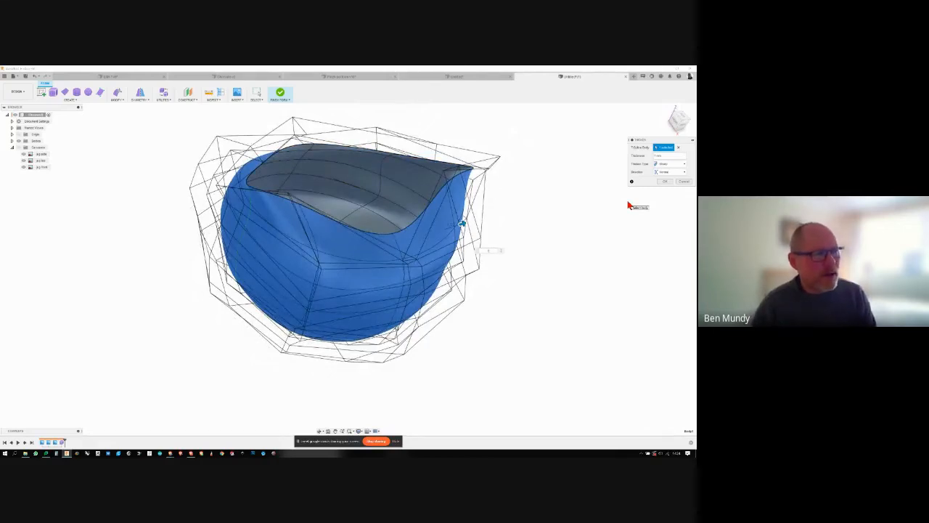
- Change the thicken type to Soft, accept the thickening, and check the jug's rounded rim from several sides
{"action": "left_click", "coordinate": [678, 165]}
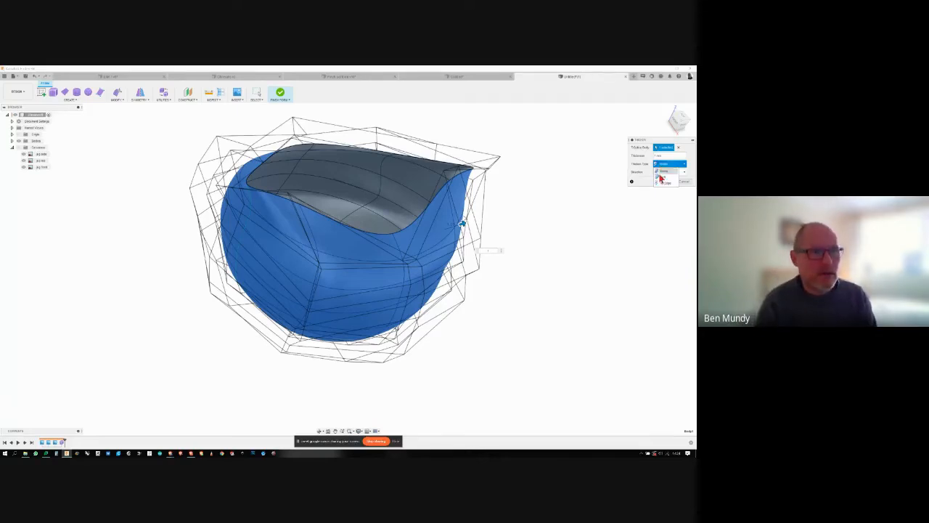
{"action": "left_click", "coordinate": [660, 176]}
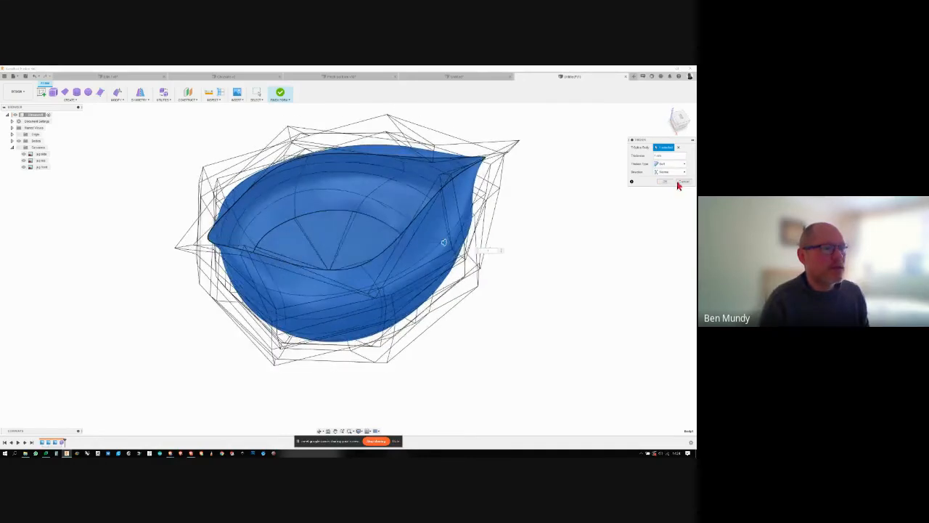
{"action": "left_click", "coordinate": [668, 182]}
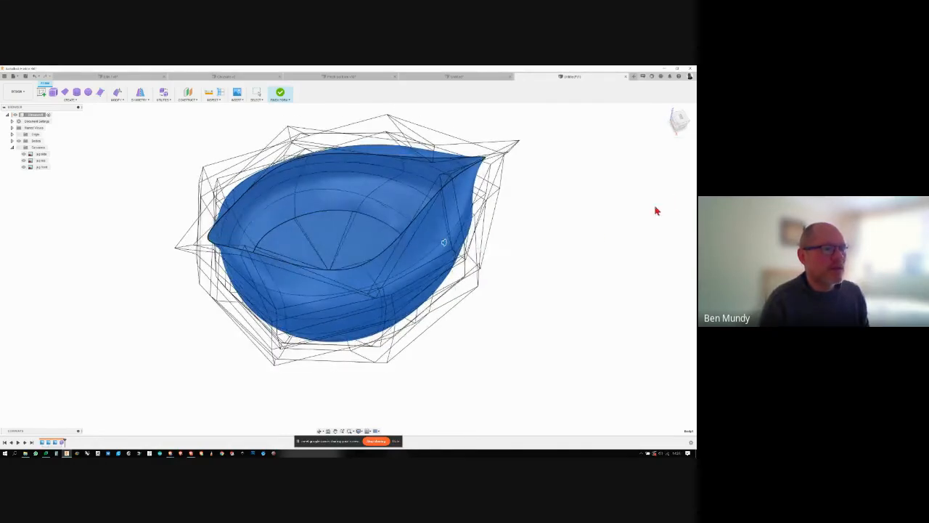
{"action": "left_click", "coordinate": [604, 239]}
{"action": "middle_click_drag", "start_coordinate": [590, 244], "coordinate": [580, 240], "text": "shift"}
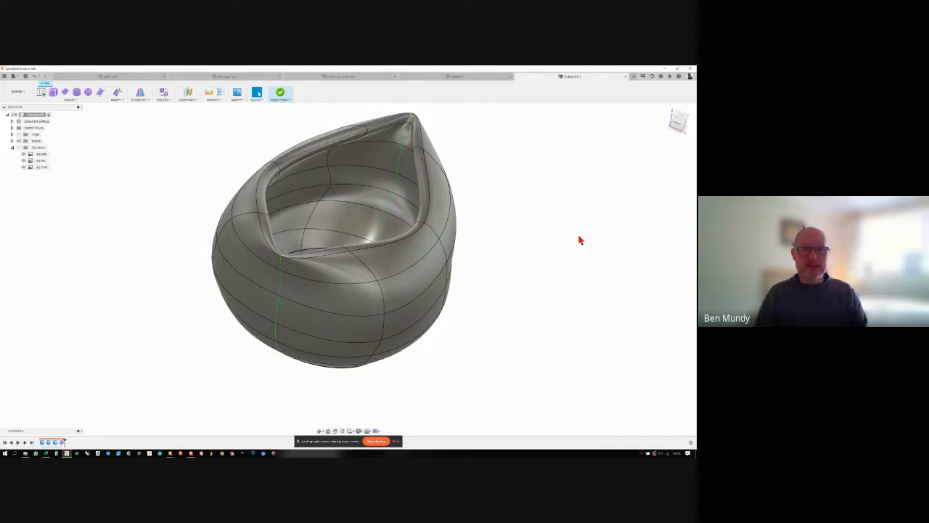
{"action": "middle_click_drag", "start_coordinate": [387, 218], "coordinate": [324, 144], "text": "shift"}
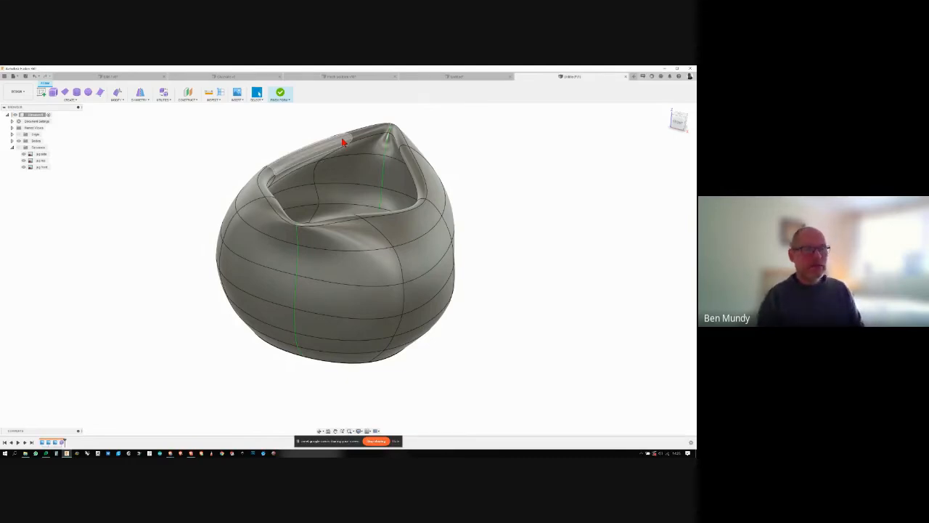
{"action": "middle_click_drag", "start_coordinate": [342, 142], "coordinate": [504, 238], "text": "shift"}
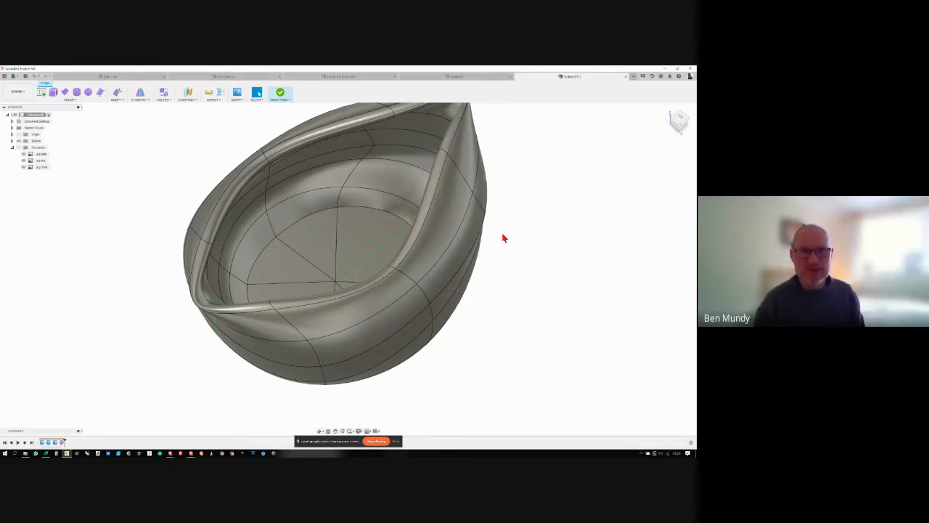
{"action": "mouse_move", "coordinate": [504, 238]}
{"action": "middle_mouse_down", "text": "shift"}
{"action": "mouse_move", "coordinate": [503, 258]}
{"action": "mouse_move", "coordinate": [516, 233]}
{"action": "middle_mouse_up", "text": "shift"}
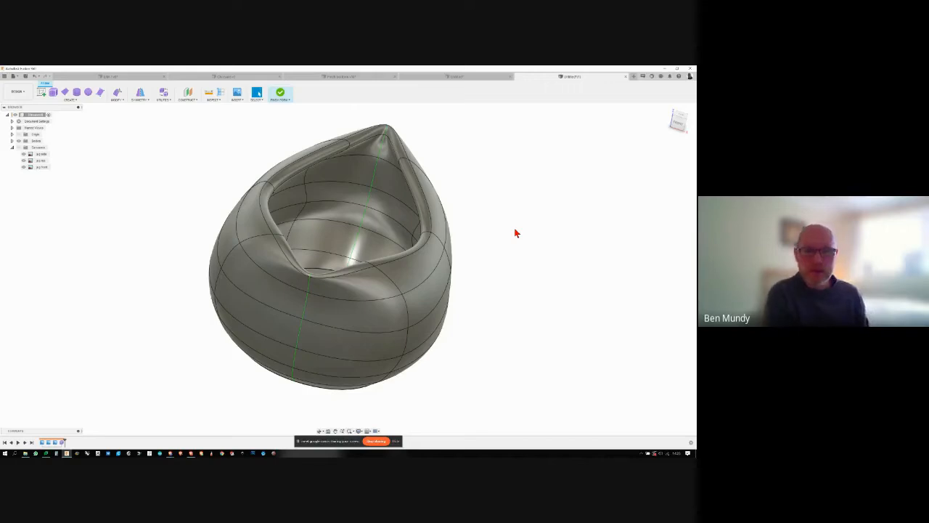
- Edit the form, pull the side face just below the rim near the lower tip outwards with its mirrored counterpart, and accept the edit
{"action": "key", "text": "ctrl+z"}
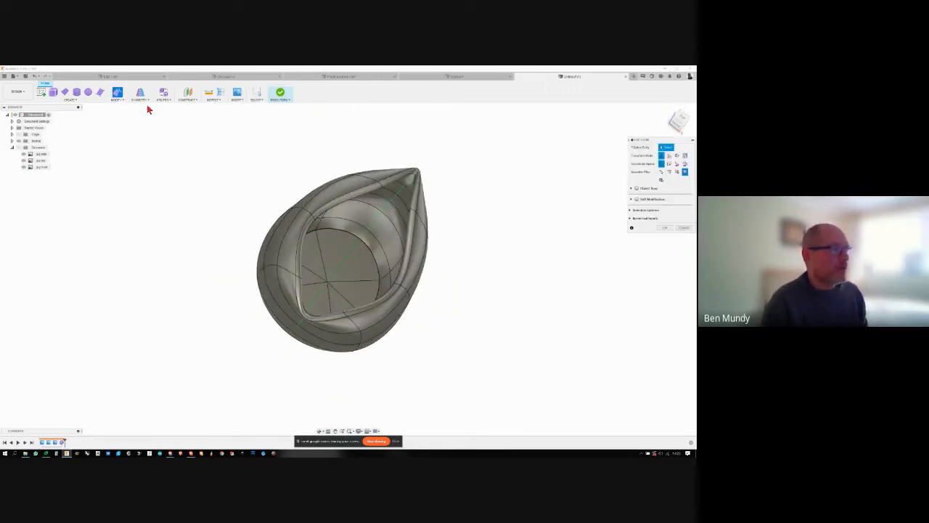
{"action": "left_click", "coordinate": [117, 97]}
{"action": "middle_click_drag", "start_coordinate": [253, 191], "coordinate": [281, 227], "text": "shift"}
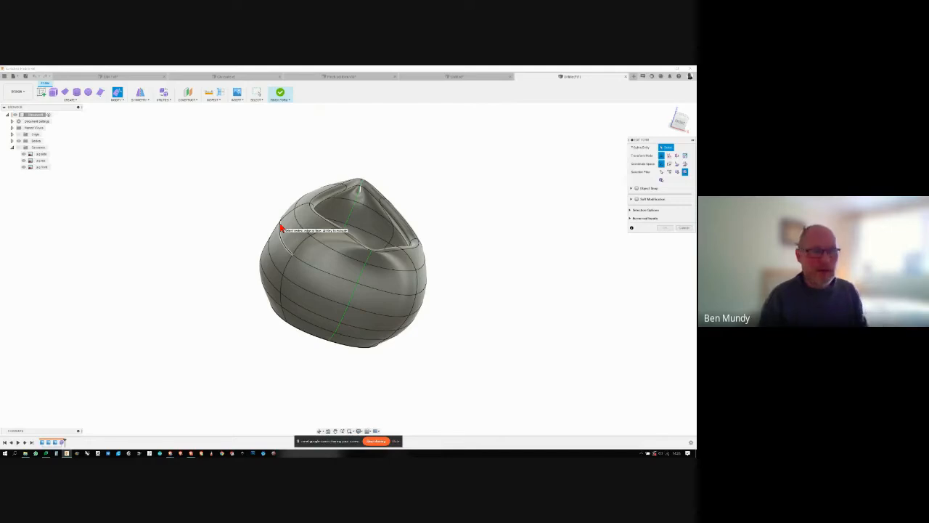
{"action": "middle_click_drag", "start_coordinate": [281, 228], "coordinate": [311, 259], "text": "shift"}
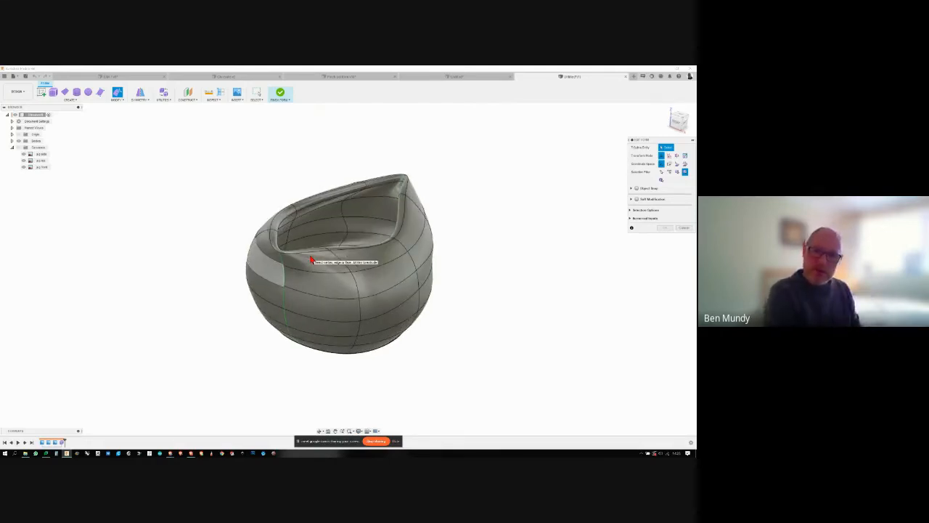
{"action": "middle_click_drag", "start_coordinate": [310, 260], "coordinate": [426, 275], "text": "shift"}
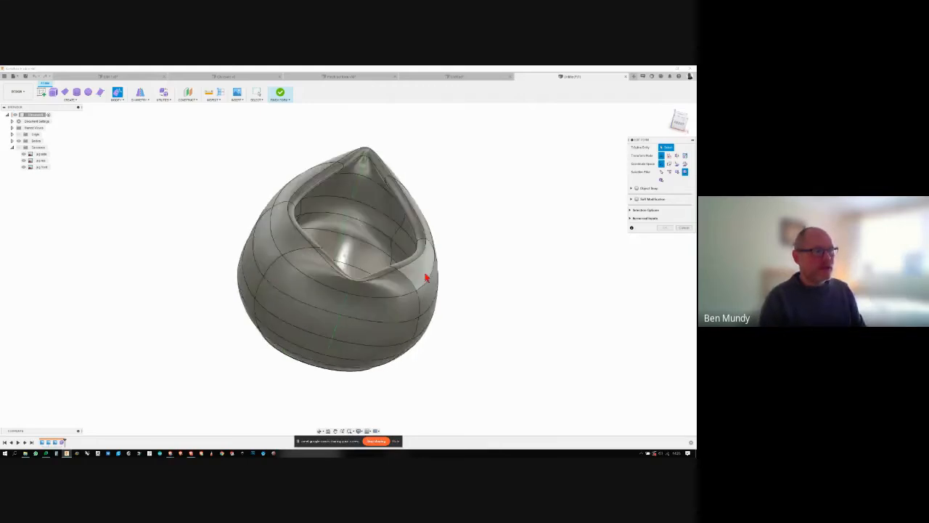
{"action": "scroll", "coordinate": [425, 261], "scroll_direction": "up", "scroll_amount": 2}
{"action": "left_click", "coordinate": [434, 263]}
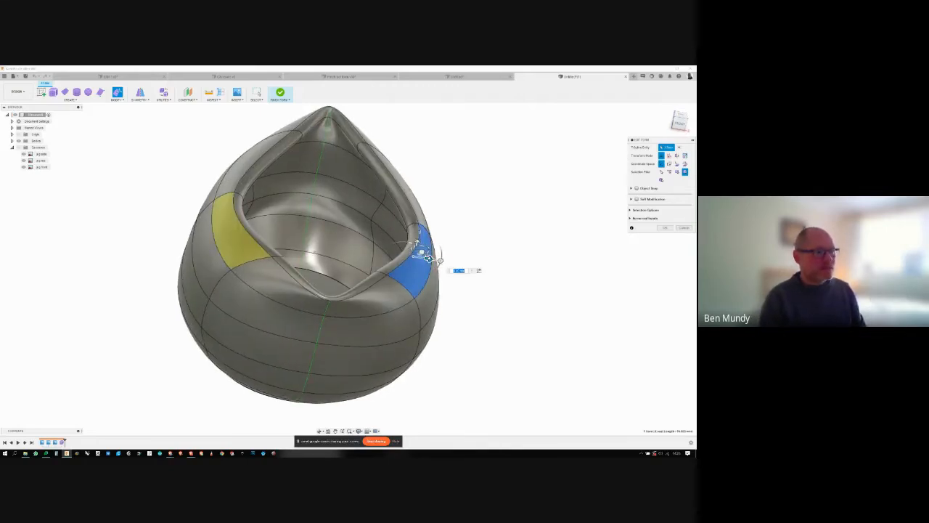
{"action": "left_click_drag", "start_coordinate": [430, 261], "coordinate": [470, 266]}
{"action": "middle_click_drag", "start_coordinate": [407, 276], "coordinate": [430, 266], "text": "shift"}
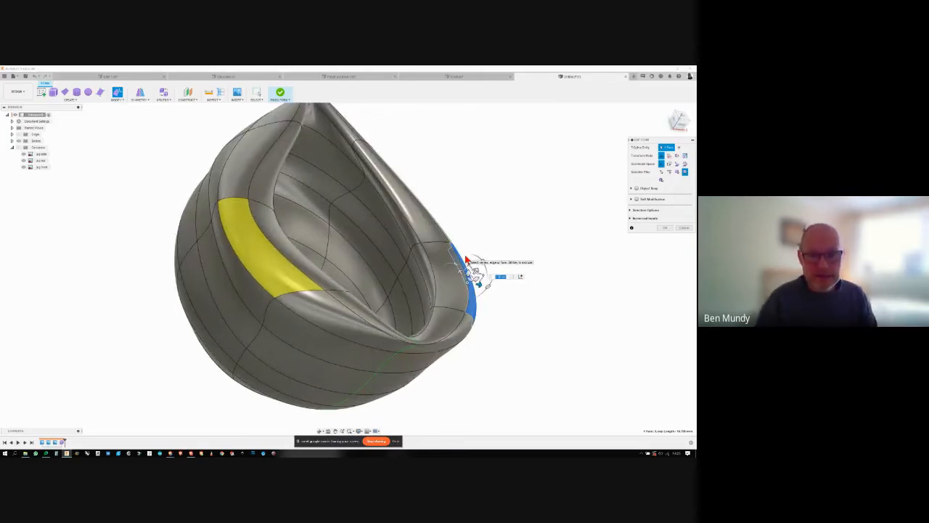
{"action": "middle_click_drag", "start_coordinate": [472, 263], "coordinate": [486, 291], "text": "shift"}
{"action": "left_click_drag", "start_coordinate": [446, 281], "coordinate": [423, 280]}
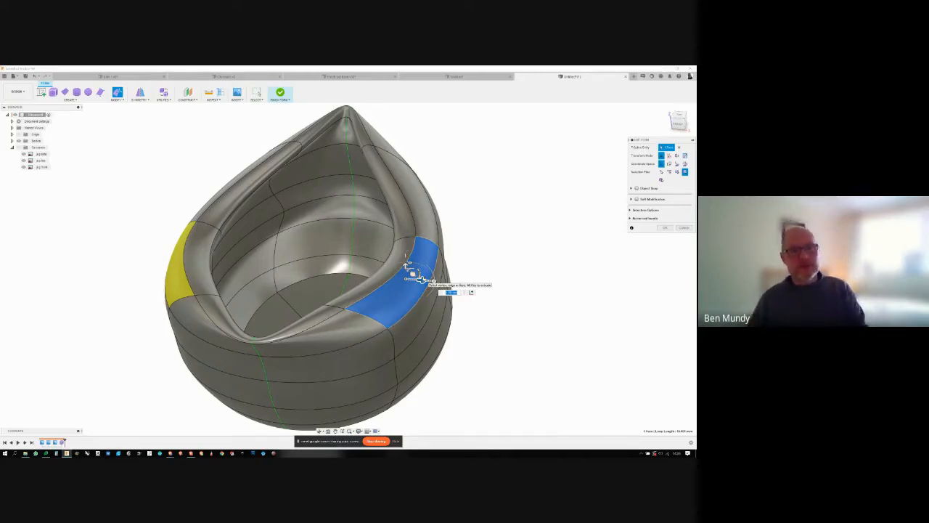
{"action": "middle_click_drag", "start_coordinate": [420, 280], "coordinate": [532, 213], "text": "shift"}
{"action": "left_click", "coordinate": [532, 214]}
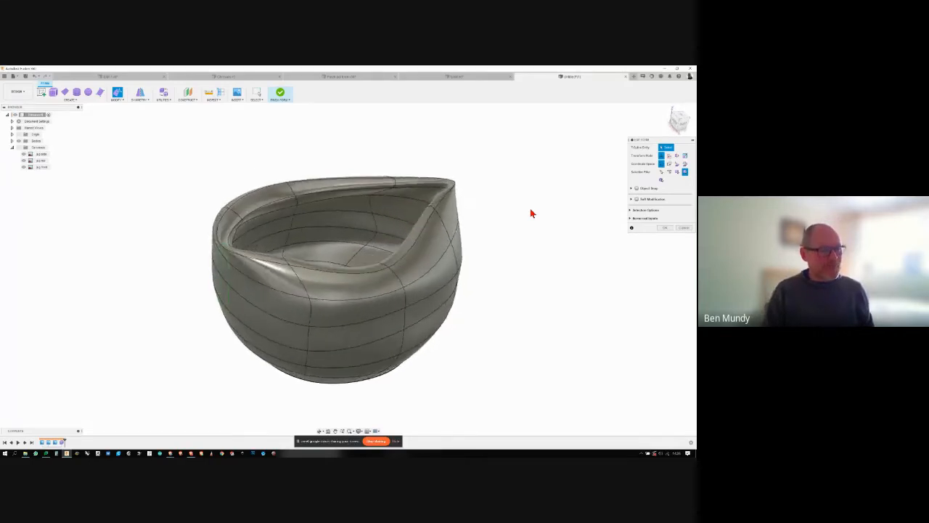
{"action": "left_click", "coordinate": [667, 229]}
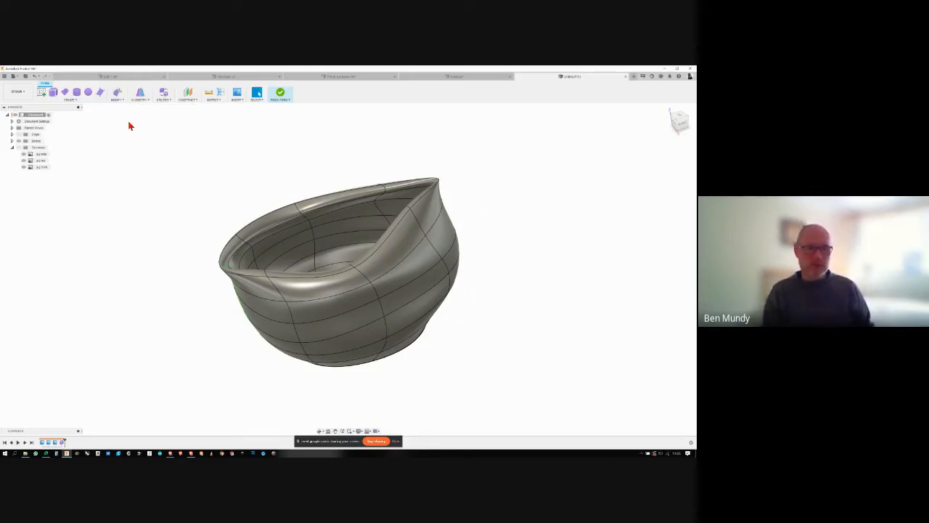
{"action": "left_click", "coordinate": [116, 99]}
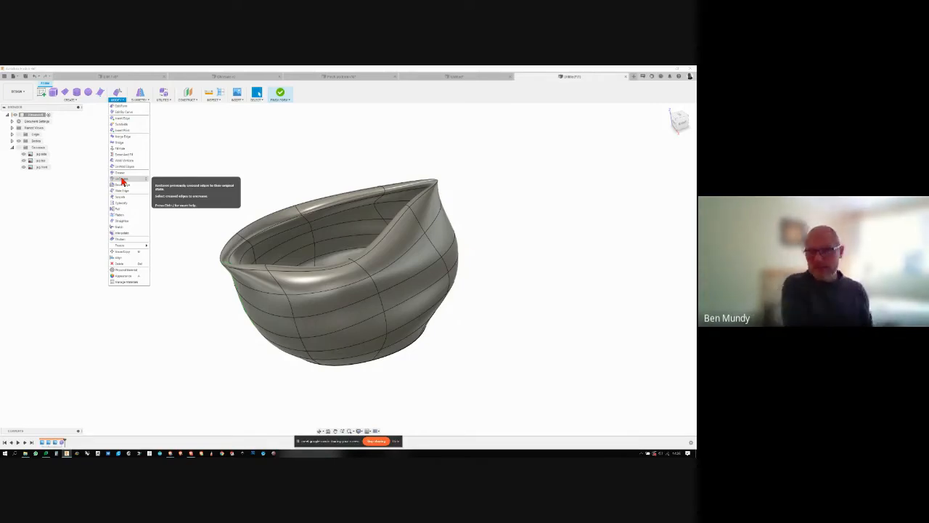
{"action": "left_click", "coordinate": [176, 156]}
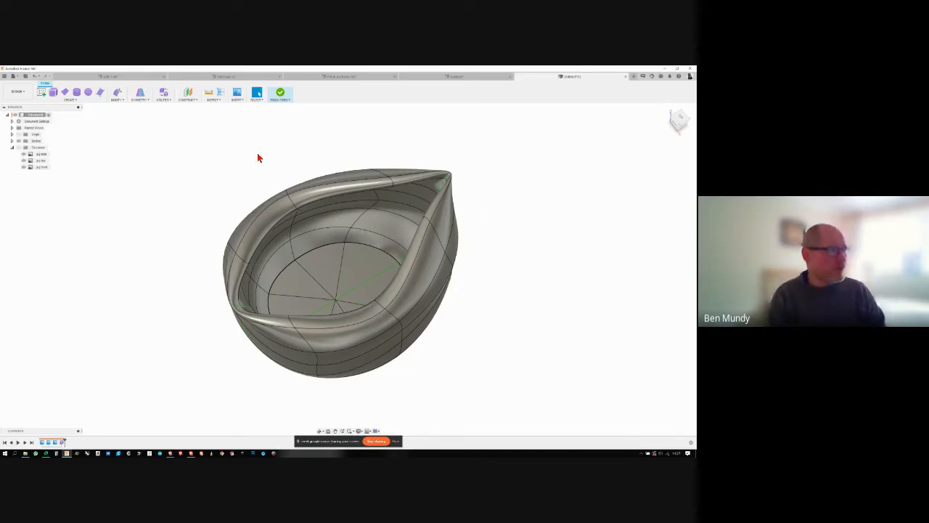
- Try to finish the form, and return to form editing to examine the highlighted rim faces at the higher tip
{"action": "middle_click_drag", "start_coordinate": [596, 219], "coordinate": [342, 116], "text": "shift"}
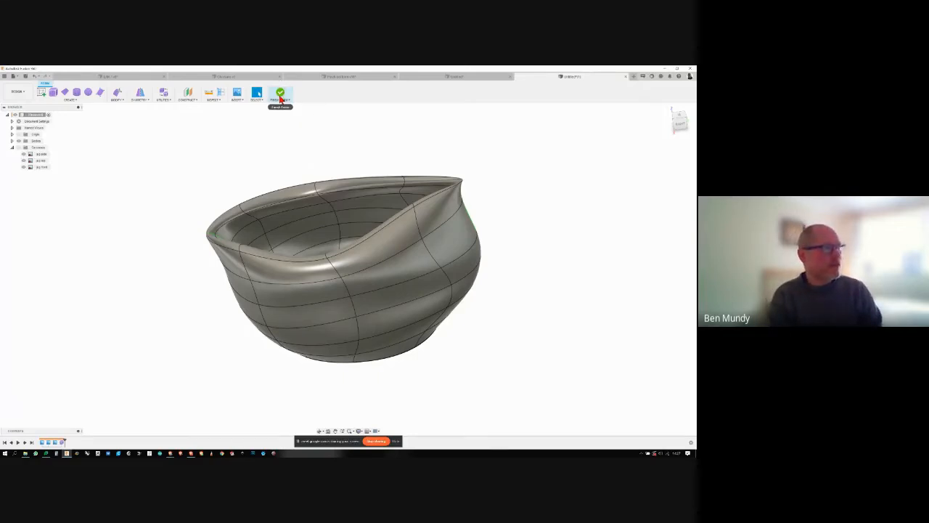
{"action": "left_click", "coordinate": [280, 98]}
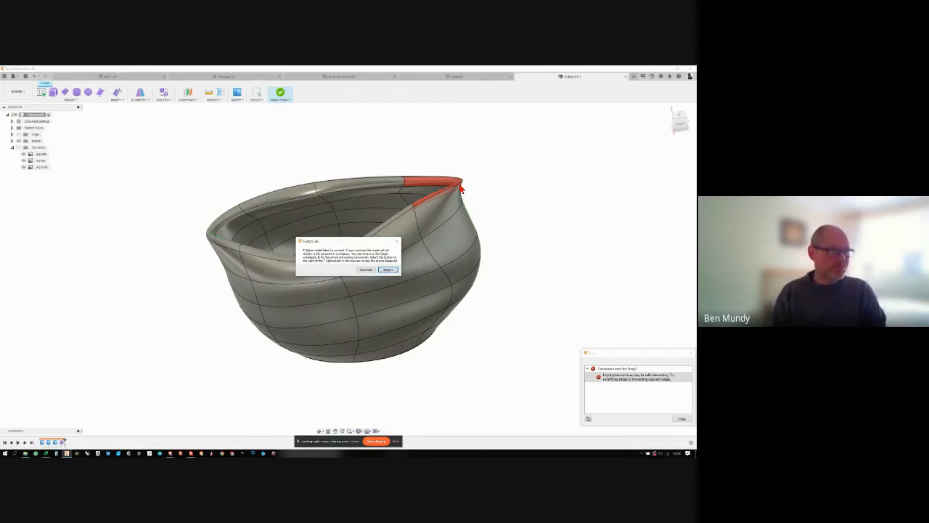
{"action": "left_click", "coordinate": [389, 270]}
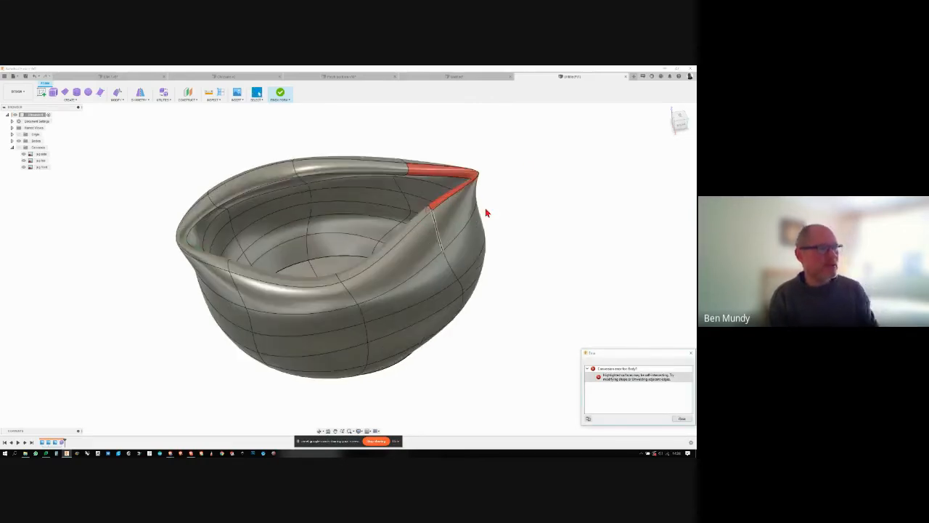
{"action": "scroll", "coordinate": [523, 166], "scroll_direction": "up", "scroll_amount": 6}
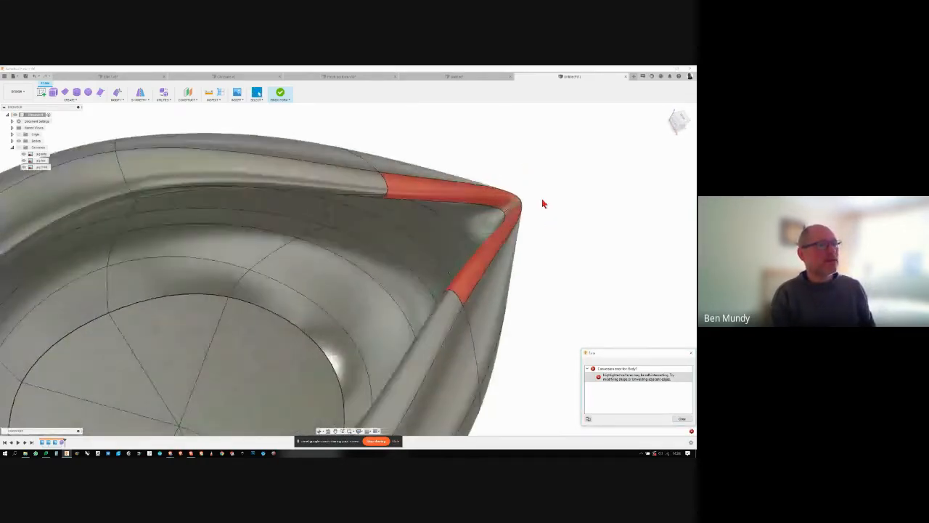
{"action": "middle_click_drag", "start_coordinate": [543, 204], "coordinate": [474, 267], "text": "shift"}
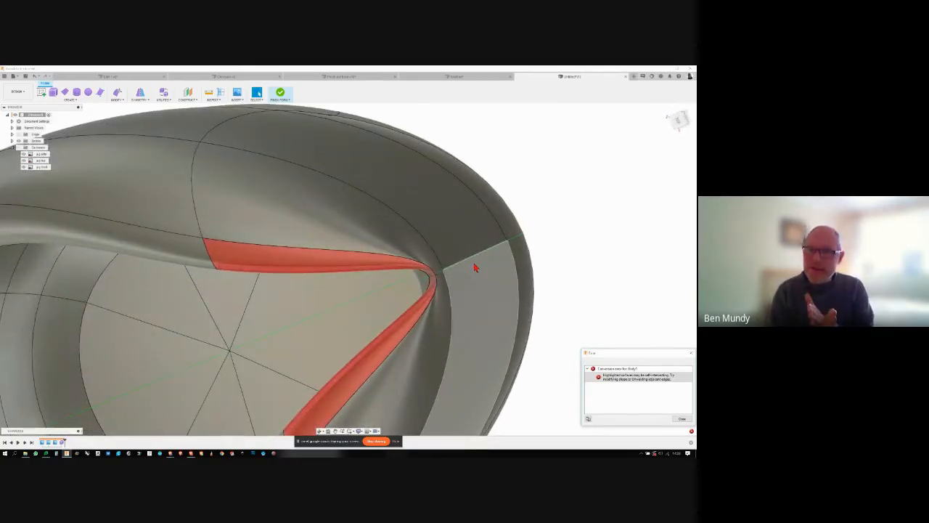
{"action": "middle_click_drag", "start_coordinate": [475, 267], "coordinate": [527, 241], "text": "shift"}
{"action": "scroll", "coordinate": [527, 241], "scroll_direction": "down", "scroll_amount": 4}
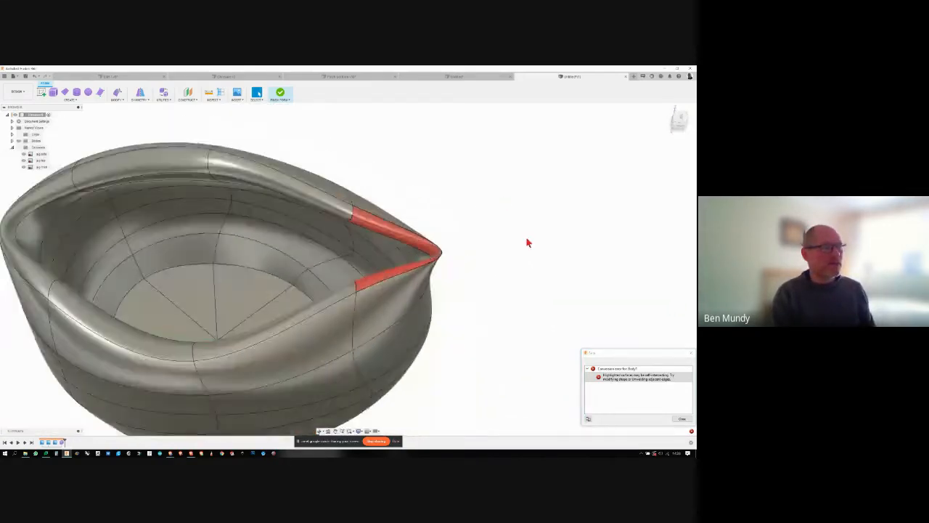
- Edit the form, move the short centreline edge at the higher rim tip to reshape the pinched rim, and accept the edit
{"action": "left_click", "coordinate": [117, 92]}
{"action": "scroll", "coordinate": [421, 263], "scroll_direction": "up", "scroll_amount": 5}
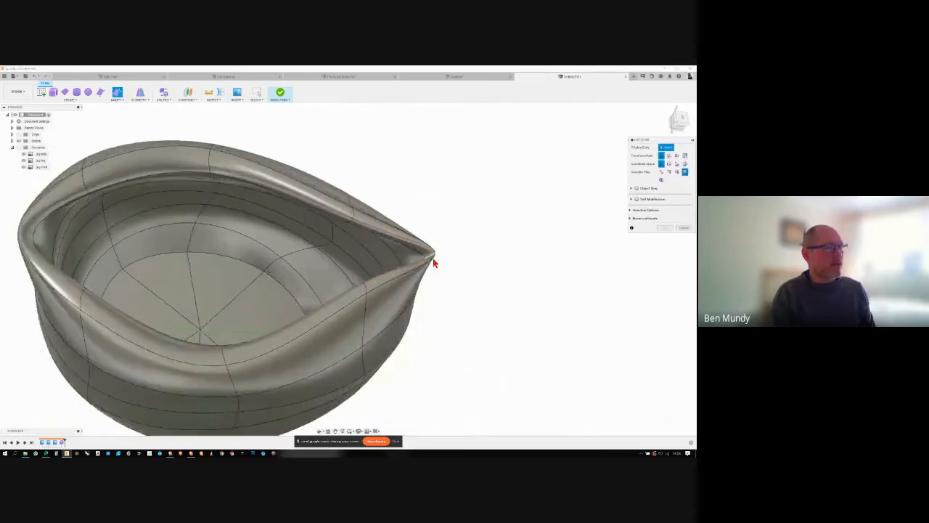
{"action": "scroll", "coordinate": [384, 185], "scroll_direction": "up", "scroll_amount": 3}
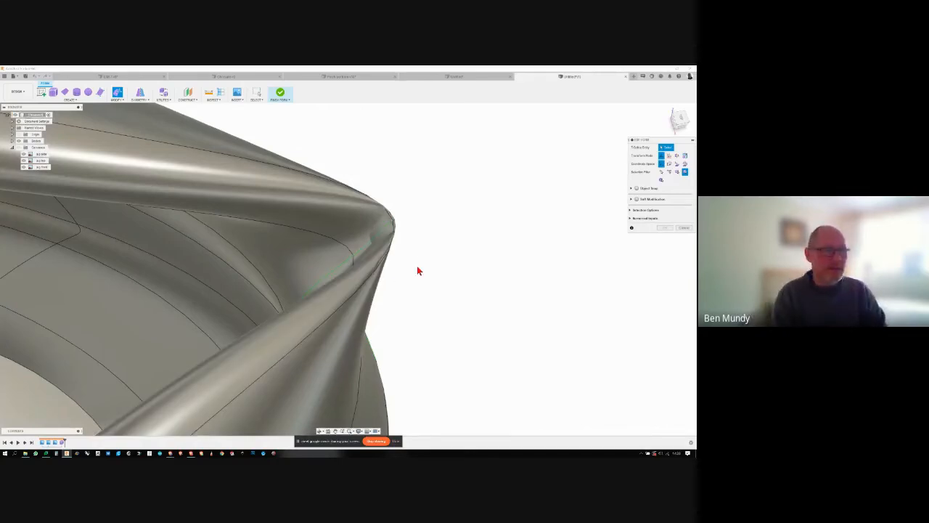
{"action": "left_click", "coordinate": [363, 252]}
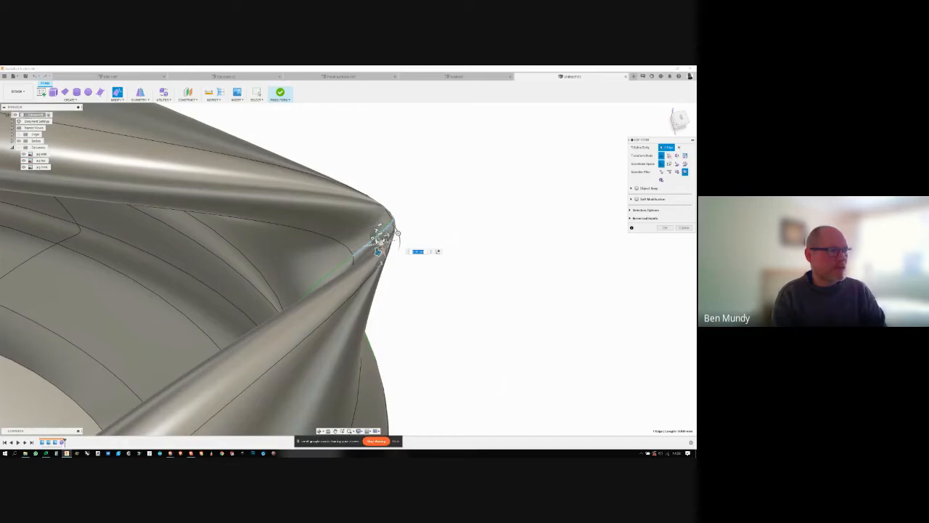
{"action": "left_click_drag", "start_coordinate": [377, 251], "coordinate": [214, 268]}
{"action": "scroll", "coordinate": [385, 228], "scroll_direction": "down", "scroll_amount": 5}
{"action": "middle_click_drag", "start_coordinate": [393, 226], "coordinate": [616, 232], "text": "shift"}
{"action": "left_click", "coordinate": [661, 229]}
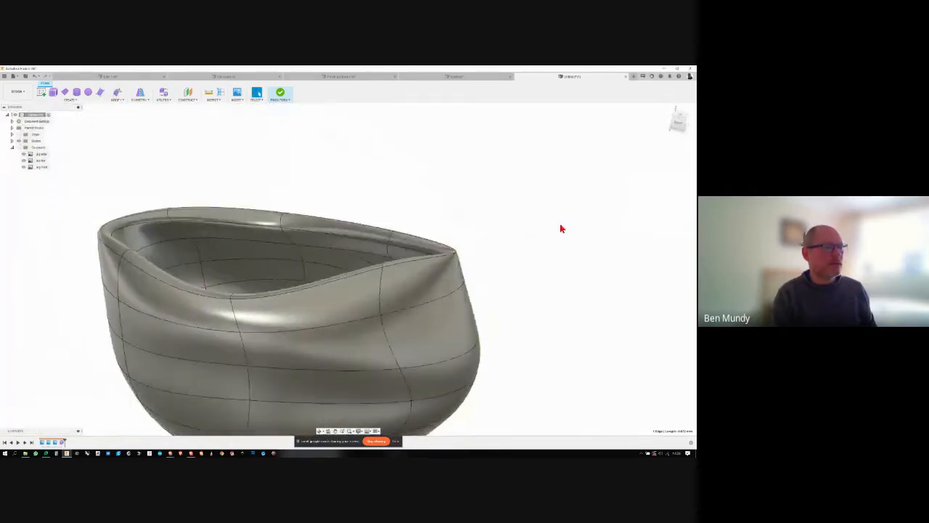
- Finish the form to convert it into a solid body, and inspect the jug from the side
{"action": "left_click", "coordinate": [280, 92]}
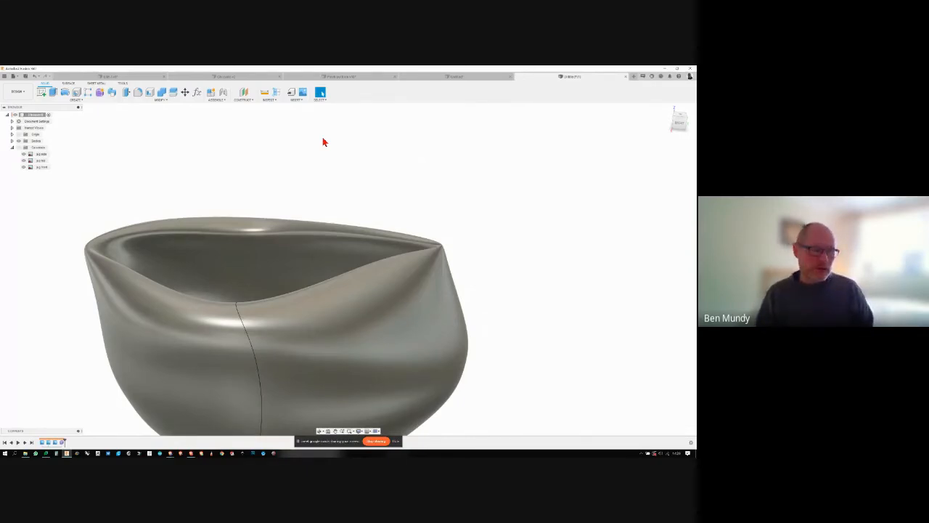
{"action": "middle_click_drag", "start_coordinate": [324, 142], "coordinate": [61, 110], "text": "shift"}
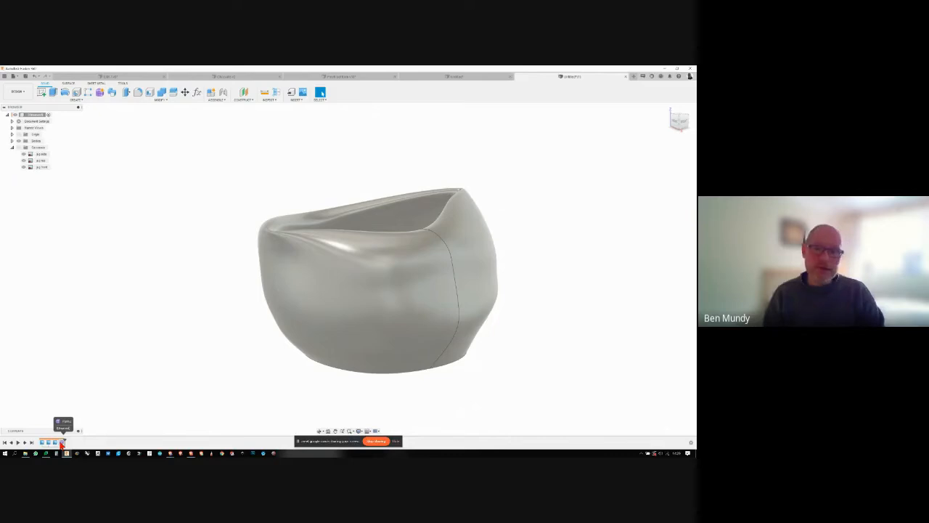
- Reopen the form feature for editing, return to the solid model, and view the jug's interior from above
{"action": "left_click", "coordinate": [62, 442]}
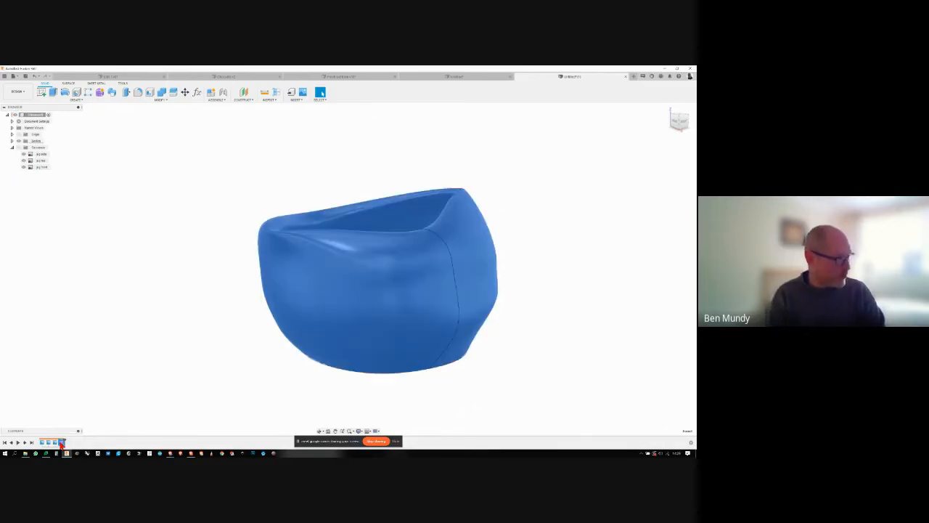
{"action": "right_click", "coordinate": [61, 442]}
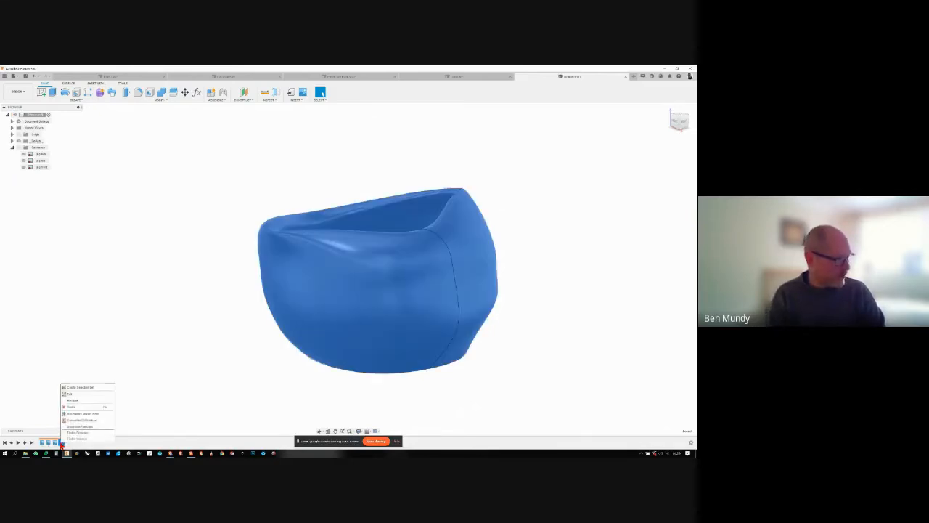
{"action": "left_click", "coordinate": [73, 395]}
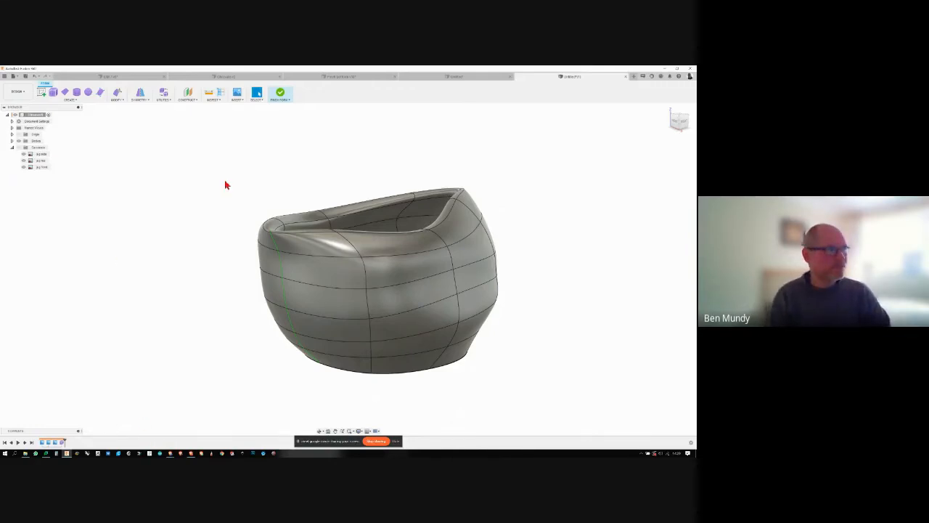
{"action": "left_click", "coordinate": [280, 92]}
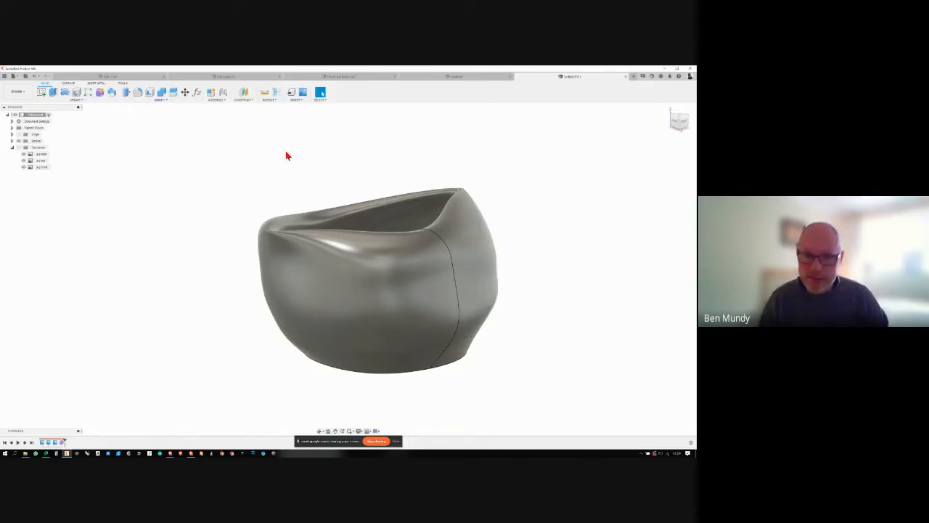
{"action": "middle_click_drag", "start_coordinate": [287, 155], "coordinate": [271, 171], "text": "shift"}
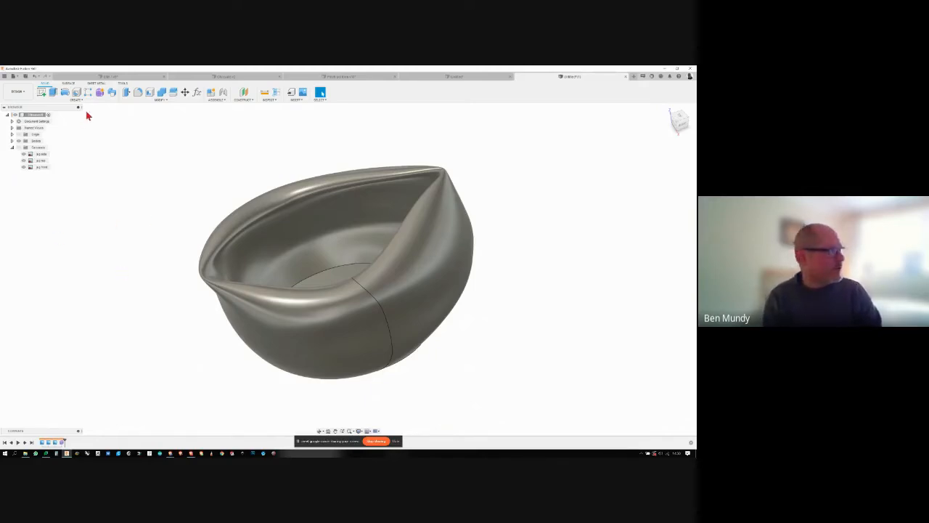
- List the design's bodies and toggle the jug body's visibility off and on to identify it
{"action": "left_click", "coordinate": [13, 77]}
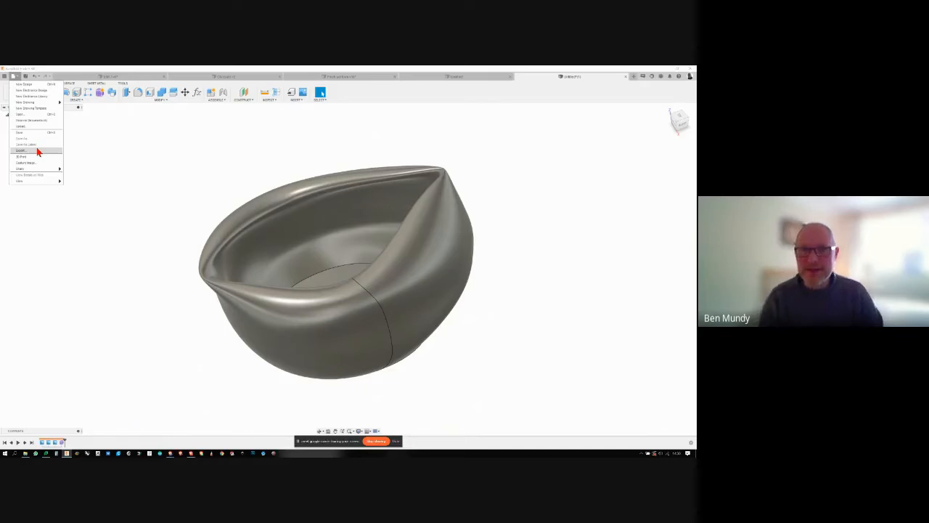
{"action": "left_click", "coordinate": [112, 167]}
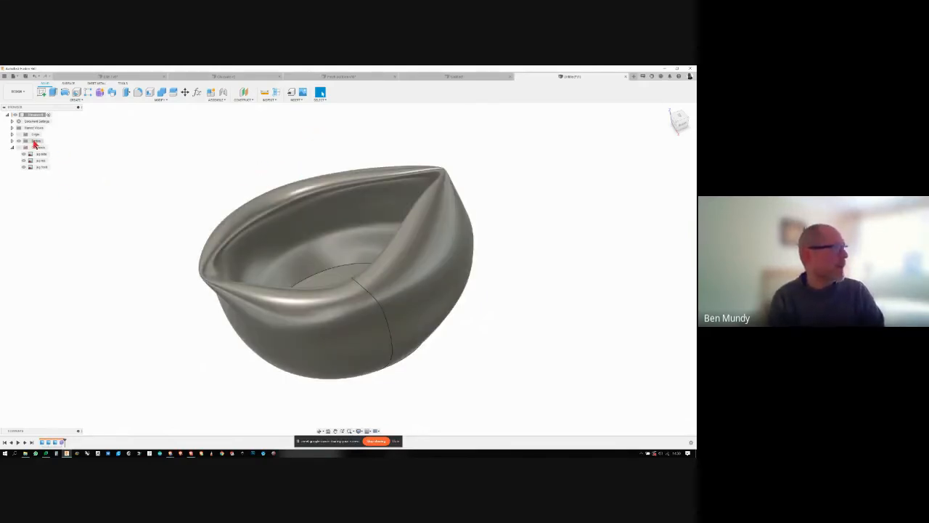
{"action": "left_click", "coordinate": [12, 143]}
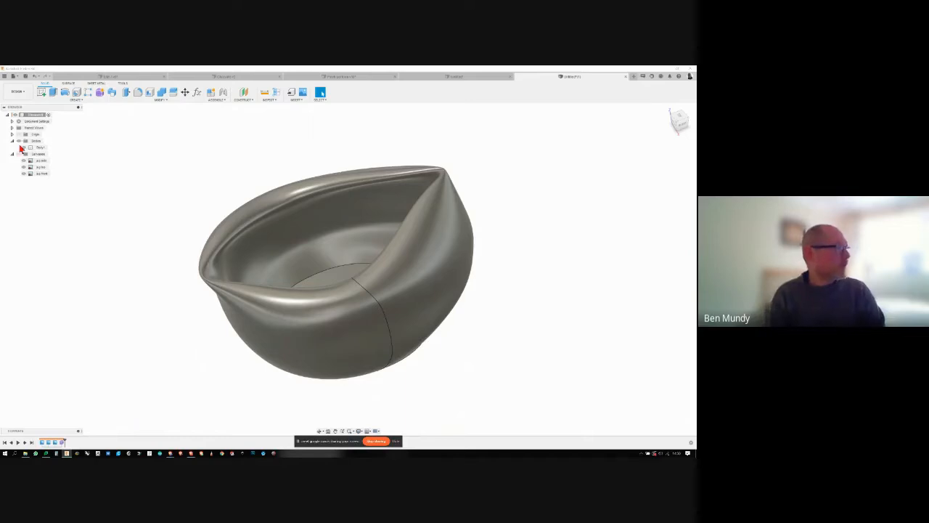
{"action": "left_click", "coordinate": [24, 148]}
{"action": "left_click", "coordinate": [24, 148]}
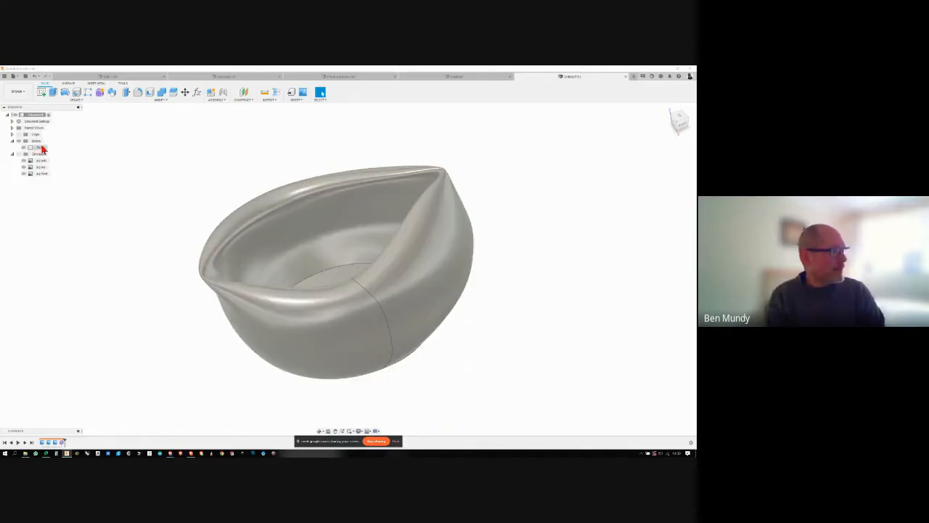
- Start saving the jug body as a mesh with High refinement, without sending it to a 3D print utility
{"action": "right_click", "coordinate": [43, 149]}
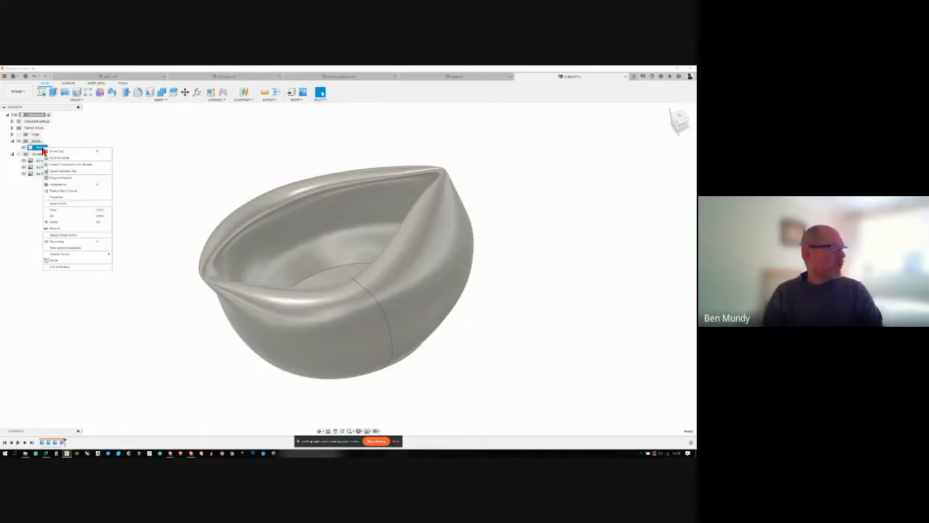
{"action": "left_click", "coordinate": [65, 205]}
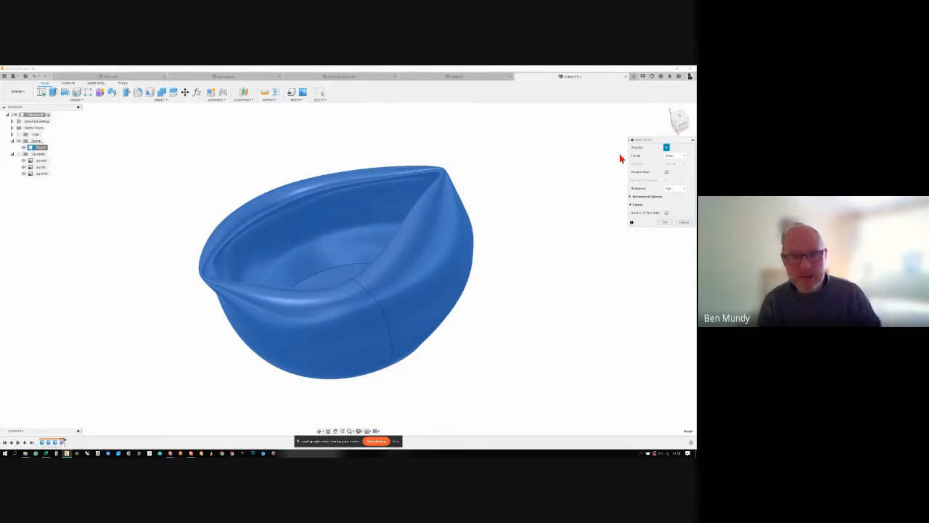
{"action": "left_click", "coordinate": [683, 190]}
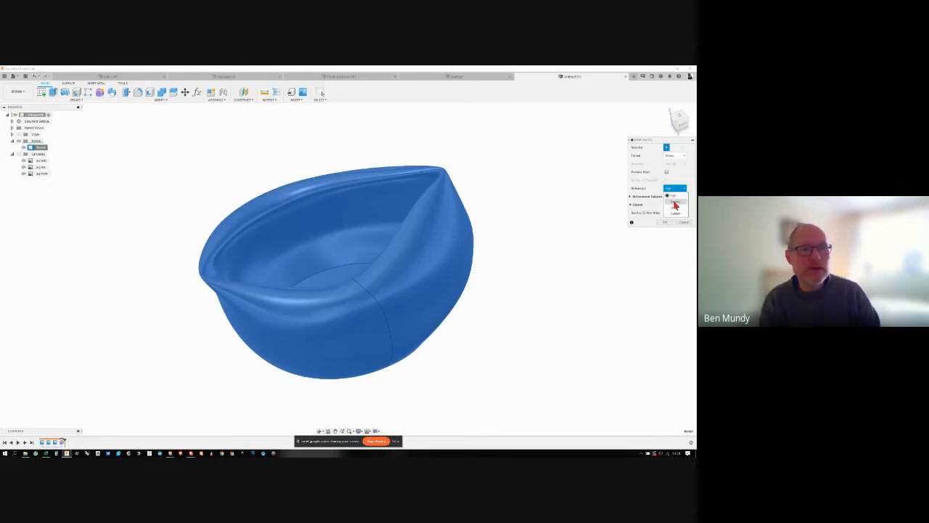
{"action": "left_click", "coordinate": [673, 196]}
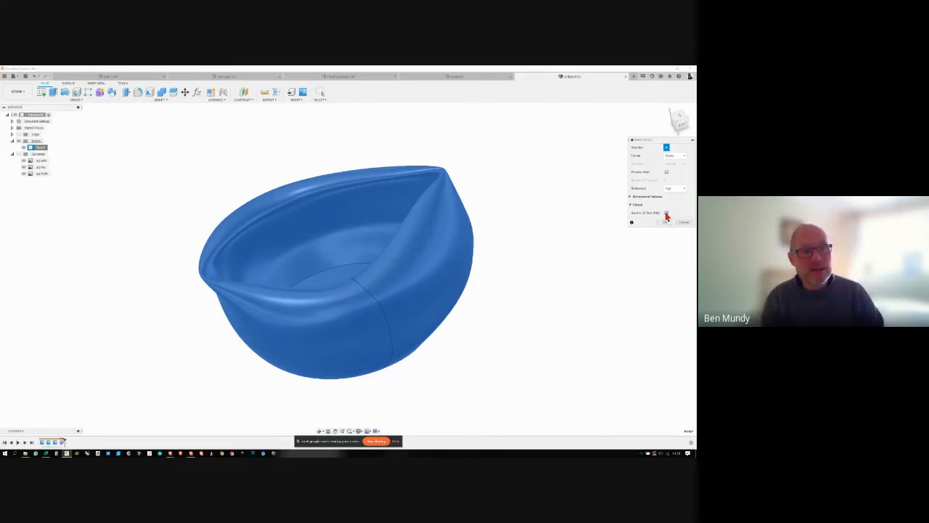
{"action": "left_click", "coordinate": [668, 214]}
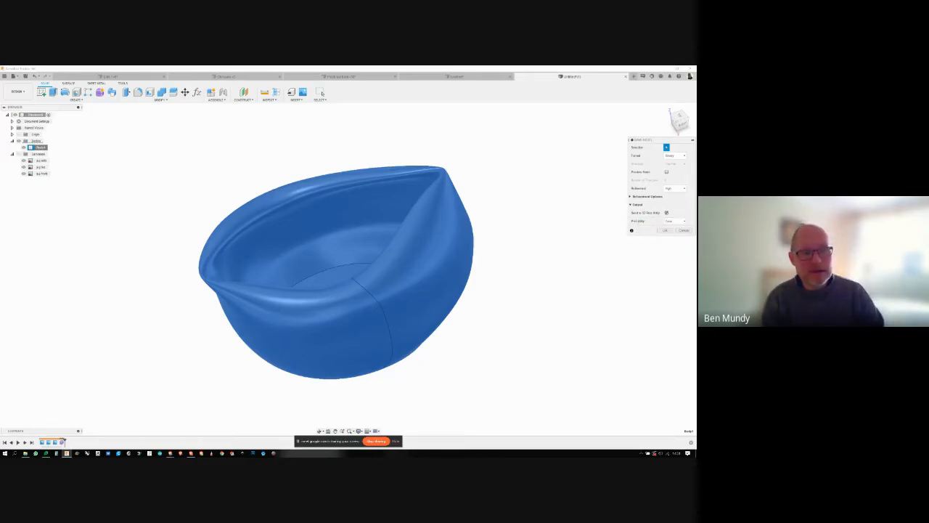
{"action": "left_click", "coordinate": [666, 213]}
- Accept the mesh settings and save the STL file to the Desktop as "pinch pot"
{"action": "left_click", "coordinate": [664, 223]}
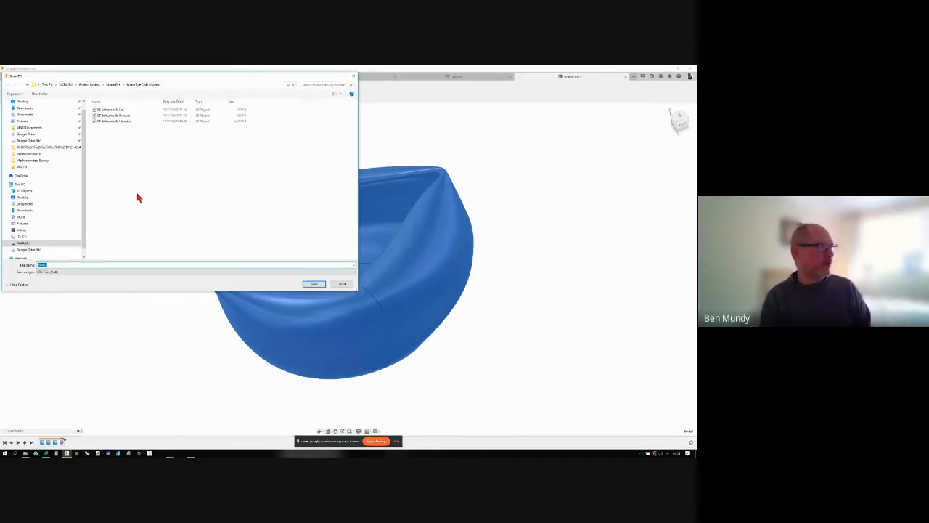
{"action": "left_click", "coordinate": [76, 198]}
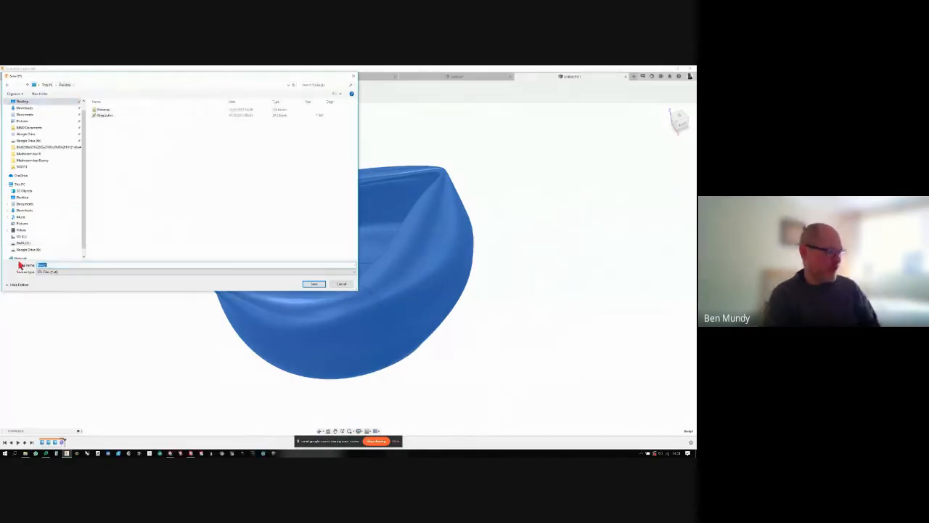
{"action": "type", "text": "Pin"}
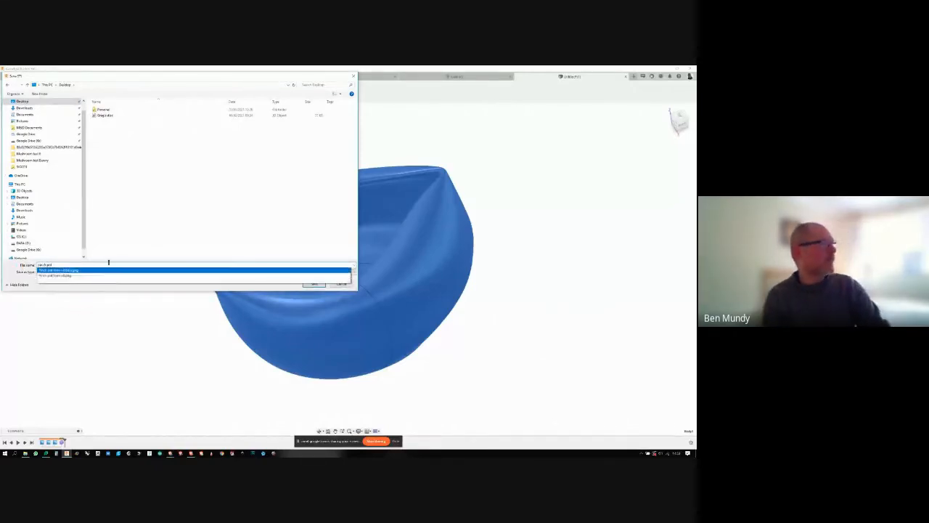
{"action": "left_click", "coordinate": [37, 288]}
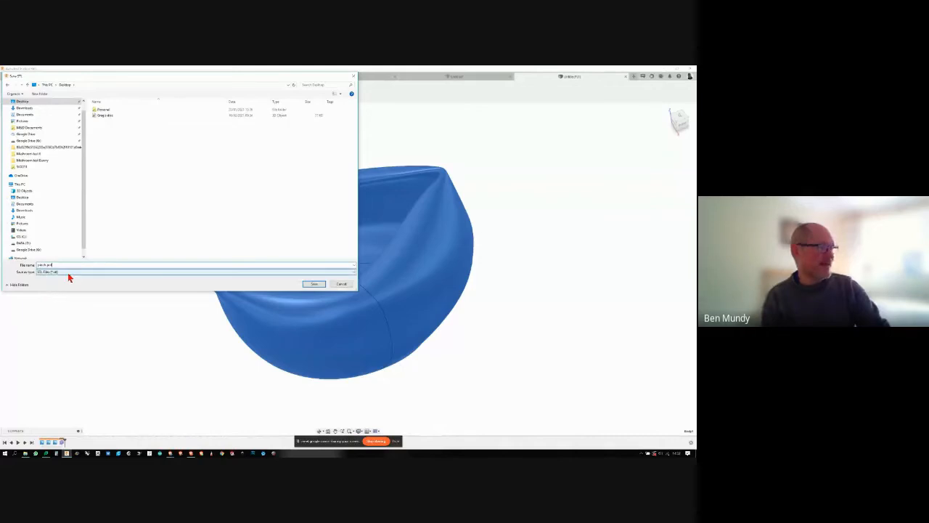
{"action": "left_click", "coordinate": [314, 284]}
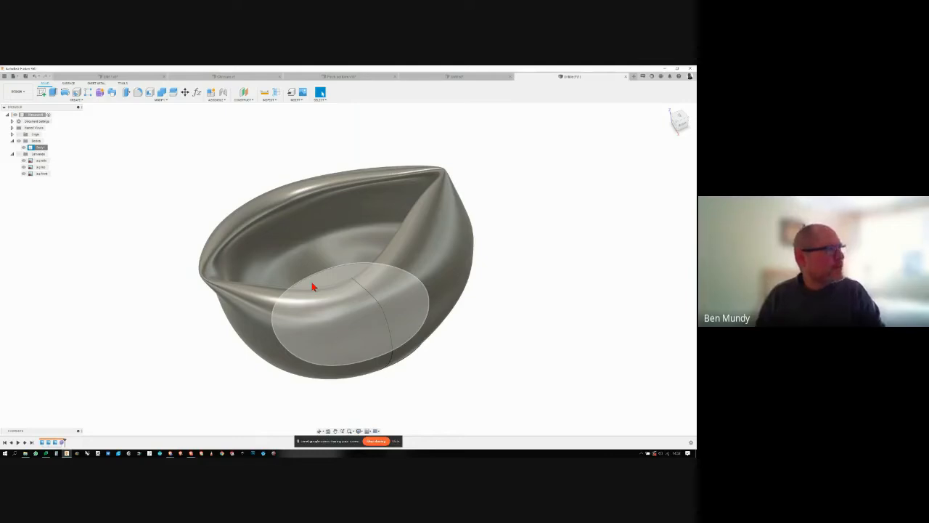
- Switch to the open design with the black crystal in its metal holder
{"action": "left_click", "coordinate": [223, 77]}
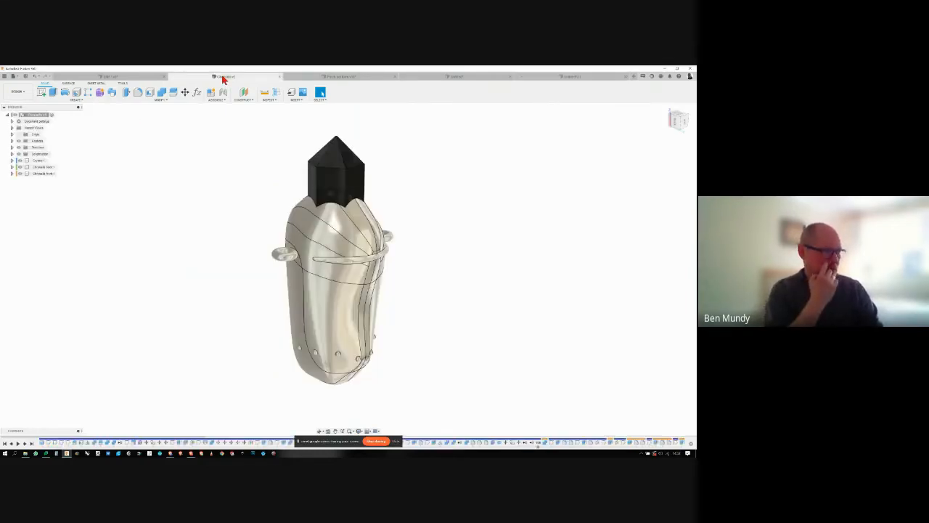
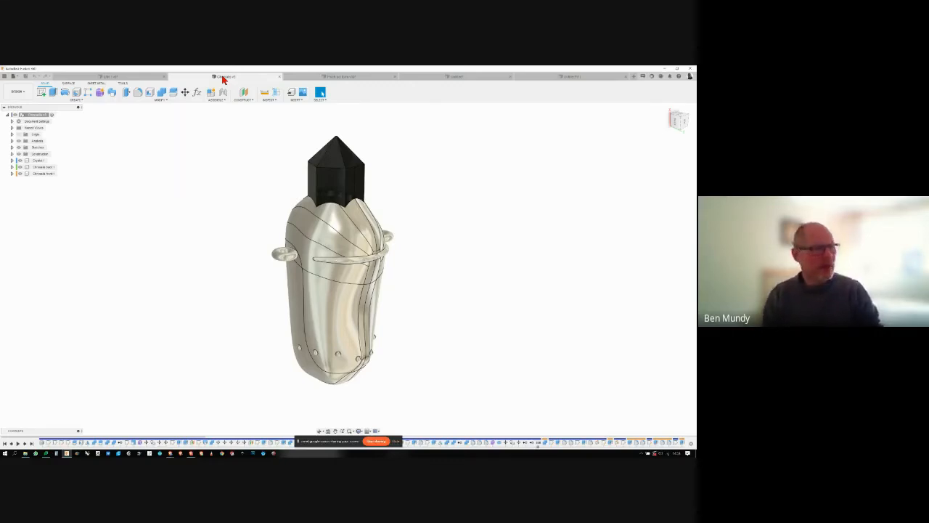
- Examine the metal crystal holder and its protruding black crystal from several sides
{"action": "middle_click_drag", "start_coordinate": [419, 247], "coordinate": [438, 246], "text": "shift"}
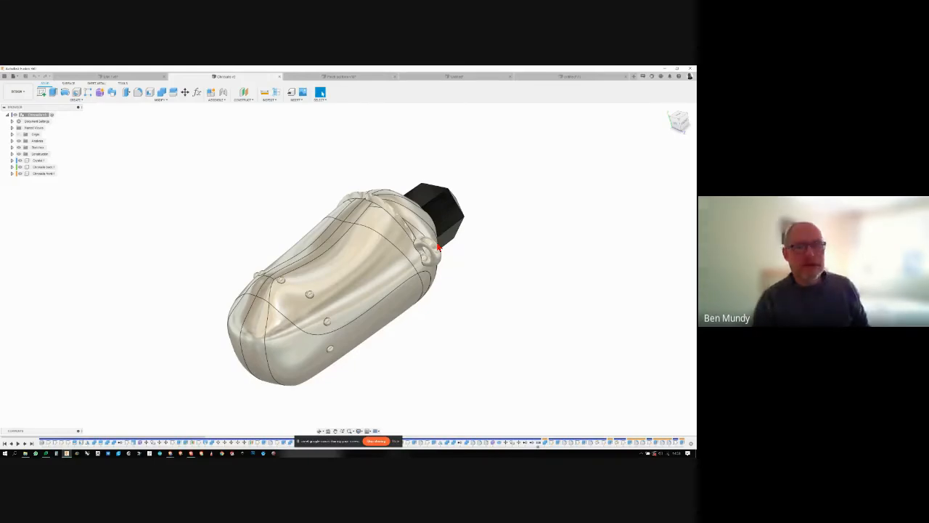
{"action": "middle_click_drag", "start_coordinate": [438, 247], "coordinate": [342, 178], "text": "shift"}
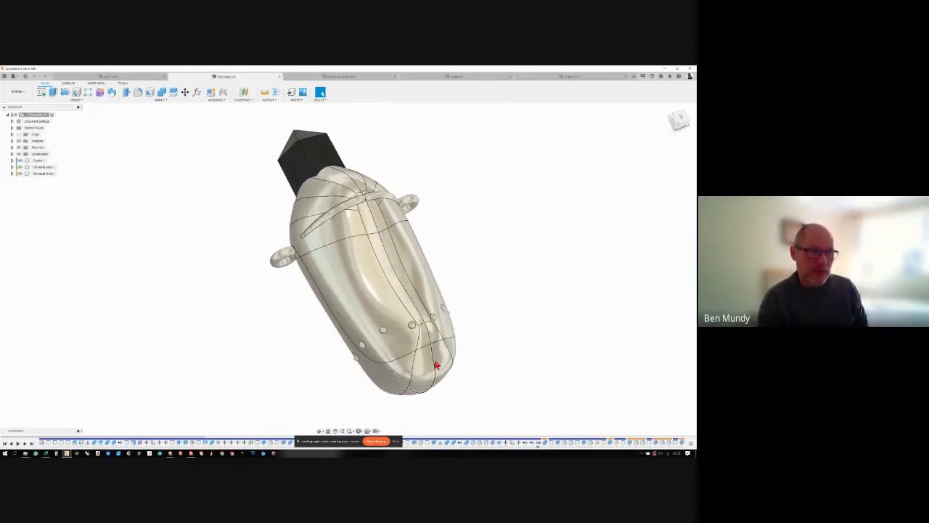
{"action": "middle_click_drag", "start_coordinate": [441, 379], "coordinate": [481, 329], "text": "shift"}
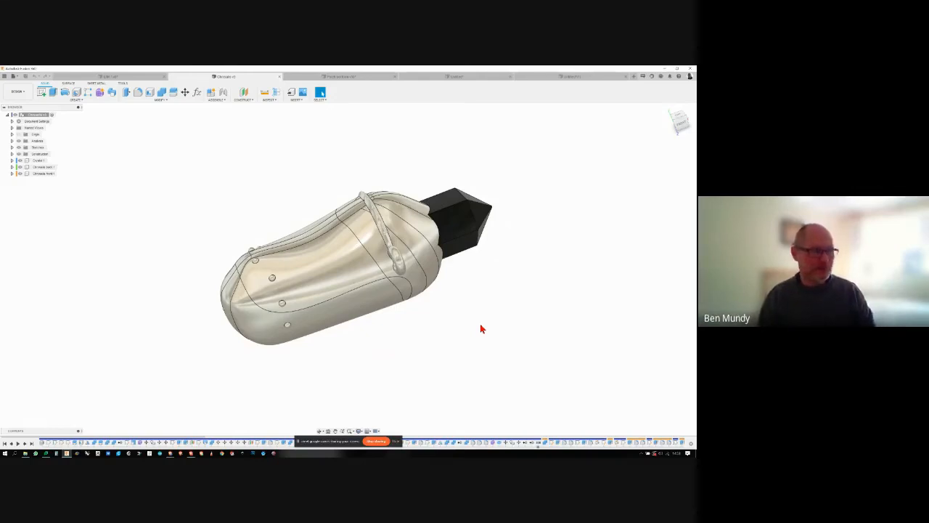
{"action": "middle_click_drag", "start_coordinate": [480, 328], "coordinate": [352, 182], "text": "shift"}
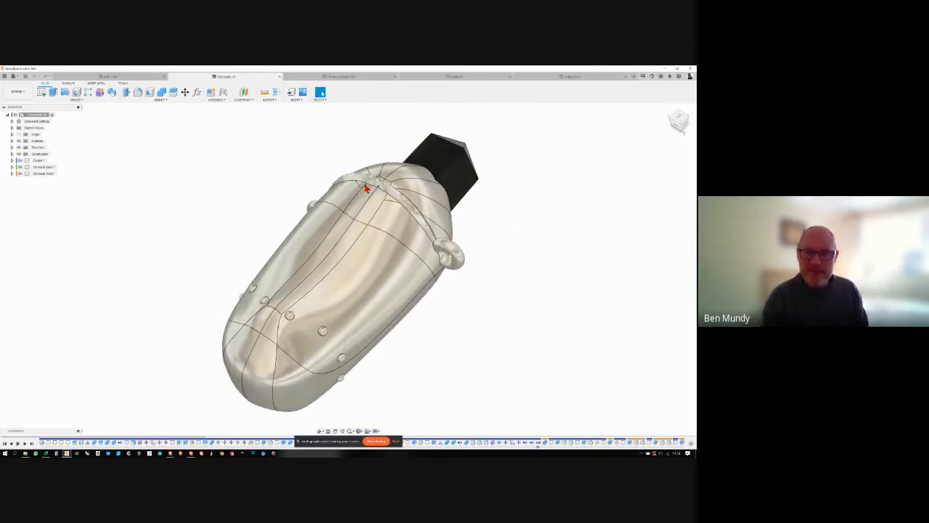
{"action": "middle_click_drag", "start_coordinate": [366, 188], "coordinate": [444, 330], "text": "shift"}
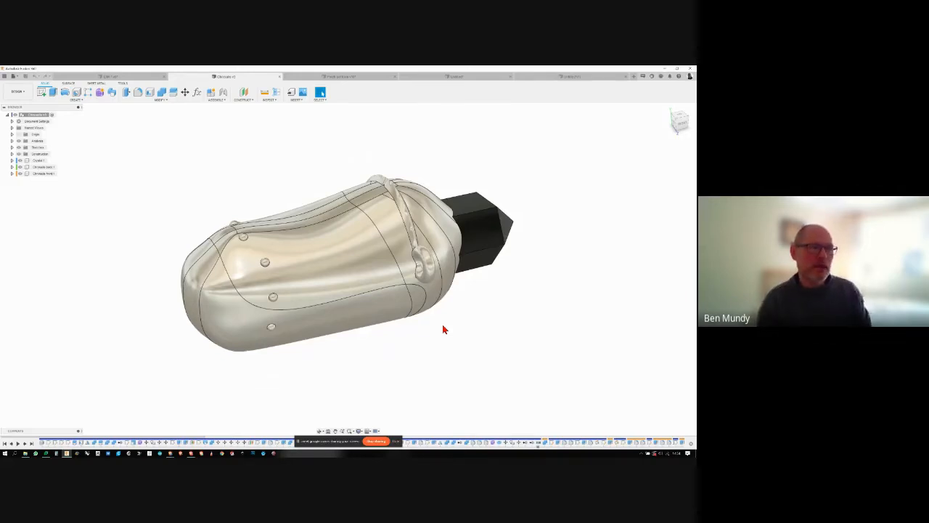
{"action": "middle_click_drag", "start_coordinate": [444, 329], "coordinate": [455, 319], "text": "shift"}
{"action": "middle_click_drag", "start_coordinate": [390, 195], "coordinate": [470, 249], "text": "shift"}
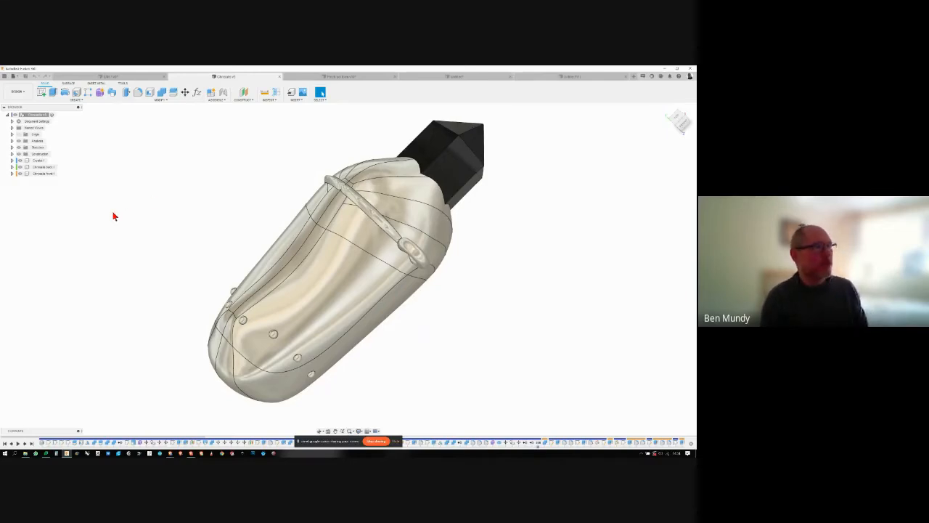
{"action": "middle_click_drag", "start_coordinate": [111, 216], "coordinate": [224, 213], "text": "shift"}
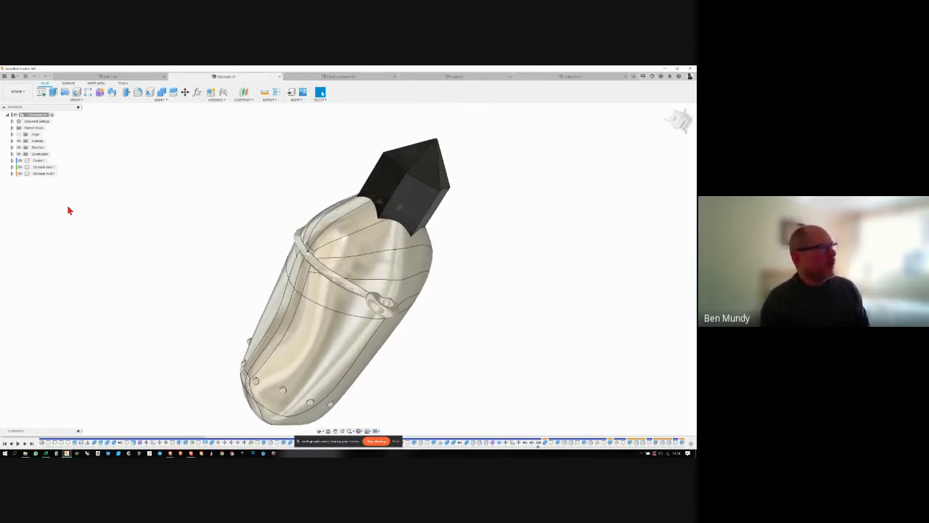
- Hide the black crystal so that only the metal holder is shown
{"action": "left_click", "coordinate": [23, 161]}
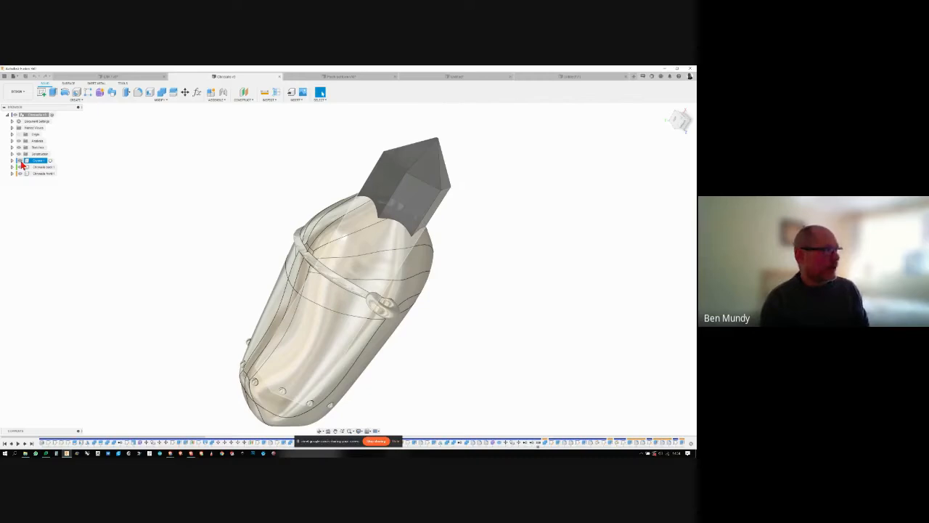
{"action": "left_click", "coordinate": [20, 160]}
{"action": "middle_click_drag", "start_coordinate": [99, 198], "coordinate": [132, 206], "text": "shift"}
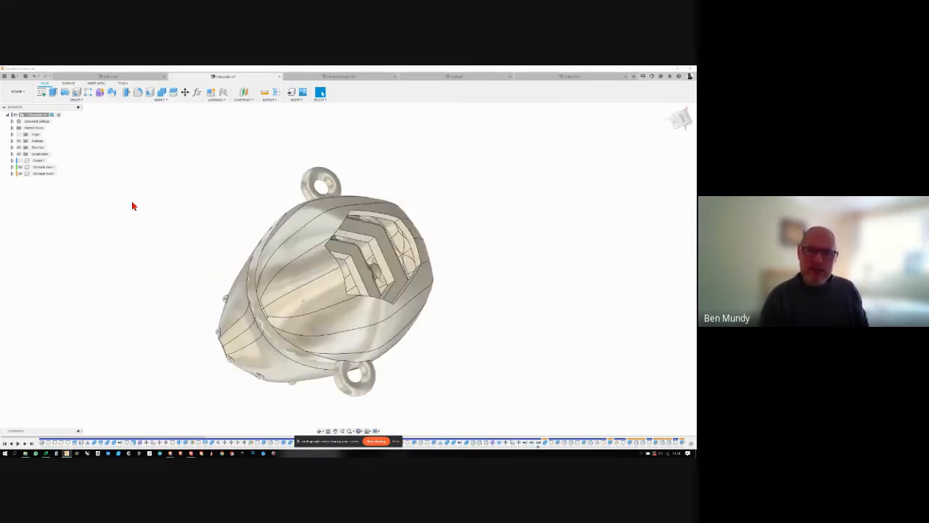
- Hide and show the holder's two halves one at a time to inspect their hollow interiors and the hexagonal crystal mount
{"action": "left_click", "coordinate": [24, 167]}
{"action": "left_click", "coordinate": [23, 167]}
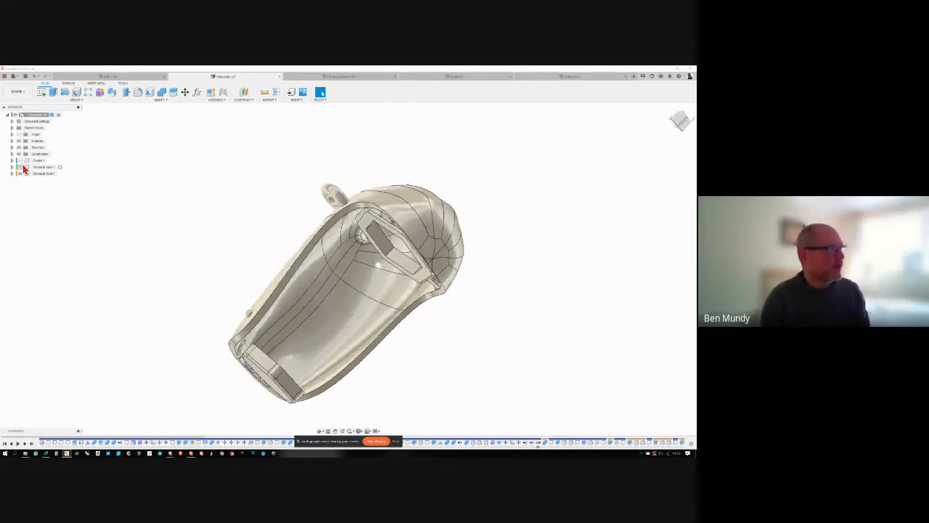
{"action": "left_click", "coordinate": [22, 174]}
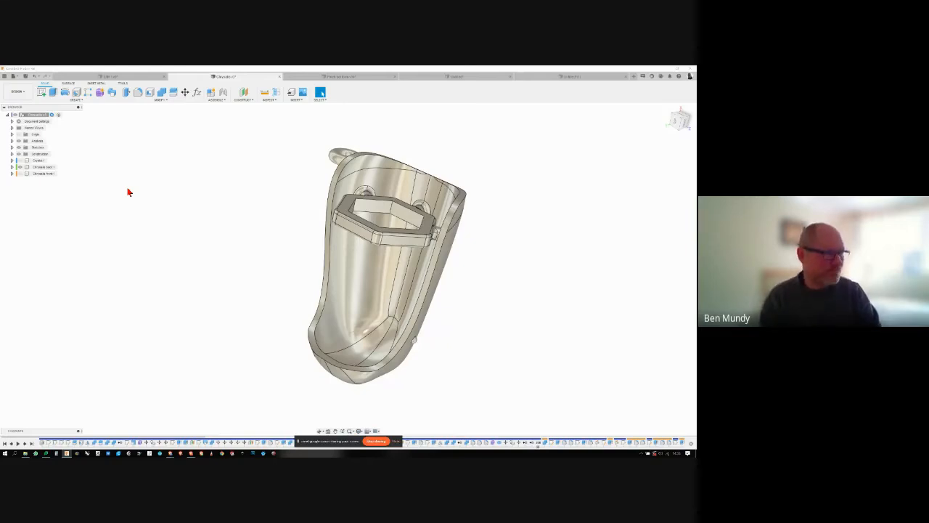
{"action": "left_click", "coordinate": [23, 175]}
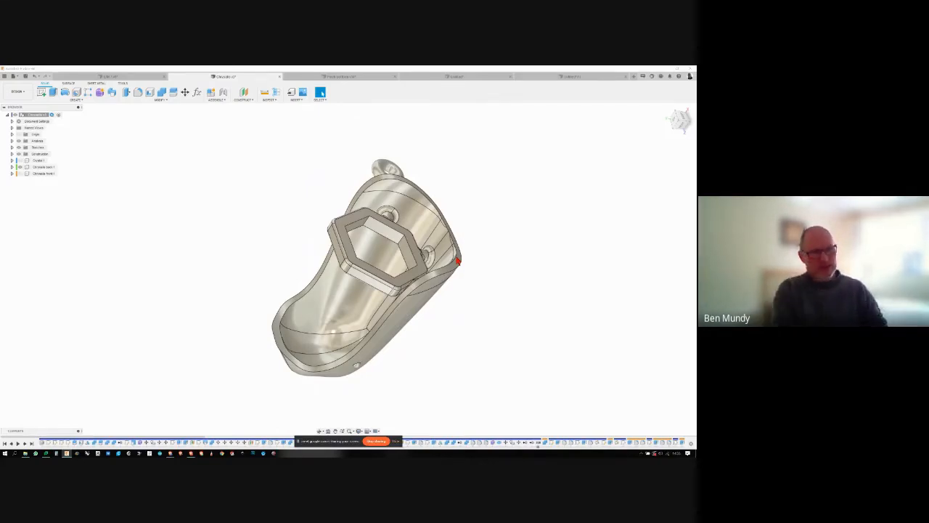
{"action": "middle_click_drag", "start_coordinate": [457, 260], "coordinate": [499, 287], "text": "shift"}
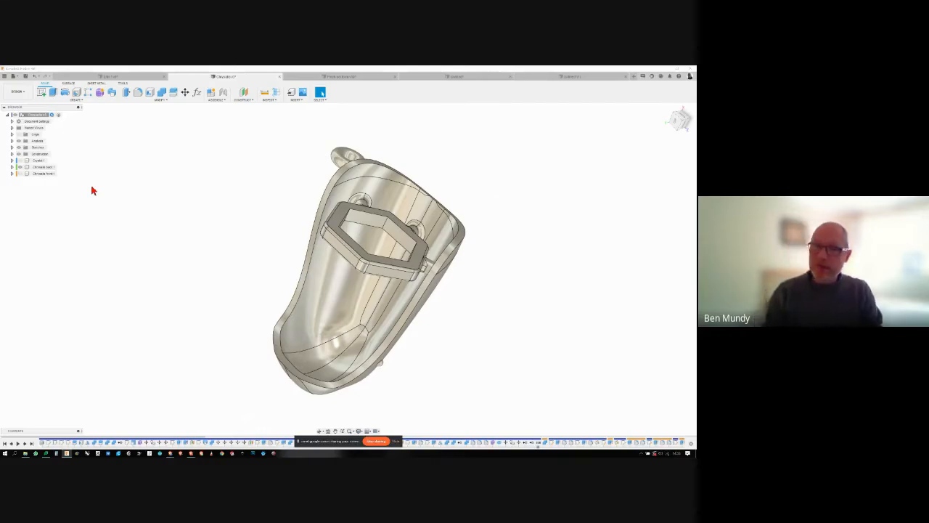
{"action": "left_click", "coordinate": [20, 173]}
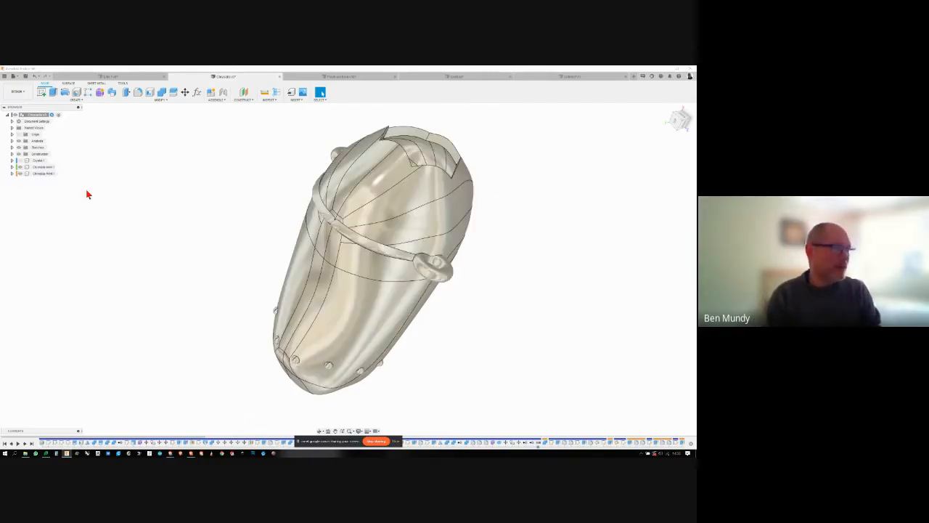
{"action": "middle_click_drag", "start_coordinate": [101, 185], "coordinate": [96, 187], "text": "shift"}
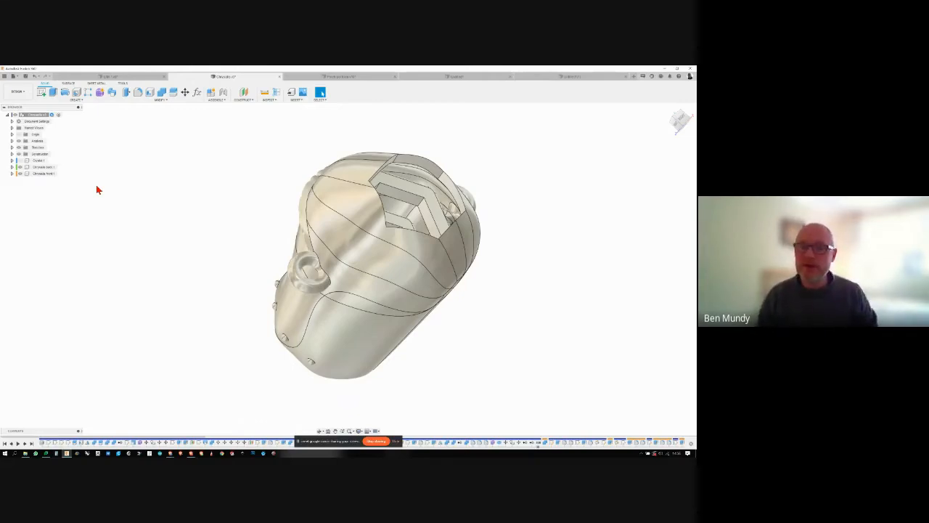
- Switch to the open design with the curved green tube and examine its teardrop-shaped ring from several angles
{"action": "left_click", "coordinate": [118, 78]}
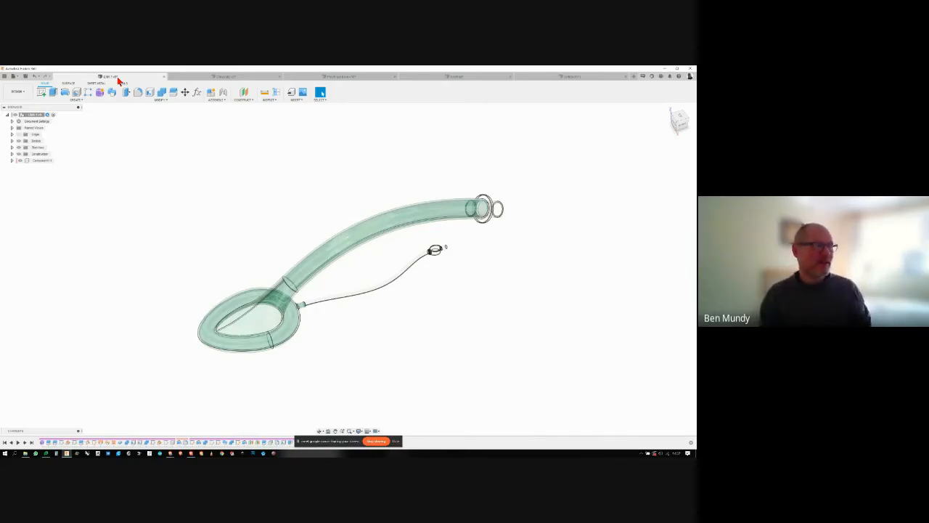
{"action": "middle_click_drag", "start_coordinate": [173, 246], "coordinate": [574, 242], "text": "shift"}
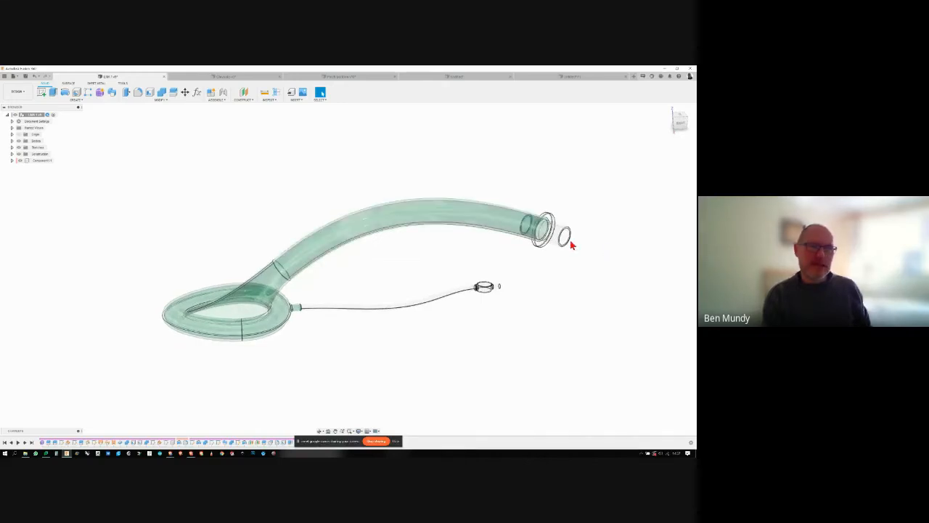
{"action": "middle_click_drag", "start_coordinate": [241, 301], "coordinate": [215, 293], "text": "shift"}
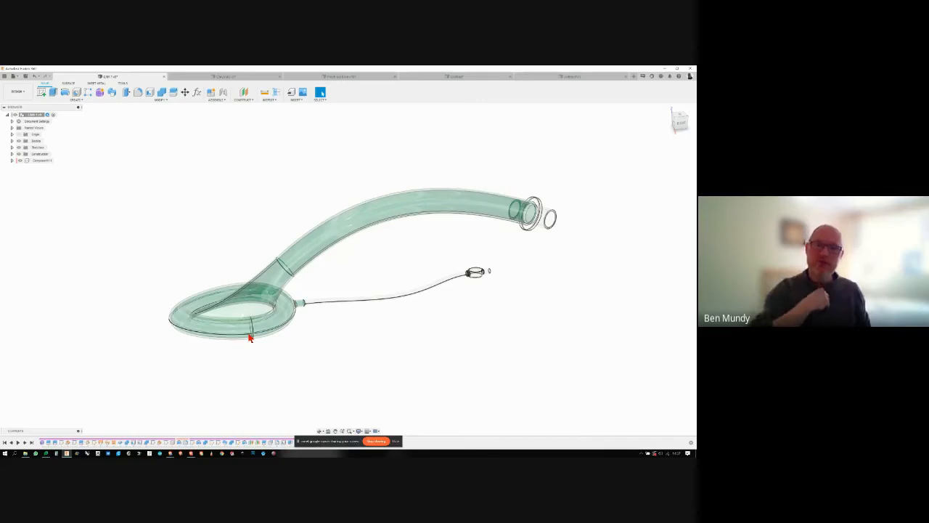
{"action": "middle_click_drag", "start_coordinate": [249, 337], "coordinate": [287, 314], "text": "shift"}
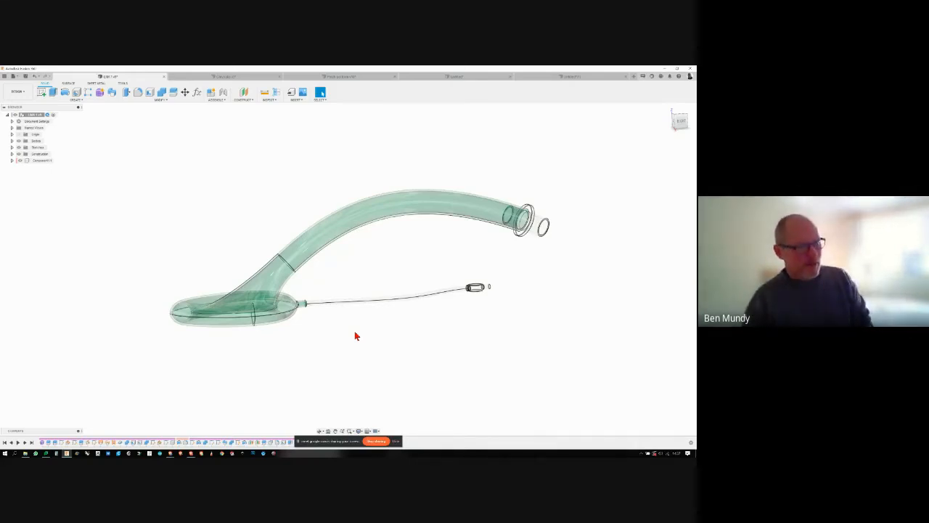
{"action": "middle_click_drag", "start_coordinate": [341, 311], "coordinate": [361, 331], "text": "shift"}
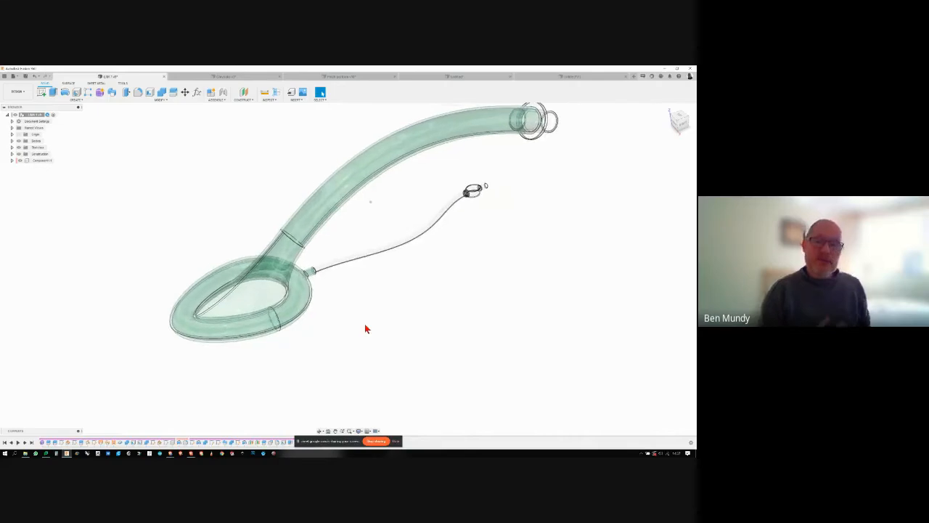
{"action": "mouse_move", "coordinate": [365, 328]}
{"action": "middle_mouse_down"}
{"action": "mouse_move", "coordinate": [384, 339]}
{"action": "mouse_move", "coordinate": [368, 331]}
{"action": "middle_mouse_up"}
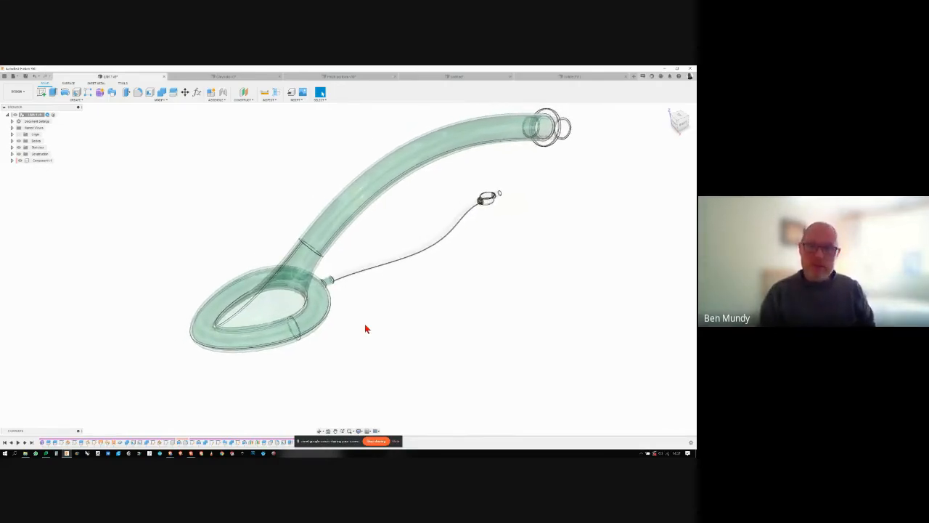
{"action": "left_click", "coordinate": [317, 305]}
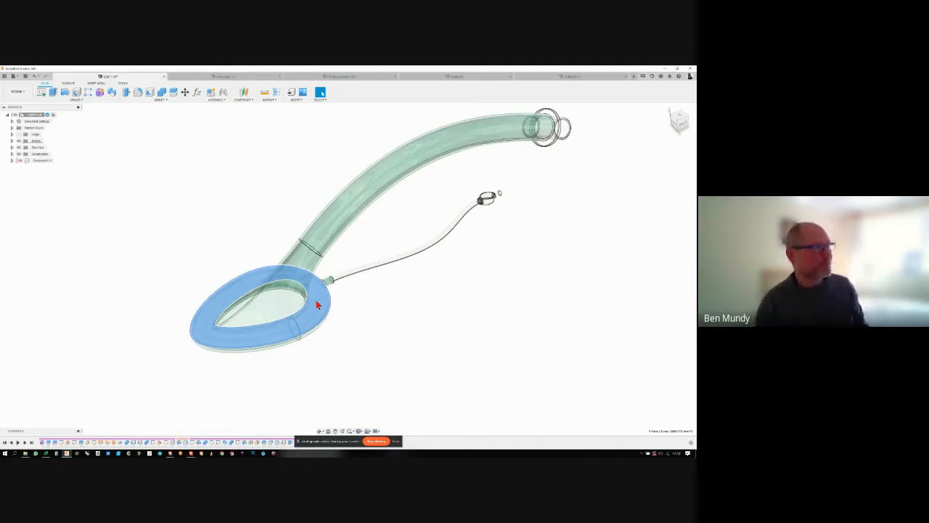
{"action": "scroll", "coordinate": [224, 234], "scroll_direction": "down", "scroll_amount": 3}
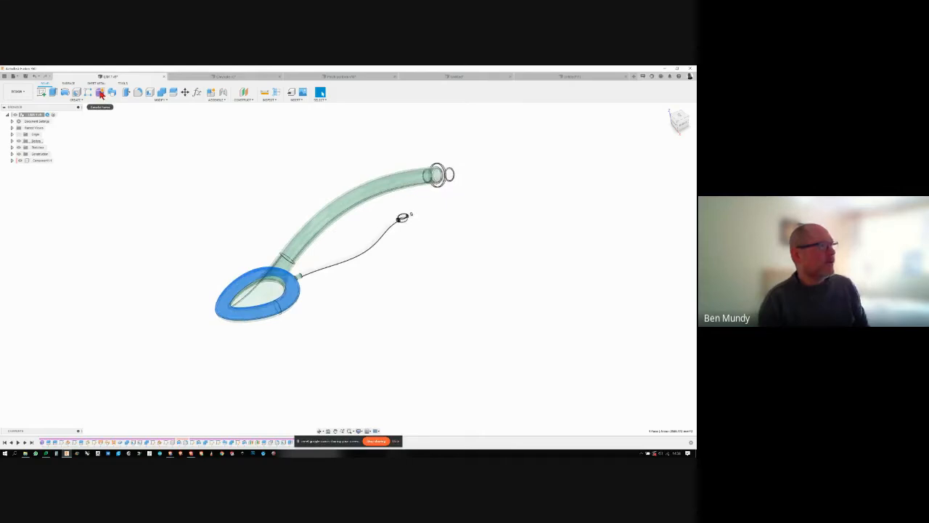
- Create a form containing a torus with a 40 mm main diameter beside the tube's teardrop-shaped ring
{"action": "left_click", "coordinate": [101, 93]}
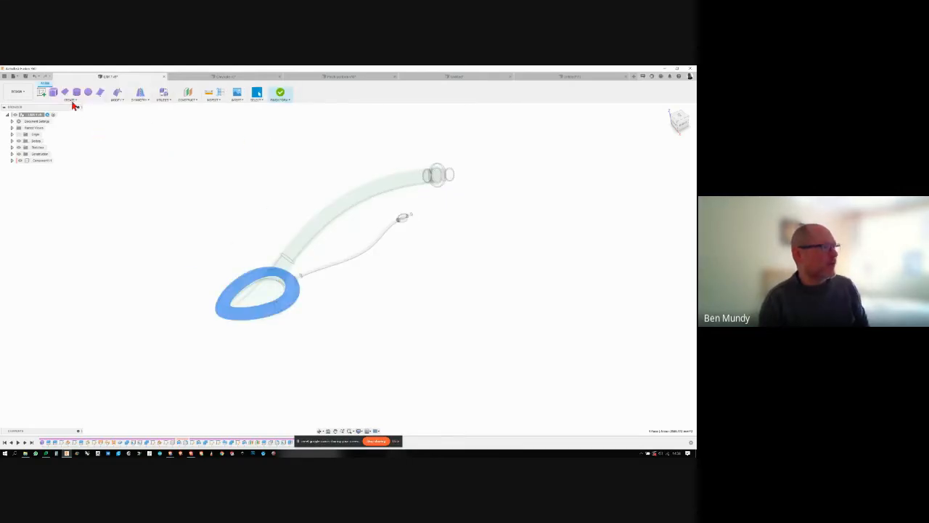
{"action": "left_click", "coordinate": [70, 100]}
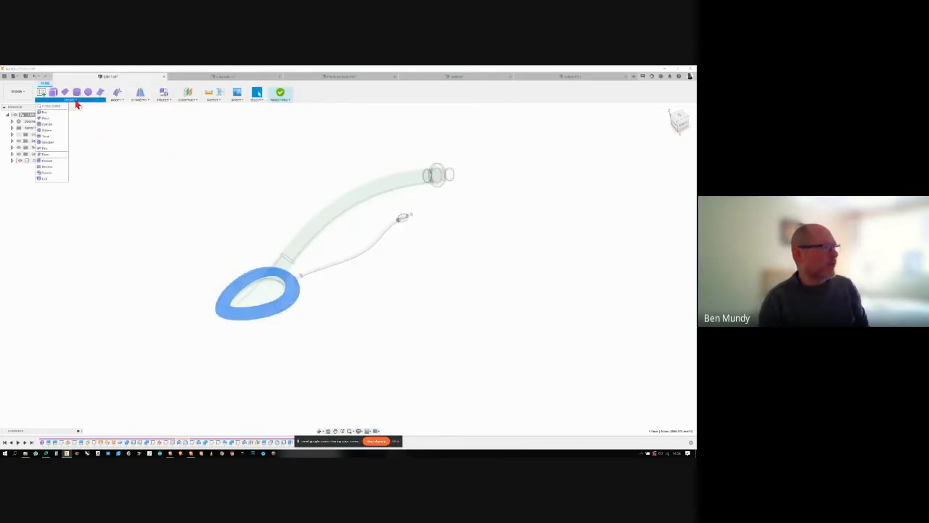
{"action": "left_click", "coordinate": [47, 138]}
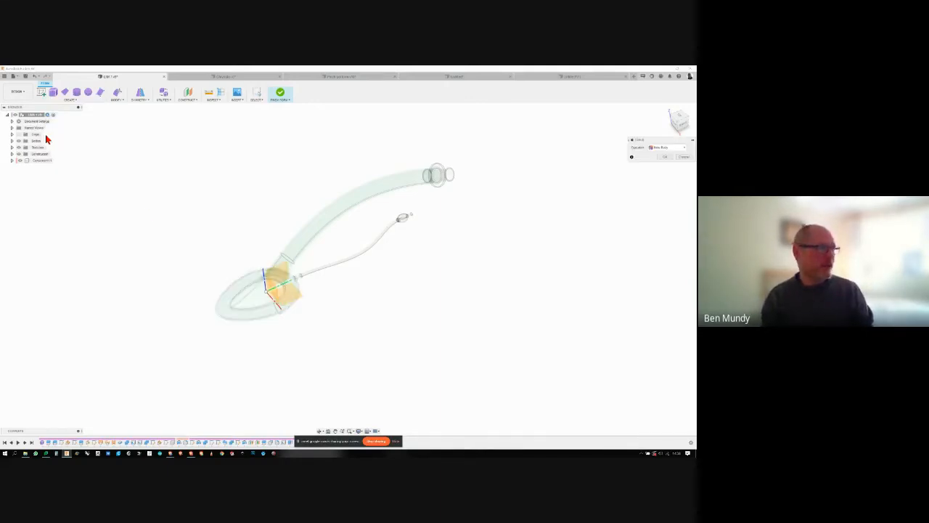
{"action": "left_click", "coordinate": [349, 320]}
{"action": "left_click", "coordinate": [362, 341]}
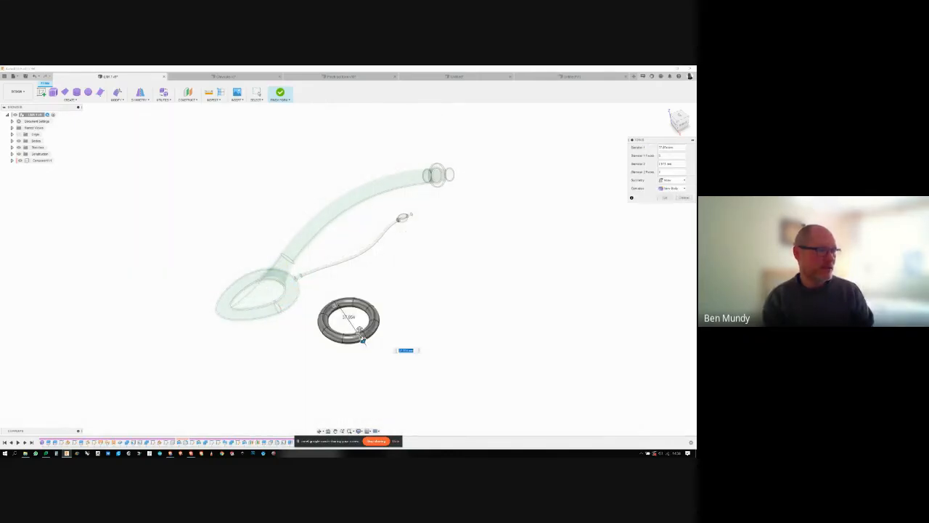
{"action": "type", "text": "40"}
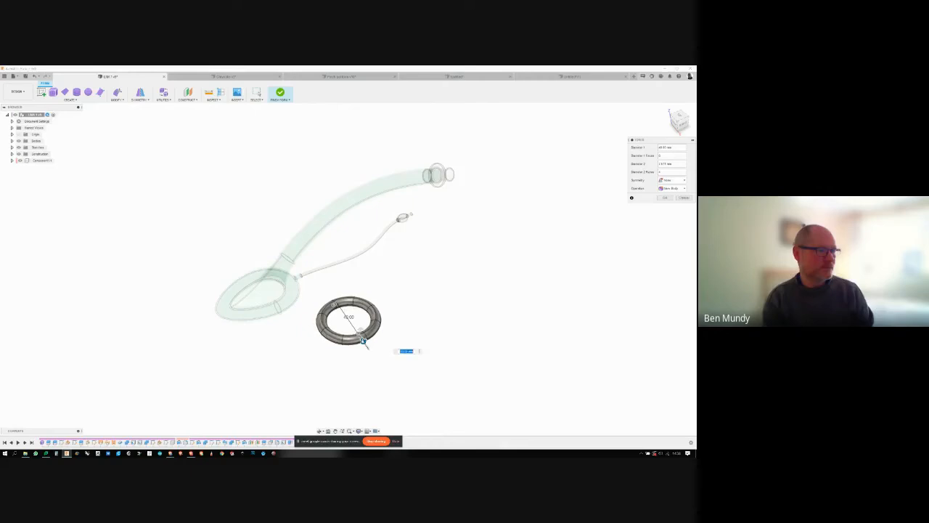
{"action": "left_click", "coordinate": [664, 198]}
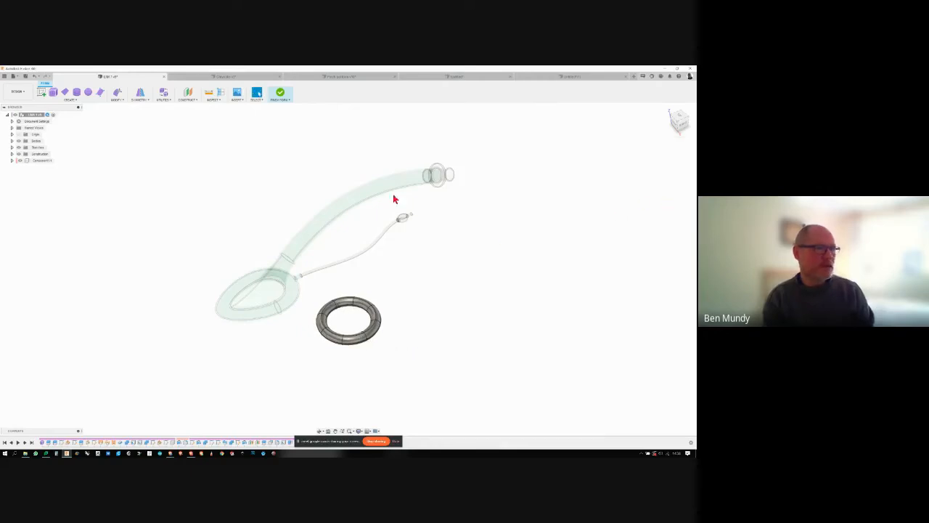
- Apply internal mirror symmetry to the torus using two of its adjacent faces
{"action": "left_click", "coordinate": [140, 92]}
{"action": "left_click", "coordinate": [322, 330]}
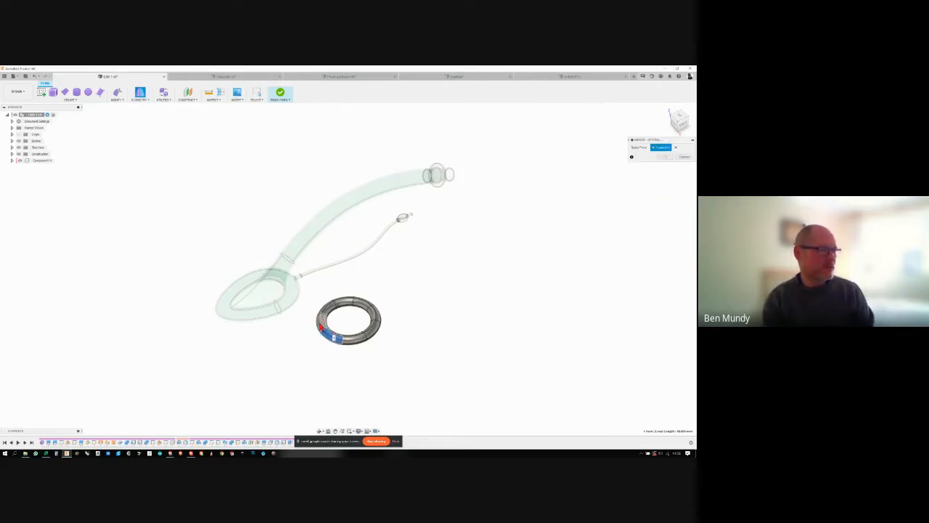
{"action": "left_click", "coordinate": [320, 323]}
{"action": "left_click", "coordinate": [667, 161]}
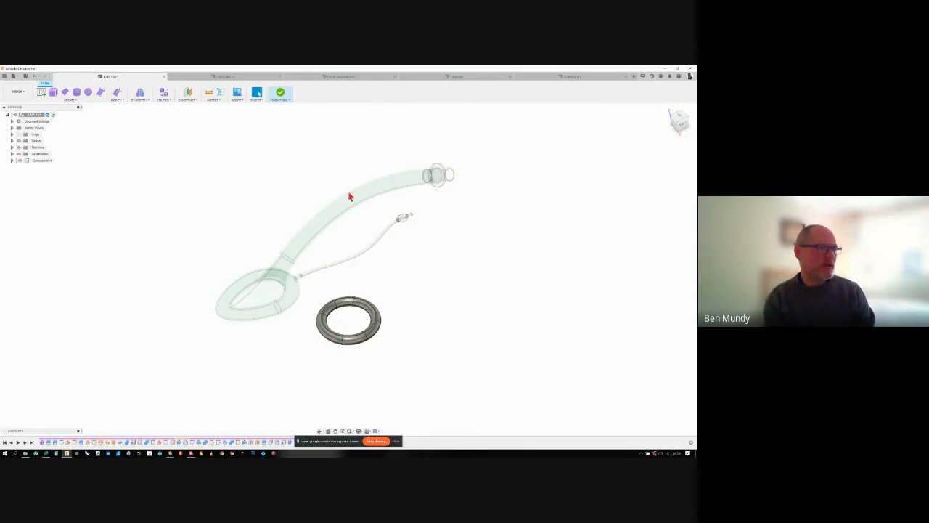
- Use Edit Form to select edges on the torus and move them to reshape the ring
{"action": "left_click", "coordinate": [117, 92]}
{"action": "scroll", "coordinate": [300, 330], "scroll_direction": "up", "scroll_amount": 5}
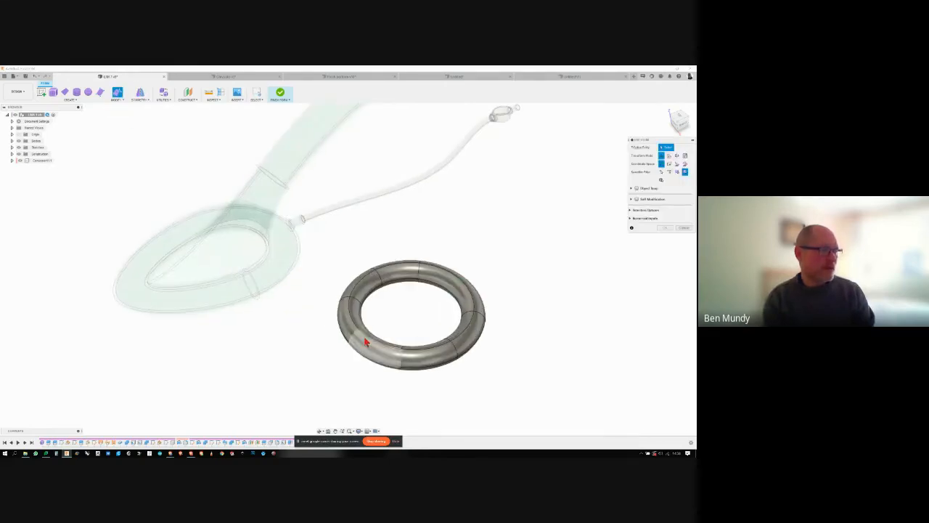
{"action": "left_click", "coordinate": [359, 335]}
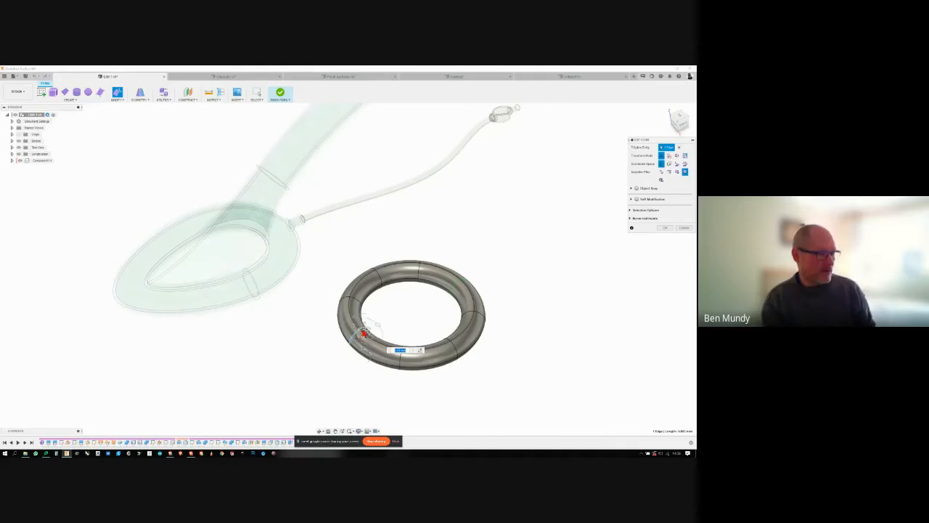
{"action": "middle_click_drag", "start_coordinate": [349, 353], "coordinate": [404, 218], "text": "shift"}
{"action": "left_click", "coordinate": [387, 294], "text": "shift"}
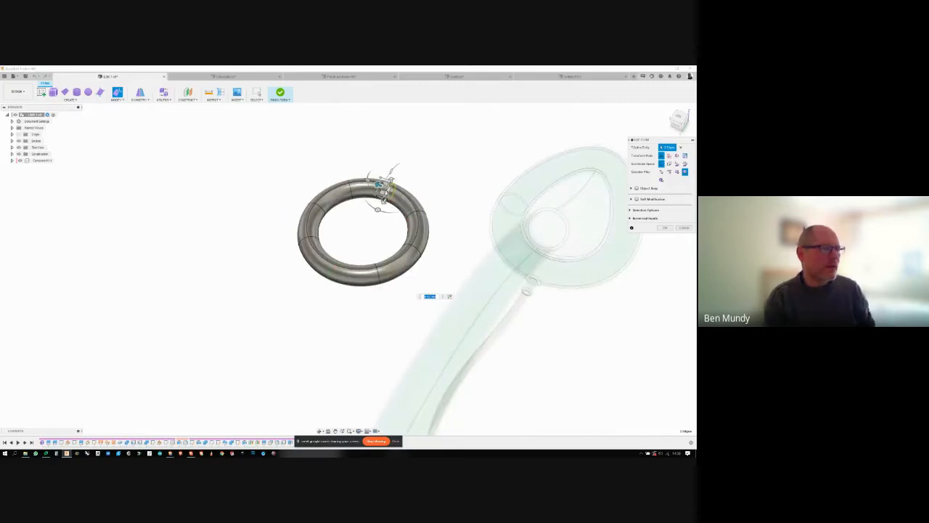
{"action": "middle_click_drag", "start_coordinate": [414, 176], "coordinate": [270, 307], "text": "shift"}
{"action": "left_click_drag", "start_coordinate": [270, 311], "coordinate": [231, 316]}
{"action": "middle_click_drag", "start_coordinate": [297, 332], "coordinate": [350, 327], "text": "shift"}
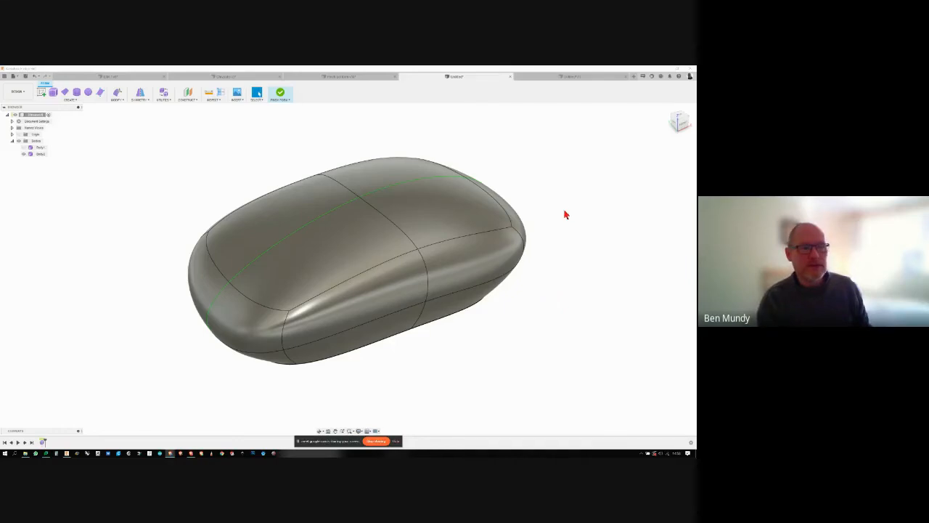
- Switch to the open jug design with the pointed rim and examine its outer shape and interior
{"action": "middle_click_drag", "start_coordinate": [569, 208], "coordinate": [486, 184], "text": "shift"}
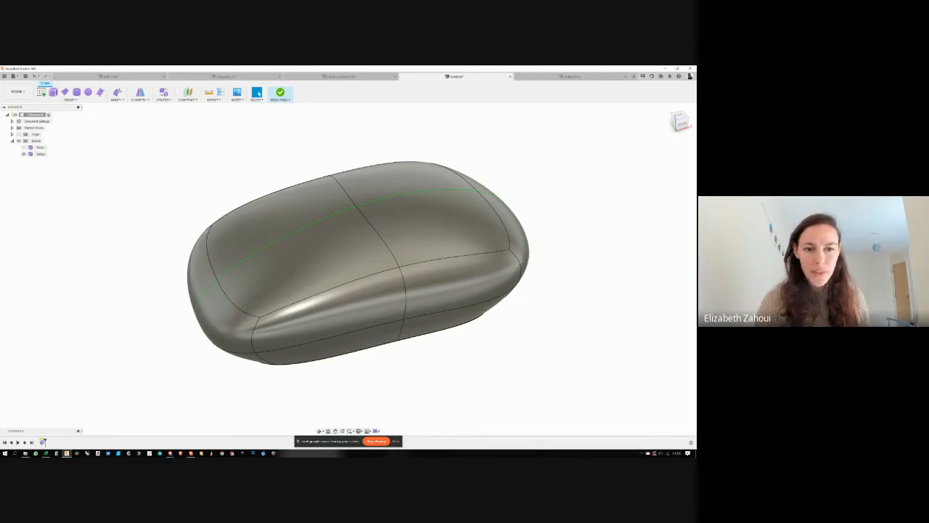
{"action": "left_click", "coordinate": [537, 76]}
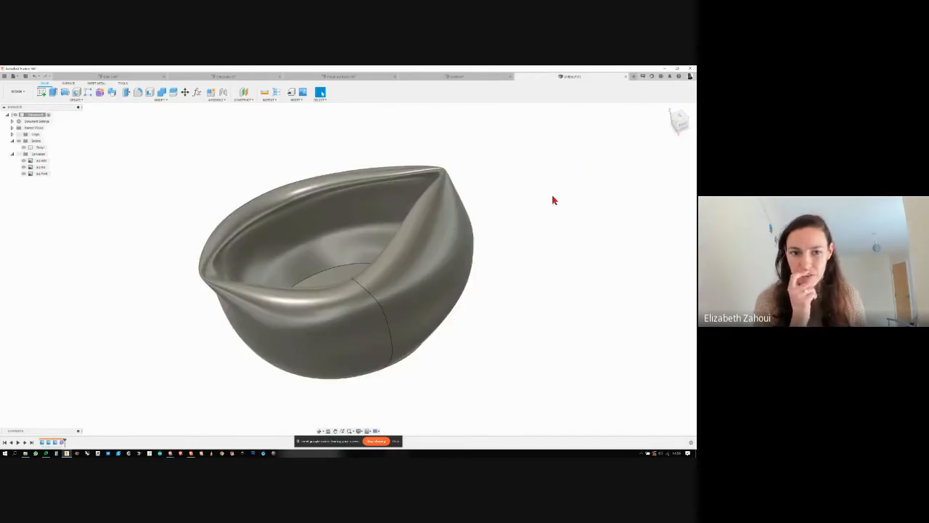
{"action": "scroll", "coordinate": [193, 222], "scroll_direction": "up", "scroll_amount": 2}
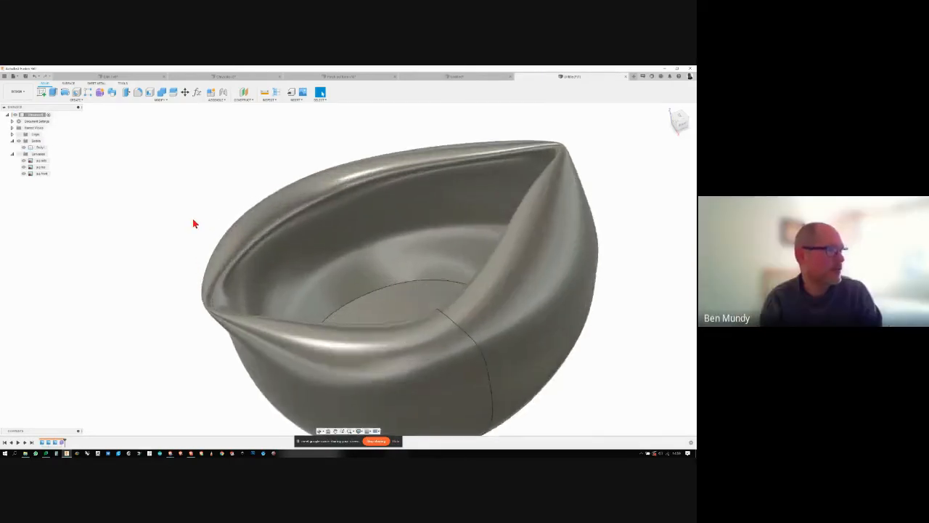
{"action": "scroll", "coordinate": [194, 223], "scroll_direction": "down", "scroll_amount": 5}
{"action": "scroll", "coordinate": [297, 208], "scroll_direction": "up", "scroll_amount": 1}
{"action": "scroll", "coordinate": [326, 210], "scroll_direction": "up", "scroll_amount": 1}
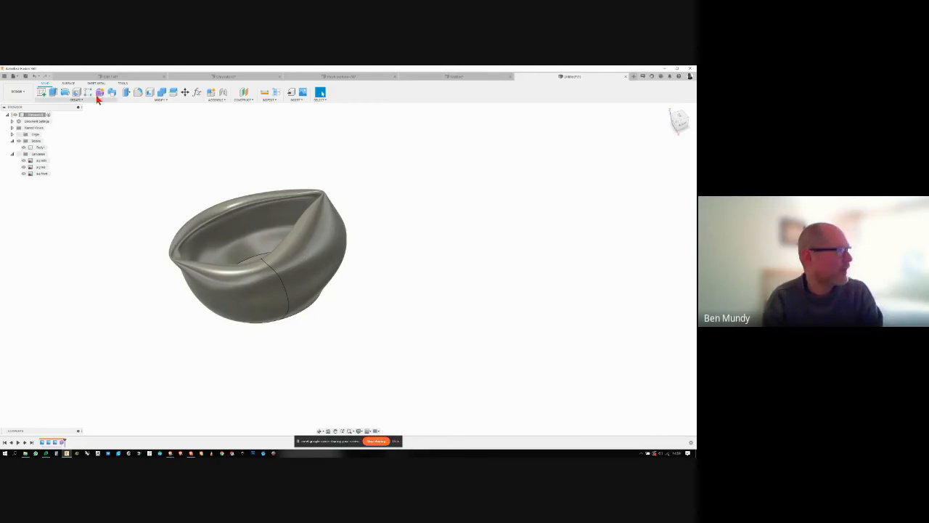
- Create a form containing an open cylinder standing on the ground plane beside the jug
{"action": "left_click", "coordinate": [98, 95]}
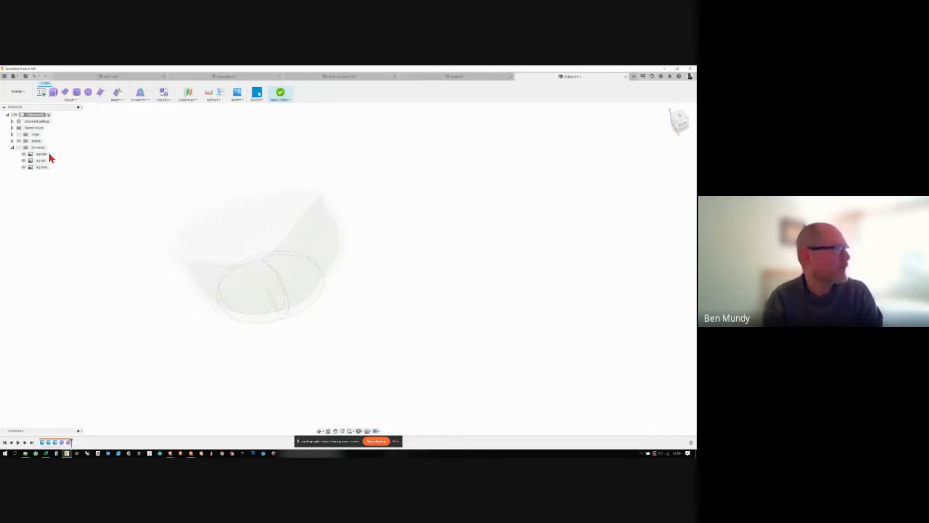
{"action": "left_click", "coordinate": [76, 94]}
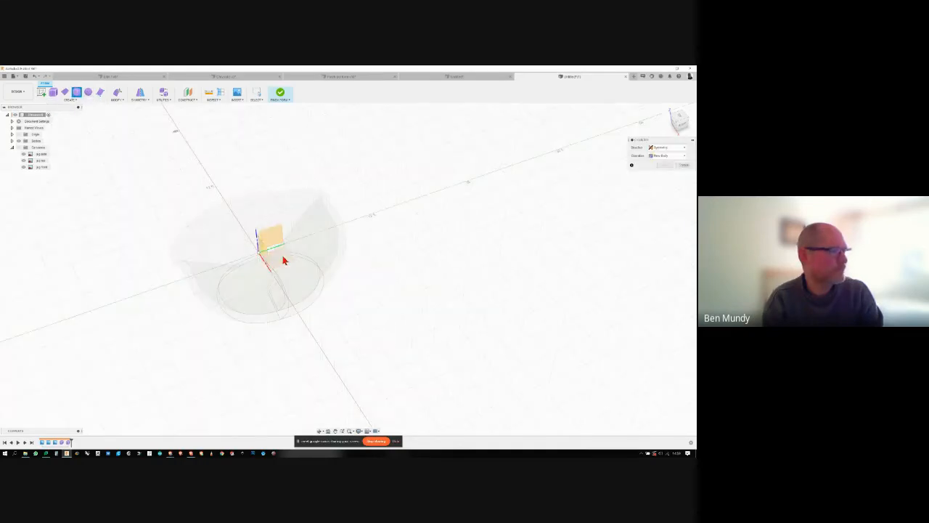
{"action": "left_click", "coordinate": [283, 260]}
{"action": "left_click", "coordinate": [454, 301]}
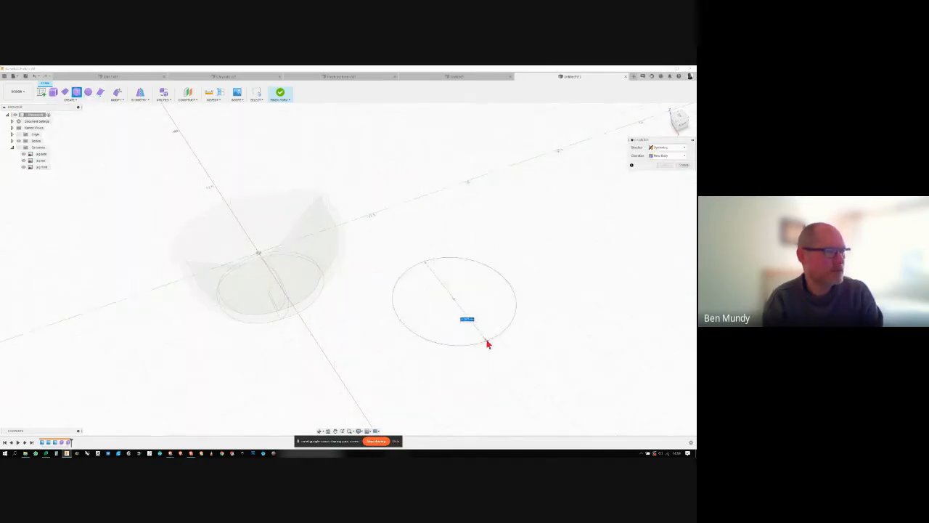
{"action": "left_click", "coordinate": [488, 344]}
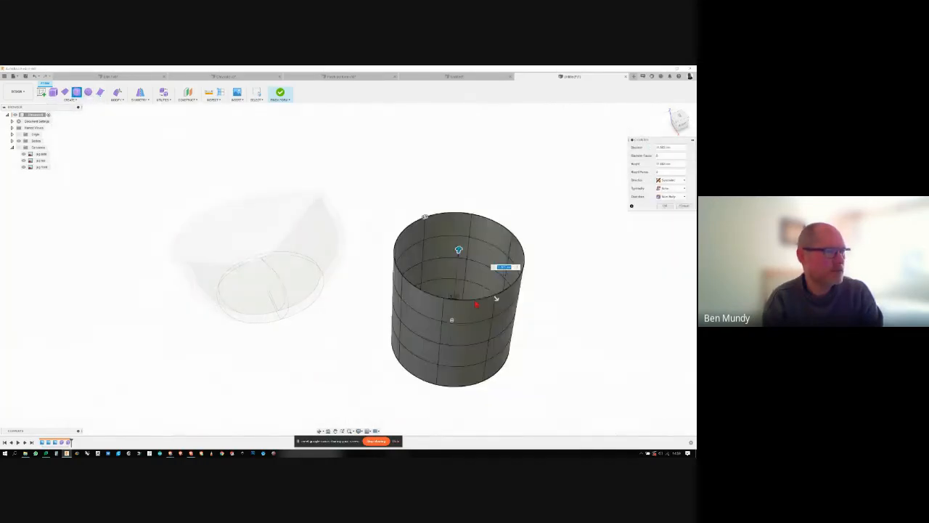
{"action": "left_click", "coordinate": [663, 206]}
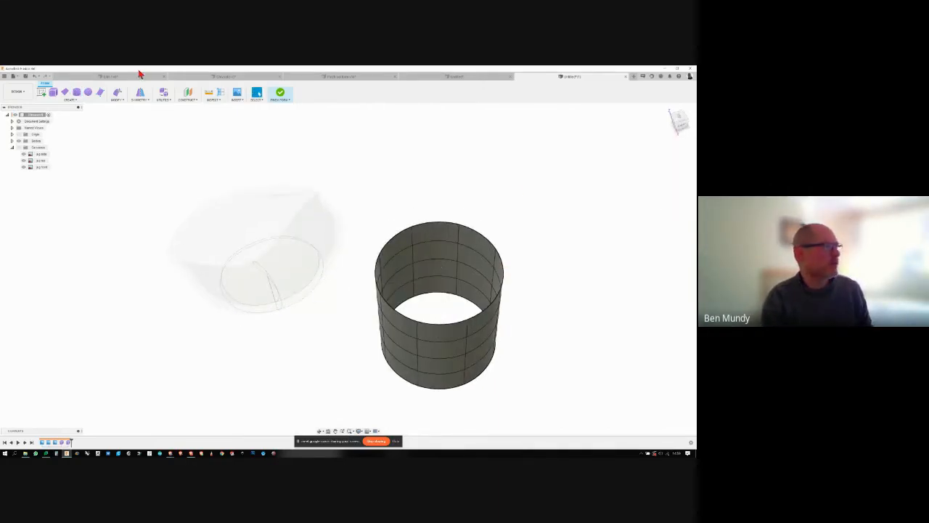
- Apply internal mirror symmetry to the cylinder using two adjacent faces in its uppermost row
{"action": "left_click", "coordinate": [140, 93]}
{"action": "middle_click_drag", "start_coordinate": [351, 328], "coordinate": [370, 315], "text": "shift"}
{"action": "left_click", "coordinate": [412, 302]}
{"action": "left_click", "coordinate": [393, 293]}
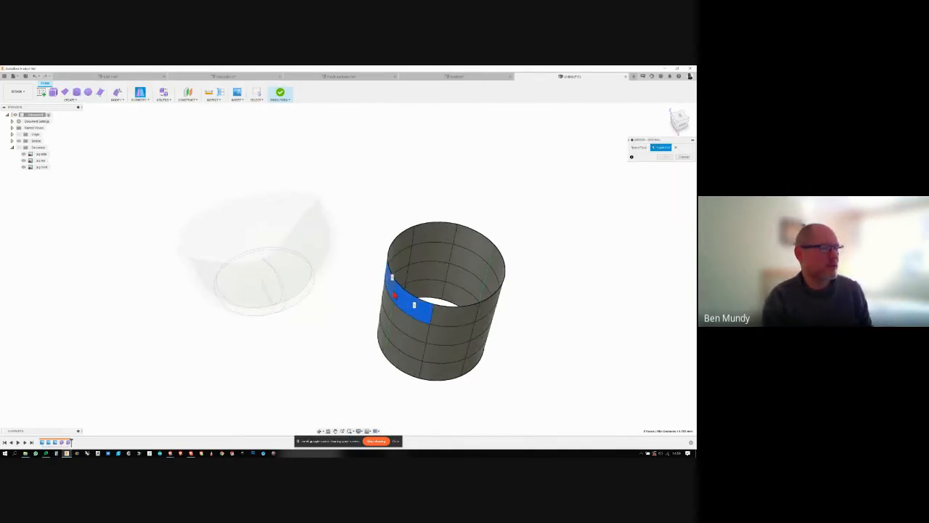
{"action": "left_click", "coordinate": [663, 157]}
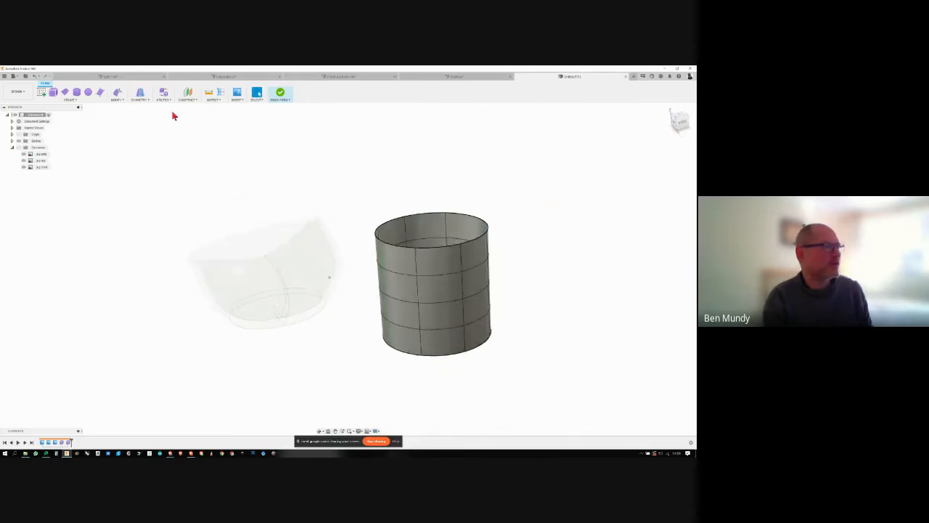
- Use Edit Form to pull a vertical edge on the cylinder's symmetry line outward, just below the rim
{"action": "left_click", "coordinate": [117, 93]}
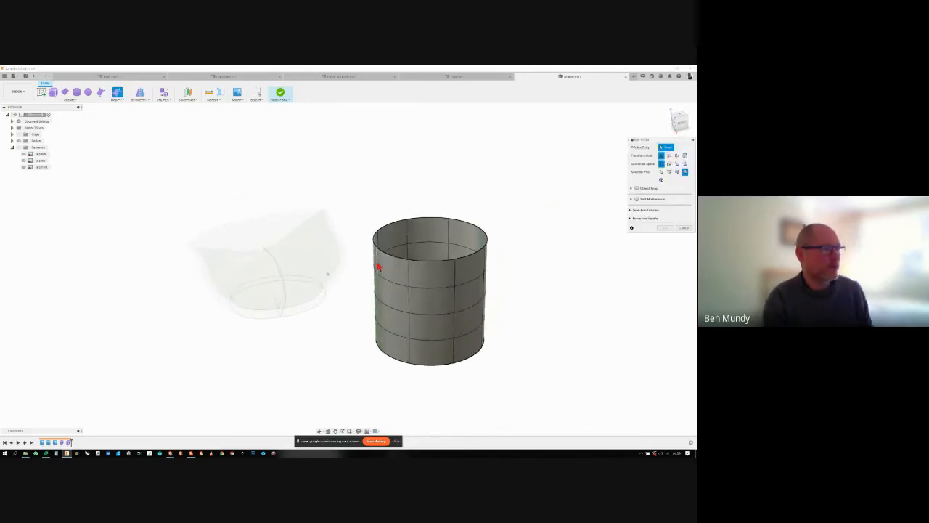
{"action": "left_click", "coordinate": [377, 267]}
{"action": "left_click", "coordinate": [378, 289]}
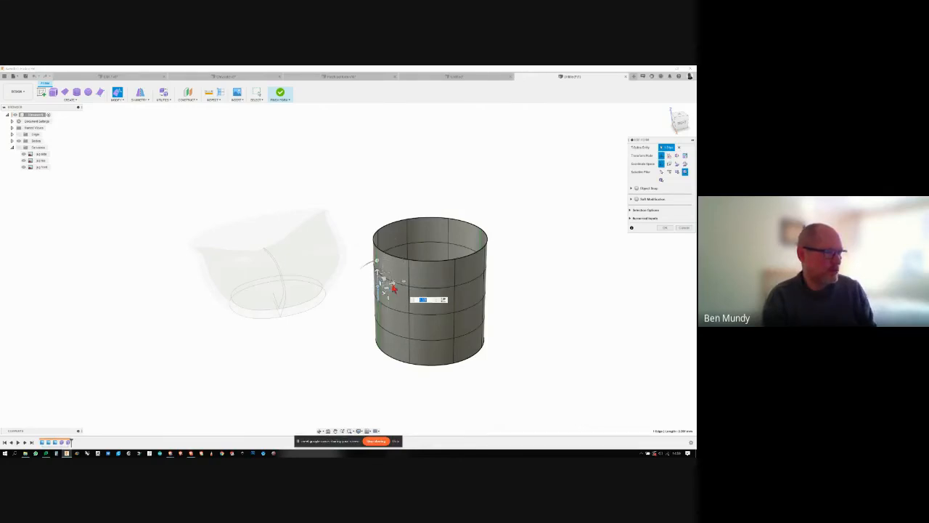
{"action": "mouse_move", "coordinate": [390, 285]}
{"action": "left_mouse_down"}
{"action": "mouse_move", "coordinate": [368, 285]}
{"action": "mouse_move", "coordinate": [375, 281]}
{"action": "left_mouse_up"}
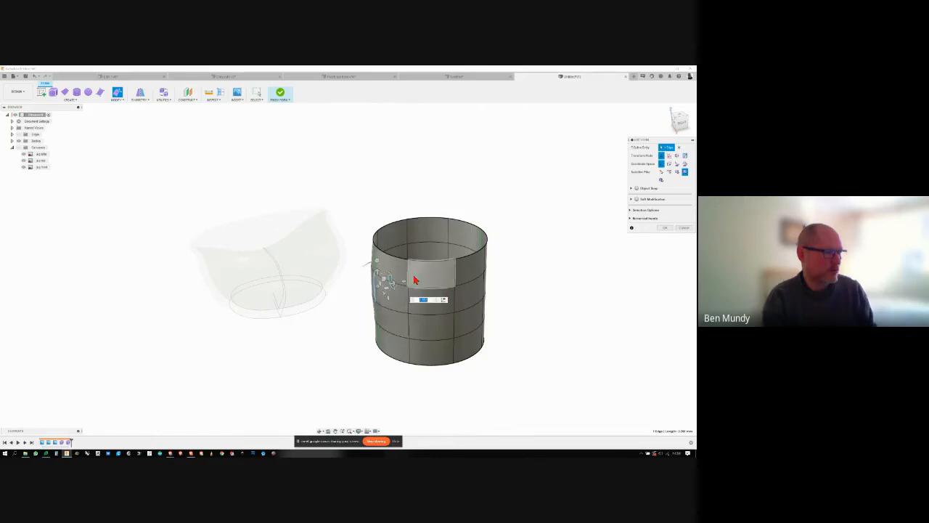
{"action": "middle_click_drag", "start_coordinate": [400, 281], "coordinate": [380, 317], "text": "shift"}
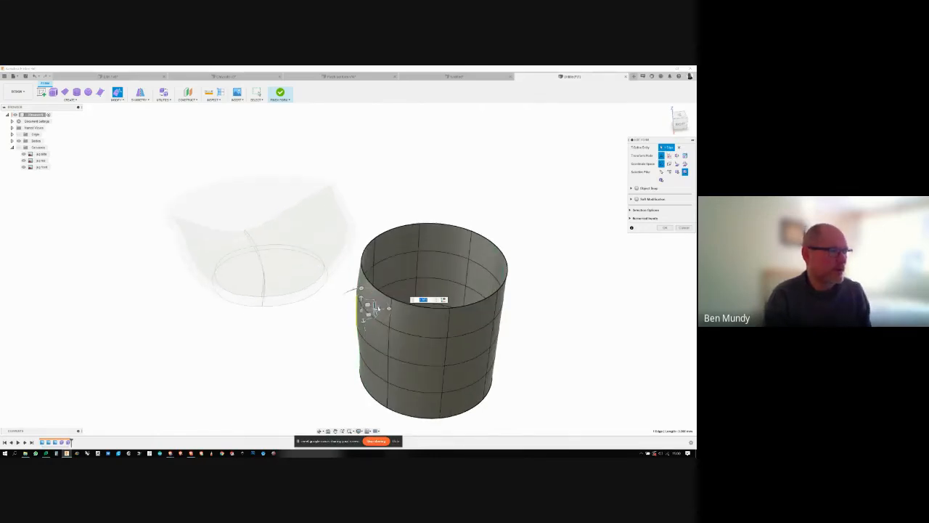
{"action": "left_click_drag", "start_coordinate": [378, 309], "coordinate": [353, 310]}
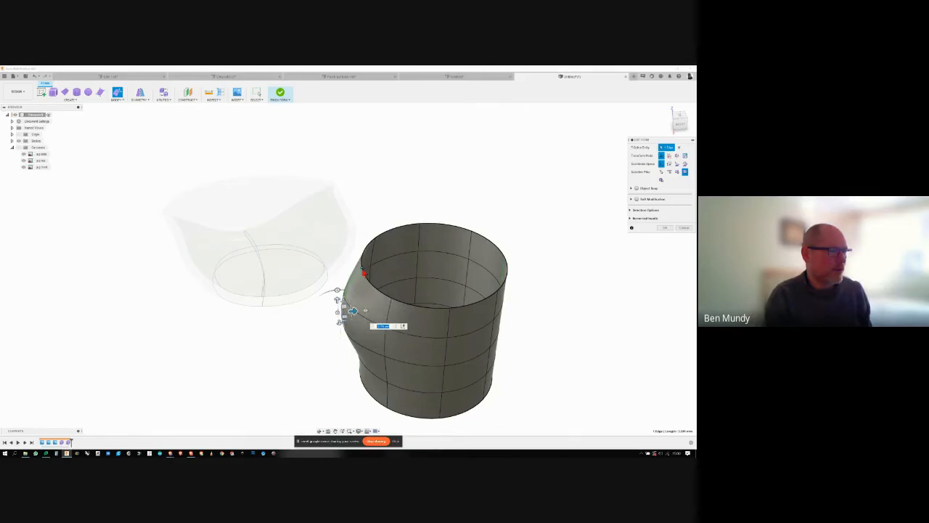
- Pull the rim vertex above the bulge outward into a spout, and move a vertex below the opposite rim outward
{"action": "left_click", "coordinate": [366, 260]}
{"action": "left_click_drag", "start_coordinate": [378, 267], "coordinate": [324, 269]}
{"action": "middle_click_drag", "start_coordinate": [469, 304], "coordinate": [413, 267], "text": "shift"}
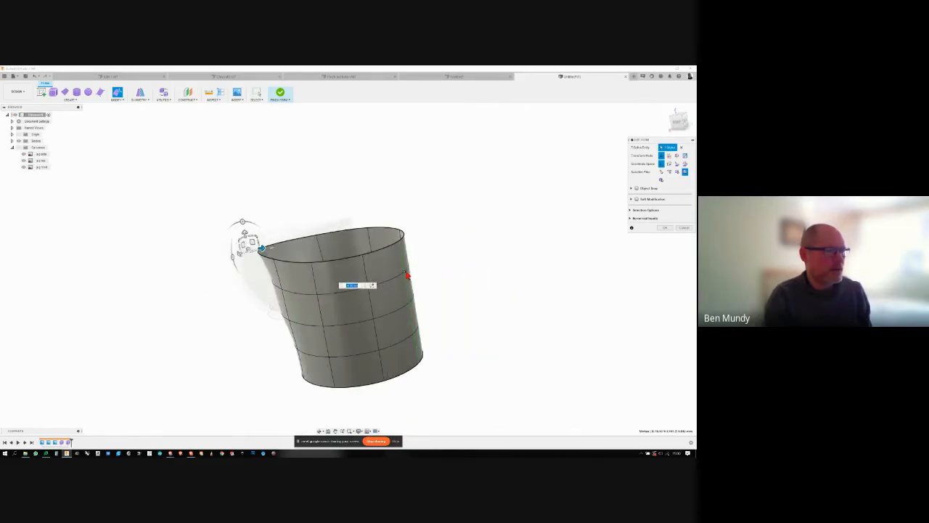
{"action": "left_click", "coordinate": [411, 268]}
{"action": "left_click_drag", "start_coordinate": [419, 269], "coordinate": [438, 270]}
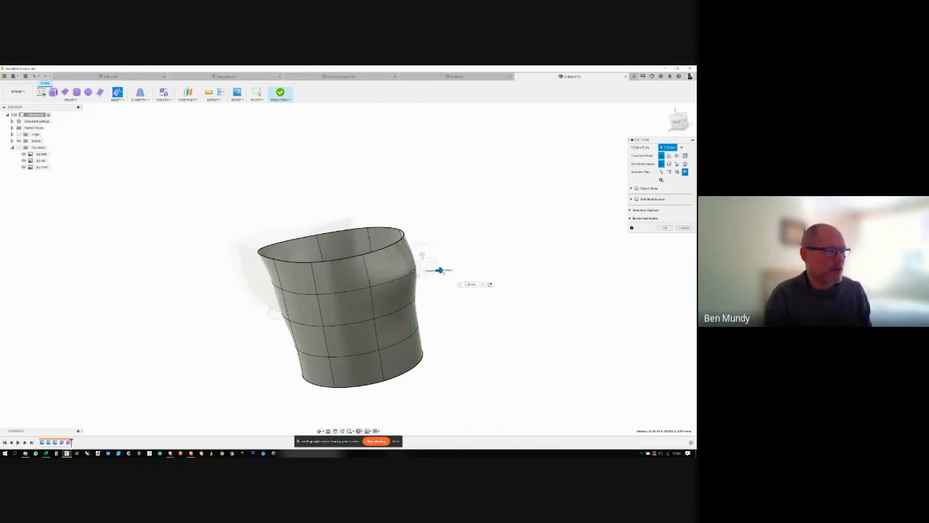
- Move the base vertex beneath the spout inward and finish editing the form
{"action": "middle_click_drag", "start_coordinate": [439, 270], "coordinate": [353, 349], "text": "shift"}
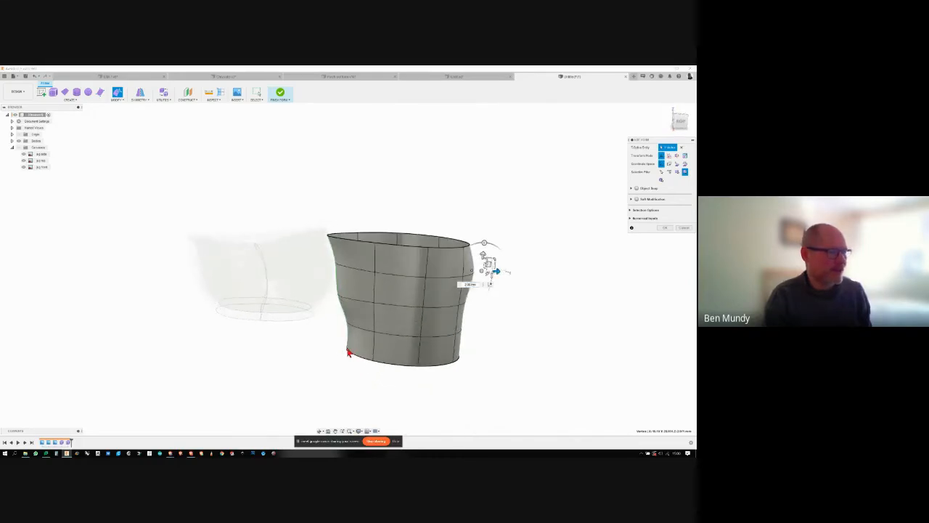
{"action": "left_click", "coordinate": [349, 353]}
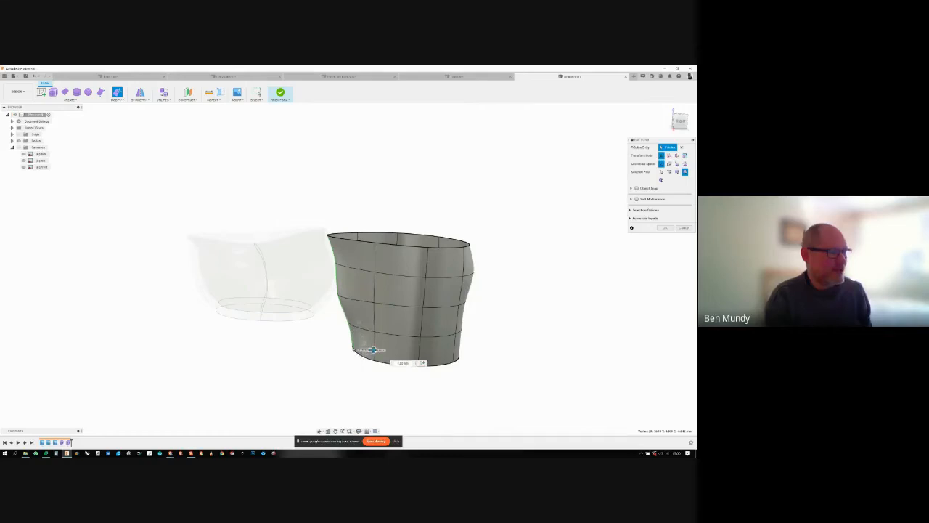
{"action": "middle_click_drag", "start_coordinate": [356, 349], "coordinate": [573, 226], "text": "shift"}
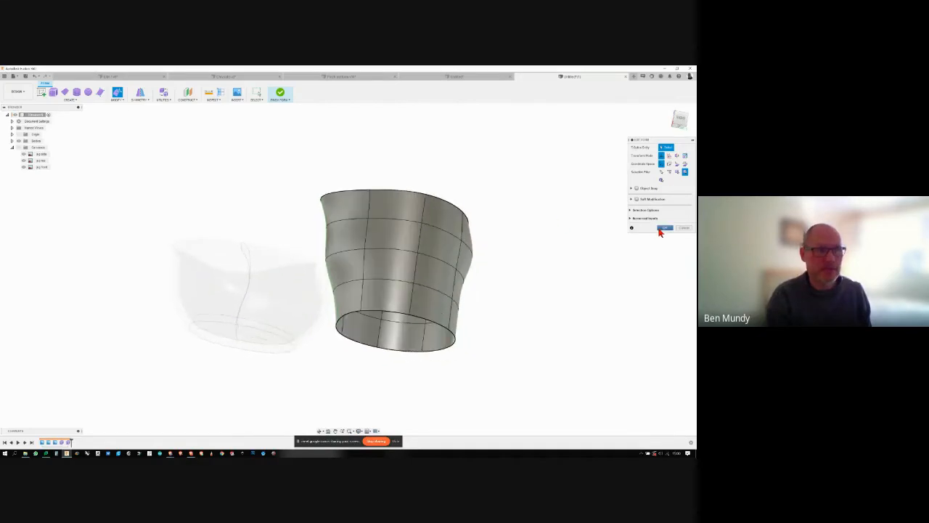
{"action": "left_click", "coordinate": [663, 229]}
- Use Fill Hole on the boundary edge of the reshaped cylinder's bottom opening
{"action": "middle_click_drag", "start_coordinate": [655, 261], "coordinate": [508, 204], "text": "shift"}
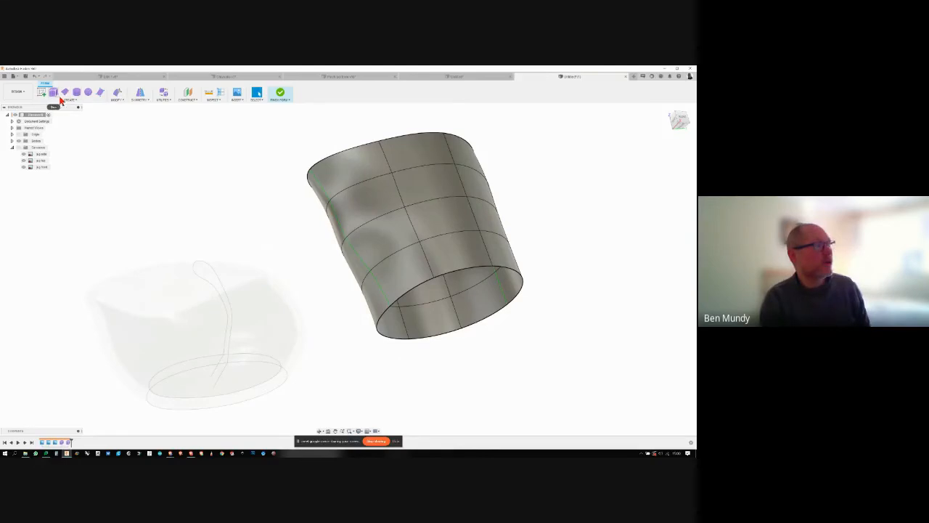
{"action": "left_click", "coordinate": [120, 100]}
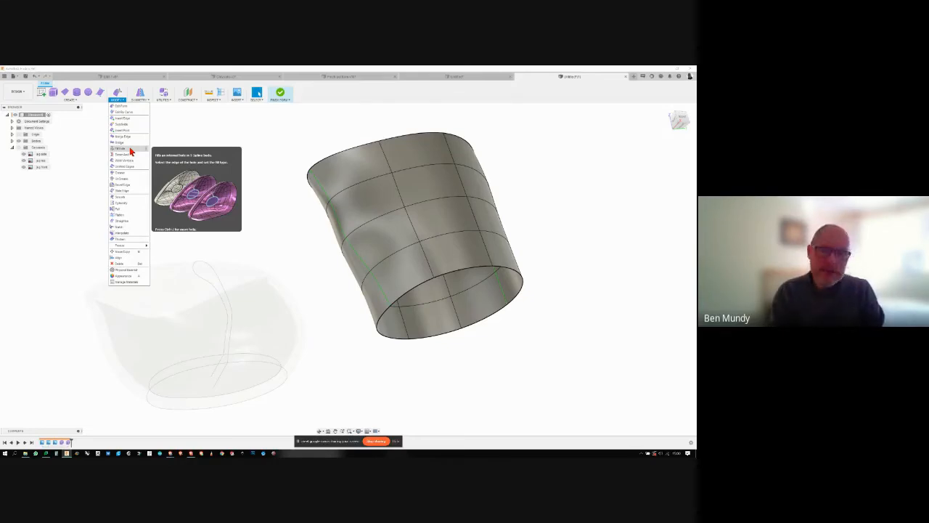
{"action": "left_click", "coordinate": [131, 151]}
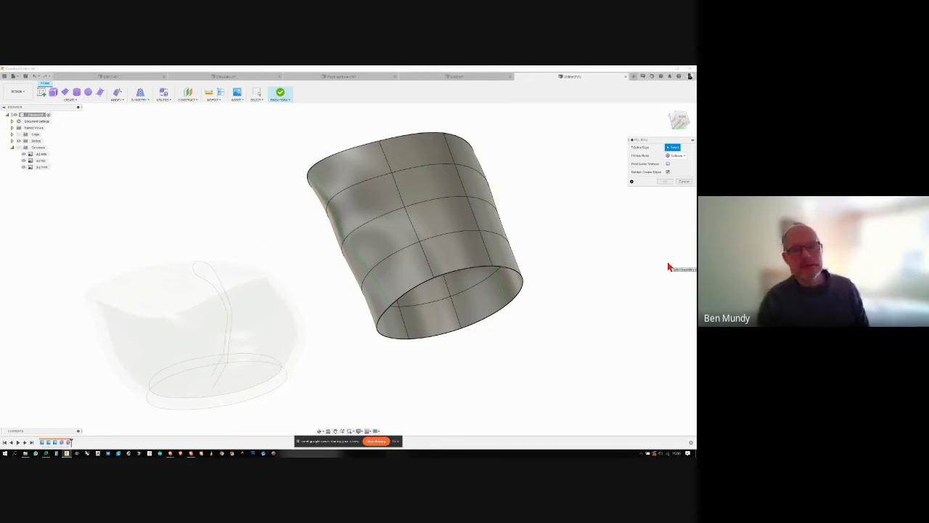
{"action": "middle_click_drag", "start_coordinate": [668, 267], "coordinate": [390, 264], "text": "shift"}
{"action": "middle_click_drag", "start_coordinate": [507, 234], "coordinate": [626, 256], "text": "shift"}
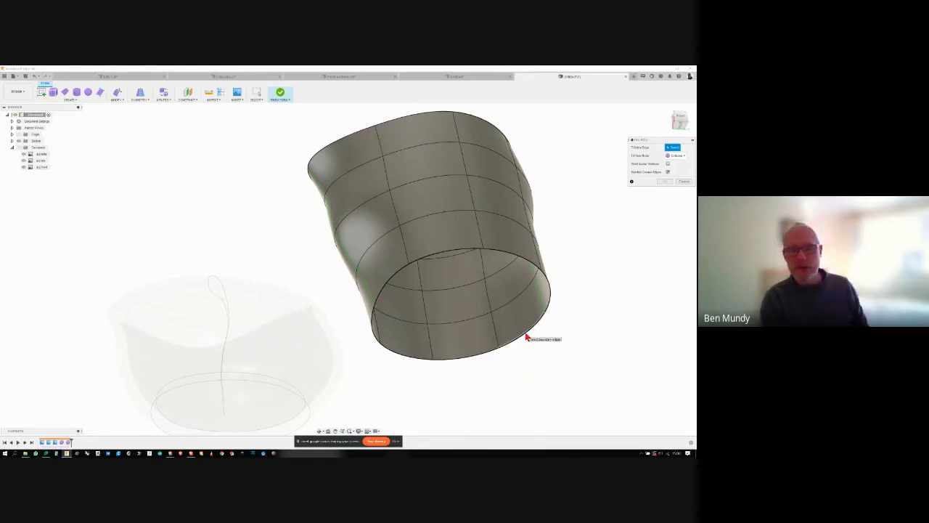
{"action": "left_click", "coordinate": [511, 256]}
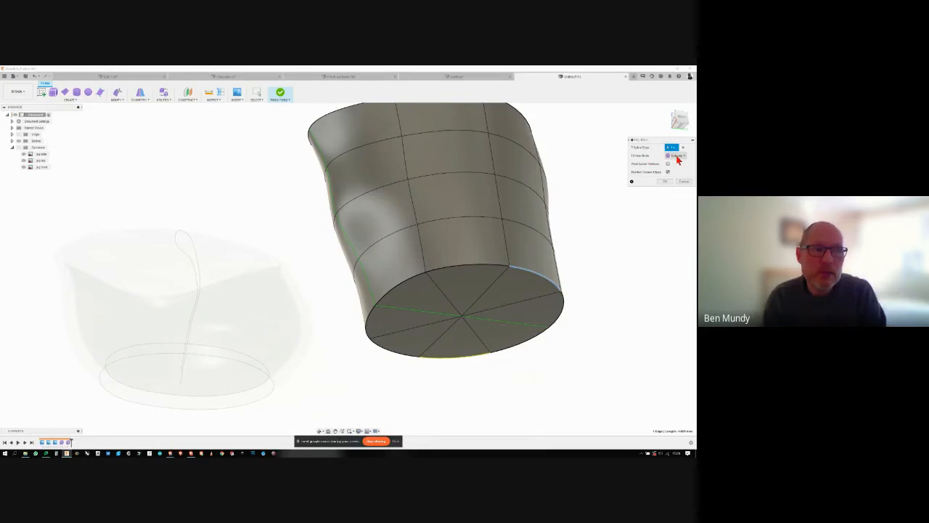
- Compare the Reduced Star and Fill Star modes for the bottom fill, and set the mode back to Collapse
{"action": "left_click", "coordinate": [677, 160]}
{"action": "left_click", "coordinate": [678, 166]}
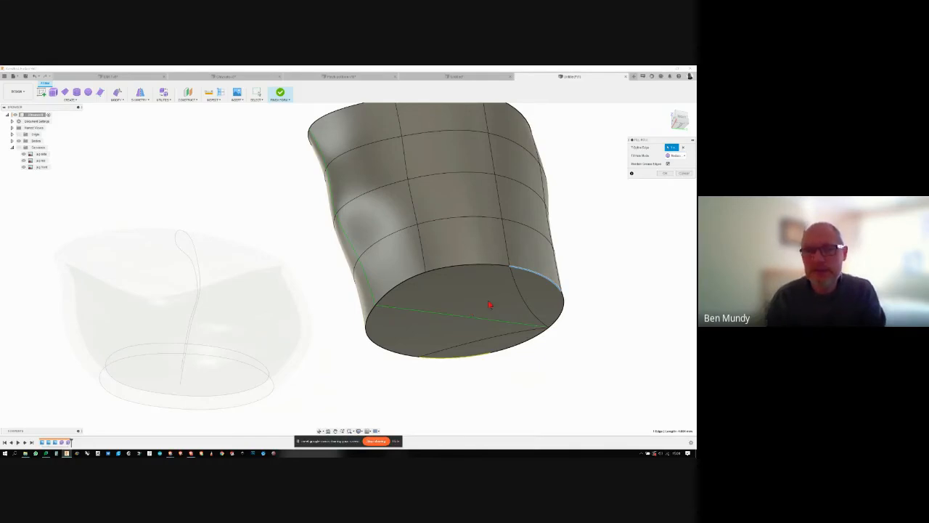
{"action": "left_click", "coordinate": [675, 156]}
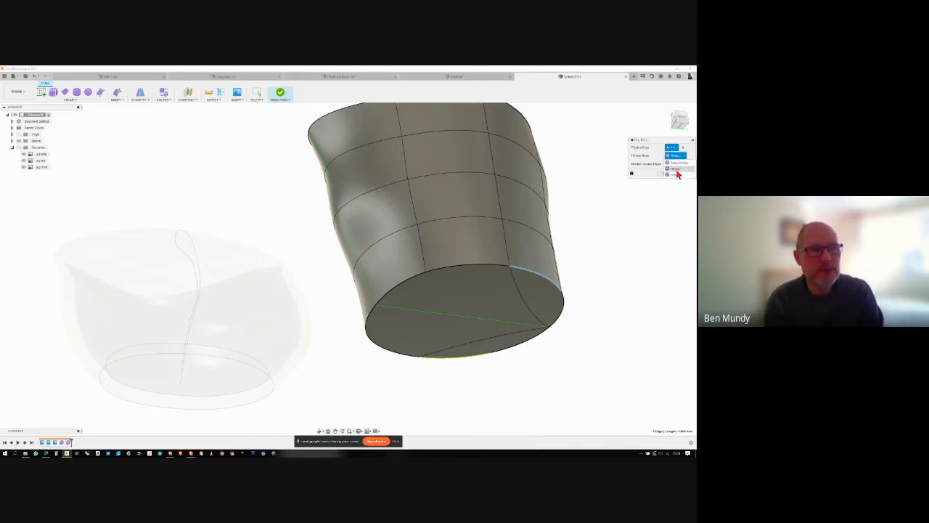
{"action": "left_click", "coordinate": [676, 169]}
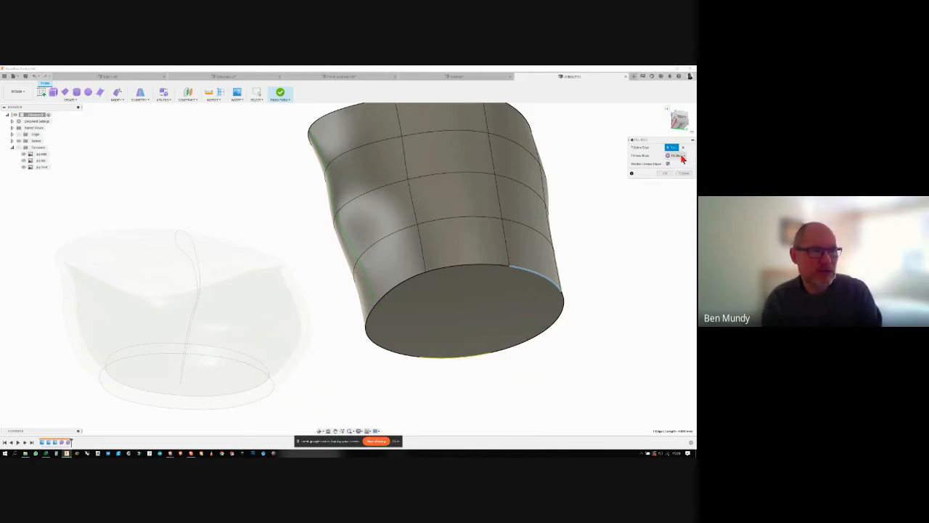
{"action": "left_click", "coordinate": [675, 155]}
{"action": "left_click", "coordinate": [675, 176]}
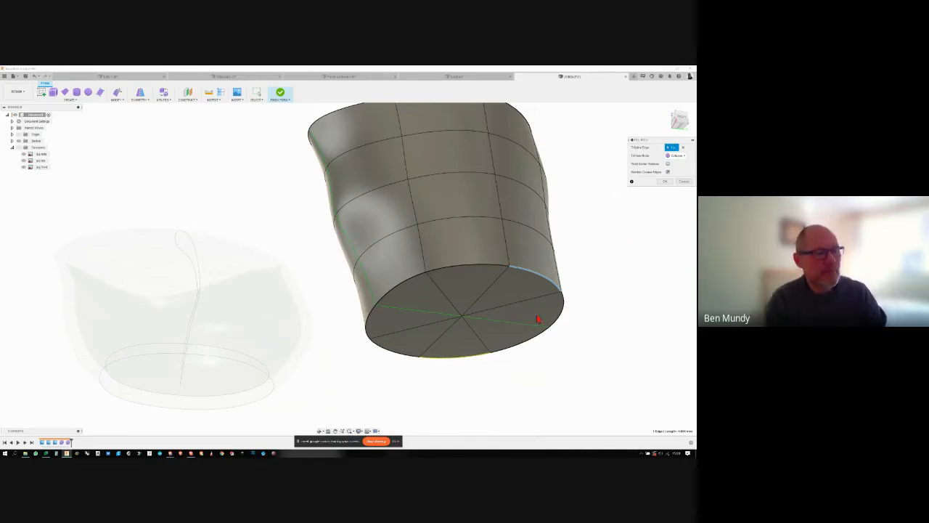
- Toggle Maintain Crease Edges to compare rounded and sharp base edges, and apply the bottom fill with the option on
{"action": "left_click", "coordinate": [667, 172]}
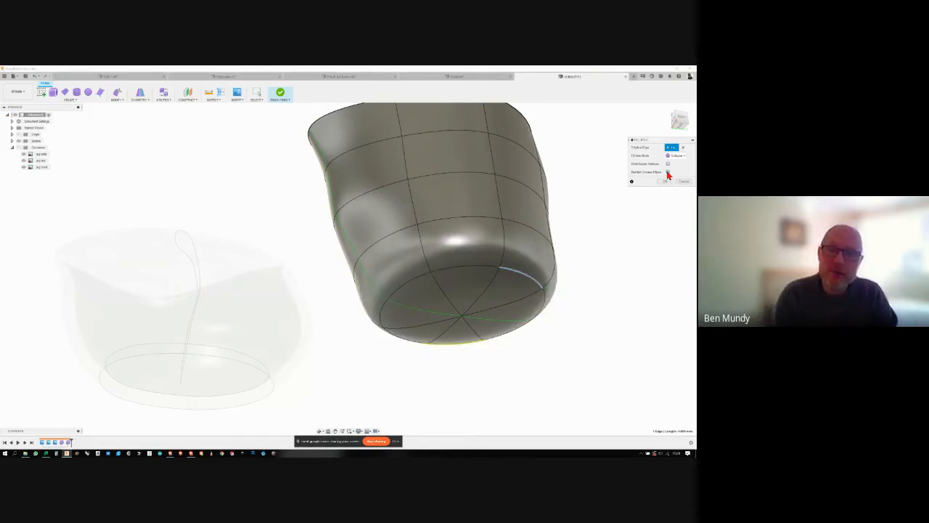
{"action": "left_click", "coordinate": [668, 173]}
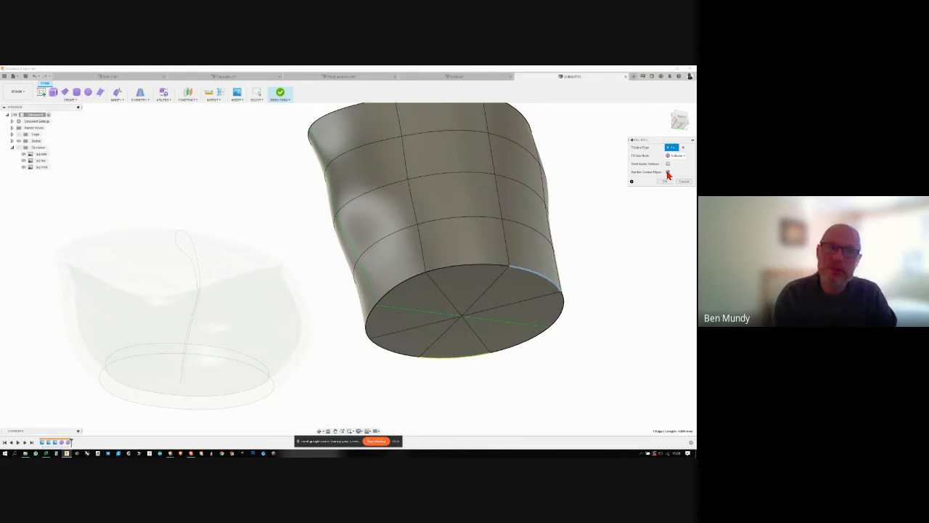
{"action": "left_click", "coordinate": [667, 173]}
{"action": "left_click", "coordinate": [668, 173]}
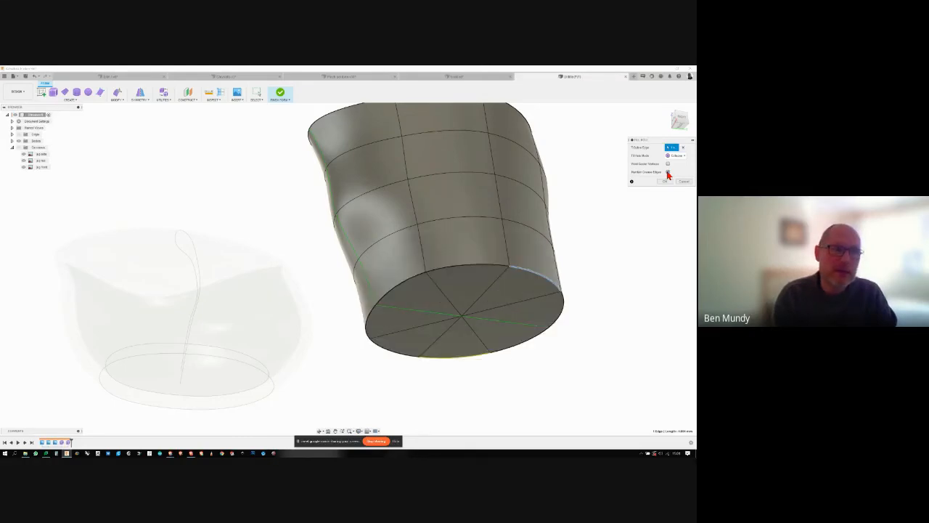
{"action": "left_click", "coordinate": [665, 181]}
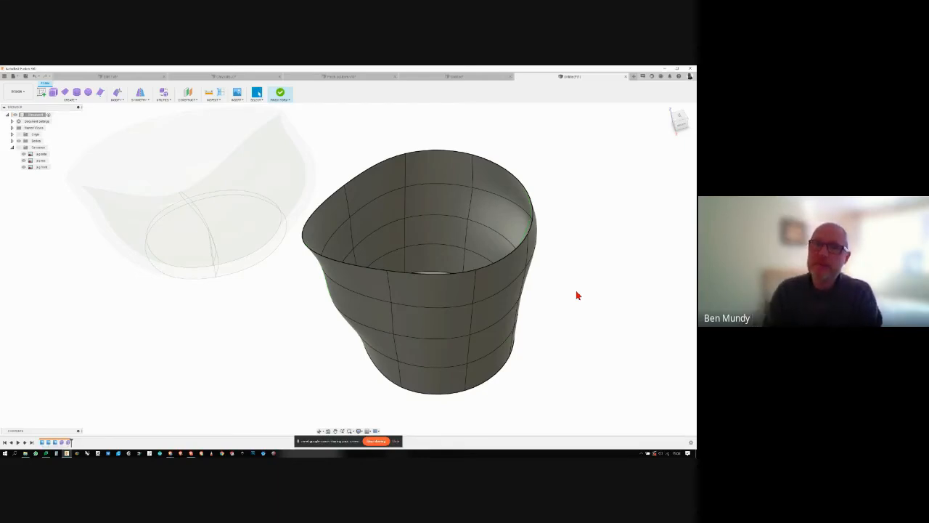
{"action": "middle_click_drag", "start_coordinate": [577, 294], "coordinate": [409, 259], "text": "shift"}
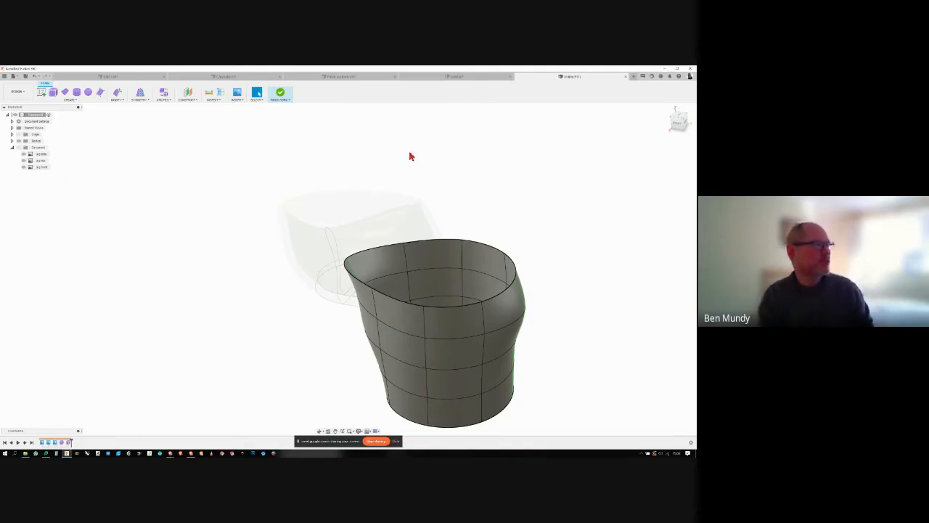
- Thicken the jug's T-spline surface with the Thicken command to give it solid walls
{"action": "middle_click_drag", "start_coordinate": [367, 201], "coordinate": [143, 123], "text": "shift"}
{"action": "left_click", "coordinate": [120, 103]}
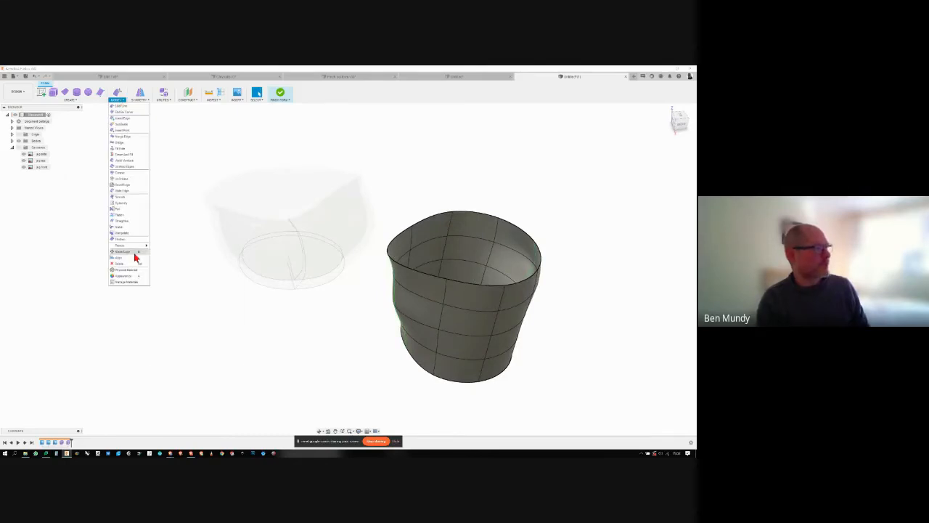
{"action": "left_click", "coordinate": [124, 249]}
{"action": "left_click", "coordinate": [491, 247]}
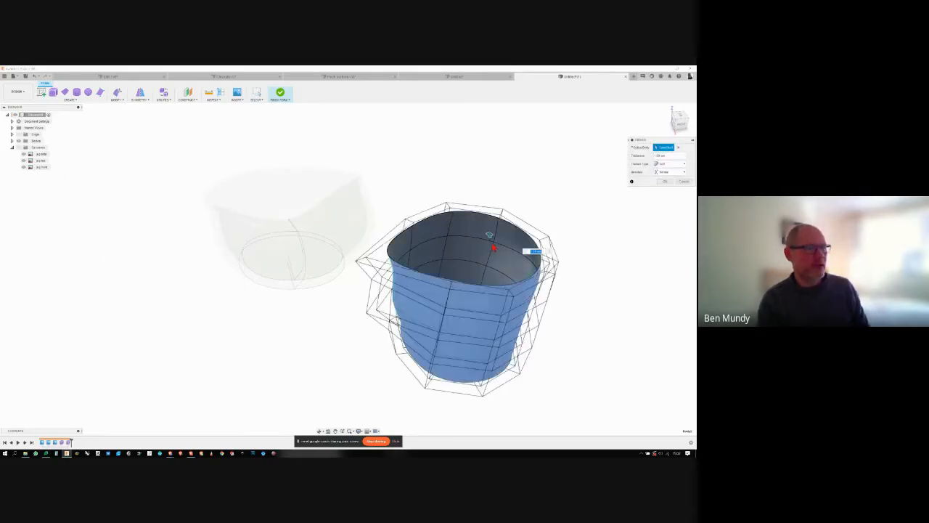
{"action": "left_click", "coordinate": [663, 183]}
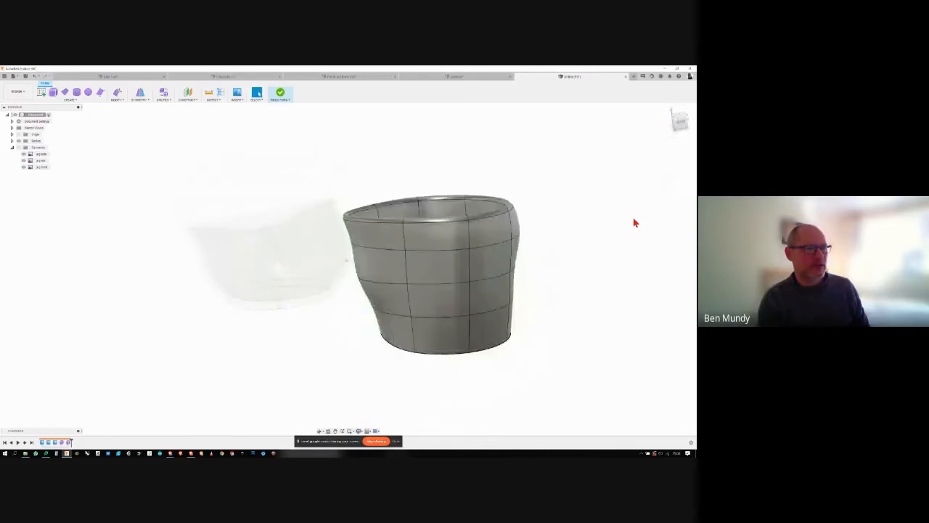
- Finish the form and hide the first jug body so that only the second jug is shown
{"action": "left_click", "coordinate": [280, 92]}
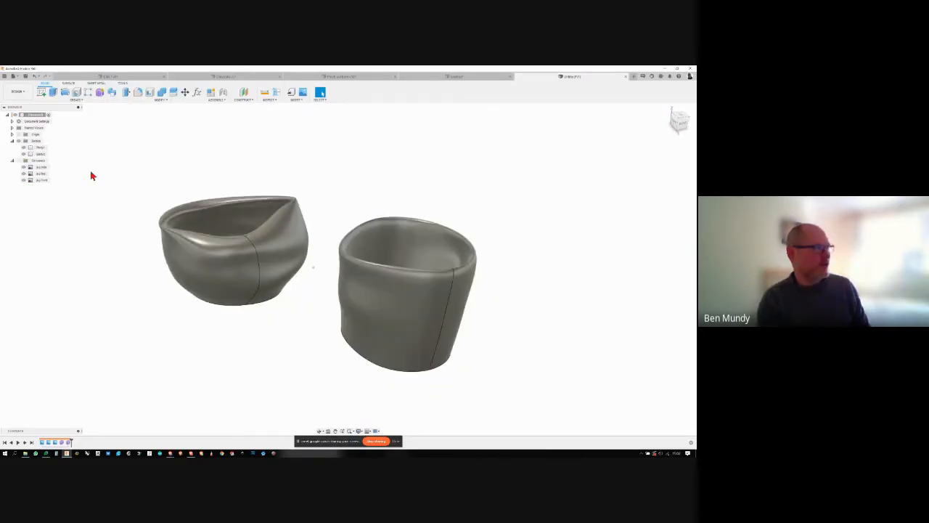
{"action": "left_click", "coordinate": [24, 148]}
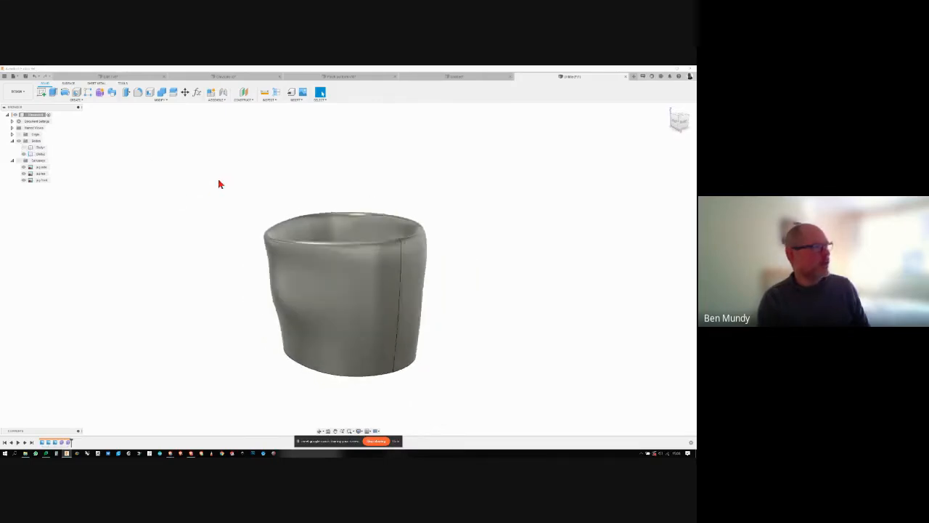
{"action": "left_click", "coordinate": [350, 275]}
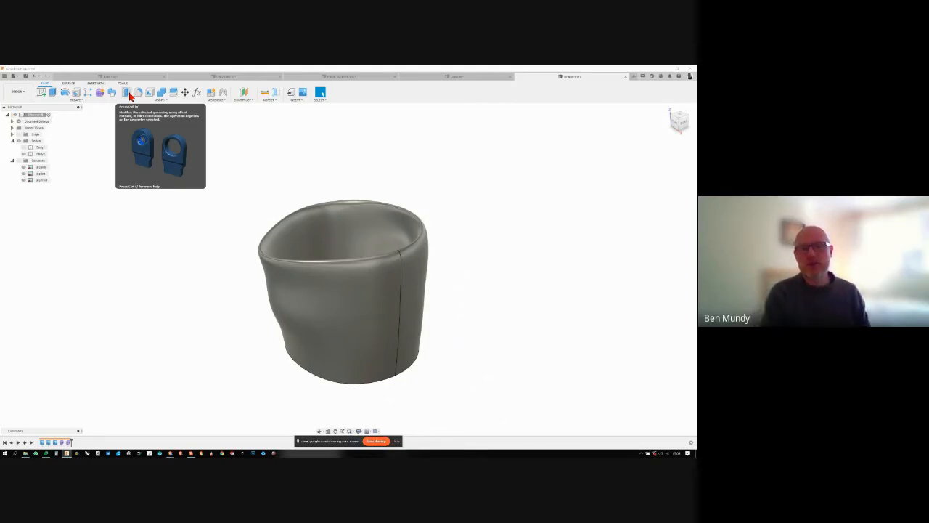
- Try to offset the jug's curved face by 0.5 mm with Press Pull
{"action": "left_click", "coordinate": [130, 97]}
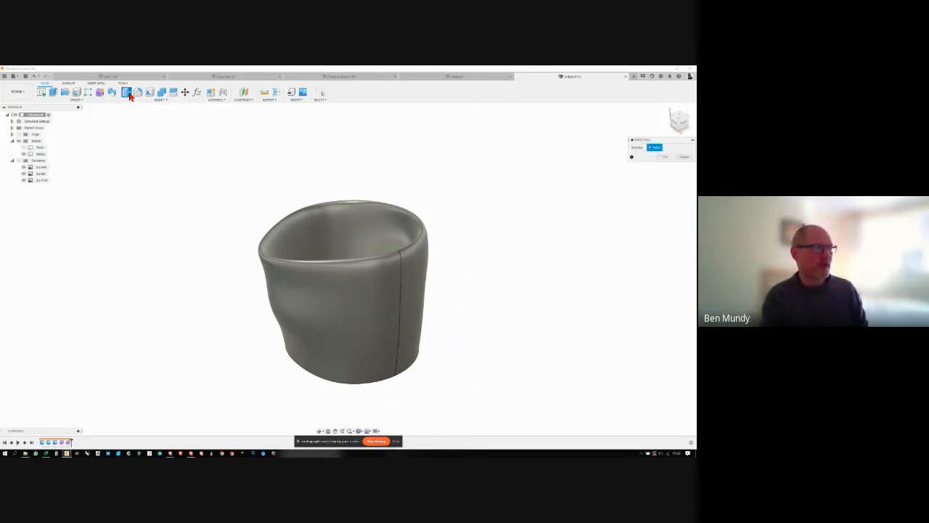
{"action": "left_click", "coordinate": [340, 282]}
{"action": "left_click", "coordinate": [410, 278]}
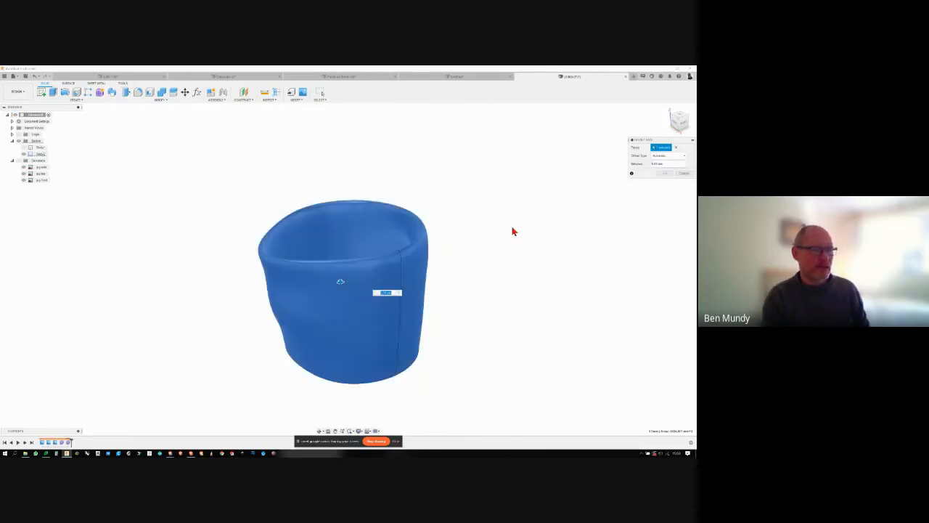
{"action": "type", "text": "0.5"}
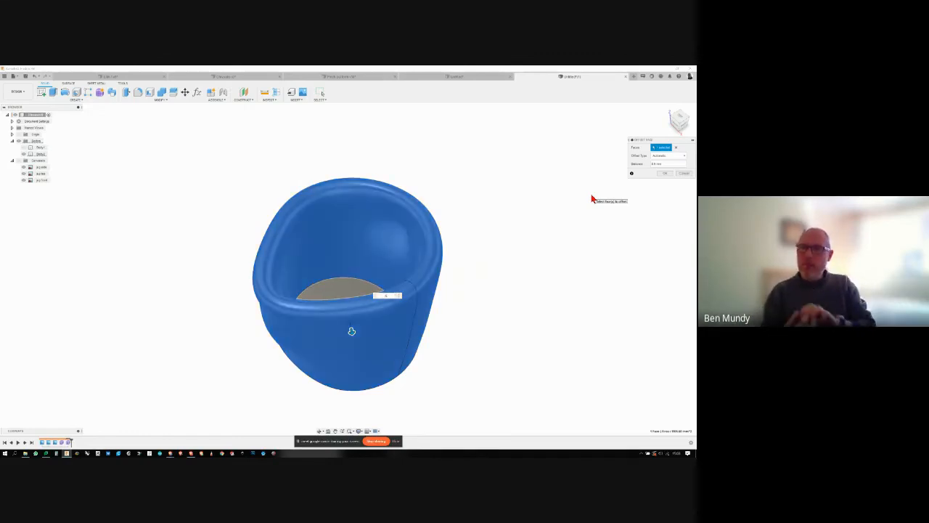
{"action": "left_click", "coordinate": [683, 174]}
{"action": "middle_click_drag", "start_coordinate": [595, 218], "coordinate": [559, 149], "text": "shift"}
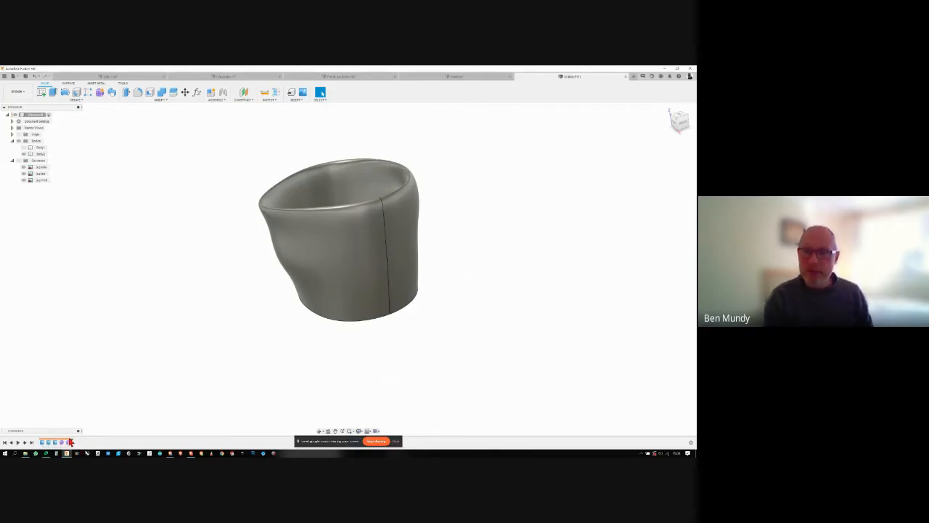
{"action": "scroll", "coordinate": [244, 304], "scroll_direction": "up", "scroll_amount": 2}
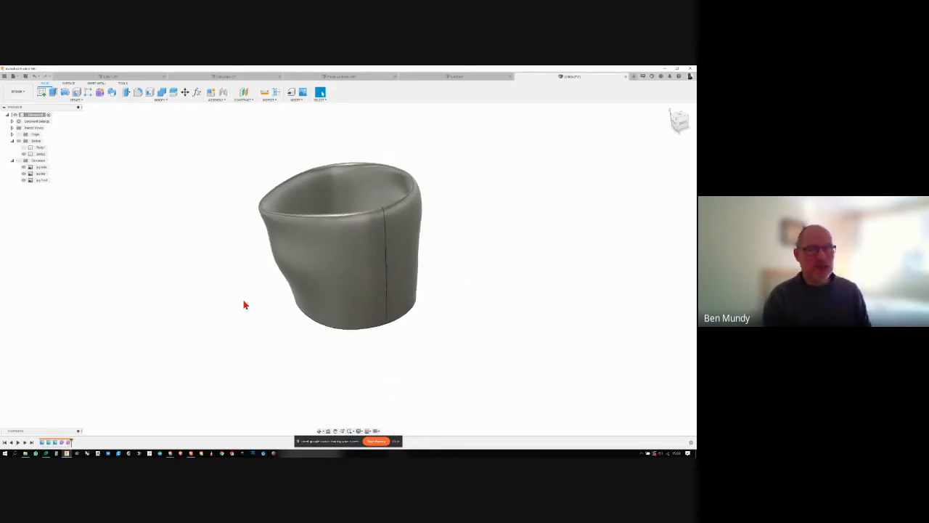
{"action": "scroll", "coordinate": [244, 305], "scroll_direction": "up", "scroll_amount": 1}
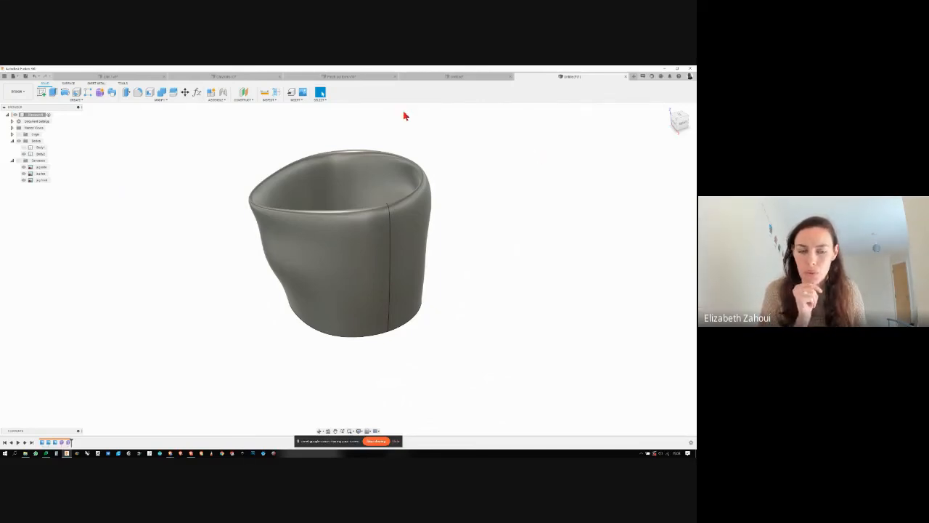
- Construct a plane offset from the vertical origin plane so that it runs through the middle of the jug
{"action": "middle_click_drag", "start_coordinate": [404, 114], "coordinate": [113, 130], "text": "shift"}
{"action": "left_click", "coordinate": [43, 94]}
{"action": "mouse_move", "coordinate": [290, 156]}
{"action": "middle_mouse_down", "text": "shift"}
{"action": "mouse_move", "coordinate": [361, 210]}
{"action": "mouse_move", "coordinate": [265, 216]}
{"action": "mouse_move", "coordinate": [196, 361]}
{"action": "middle_mouse_up", "text": "shift"}
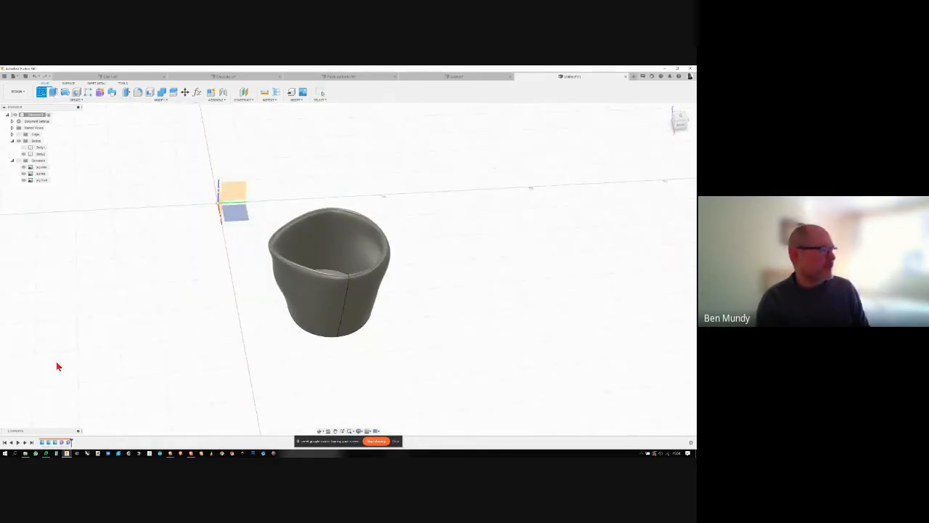
{"action": "middle_click_drag", "start_coordinate": [58, 365], "coordinate": [162, 169], "text": "shift"}
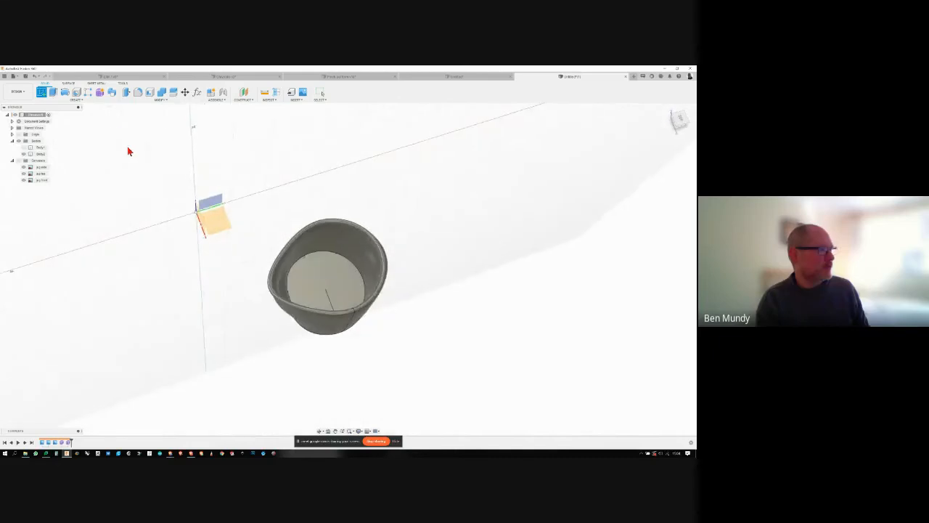
{"action": "left_click", "coordinate": [243, 92]}
{"action": "left_click", "coordinate": [227, 201]}
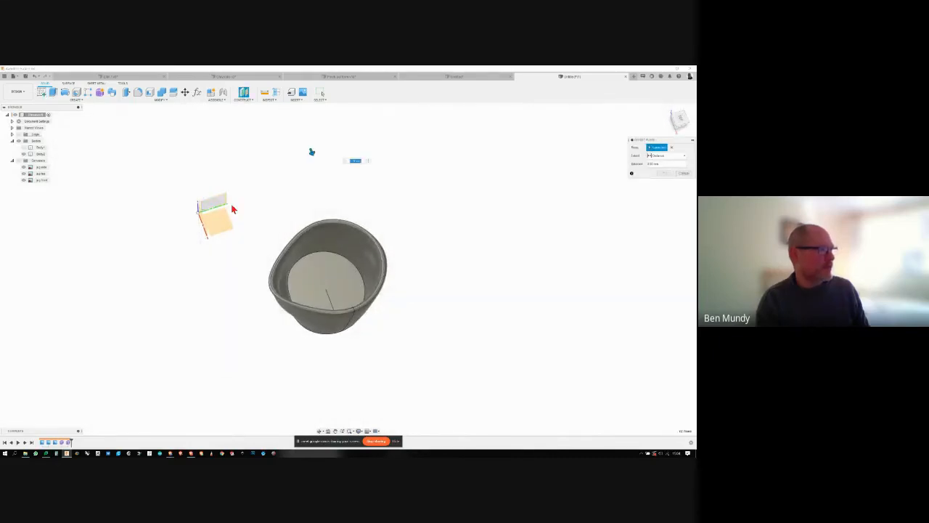
{"action": "left_click_drag", "start_coordinate": [308, 170], "coordinate": [354, 283]}
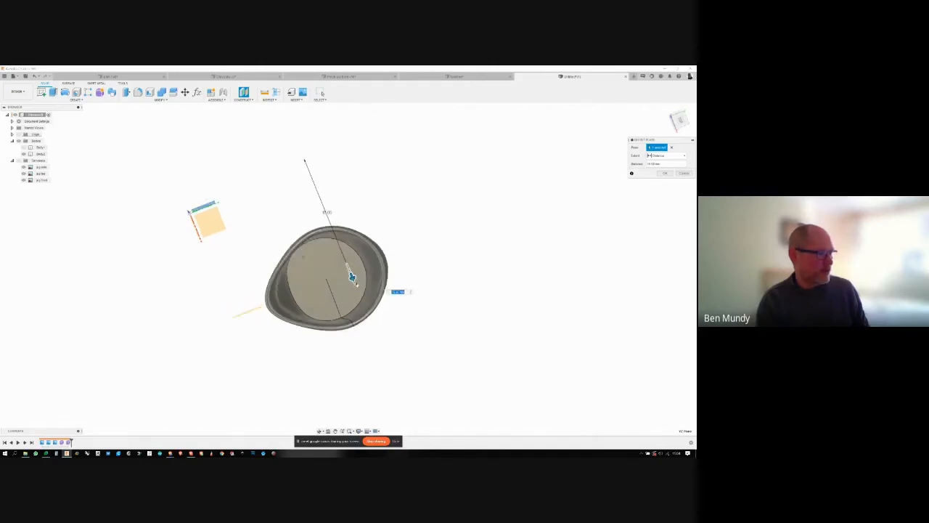
{"action": "left_click", "coordinate": [662, 175]}
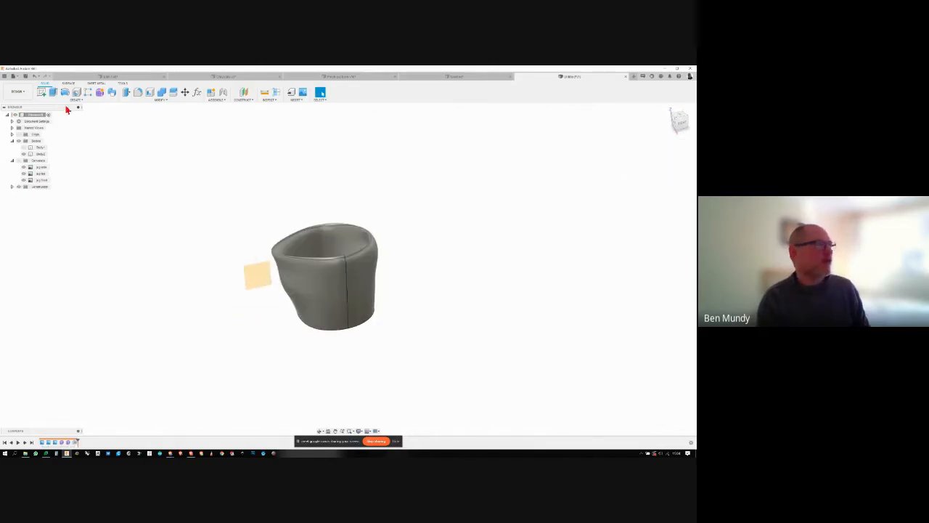
- Sketch a four-point fit point spline on the offset plane, forming a handle curve from below the jug's rim to near its base
{"action": "left_click", "coordinate": [42, 93]}
{"action": "left_click", "coordinate": [259, 276]}
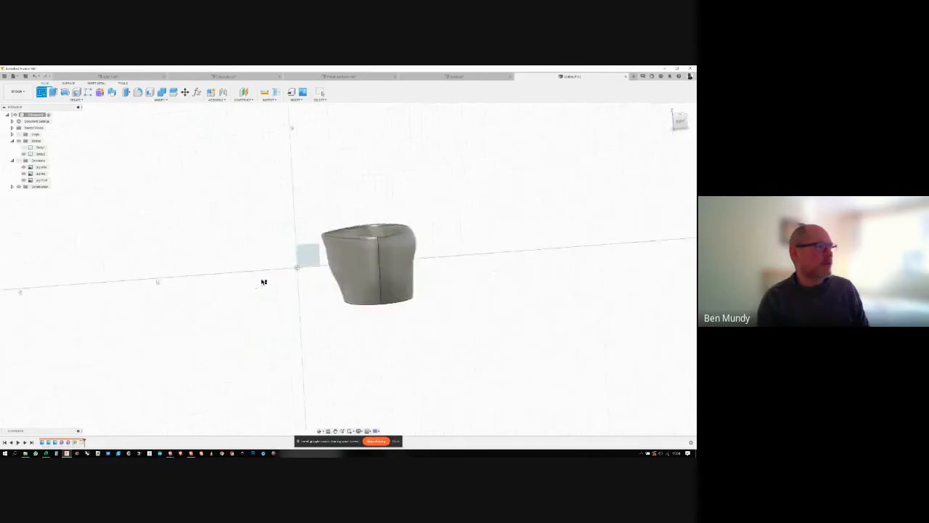
{"action": "scroll", "coordinate": [508, 270], "scroll_direction": "up", "scroll_amount": 5}
{"action": "scroll", "coordinate": [508, 273], "scroll_direction": "down", "scroll_amount": 2}
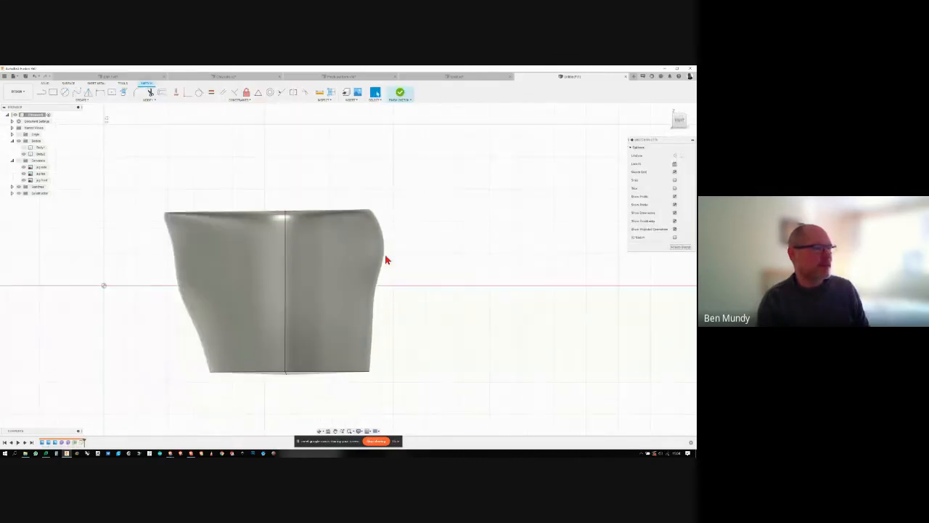
{"action": "left_click", "coordinate": [76, 92]}
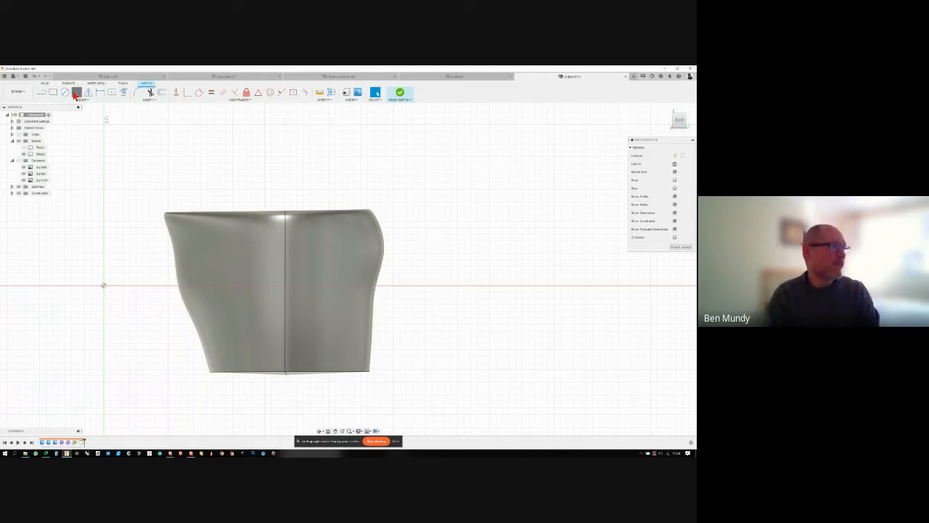
{"action": "left_click", "coordinate": [376, 224]}
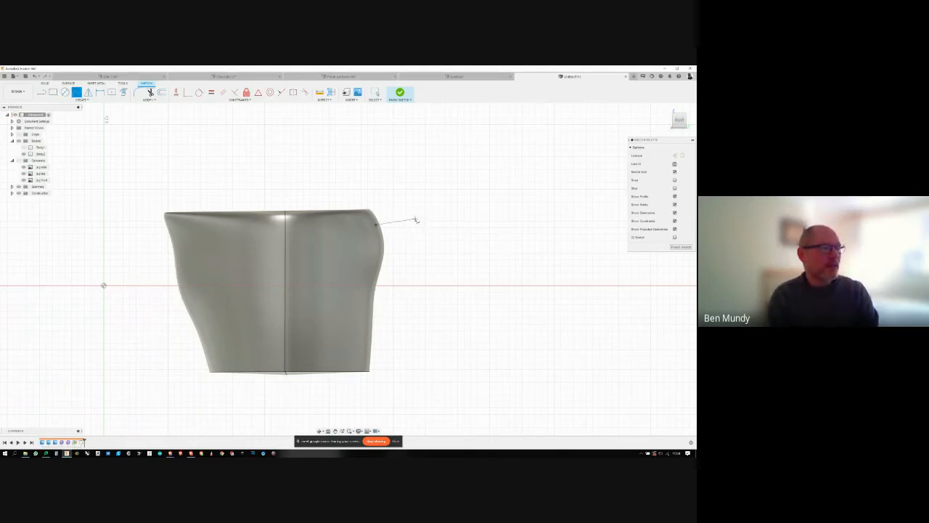
{"action": "left_click", "coordinate": [414, 218]}
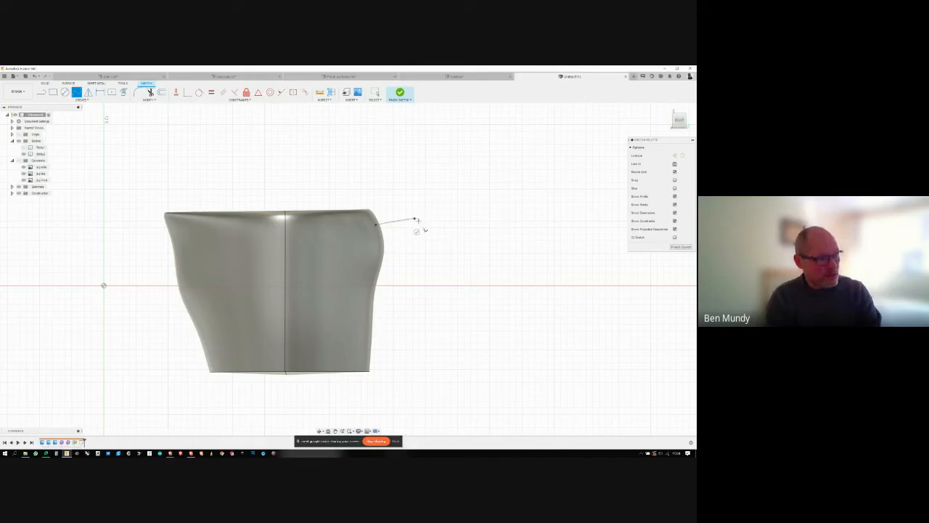
{"action": "left_click", "coordinate": [434, 284]}
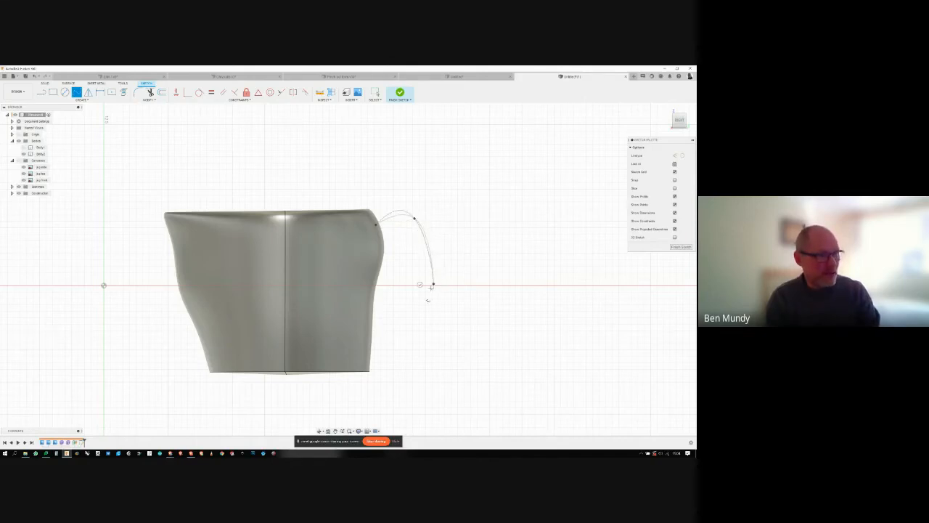
{"action": "left_click", "coordinate": [368, 351]}
{"action": "left_click", "coordinate": [363, 339]}
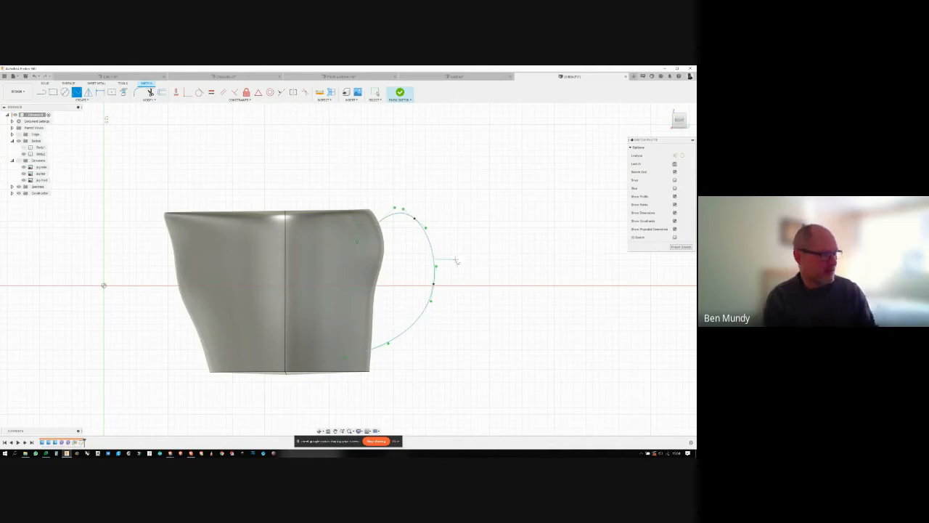
{"action": "key", "text": "Escape"}
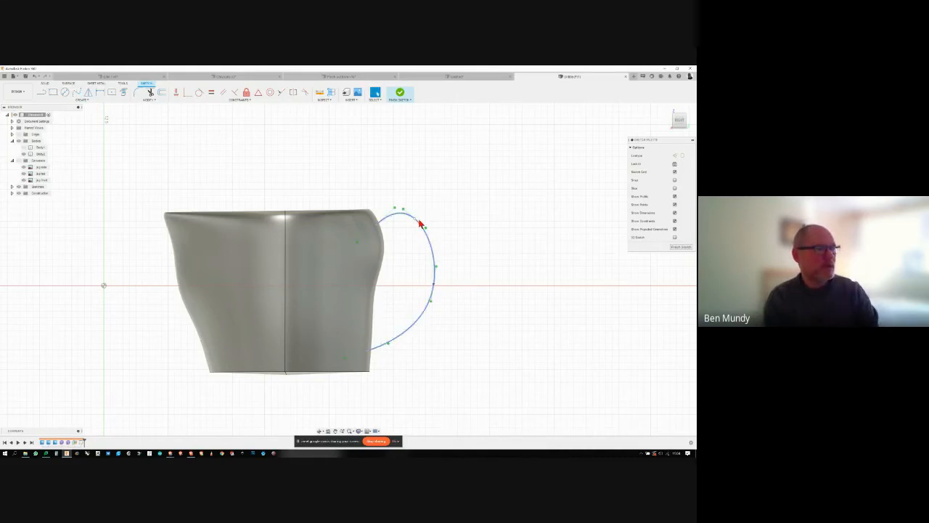
- Adjust the handle spline's outer fit points towards the jug and offset the curve inward to form the handle's inner edge
{"action": "left_click", "coordinate": [426, 227]}
{"action": "left_click_drag", "start_coordinate": [434, 285], "coordinate": [425, 290]}
{"action": "left_click", "coordinate": [161, 92]}
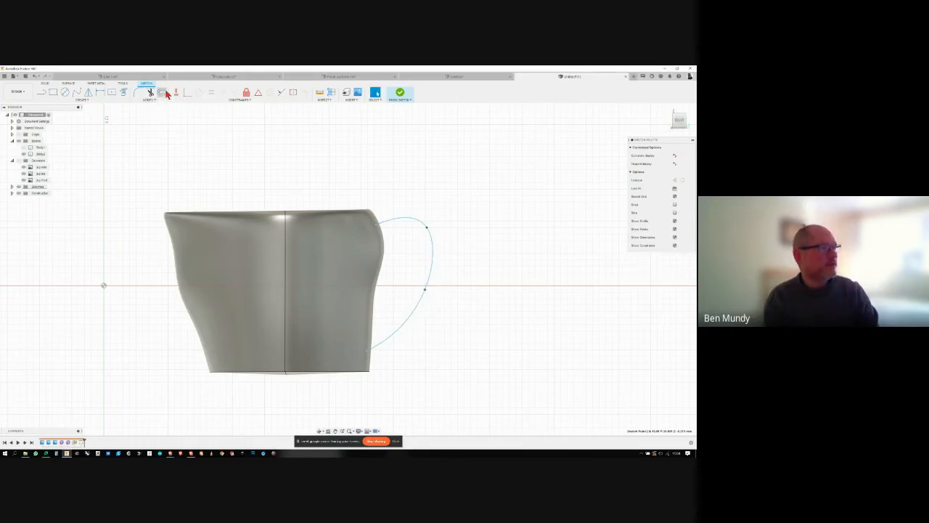
{"action": "left_click", "coordinate": [422, 227]}
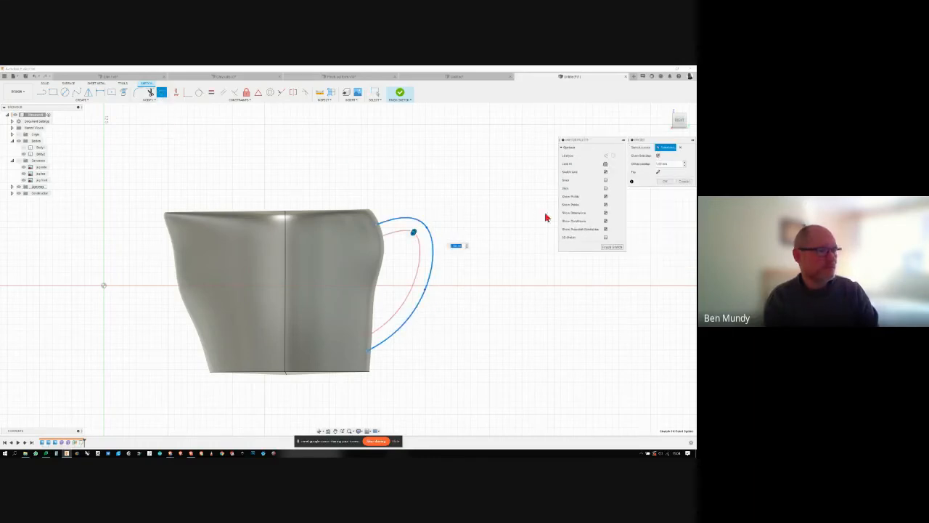
{"action": "left_click", "coordinate": [664, 174]}
- Close the open ends between the two handle curves with lines and finish the sketch
{"action": "key", "text": "l"}
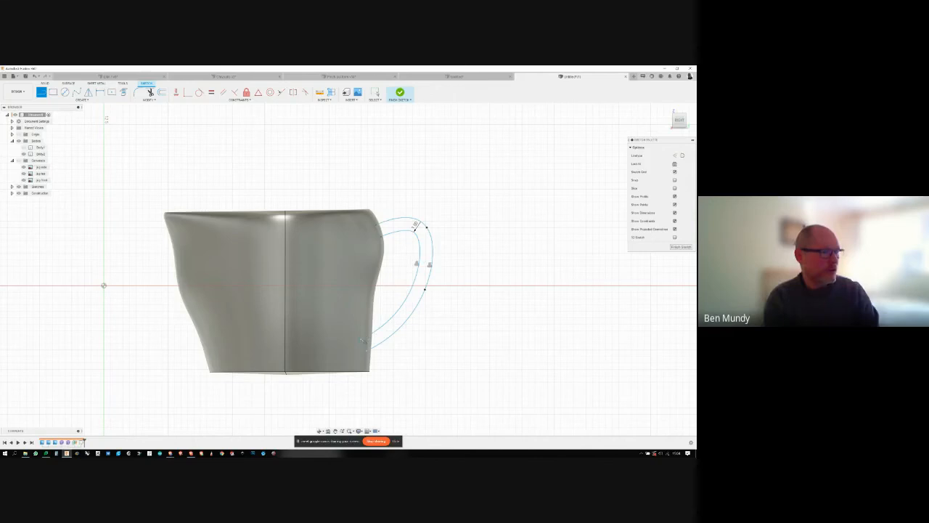
{"action": "left_click", "coordinate": [363, 340]}
{"action": "left_click", "coordinate": [367, 351]}
{"action": "scroll", "coordinate": [367, 352], "scroll_direction": "up", "scroll_amount": 4}
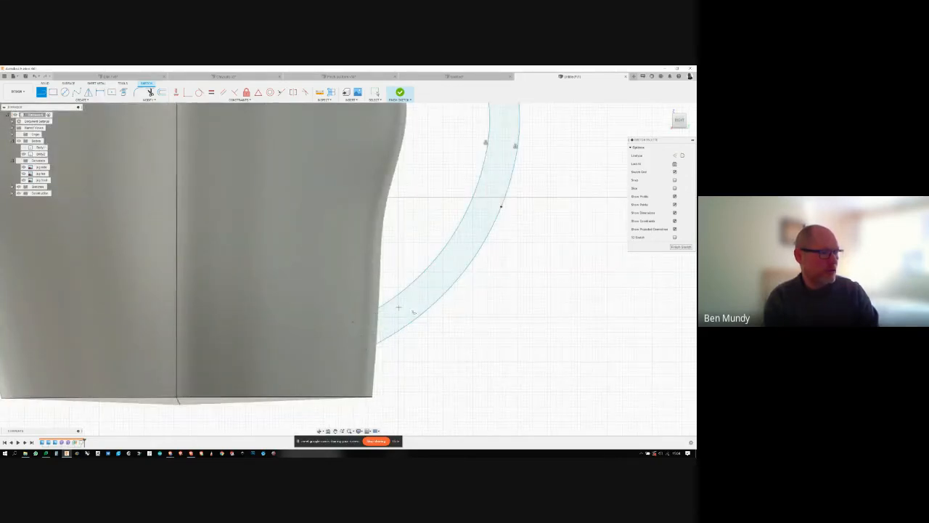
{"action": "scroll", "coordinate": [398, 308], "scroll_direction": "down", "scroll_amount": 4}
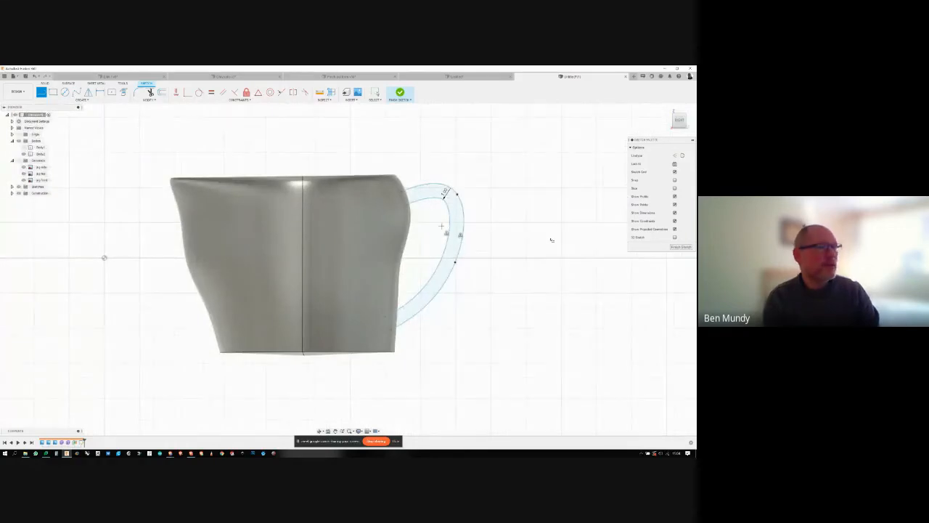
{"action": "left_click", "coordinate": [680, 247]}
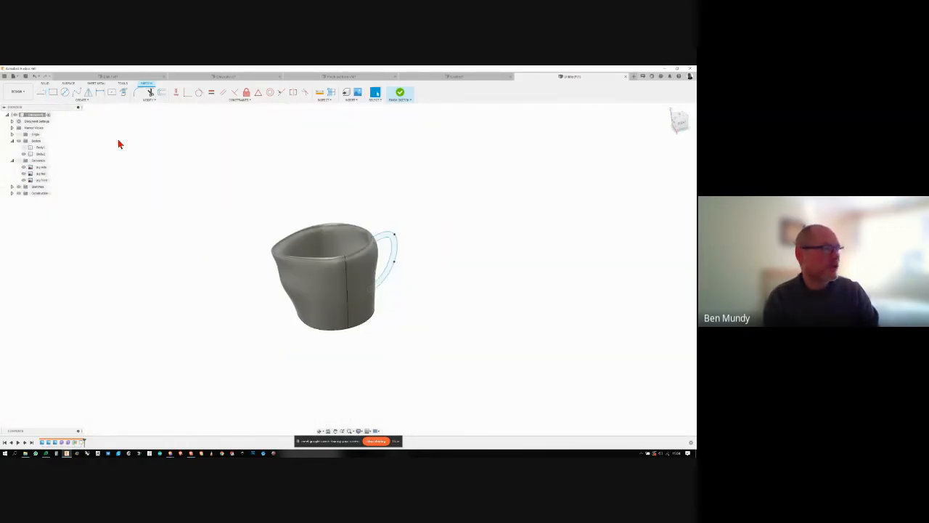
- Extrude the closed handle profile symmetrically from its sketch plane and join it to the jug body
{"action": "left_click", "coordinate": [55, 93]}
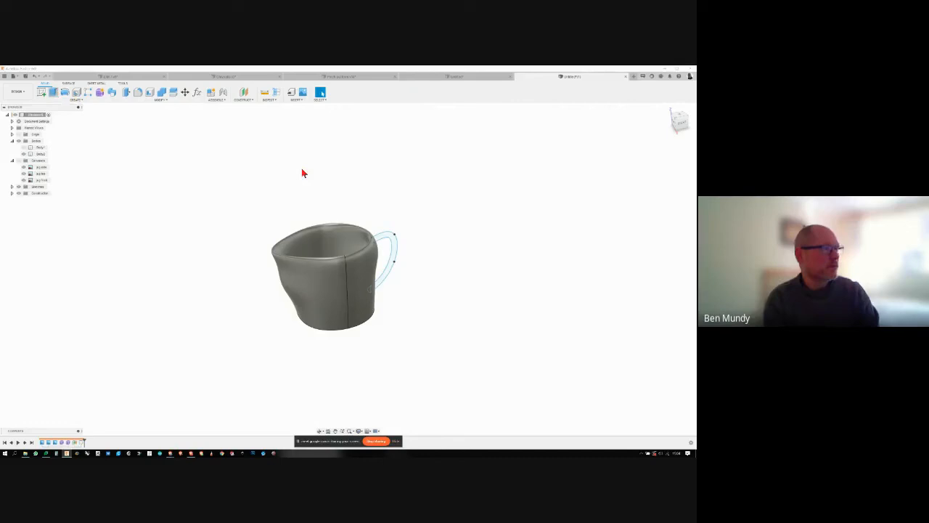
{"action": "left_click", "coordinate": [394, 241]}
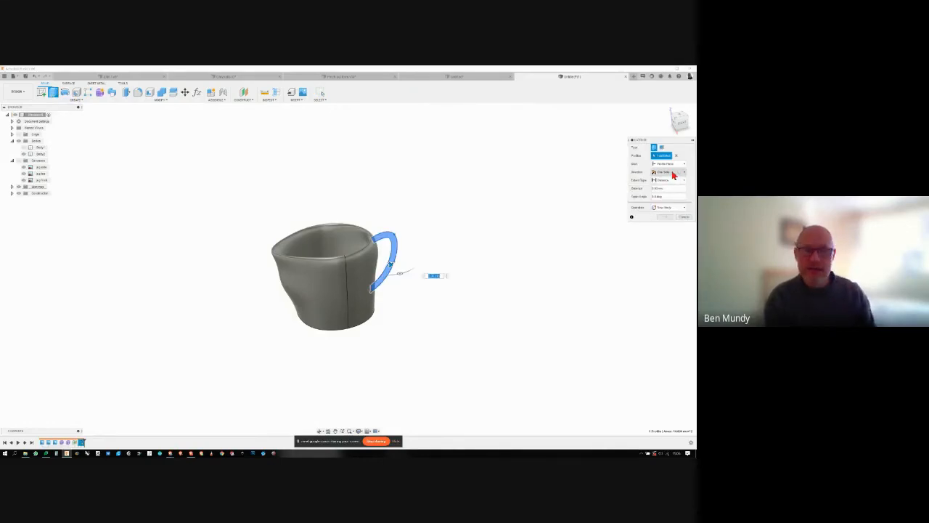
{"action": "left_click", "coordinate": [672, 173]}
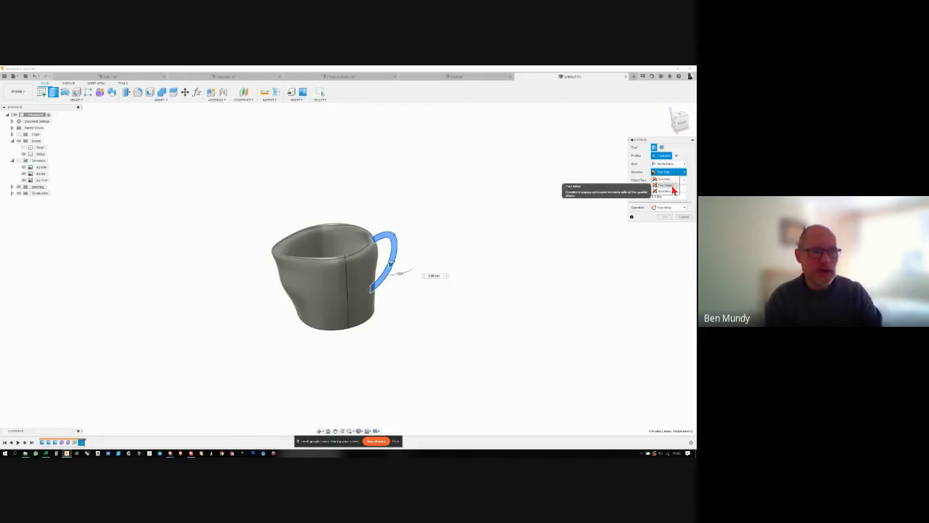
{"action": "left_click", "coordinate": [665, 191]}
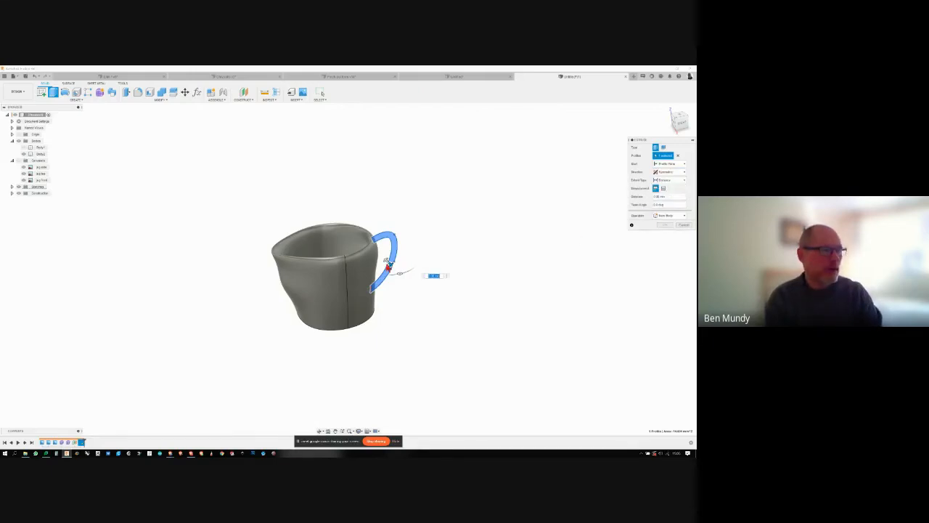
{"action": "left_click", "coordinate": [666, 216]}
{"action": "left_click", "coordinate": [666, 222]}
{"action": "middle_click_drag", "start_coordinate": [601, 224], "coordinate": [85, 189], "text": "shift"}
{"action": "left_click", "coordinate": [664, 225]}
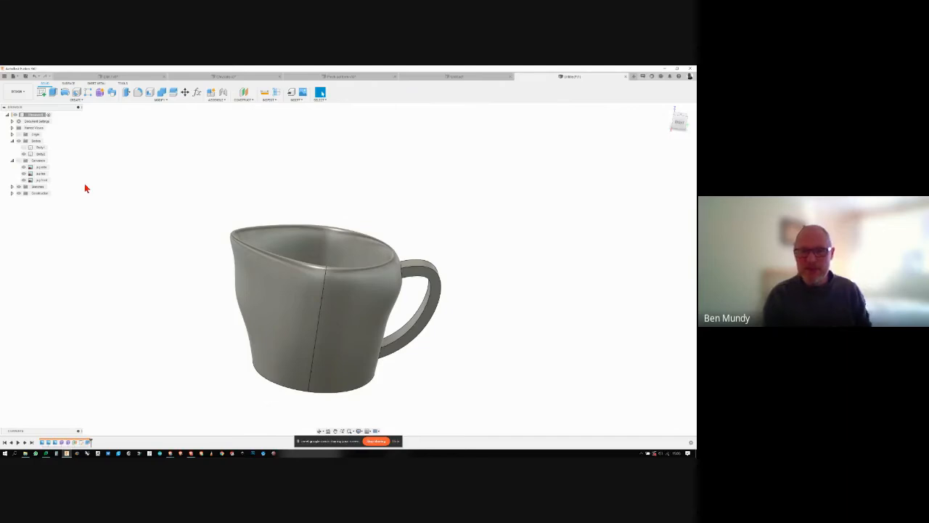
- Fillet the long outer and inner edges of the handle with a 0.35 mm radius
{"action": "left_click", "coordinate": [138, 93]}
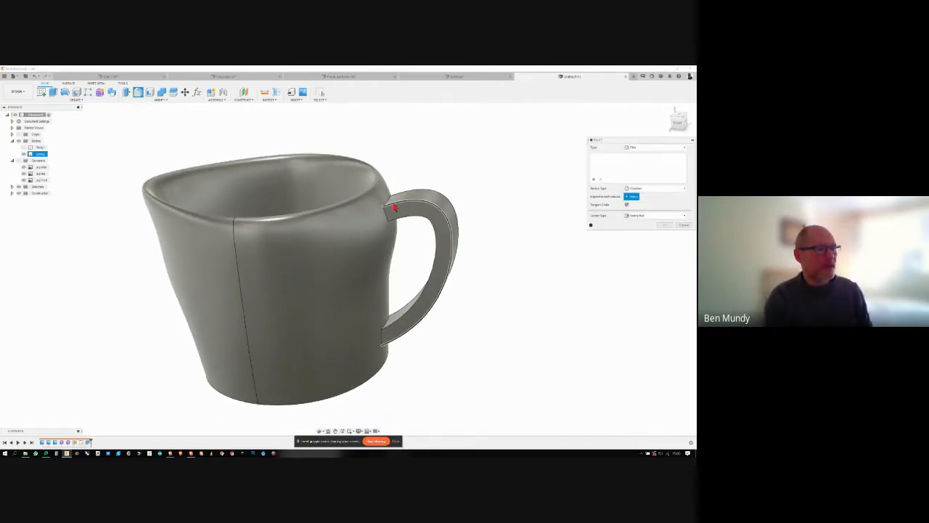
{"action": "left_click", "coordinate": [396, 206]}
{"action": "left_click", "coordinate": [422, 222]}
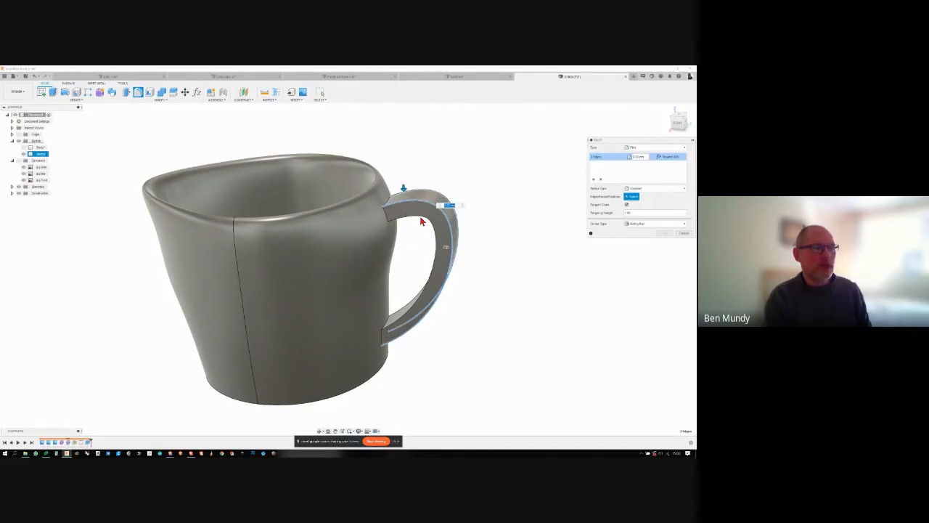
{"action": "left_click", "coordinate": [406, 306]}
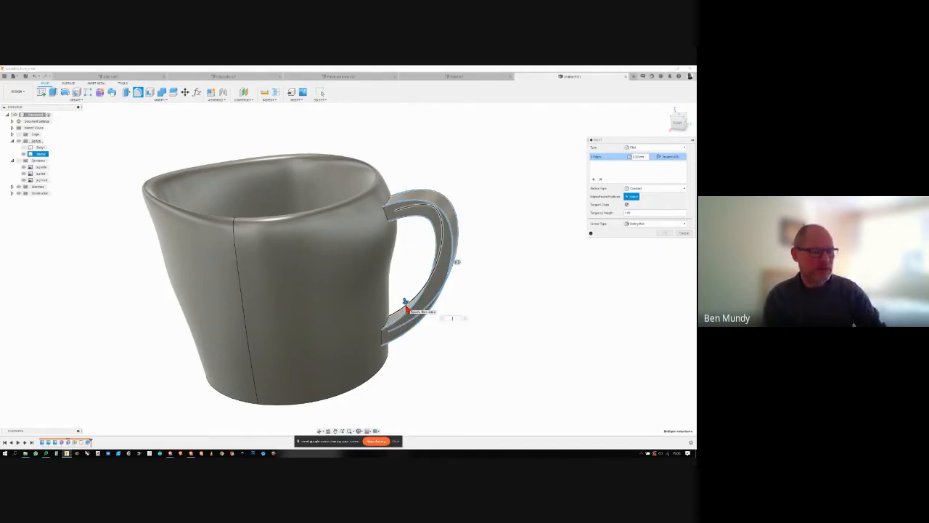
{"action": "type", "text": ".35"}
{"action": "middle_click_drag", "start_coordinate": [434, 307], "coordinate": [663, 232], "text": "shift"}
{"action": "left_click", "coordinate": [665, 233]}
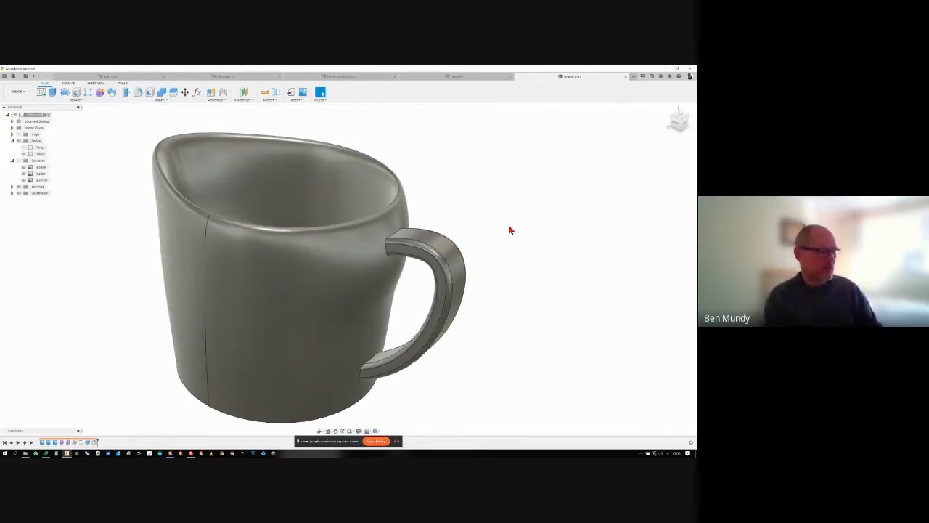
- Fillet the edges where both handle ends meet the jug with a 0.25 mm radius
{"action": "key", "text": "f"}
{"action": "left_click", "coordinate": [396, 239]}
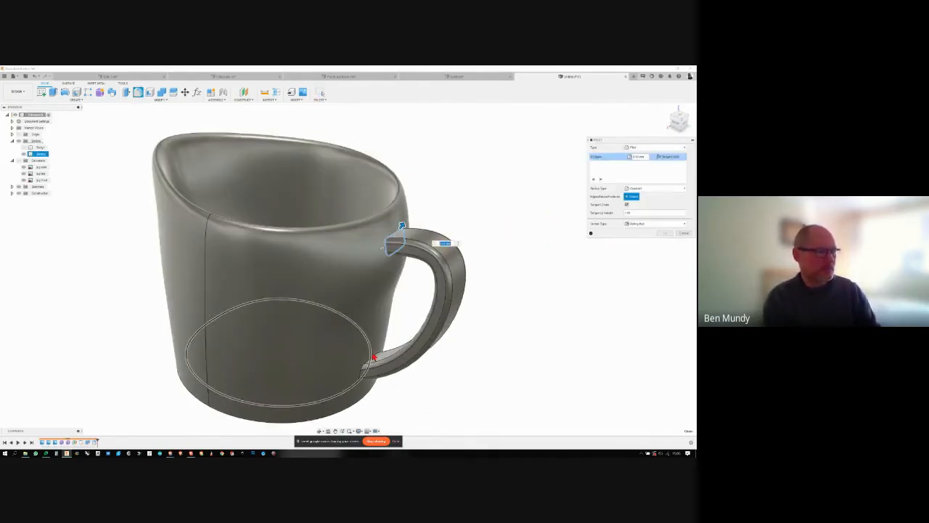
{"action": "left_click", "coordinate": [373, 355]}
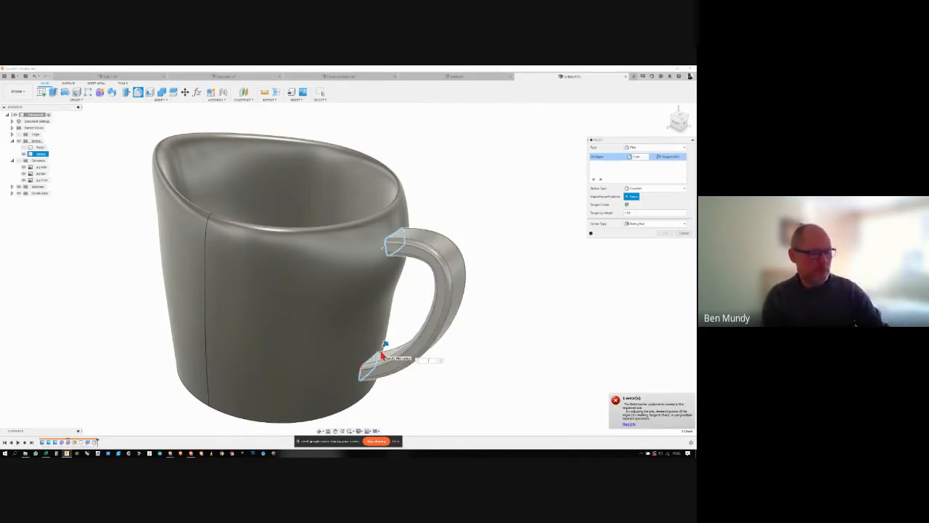
{"action": "key", "text": "BackSpace"}
{"action": "type", "text": "0.5"}
{"action": "left_click_drag", "start_coordinate": [427, 366], "coordinate": [422, 365]}
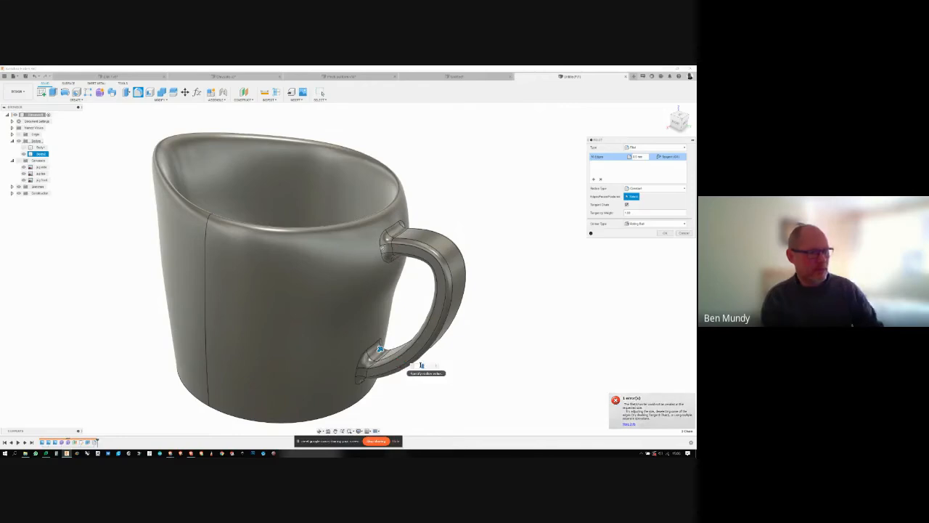
{"action": "type", "text": ".2"}
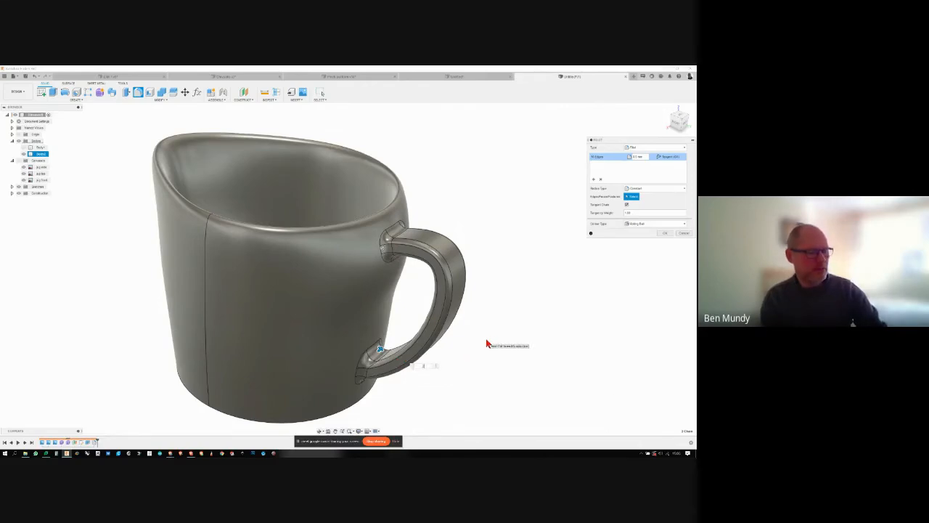
{"action": "type", "text": "5"}
{"action": "middle_click_drag", "start_coordinate": [570, 312], "coordinate": [622, 269], "text": "shift"}
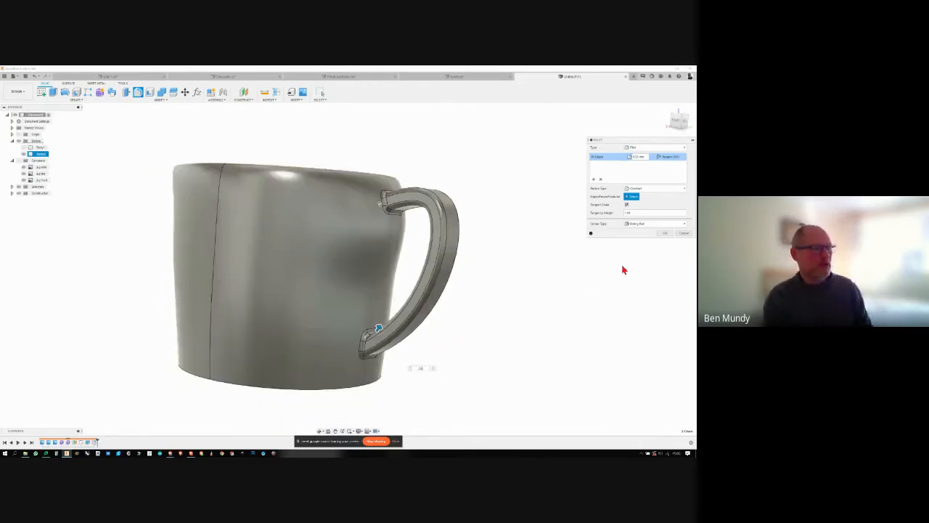
{"action": "left_click", "coordinate": [665, 233]}
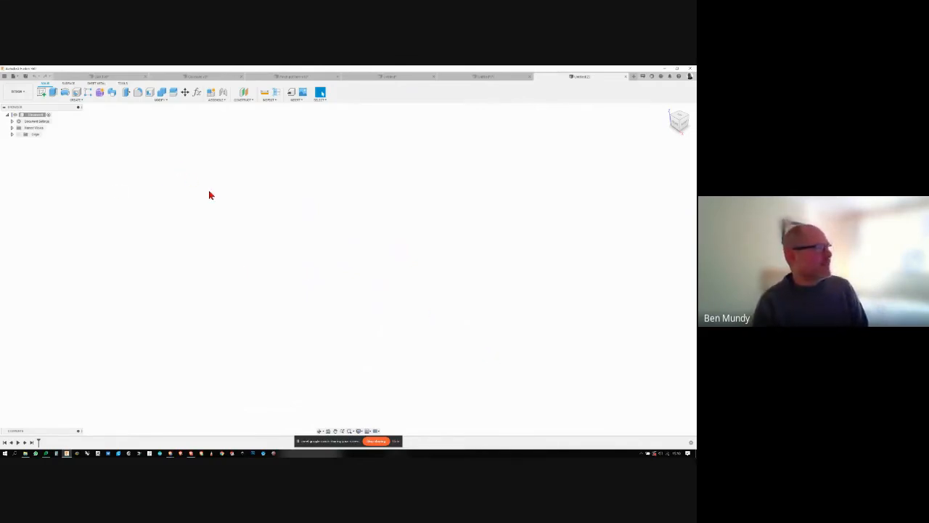
- Start a form in the empty design and draw a T-spline cylinder's circle on the horizontal plane, centred on the origin
{"action": "left_click", "coordinate": [42, 93]}
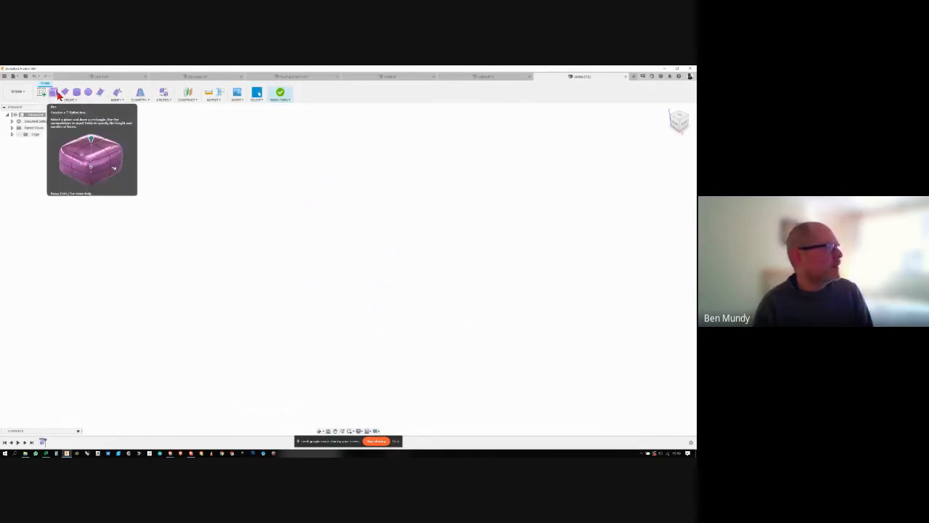
{"action": "left_click", "coordinate": [76, 92]}
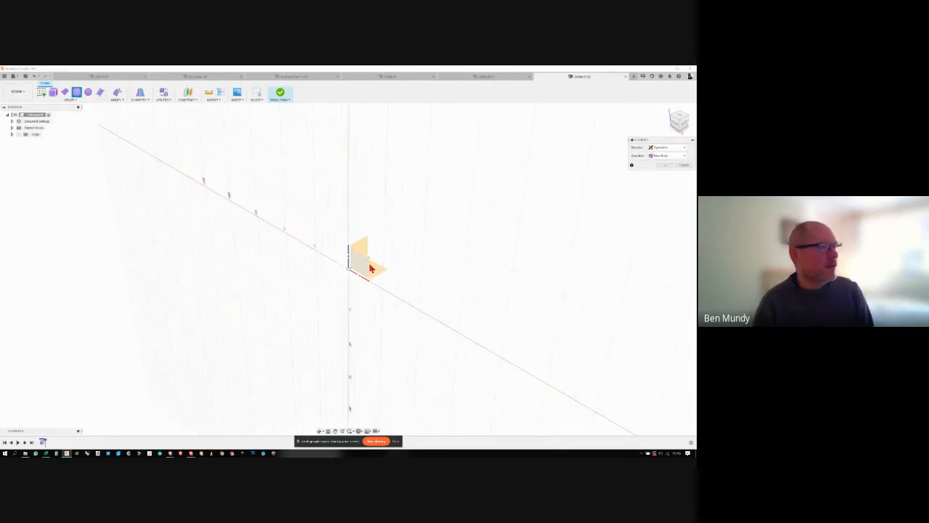
{"action": "left_click", "coordinate": [349, 273]}
{"action": "left_click", "coordinate": [349, 273]}
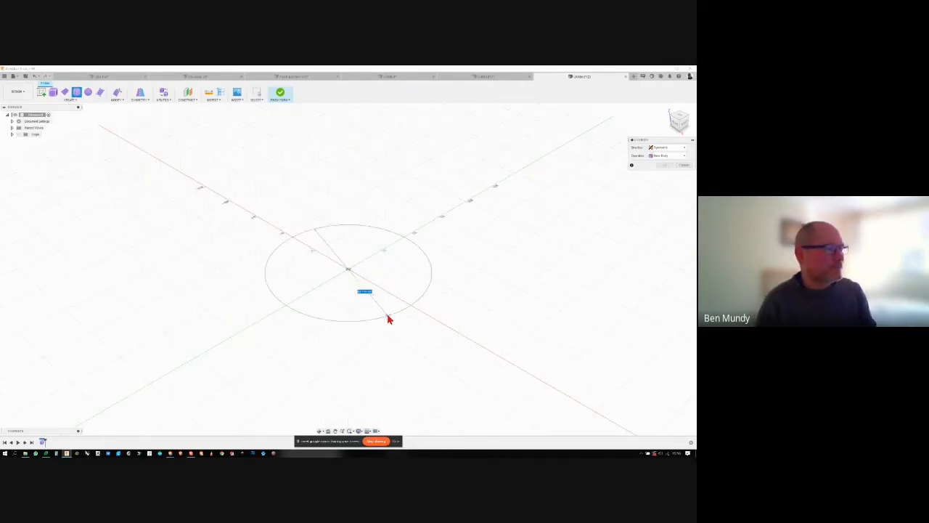
{"action": "left_click", "coordinate": [386, 317]}
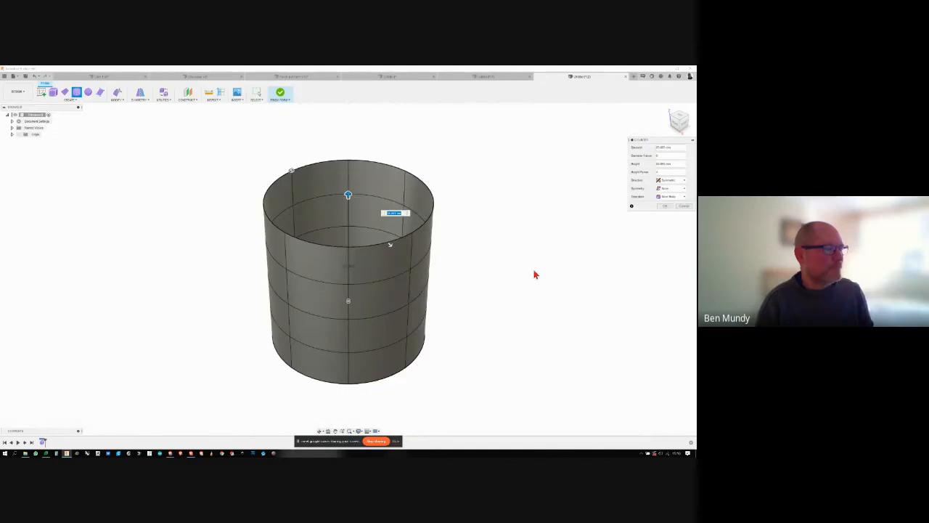
- Make the cylinder extend to one side only and stretch it upward until it is taller than it is wide
{"action": "left_click", "coordinate": [678, 180]}
{"action": "left_click", "coordinate": [666, 186]}
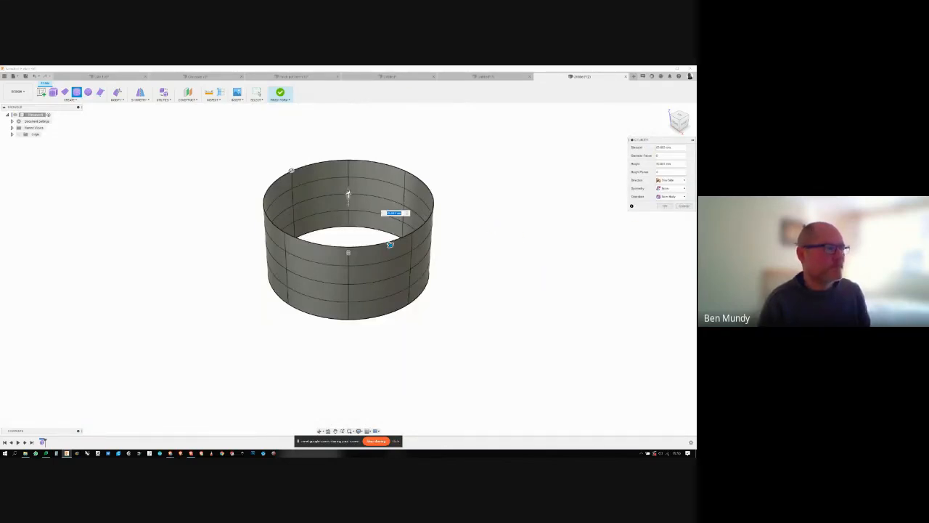
{"action": "left_click_drag", "start_coordinate": [348, 195], "coordinate": [348, 128]}
{"action": "scroll", "coordinate": [361, 230], "scroll_direction": "down", "scroll_amount": 4}
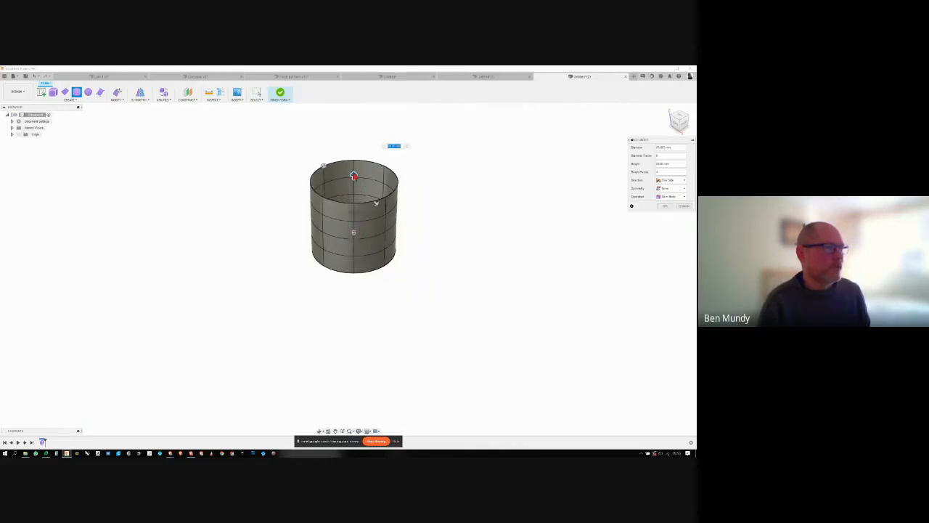
{"action": "left_click_drag", "start_coordinate": [354, 176], "coordinate": [354, 148]}
{"action": "left_click", "coordinate": [670, 207]}
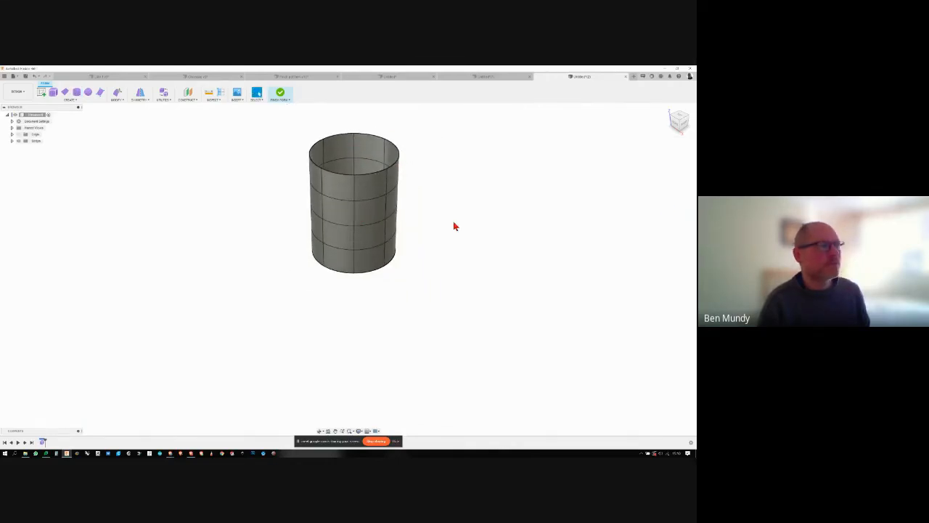
- Apply internal mirror symmetry to the T-spline cylinder so that its two halves deform together
{"action": "left_click", "coordinate": [142, 93]}
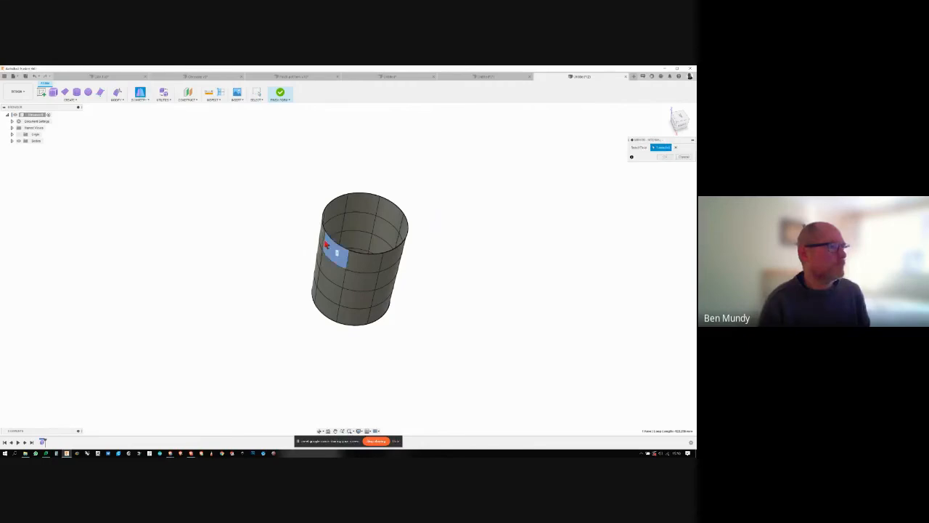
{"action": "left_click", "coordinate": [334, 247]}
{"action": "left_click", "coordinate": [663, 157]}
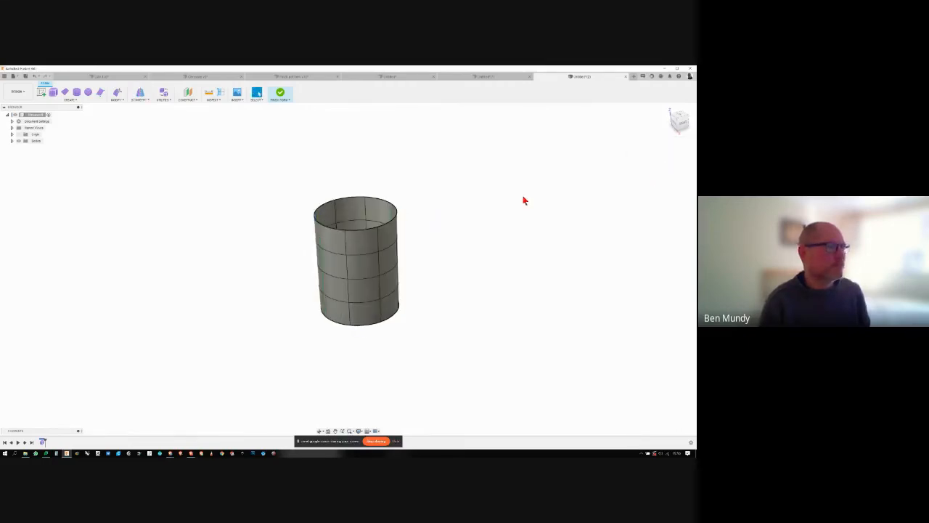
- Edit the form by pulling the rim vertex on the symmetry line outward into a pouring spout
{"action": "left_click", "coordinate": [116, 93]}
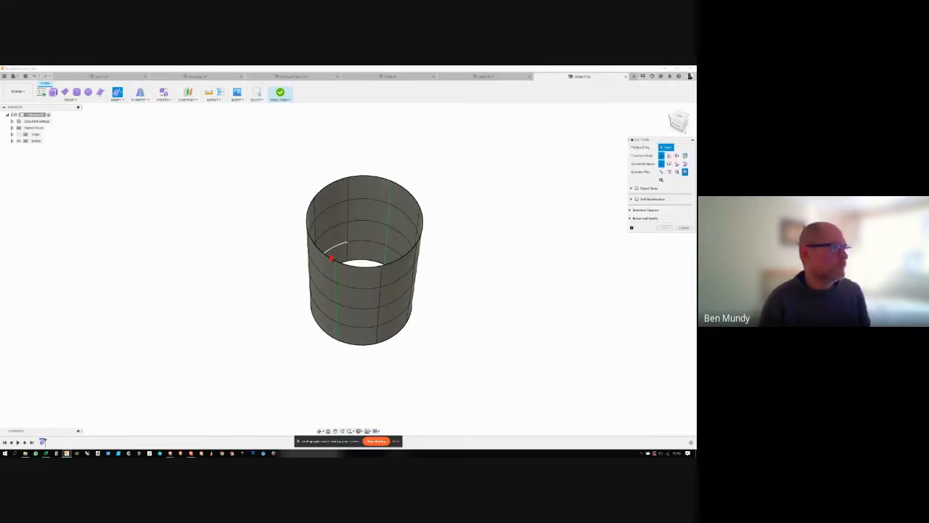
{"action": "left_click", "coordinate": [336, 265]}
{"action": "middle_click_drag", "start_coordinate": [337, 265], "coordinate": [322, 248], "text": "shift"}
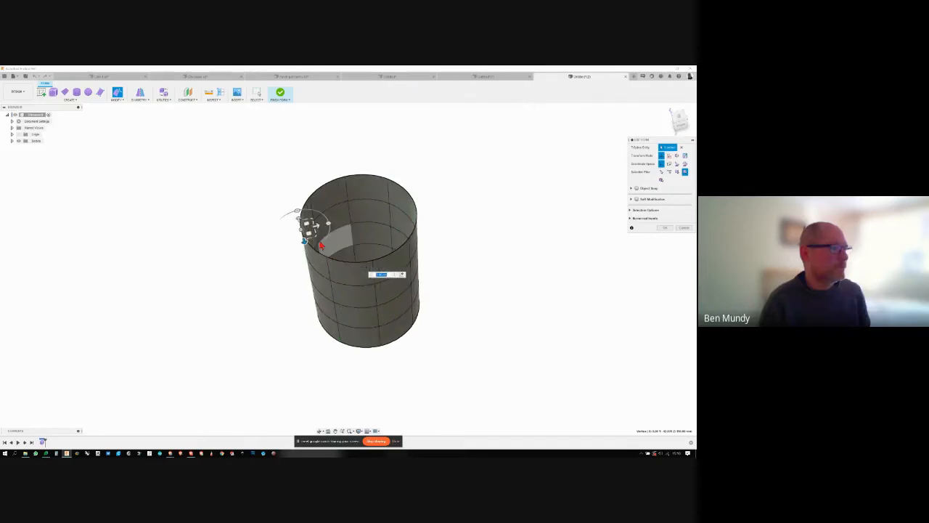
{"action": "left_click_drag", "start_coordinate": [319, 225], "coordinate": [278, 235]}
{"action": "middle_click_drag", "start_coordinate": [278, 234], "coordinate": [429, 259], "text": "shift"}
- Pull the rim vertex opposite the spout and the vertex directly below it outward to widen the jug's back
{"action": "left_click", "coordinate": [426, 214]}
{"action": "left_click_drag", "start_coordinate": [442, 218], "coordinate": [459, 224]}
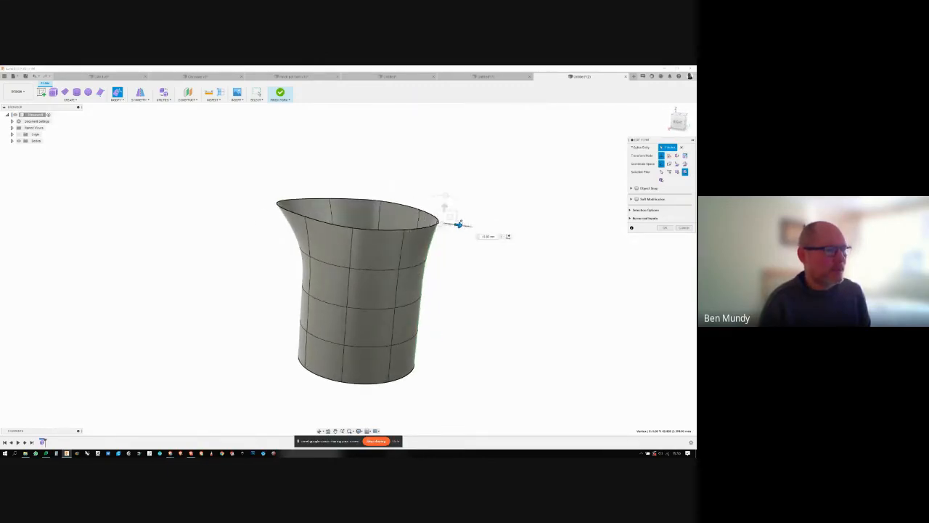
{"action": "left_click", "coordinate": [428, 259]}
{"action": "left_click_drag", "start_coordinate": [442, 261], "coordinate": [463, 265]}
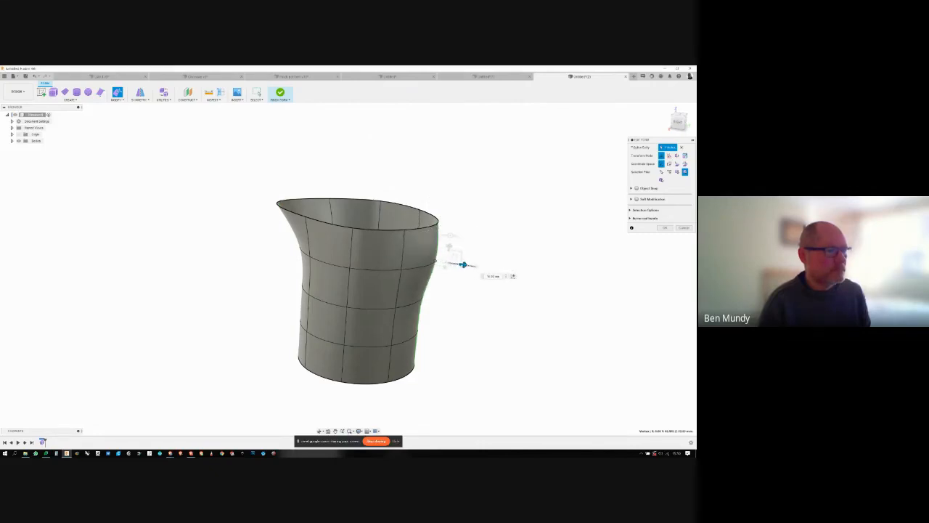
- Move the middle and lower vertices on the jug's back outward to smooth its profile below the bulge
{"action": "left_click", "coordinate": [428, 301]}
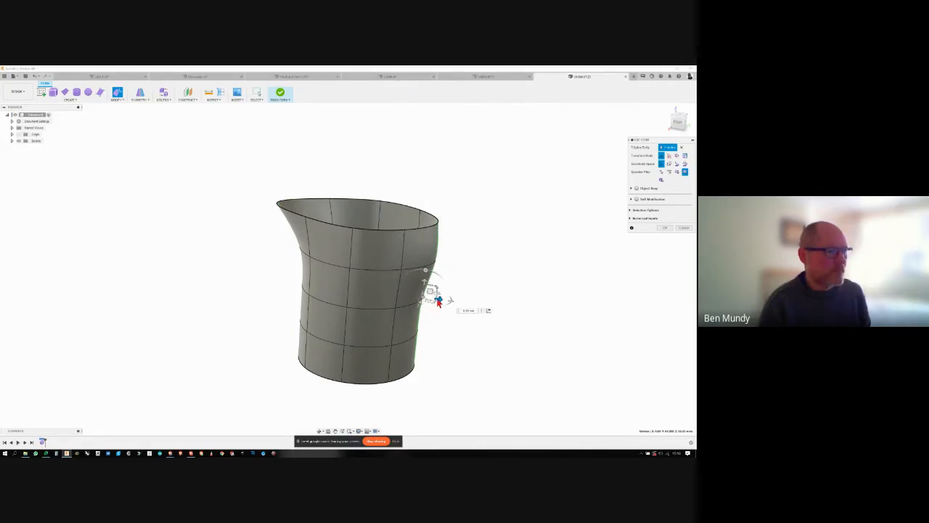
{"action": "left_click", "coordinate": [425, 332]}
{"action": "left_click_drag", "start_coordinate": [431, 338], "coordinate": [439, 338]}
{"action": "left_click", "coordinate": [428, 301]}
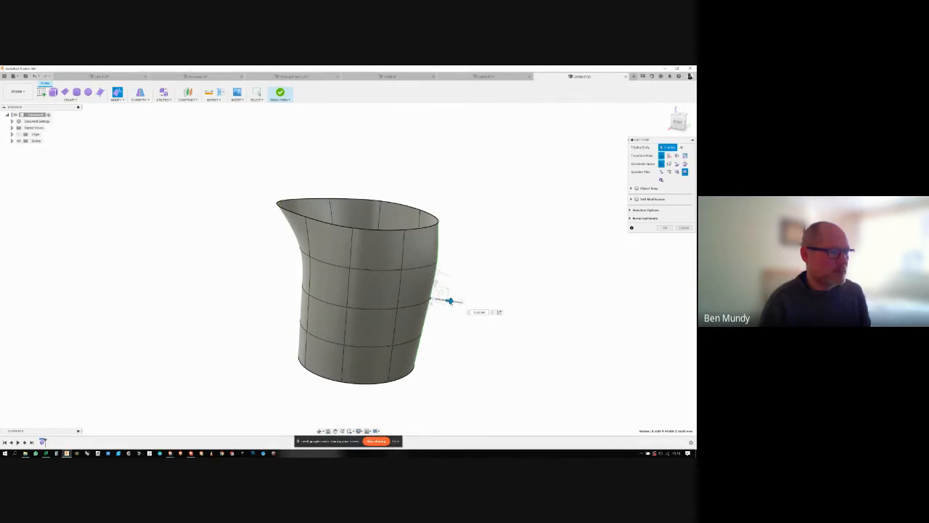
{"action": "left_click_drag", "start_coordinate": [450, 301], "coordinate": [457, 303]}
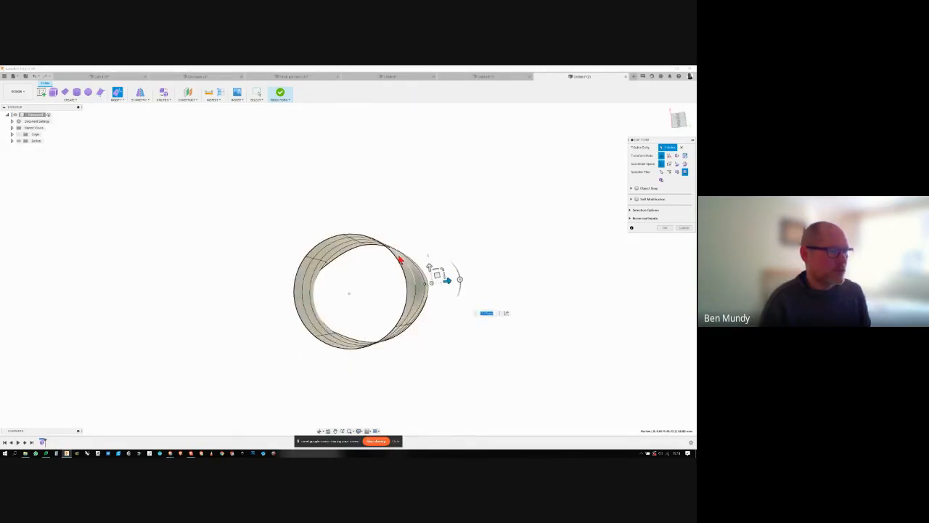
- Select the edges around the open base and scale them inward to narrow the jug's bottom
{"action": "middle_click_drag", "start_coordinate": [399, 260], "coordinate": [402, 267], "text": "shift"}
{"action": "left_click", "coordinate": [403, 267]}
{"action": "left_click", "coordinate": [387, 256], "text": "shift"}
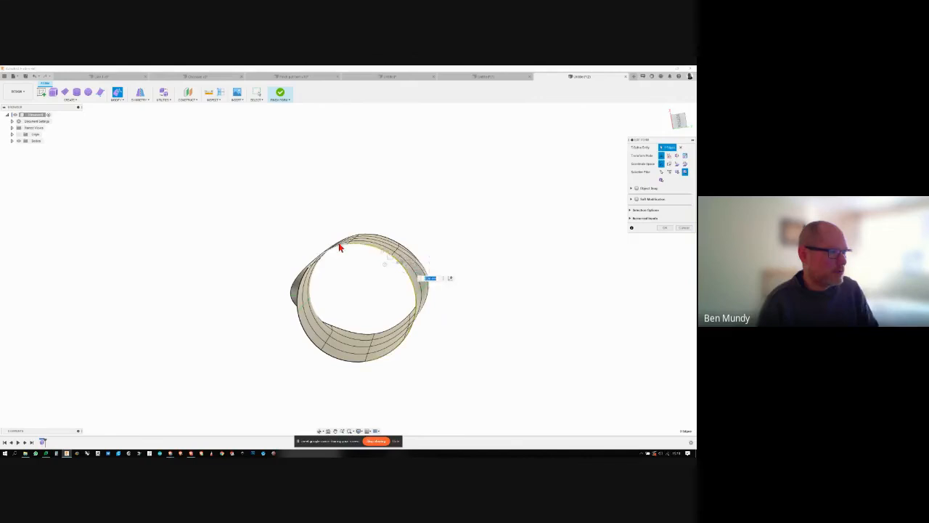
{"action": "left_click", "coordinate": [339, 248], "text": "shift"}
{"action": "left_click", "coordinate": [306, 279], "text": "shift"}
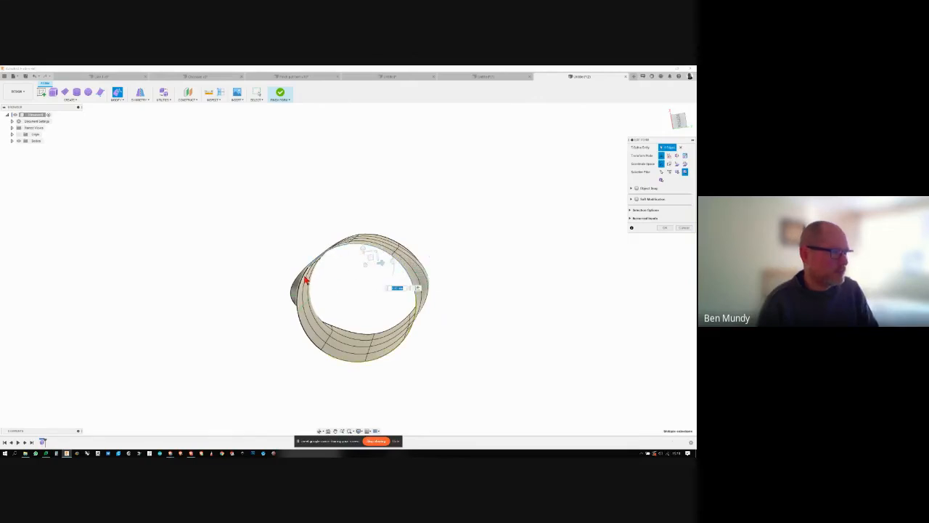
{"action": "middle_click_drag", "start_coordinate": [392, 288], "coordinate": [392, 321], "text": "shift"}
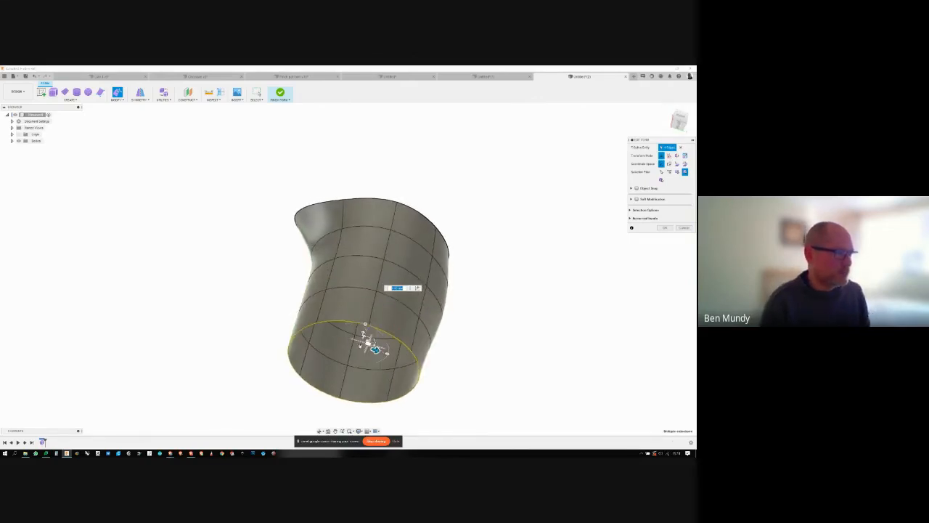
{"action": "left_click_drag", "start_coordinate": [375, 349], "coordinate": [363, 344]}
{"action": "middle_click_drag", "start_coordinate": [363, 344], "coordinate": [515, 309], "text": "shift"}
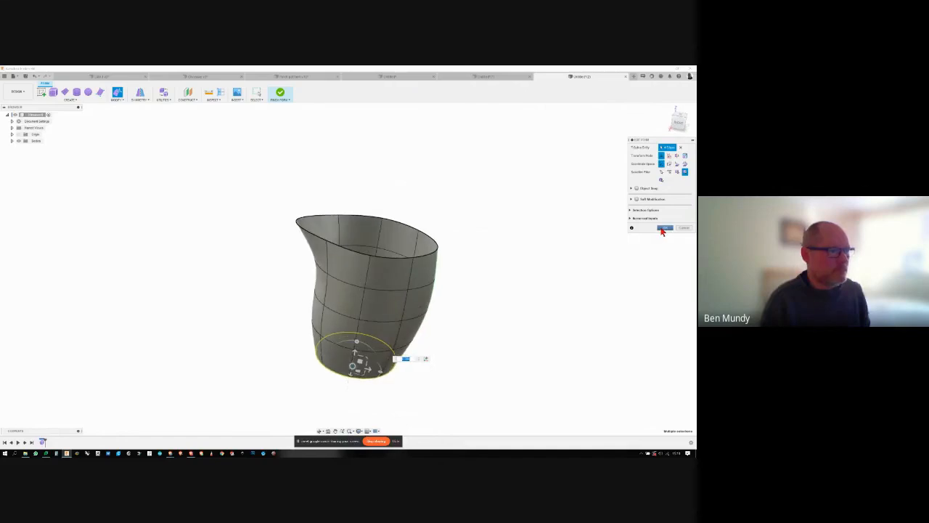
- Move the rim vertex at the spout tip slightly inward to shorten the pouring spout
{"action": "left_click", "coordinate": [571, 240]}
{"action": "middle_click_drag", "start_coordinate": [375, 219], "coordinate": [322, 232], "text": "shift"}
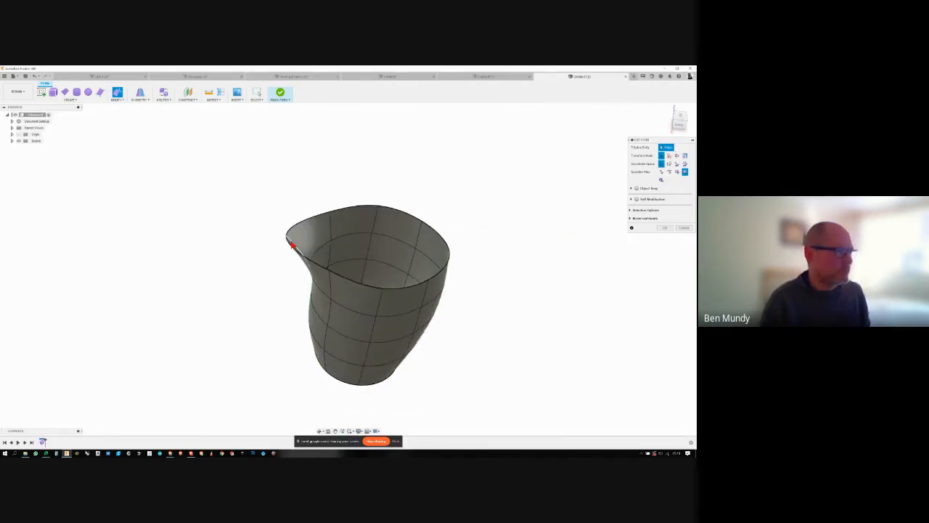
{"action": "left_click", "coordinate": [293, 245]}
{"action": "left_click_drag", "start_coordinate": [305, 247], "coordinate": [320, 247]}
{"action": "middle_click_drag", "start_coordinate": [406, 245], "coordinate": [508, 255], "text": "shift"}
{"action": "left_click", "coordinate": [501, 236]}
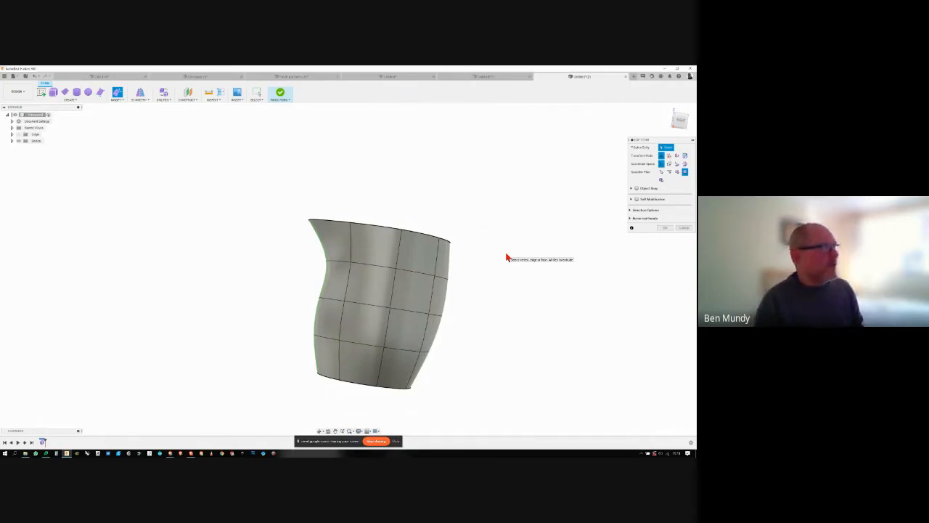
- Close the jug's open base with Fill Hole in Collapse mode
{"action": "left_click", "coordinate": [115, 101]}
{"action": "left_click", "coordinate": [123, 150]}
{"action": "middle_click_drag", "start_coordinate": [247, 191], "coordinate": [374, 361], "text": "shift"}
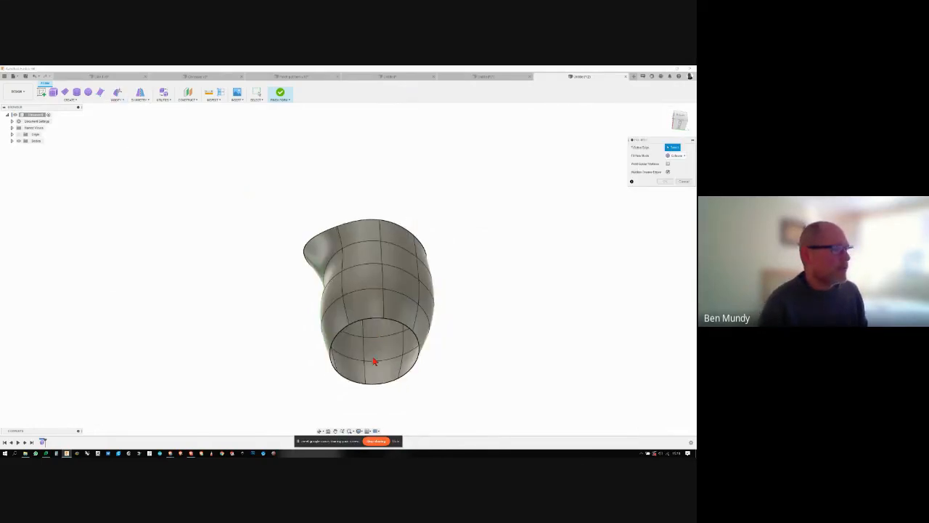
{"action": "left_click", "coordinate": [368, 321]}
{"action": "middle_click_drag", "start_coordinate": [369, 321], "coordinate": [665, 181], "text": "shift"}
{"action": "left_click", "coordinate": [666, 181]}
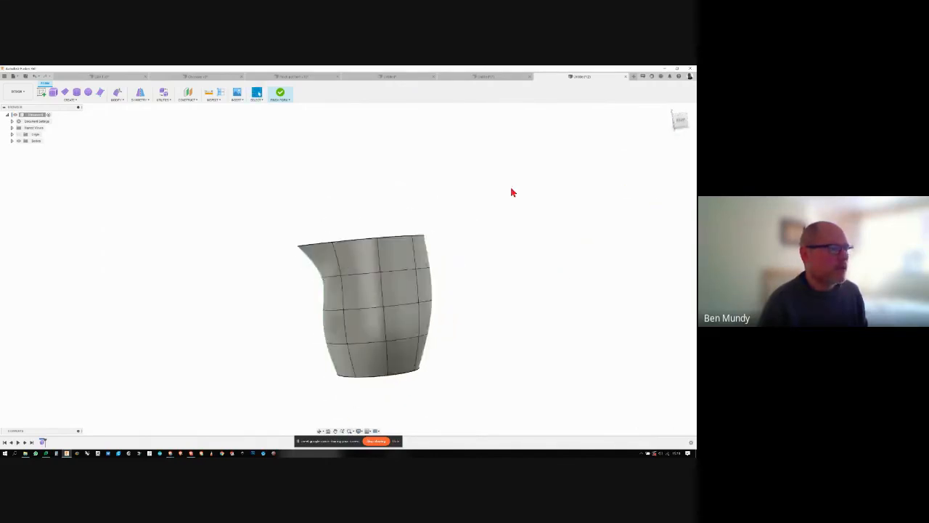
- Close the jug's open rim, including the spout, with Fill Hole in Collapse mode
{"action": "middle_click_drag", "start_coordinate": [512, 192], "coordinate": [208, 139], "text": "shift"}
{"action": "left_click", "coordinate": [118, 99]}
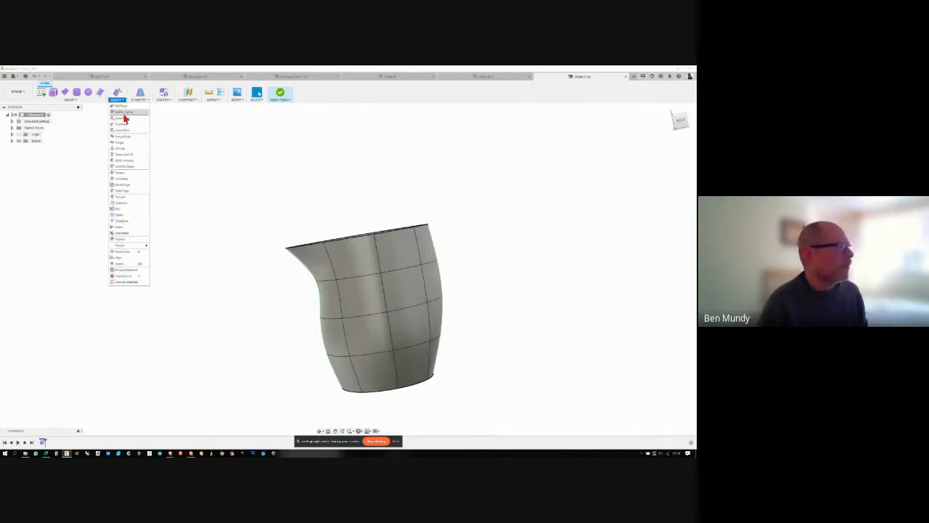
{"action": "left_click", "coordinate": [125, 148]}
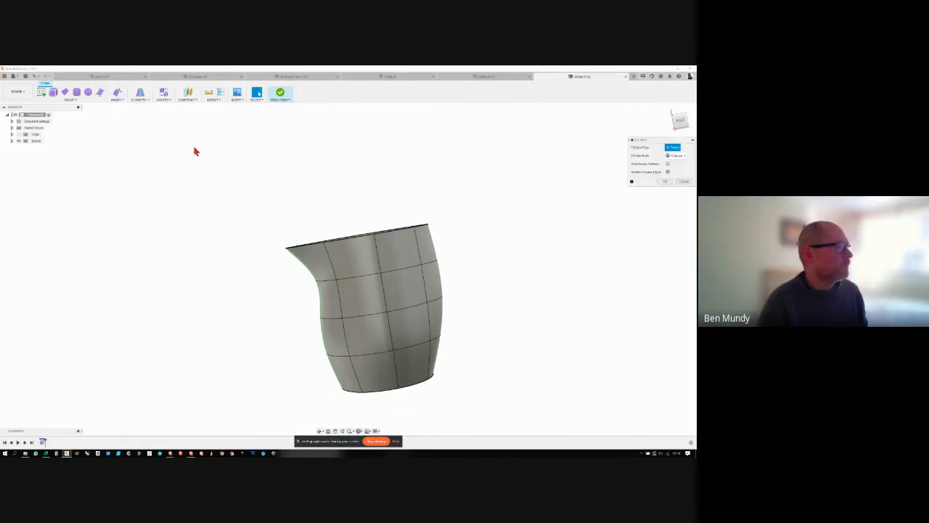
{"action": "middle_click_drag", "start_coordinate": [195, 151], "coordinate": [363, 210], "text": "shift"}
{"action": "left_click", "coordinate": [366, 212]}
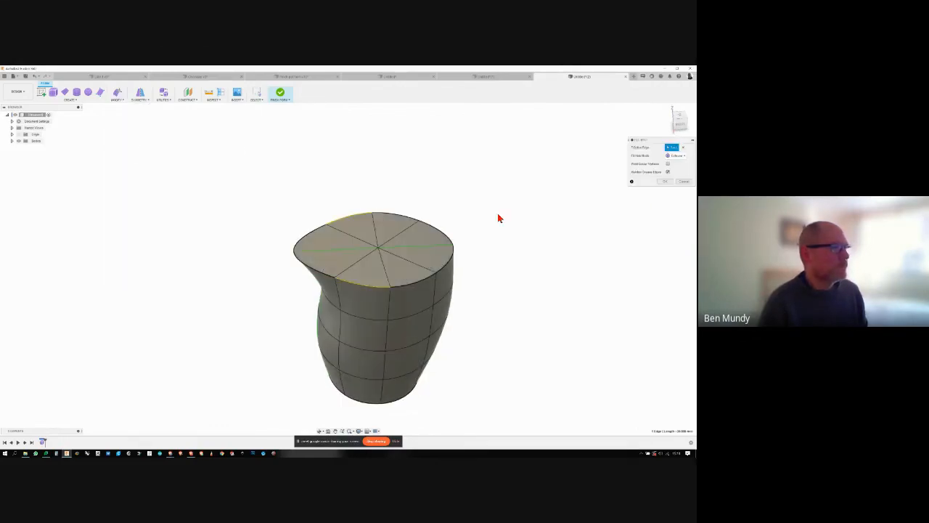
{"action": "left_click", "coordinate": [665, 181]}
{"action": "middle_click_drag", "start_coordinate": [627, 182], "coordinate": [609, 185], "text": "shift"}
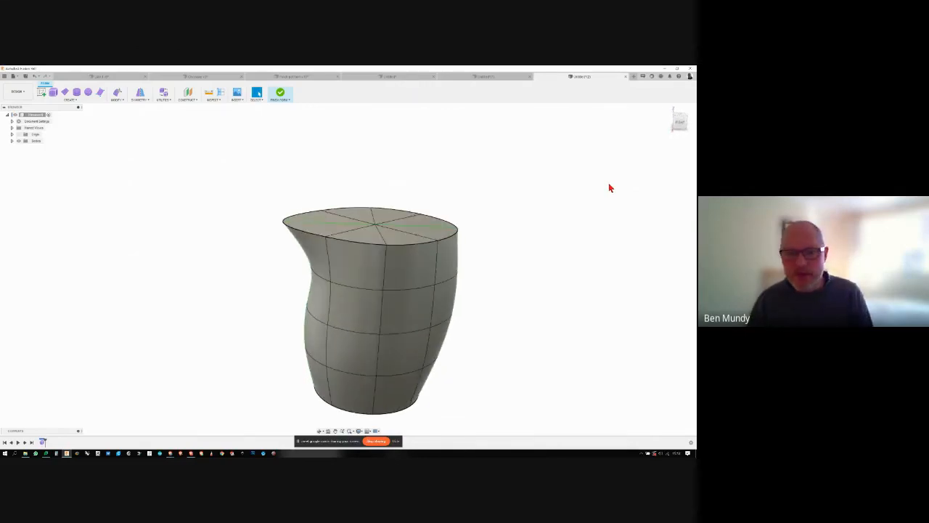
- Finish the form to convert the closed jug to a solid, and expand the list of bodies
{"action": "left_click", "coordinate": [280, 93]}
{"action": "middle_click_drag", "start_coordinate": [441, 157], "coordinate": [10, 145], "text": "shift"}
{"action": "left_click", "coordinate": [11, 141]}
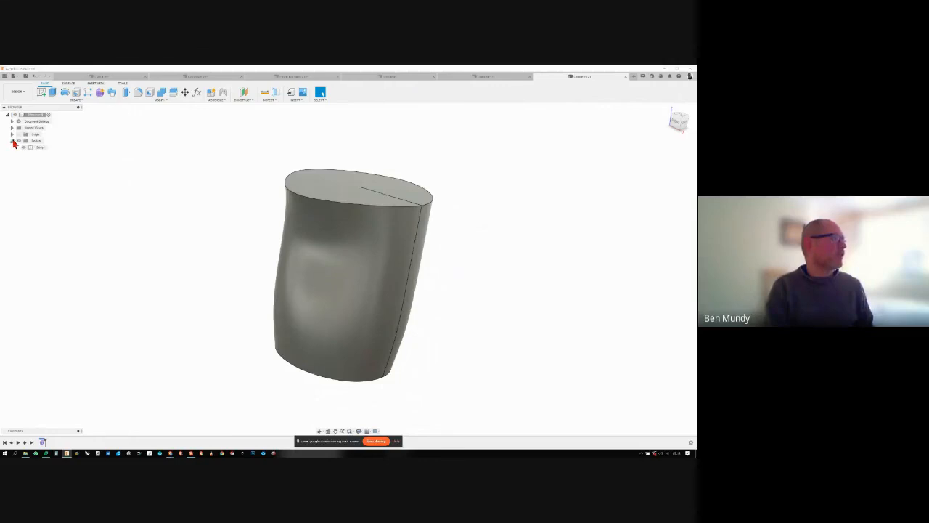
{"action": "middle_click_drag", "start_coordinate": [127, 171], "coordinate": [127, 171], "text": "shift"}
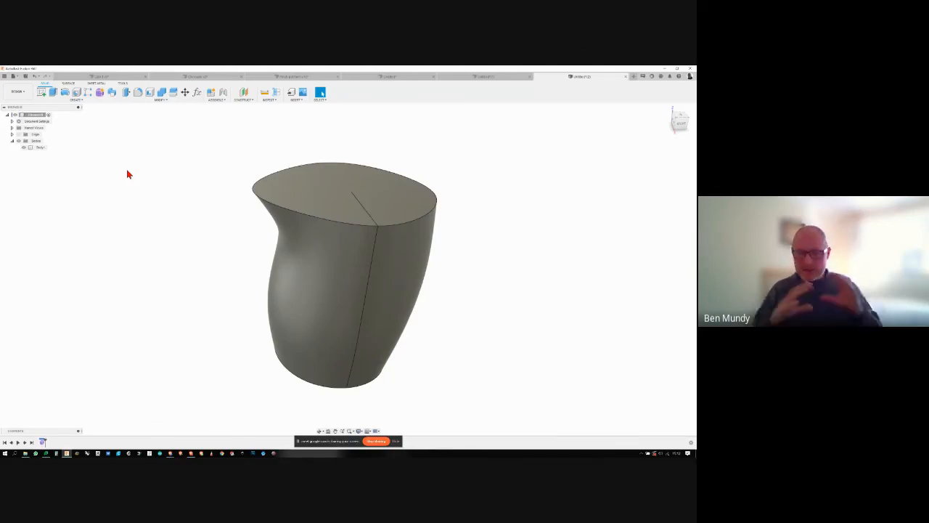
{"action": "scroll", "coordinate": [77, 140], "scroll_direction": "down", "scroll_amount": 2}
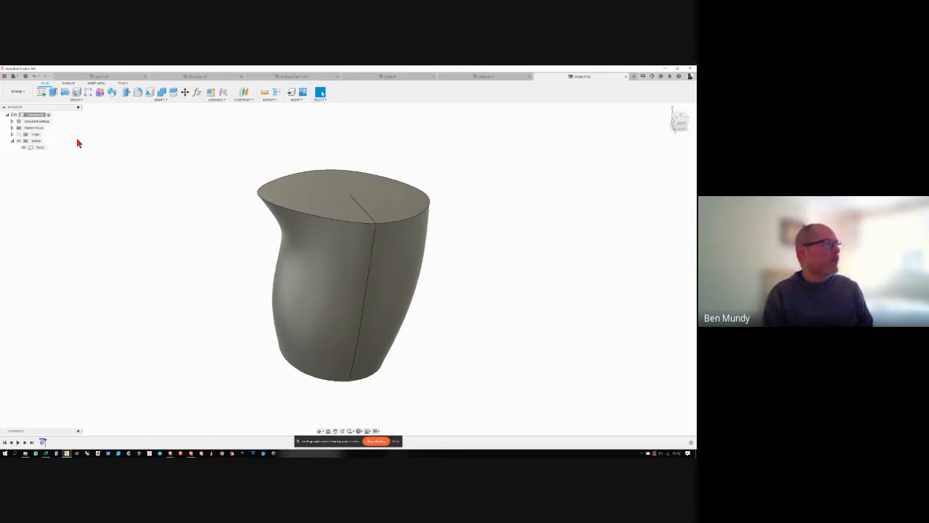
{"action": "middle_click_drag", "start_coordinate": [77, 141], "coordinate": [76, 140], "text": "shift"}
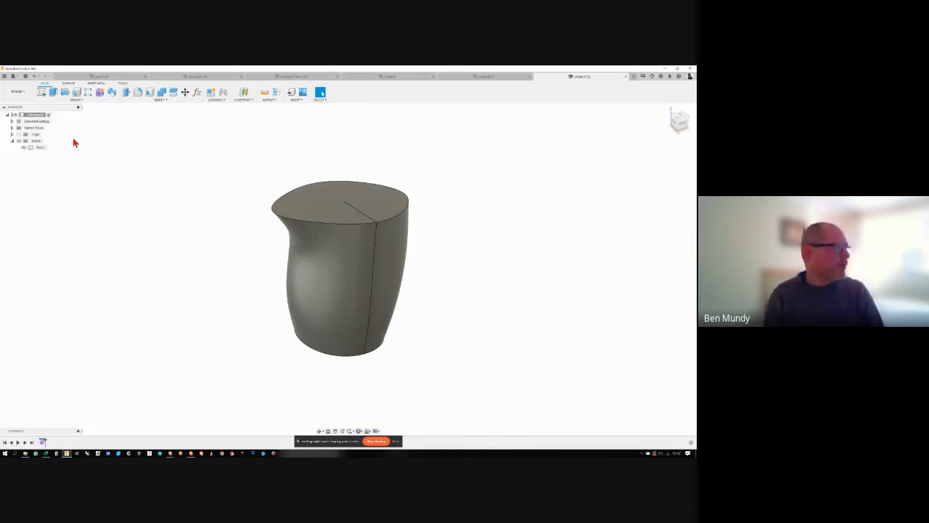
- Sketch a rectangle enclosing the whole jug with a margin on the vertical plane through the spout, and finish the sketch
{"action": "left_click", "coordinate": [41, 92]}
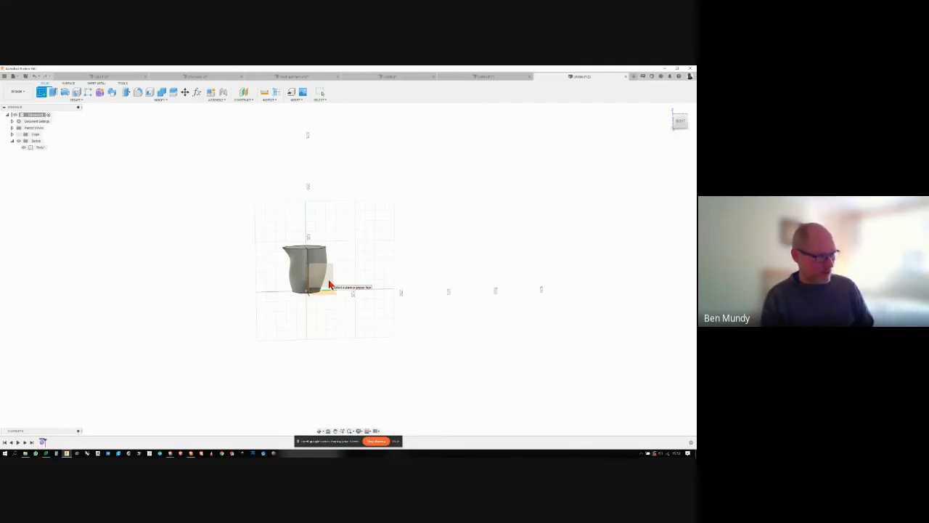
{"action": "left_click", "coordinate": [329, 285]}
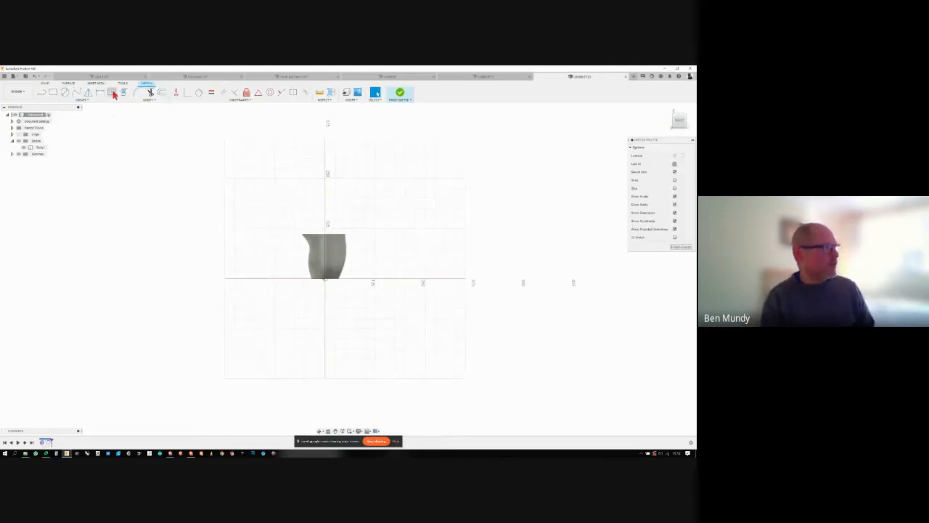
{"action": "left_click", "coordinate": [53, 92]}
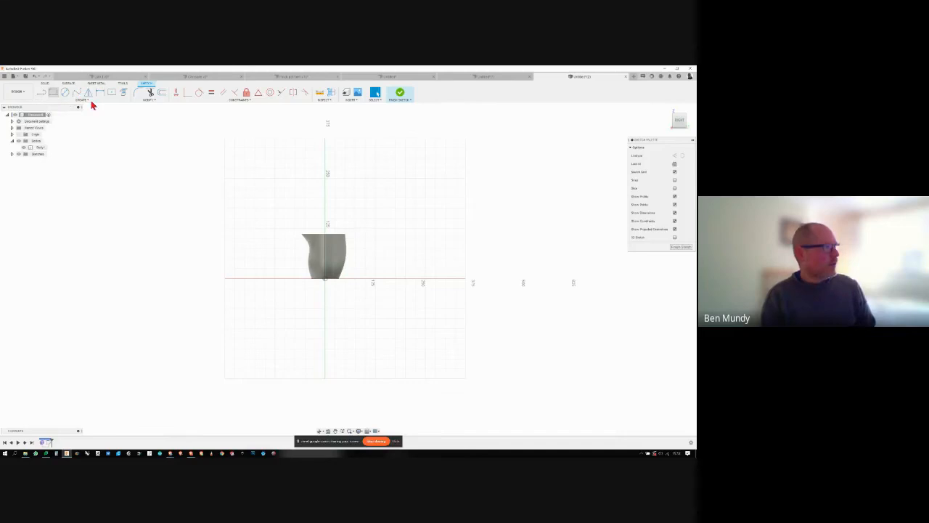
{"action": "left_click", "coordinate": [287, 220]}
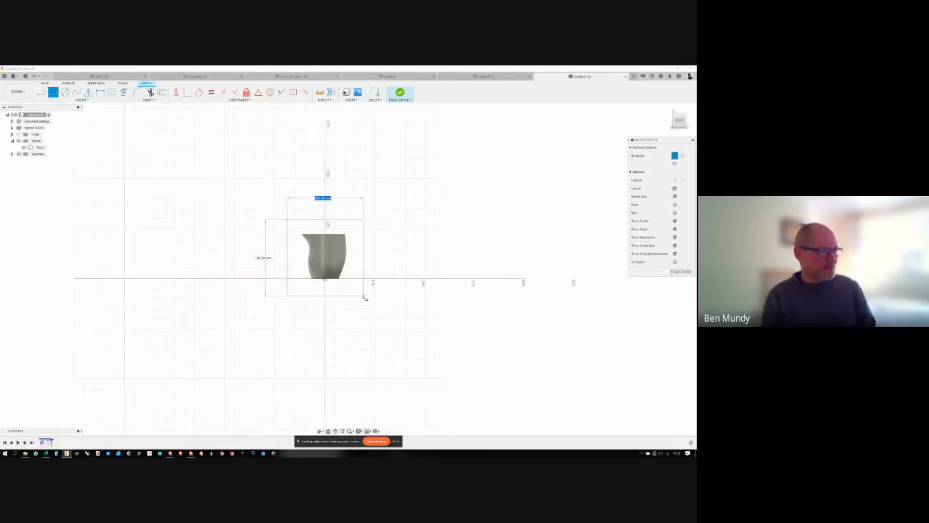
{"action": "left_click", "coordinate": [364, 295]}
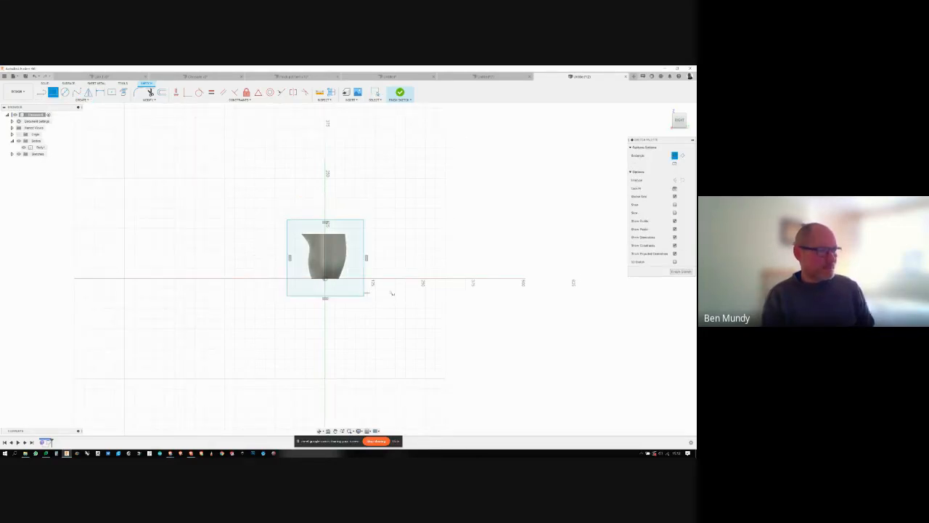
{"action": "left_click", "coordinate": [682, 272]}
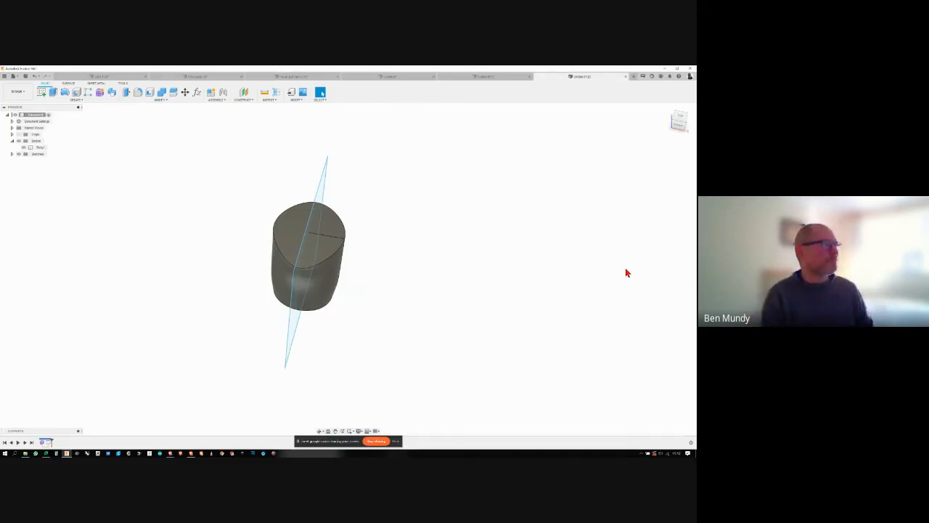
- Extrude the rectangle to one side past the jug as a new body, forming a mould block around half of it
{"action": "left_click", "coordinate": [53, 93]}
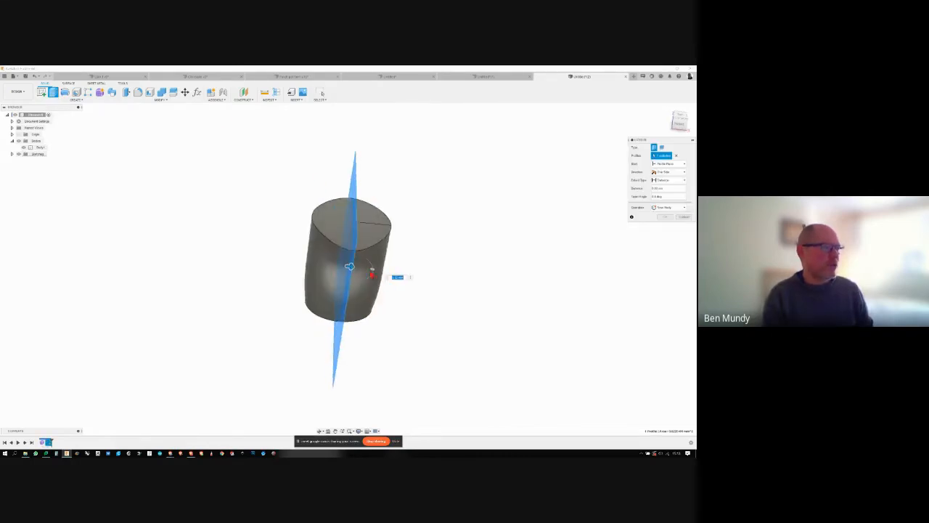
{"action": "left_click_drag", "start_coordinate": [372, 275], "coordinate": [285, 261]}
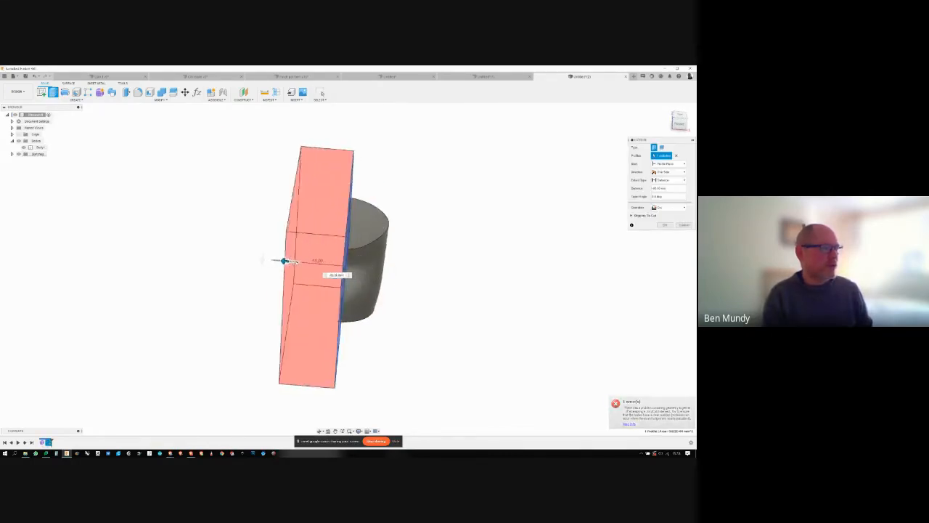
{"action": "left_click", "coordinate": [667, 210]}
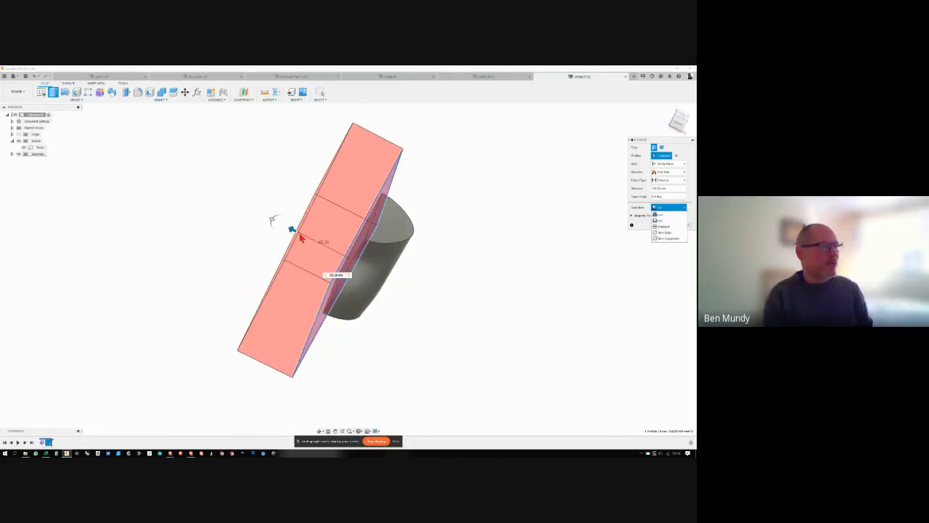
{"action": "left_click_drag", "start_coordinate": [293, 230], "coordinate": [283, 224]}
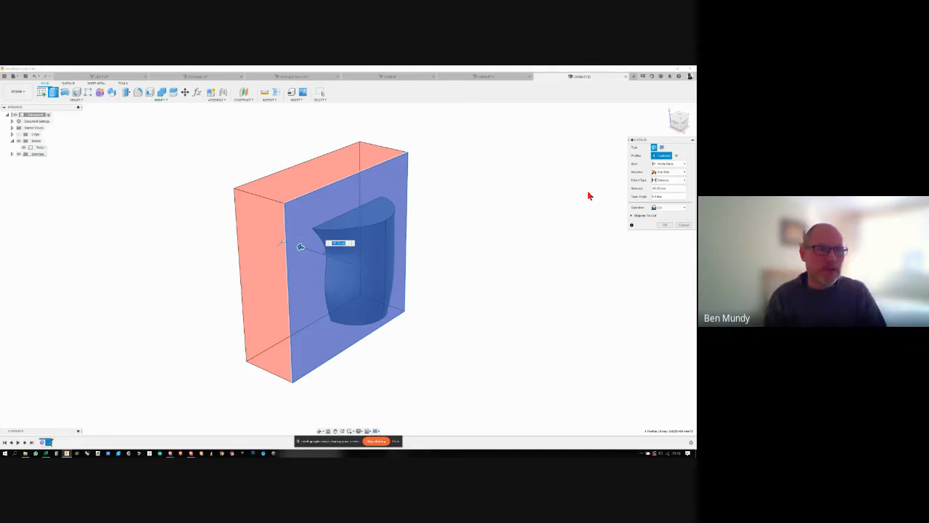
{"action": "left_click", "coordinate": [662, 209]}
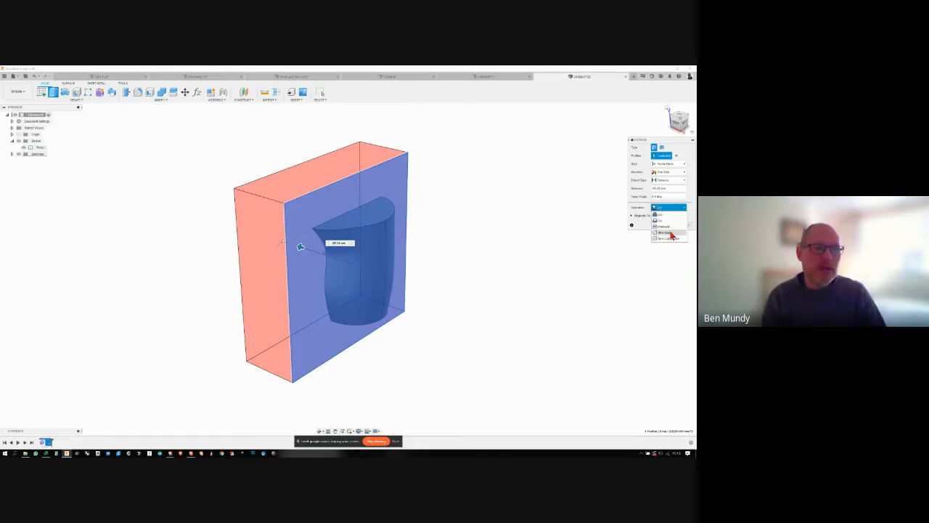
{"action": "left_click", "coordinate": [670, 233]}
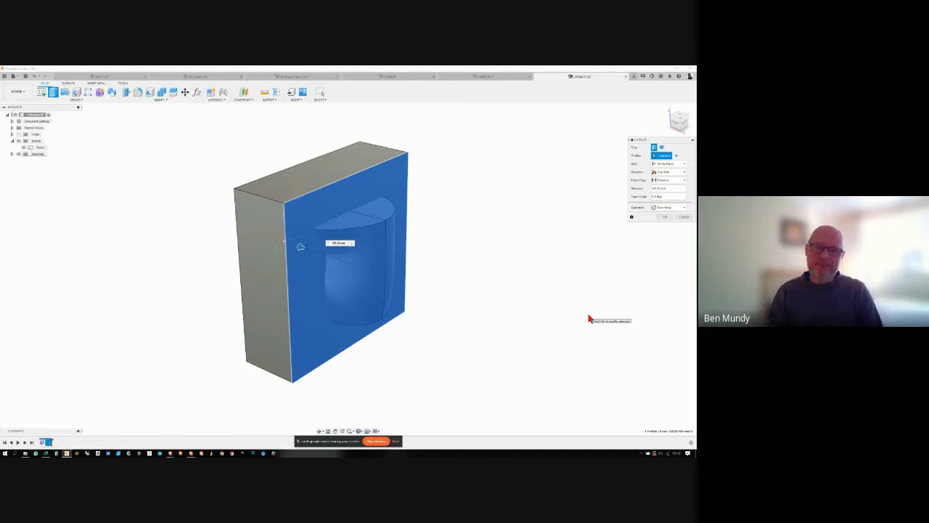
{"action": "left_click", "coordinate": [664, 217]}
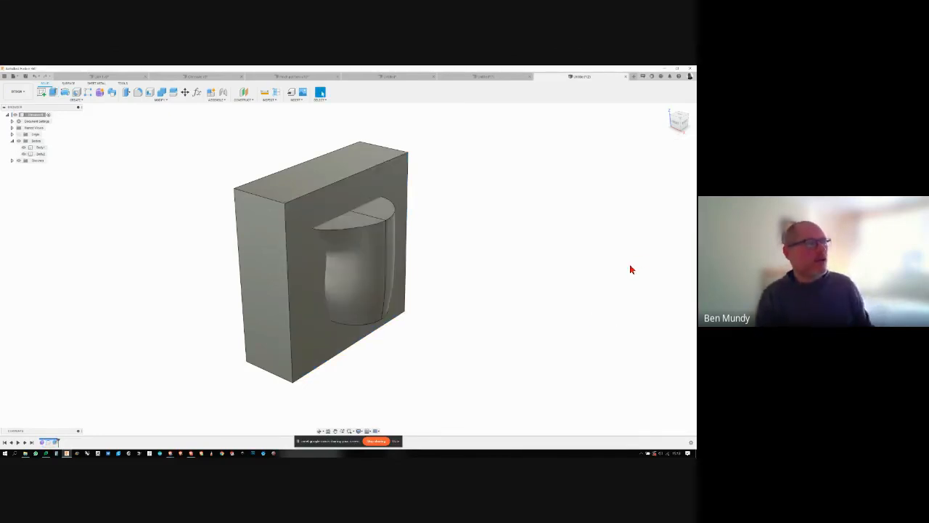
- Toggle the jug body's visibility to check how it sits in the block
{"action": "middle_click_drag", "start_coordinate": [630, 269], "coordinate": [429, 273], "text": "shift"}
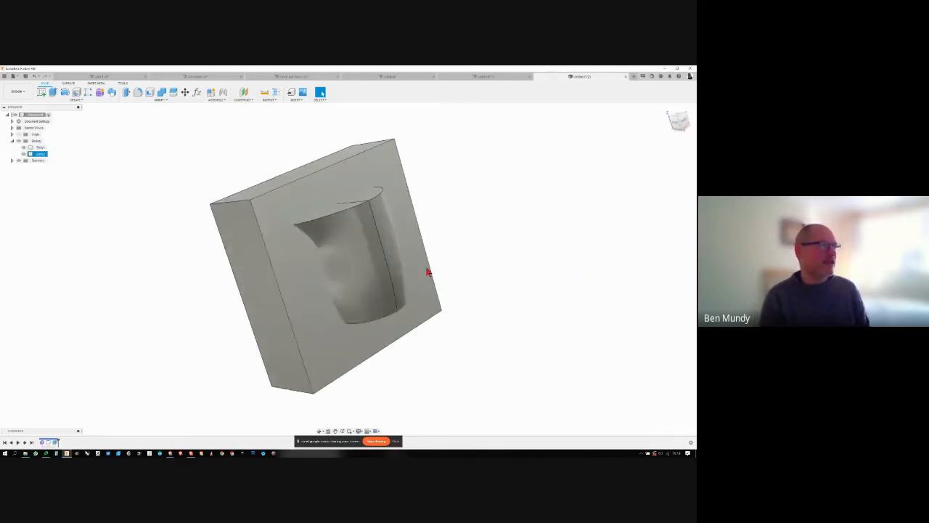
{"action": "left_click", "coordinate": [23, 148]}
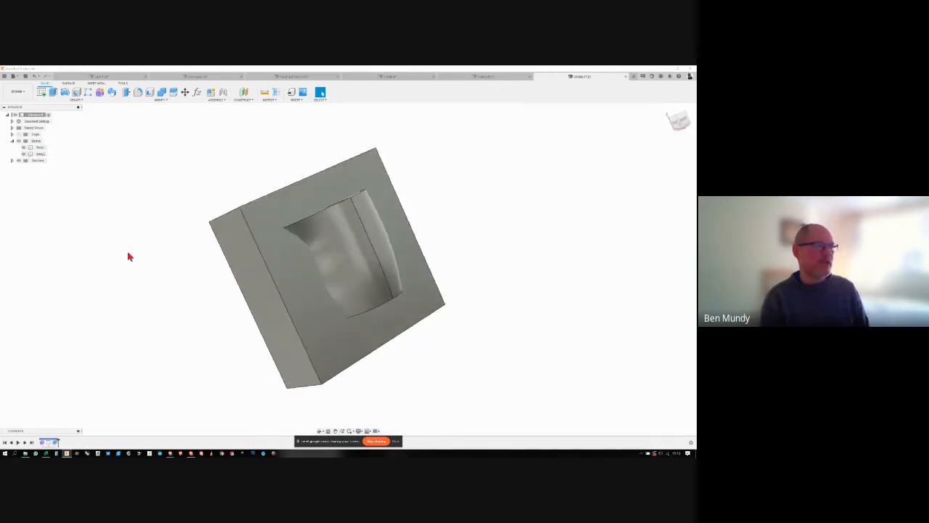
{"action": "left_click", "coordinate": [24, 148]}
{"action": "left_click", "coordinate": [23, 148]}
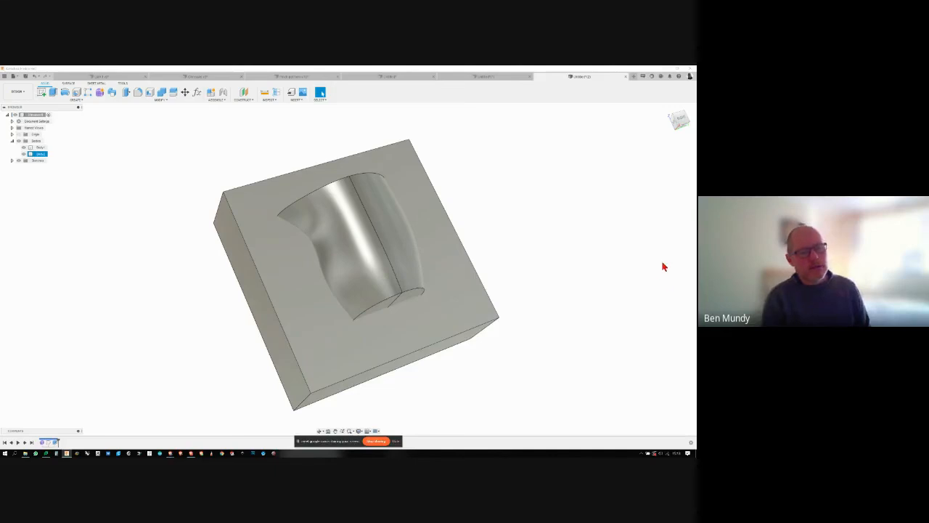
- Apply green glossy enamel paint to the jug and red glossy enamel paint to the block
{"action": "key", "text": "a"}
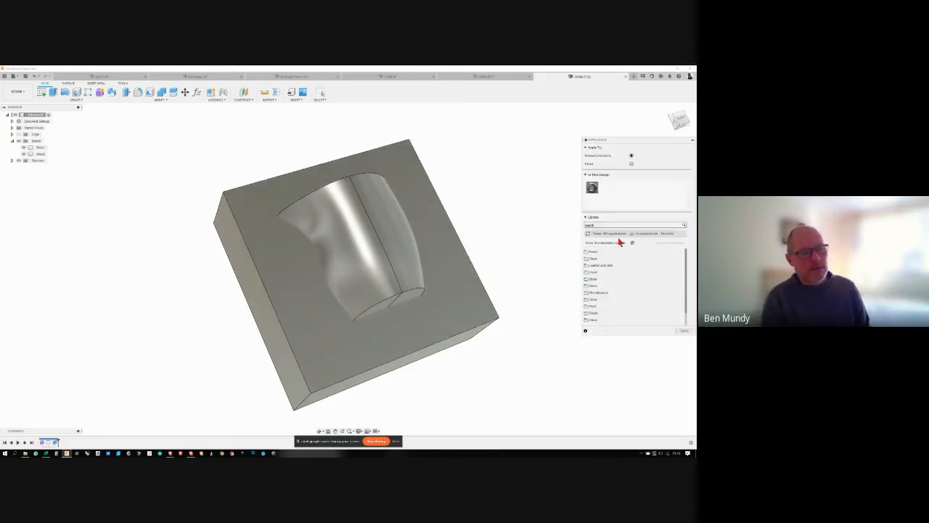
{"action": "left_click", "coordinate": [594, 306]}
{"action": "scroll", "coordinate": [602, 308], "scroll_direction": "down", "scroll_amount": 1}
{"action": "left_click", "coordinate": [598, 293]}
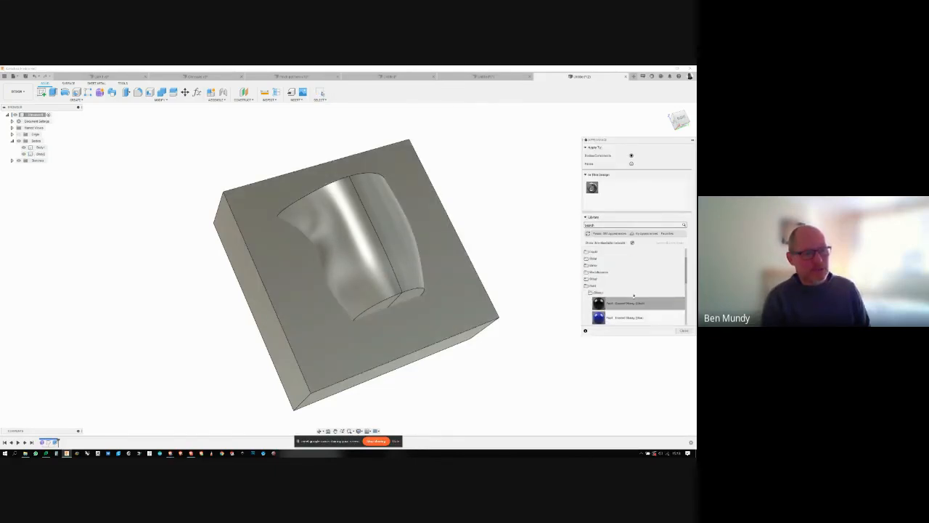
{"action": "scroll", "coordinate": [634, 296], "scroll_direction": "down", "scroll_amount": 2}
{"action": "left_click_drag", "start_coordinate": [598, 305], "coordinate": [388, 275]}
{"action": "scroll", "coordinate": [624, 305], "scroll_direction": "down", "scroll_amount": 1}
{"action": "left_click_drag", "start_coordinate": [598, 312], "coordinate": [495, 309]}
{"action": "left_click", "coordinate": [684, 331]}
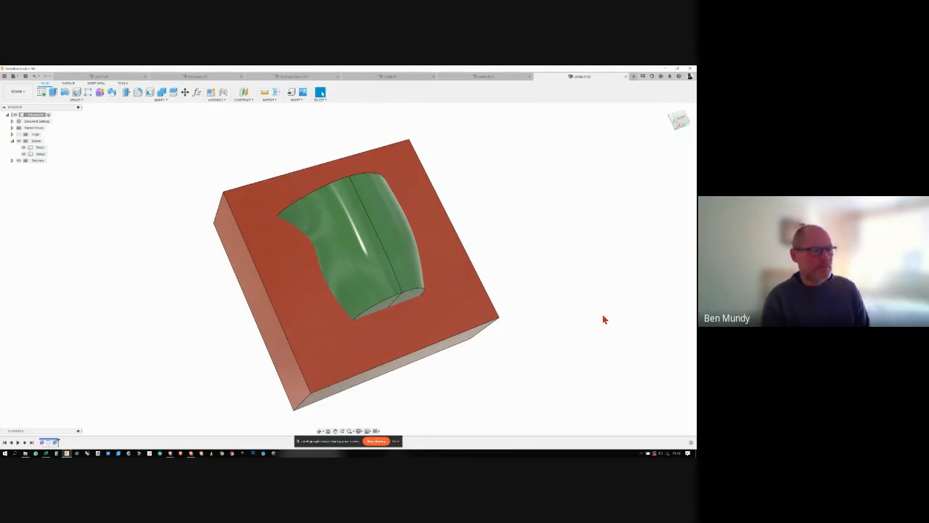
- Combine the bodies with a Cut operation, using the red block as target and the green jug as tool, with Keep Tools enabled
{"action": "middle_click_drag", "start_coordinate": [604, 320], "coordinate": [598, 316], "text": "shift"}
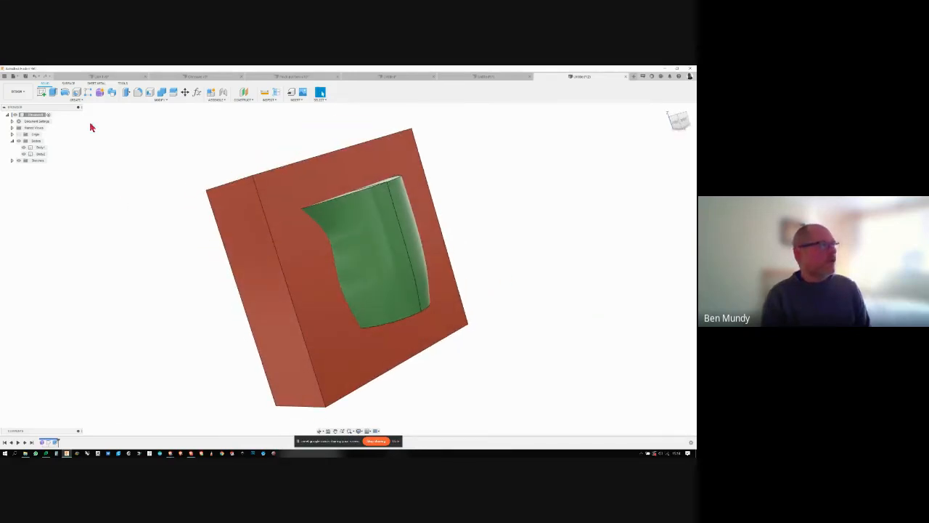
{"action": "left_click", "coordinate": [160, 101]}
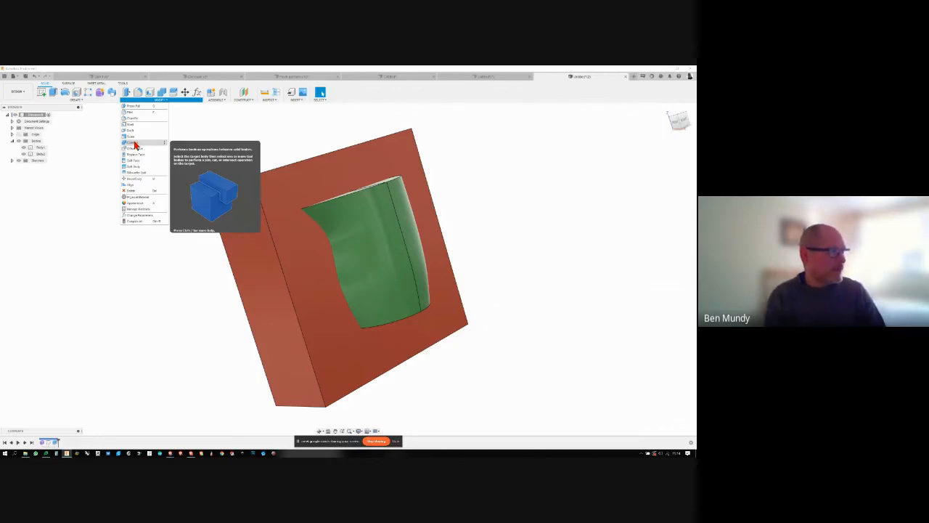
{"action": "left_click", "coordinate": [134, 143]}
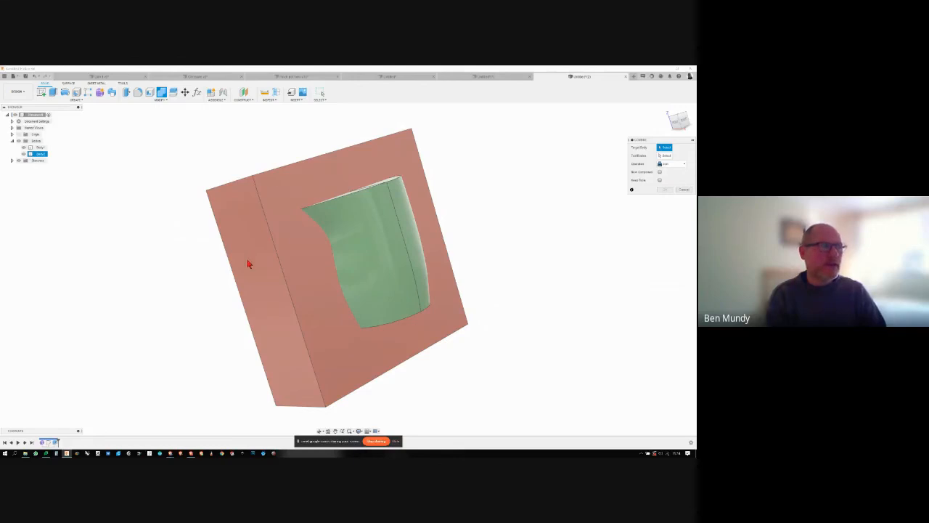
{"action": "left_click", "coordinate": [272, 299]}
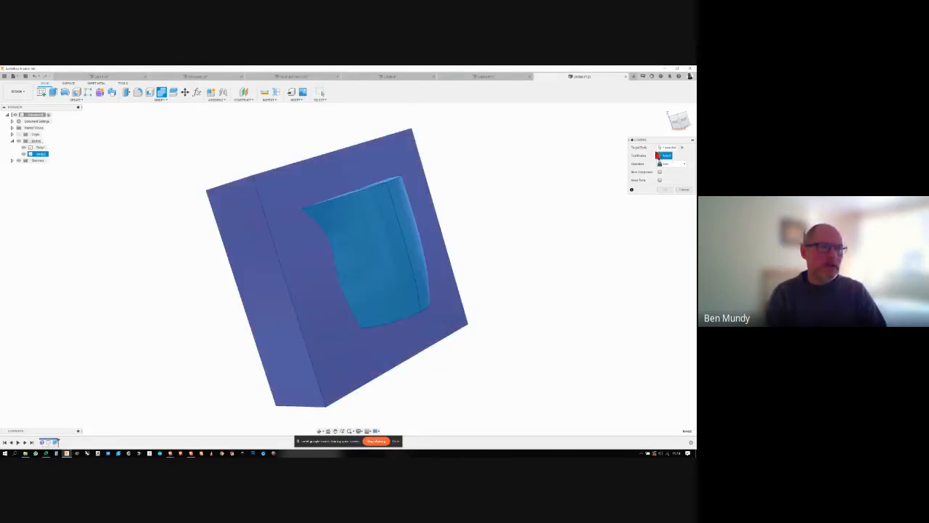
{"action": "left_click", "coordinate": [404, 228]}
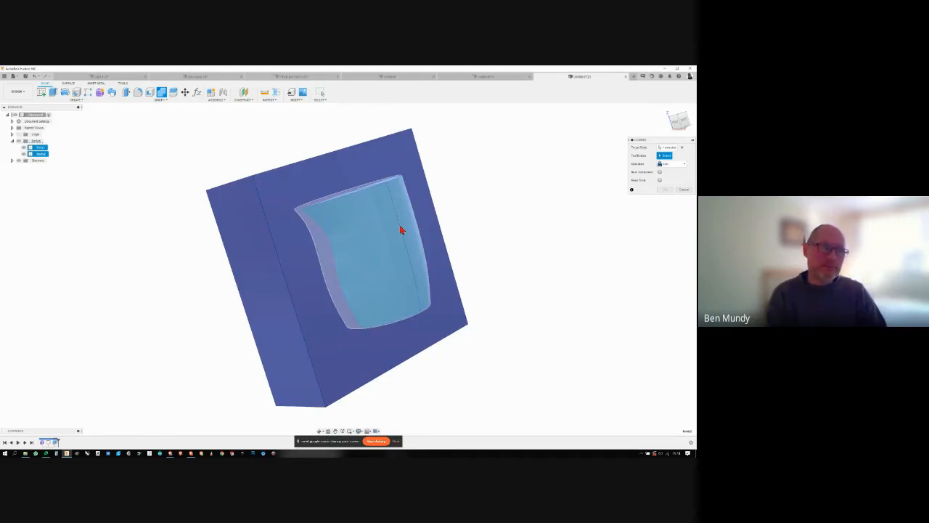
{"action": "left_click", "coordinate": [682, 166]}
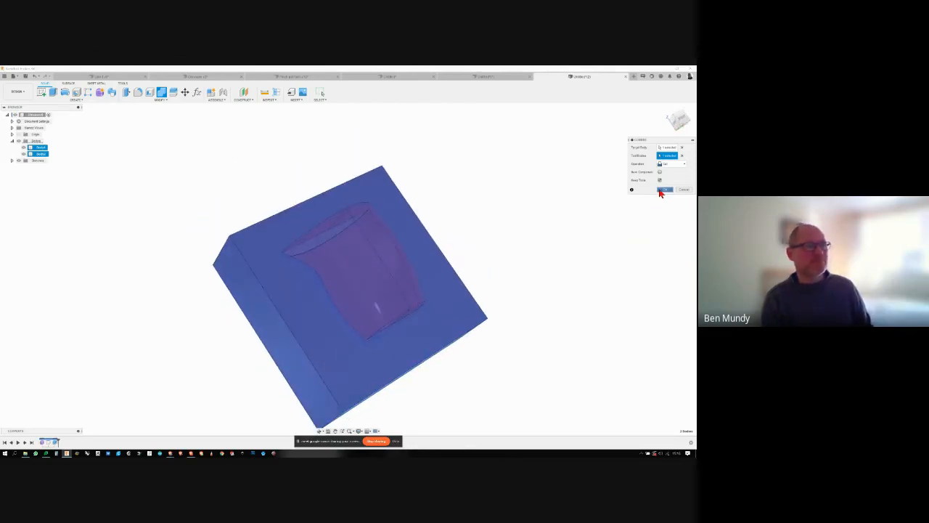
{"action": "left_click", "coordinate": [662, 190]}
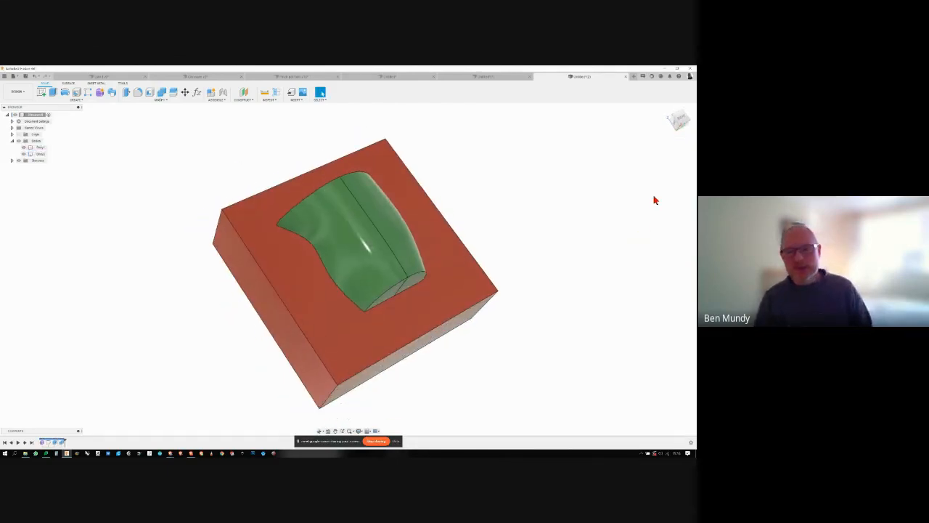
- Hide the green jug body to expose the cavity in the mould block
{"action": "left_click", "coordinate": [383, 249]}
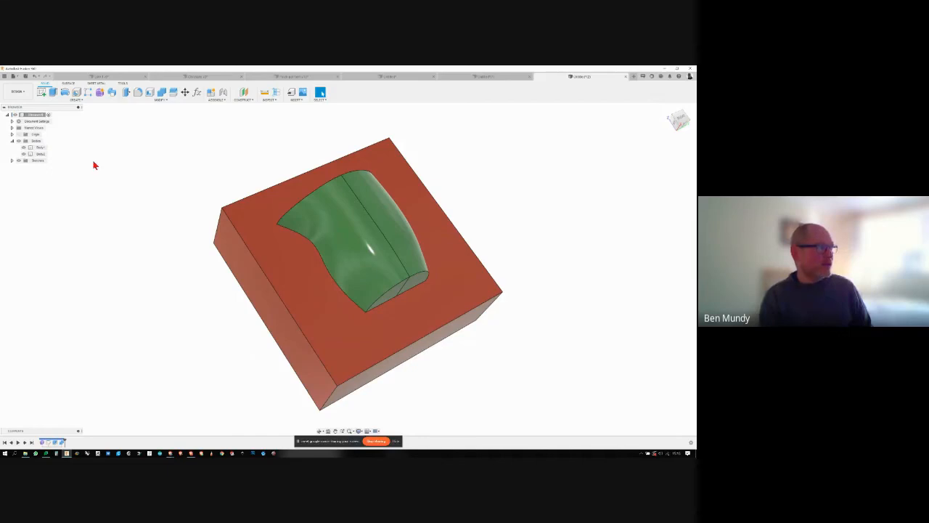
{"action": "left_click", "coordinate": [12, 141]}
{"action": "left_click", "coordinate": [13, 141]}
{"action": "left_click", "coordinate": [23, 148]}
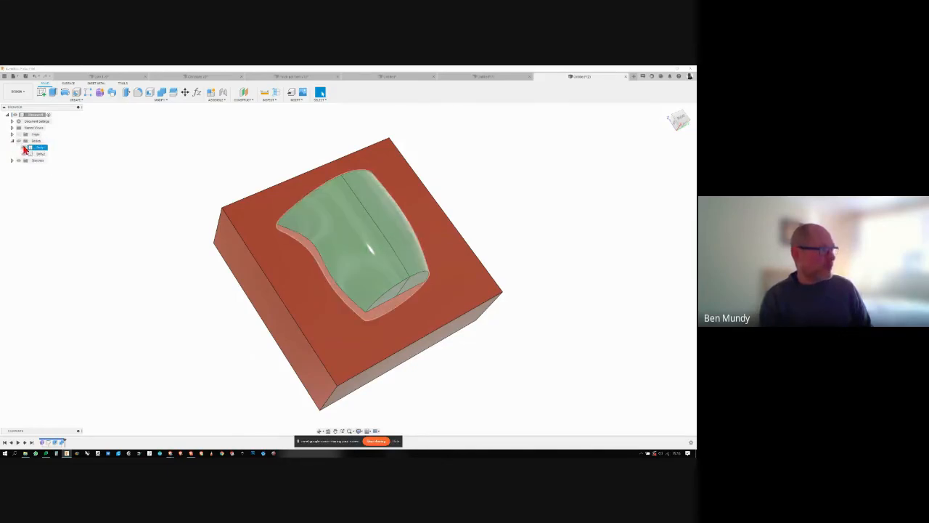
{"action": "left_click", "coordinate": [24, 149]}
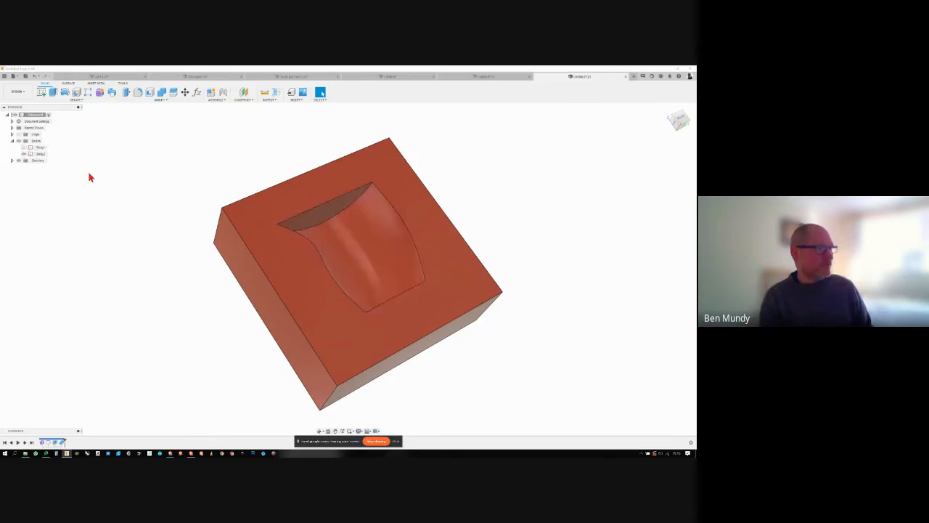
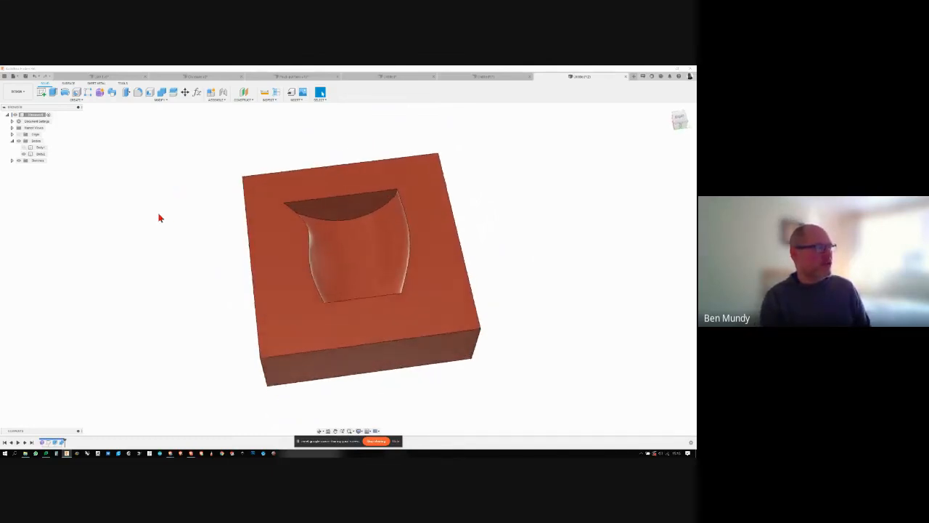
- Sketch two small circles on the red block's cavity-side face, one near the upper spout-side corner and one near the diagonally opposite corner
{"action": "left_click", "coordinate": [43, 94]}
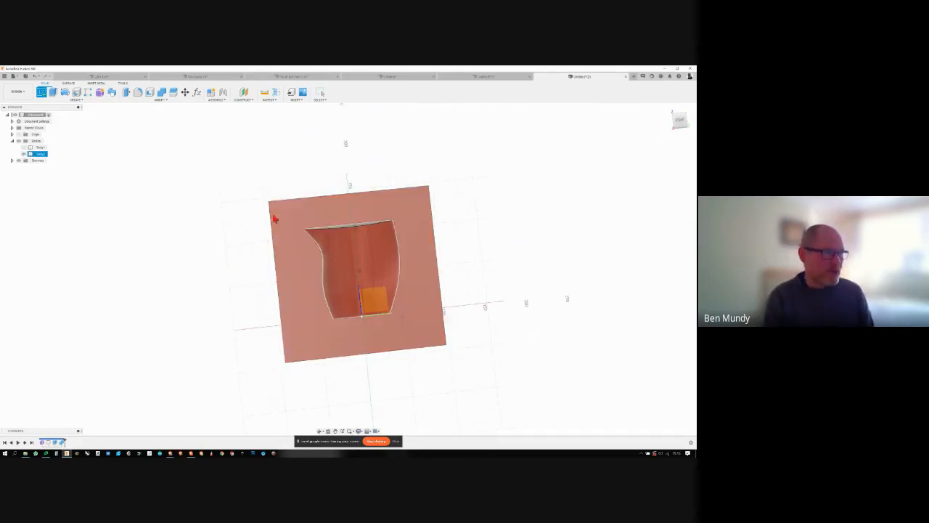
{"action": "left_click", "coordinate": [289, 215]}
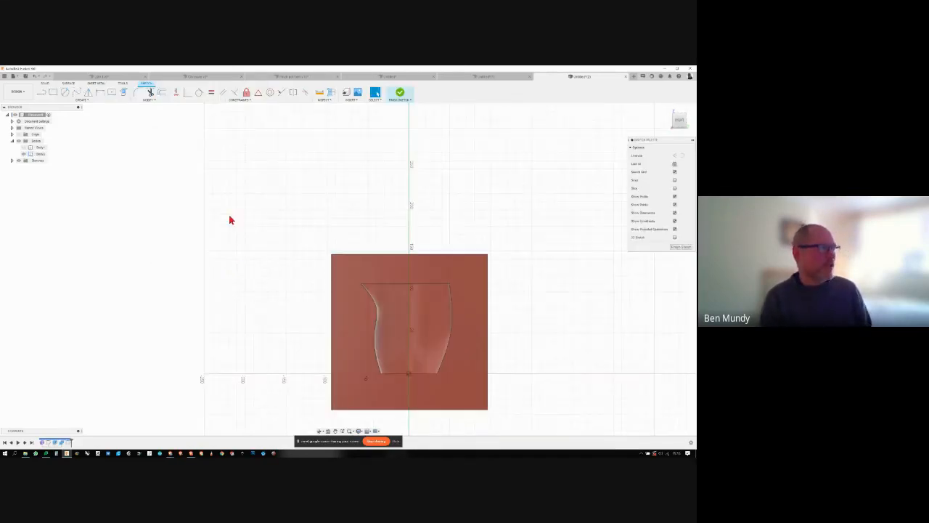
{"action": "left_click", "coordinate": [348, 273]}
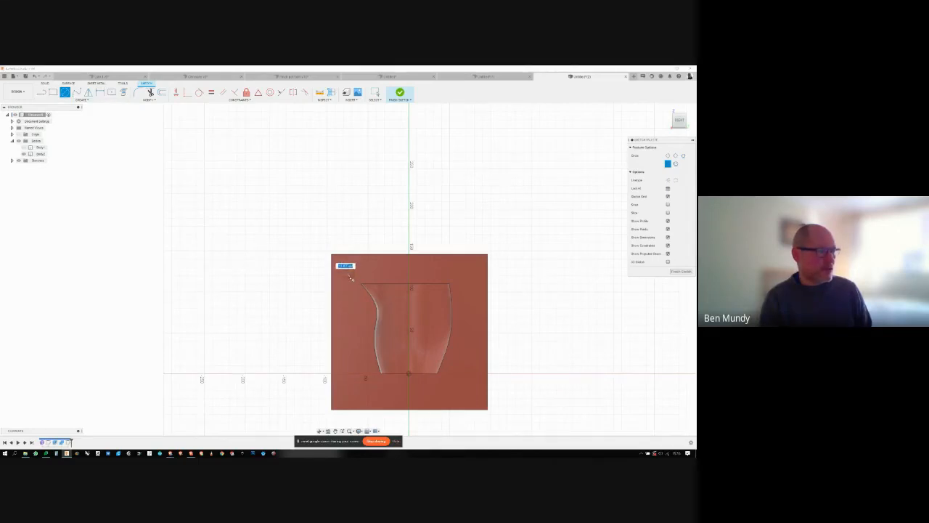
{"action": "left_click", "coordinate": [349, 276]}
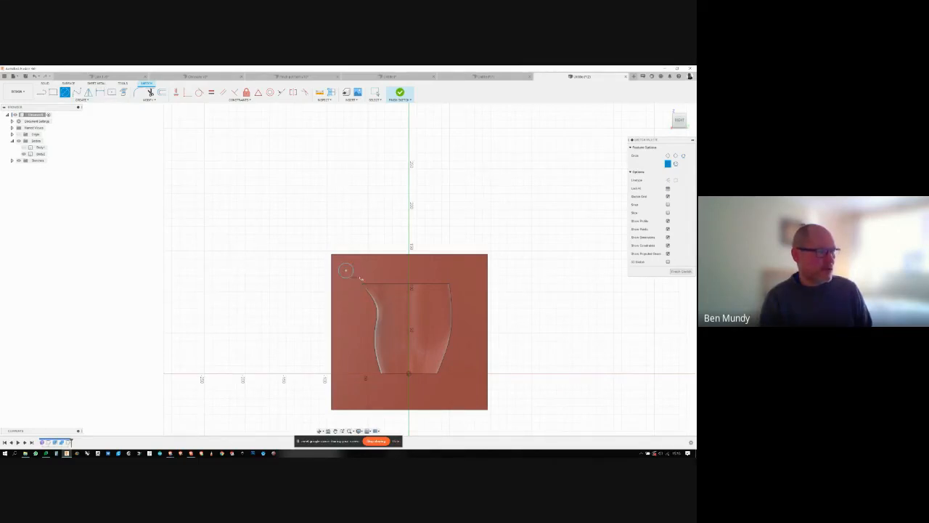
{"action": "left_click", "coordinate": [469, 389]}
{"action": "left_click", "coordinate": [473, 396]}
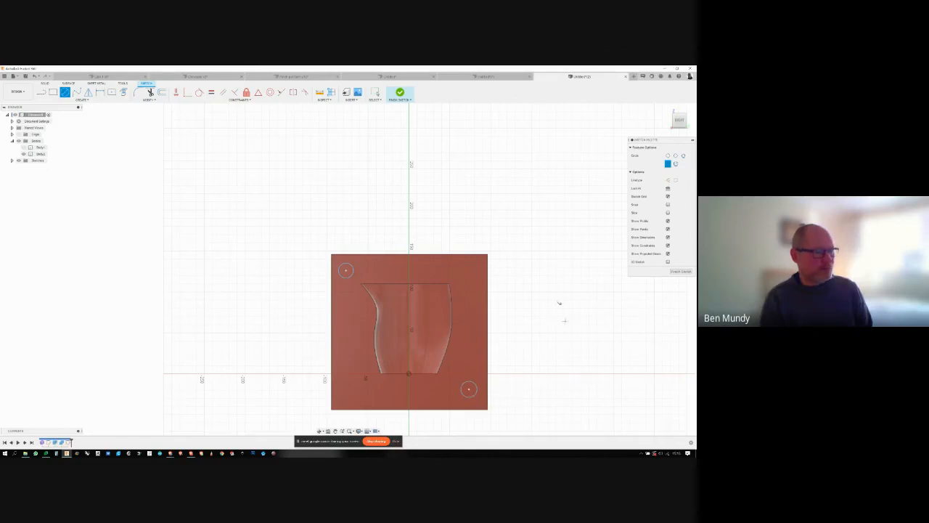
- Draw a vertical diameter line through each of the two corner circles and finish the sketch
{"action": "left_click", "coordinate": [42, 92]}
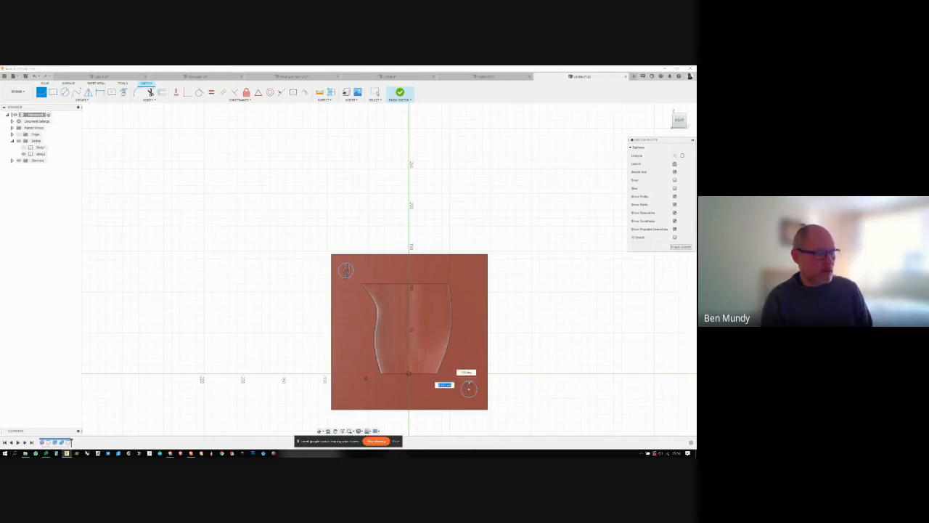
{"action": "left_click", "coordinate": [469, 390]}
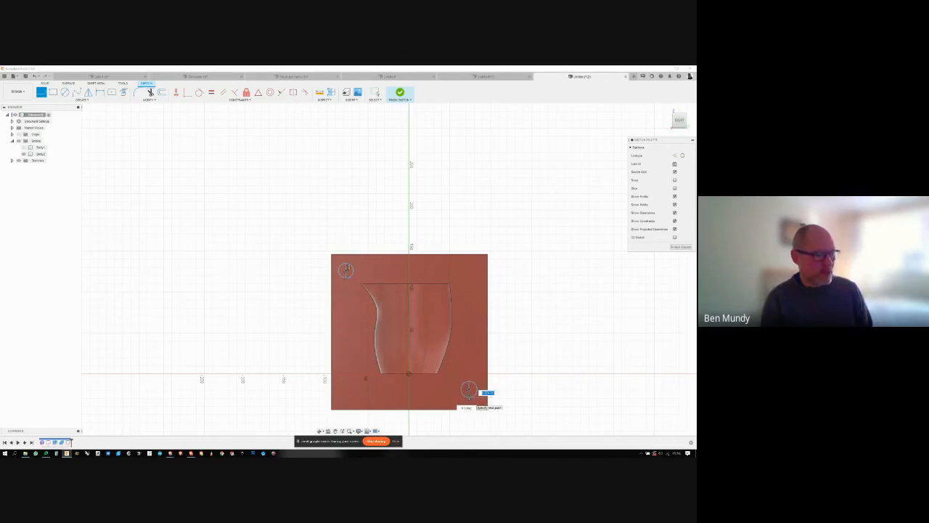
{"action": "key", "text": "Escape"}
{"action": "middle_click_drag", "start_coordinate": [284, 153], "coordinate": [617, 235], "text": "shift"}
{"action": "left_click", "coordinate": [672, 247]}
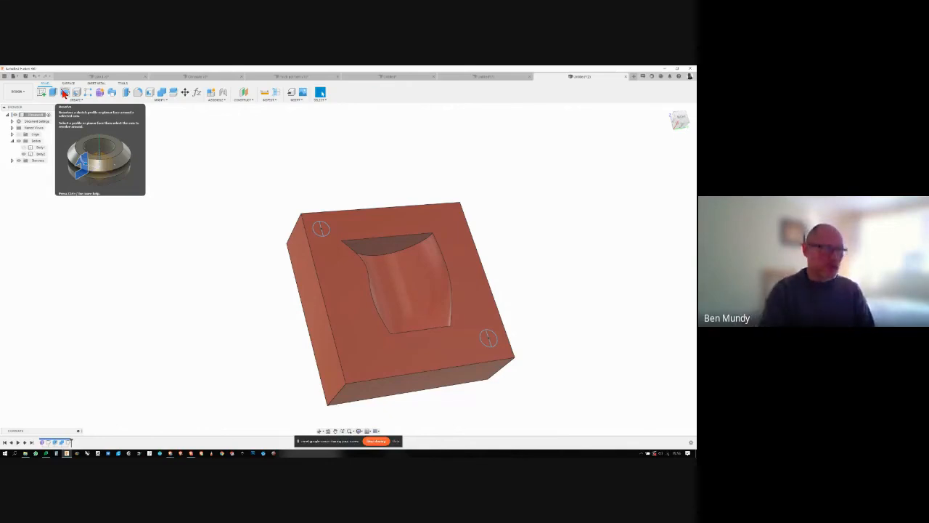
- Revolve one half of the upper corner circle fully around its diameter line, using the Join operation to form a spherical locating key
{"action": "left_click", "coordinate": [64, 93]}
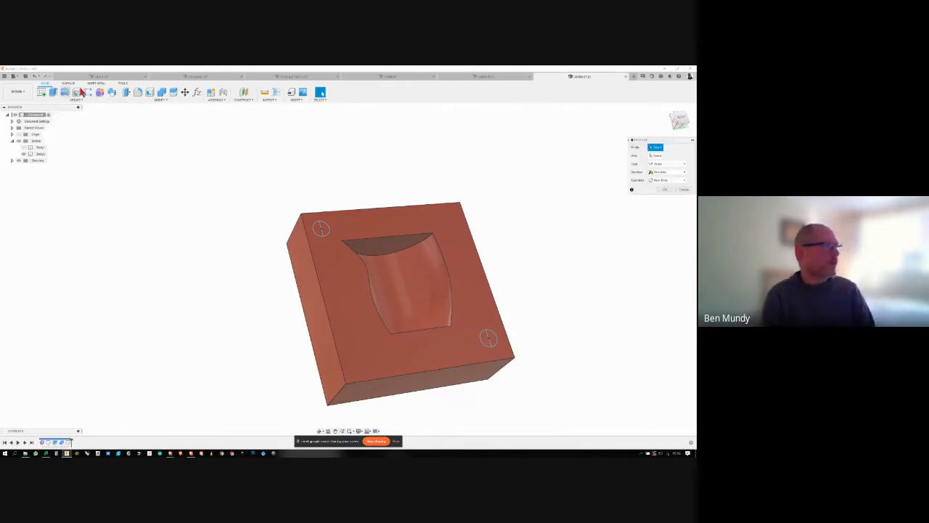
{"action": "left_click", "coordinate": [320, 229]}
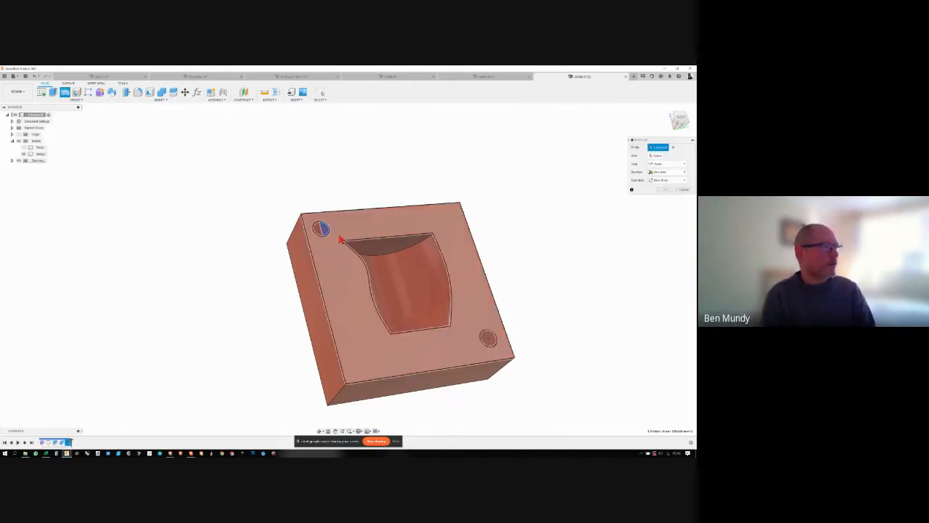
{"action": "left_click", "coordinate": [656, 155]}
{"action": "left_click", "coordinate": [310, 240]}
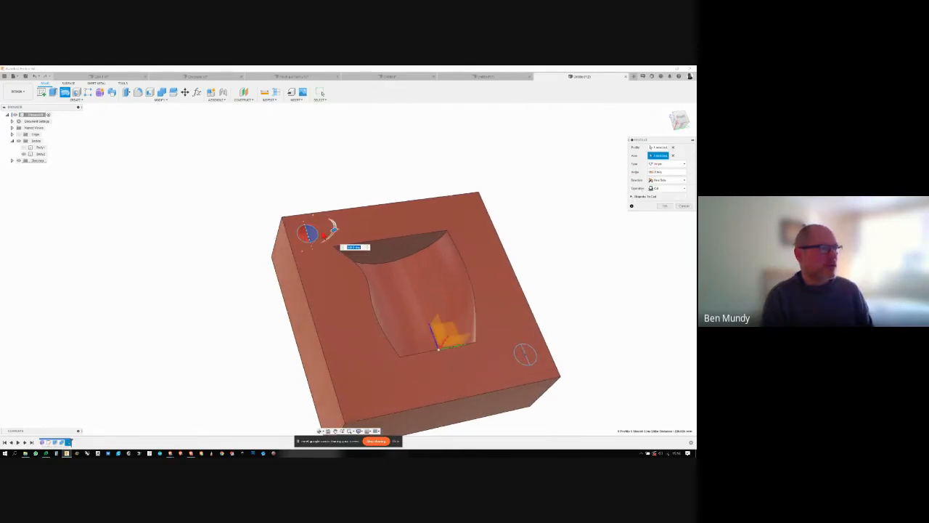
{"action": "middle_click_drag", "start_coordinate": [436, 312], "coordinate": [510, 227], "text": "shift"}
{"action": "left_click", "coordinate": [671, 188]}
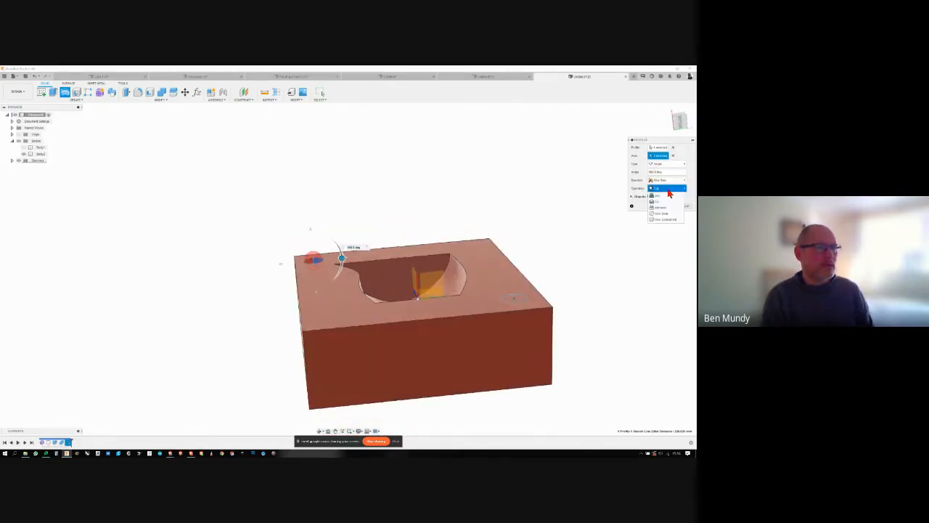
{"action": "left_click", "coordinate": [654, 206]}
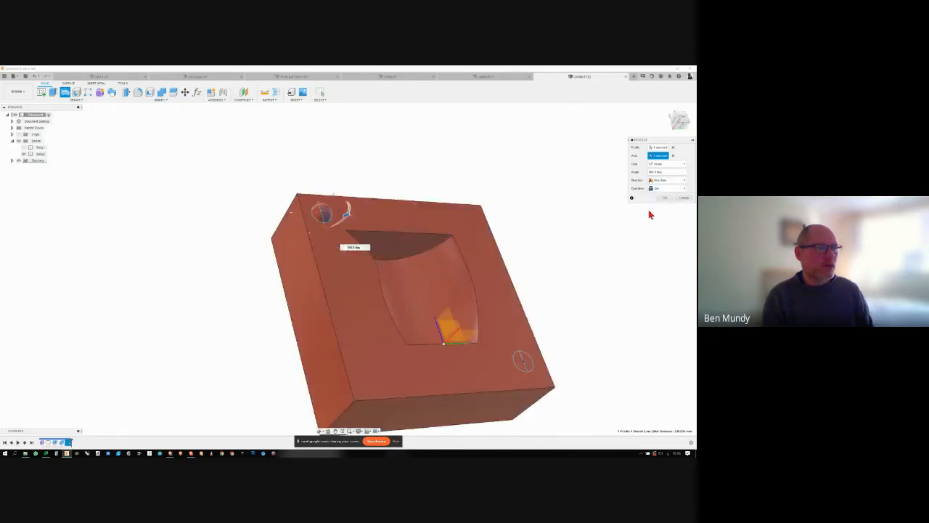
{"action": "left_click", "coordinate": [664, 198]}
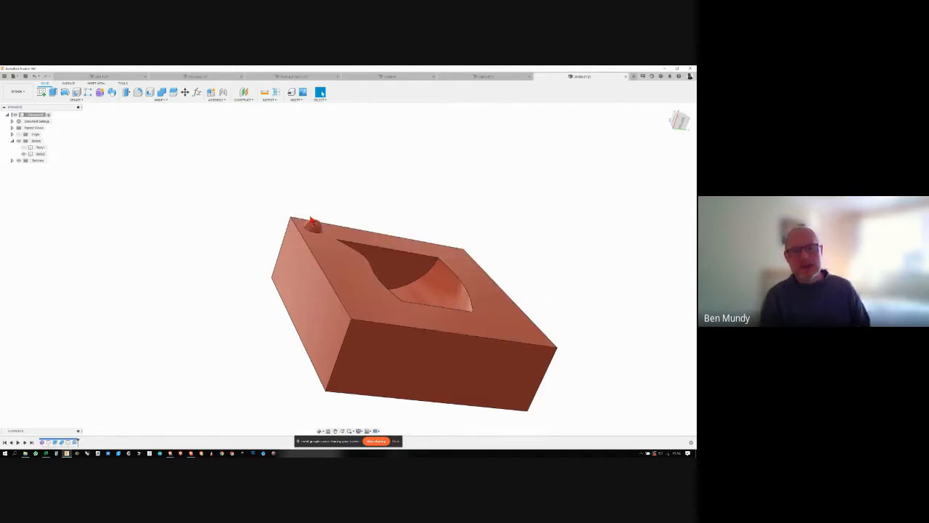
- Show the green jug body again and create a sketch on the red block's parting face to capture its outline
{"action": "middle_click_drag", "start_coordinate": [268, 193], "coordinate": [189, 257], "text": "shift"}
{"action": "scroll", "coordinate": [483, 329], "scroll_direction": "up", "scroll_amount": 1}
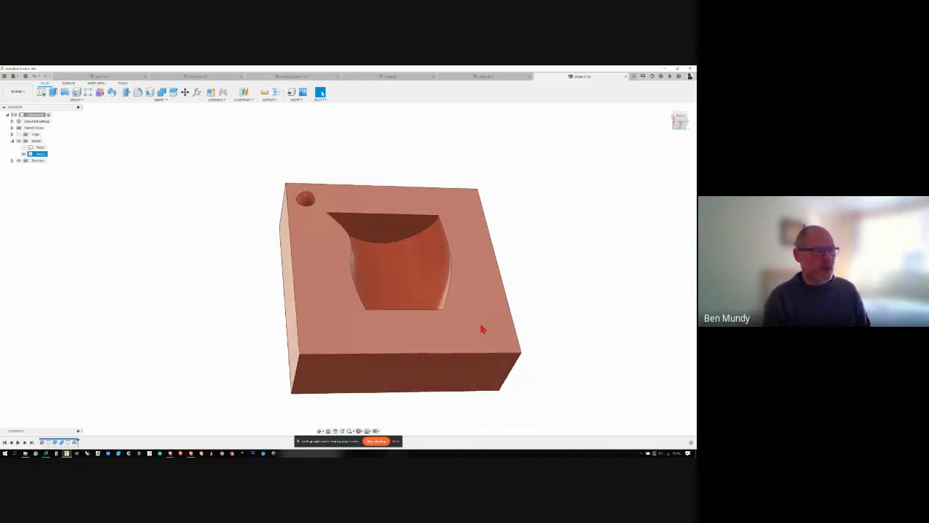
{"action": "middle_click_drag", "start_coordinate": [483, 329], "coordinate": [313, 257], "text": "shift"}
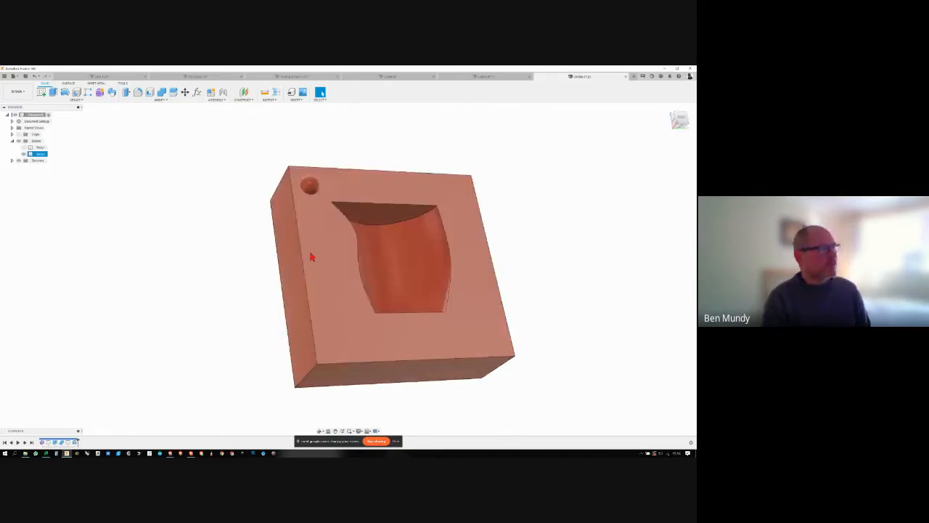
{"action": "scroll", "coordinate": [313, 257], "scroll_direction": "down", "scroll_amount": 1}
{"action": "left_click", "coordinate": [24, 147]}
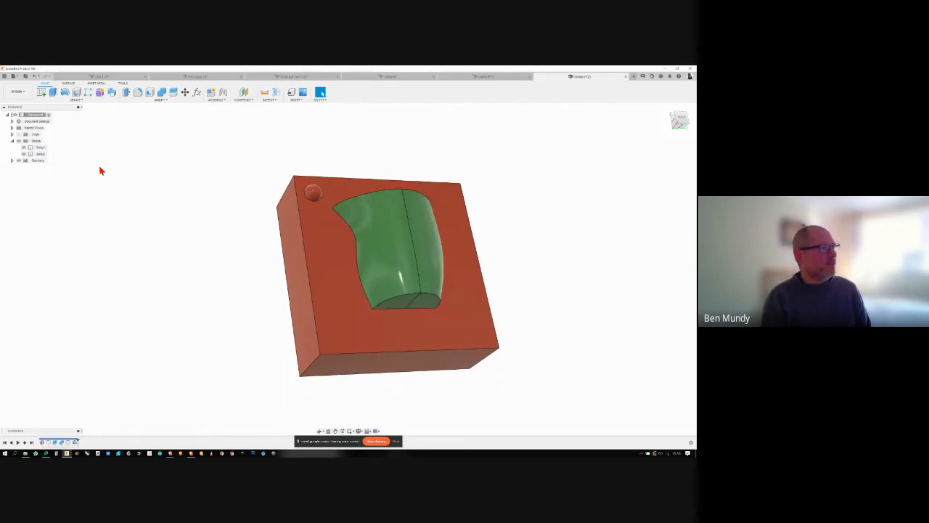
{"action": "middle_click_drag", "start_coordinate": [100, 170], "coordinate": [73, 141], "text": "shift"}
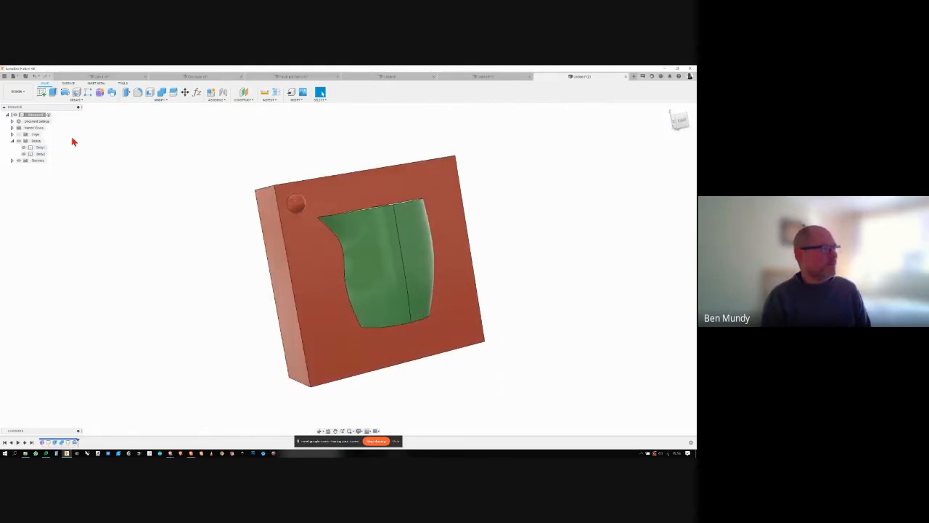
{"action": "left_click", "coordinate": [41, 95]}
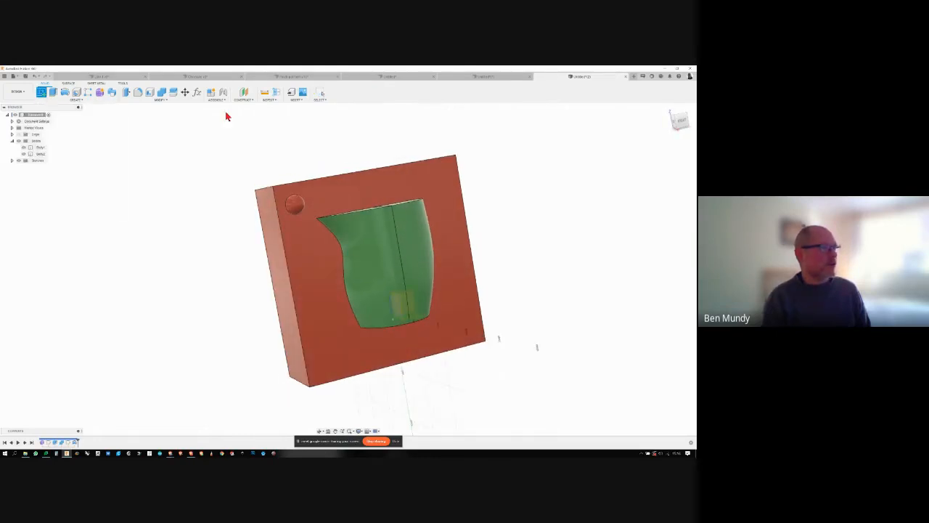
{"action": "left_click", "coordinate": [359, 186]}
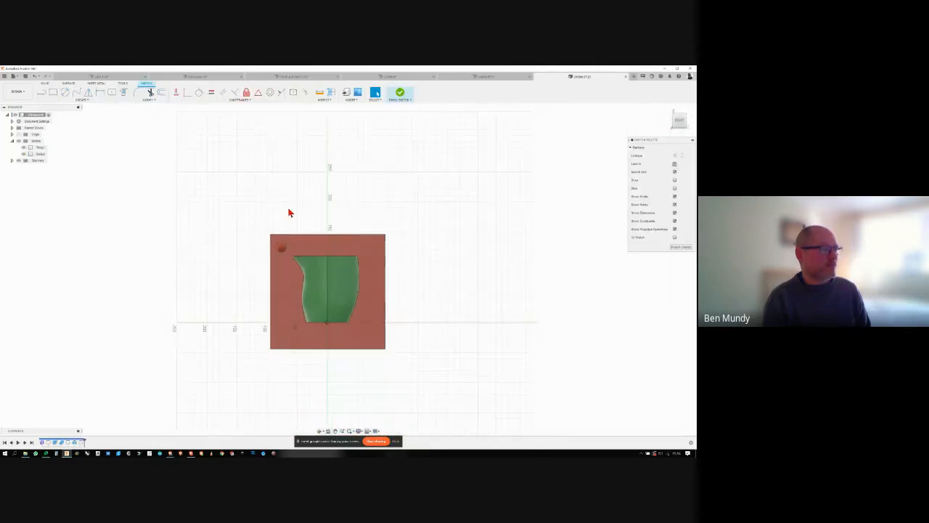
{"action": "middle_click_drag", "start_coordinate": [290, 216], "coordinate": [324, 271], "text": "shift"}
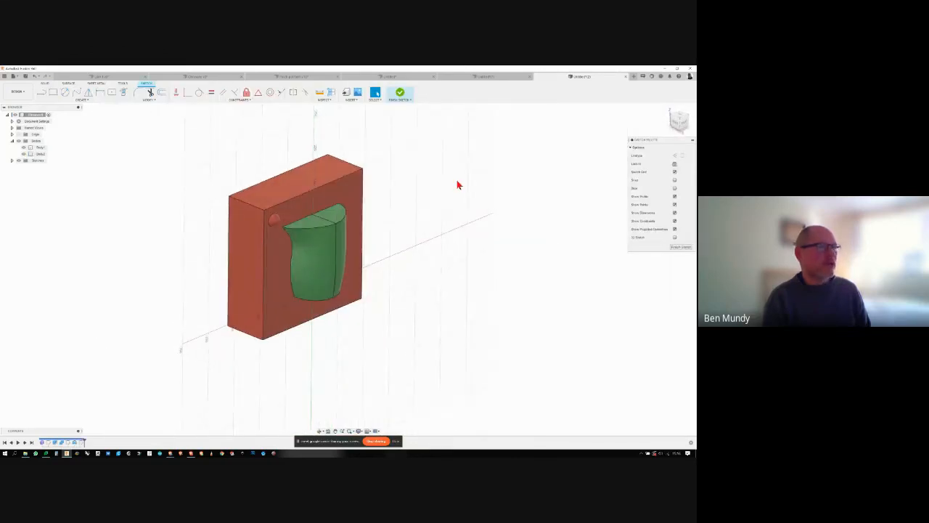
{"action": "left_click", "coordinate": [681, 248]}
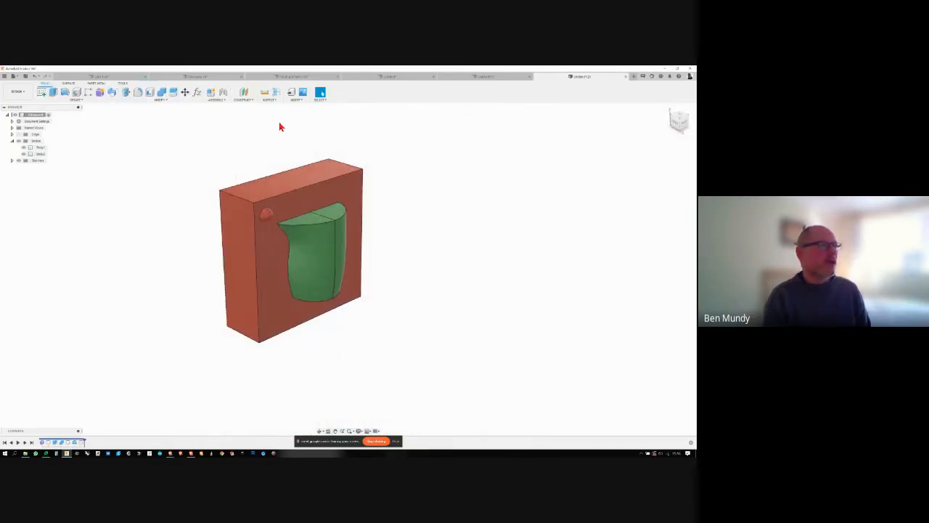
- Extrude all the parting-face profiles, including the key circle and jug area, outward as a New Body to form the second mould half
{"action": "left_click", "coordinate": [52, 93]}
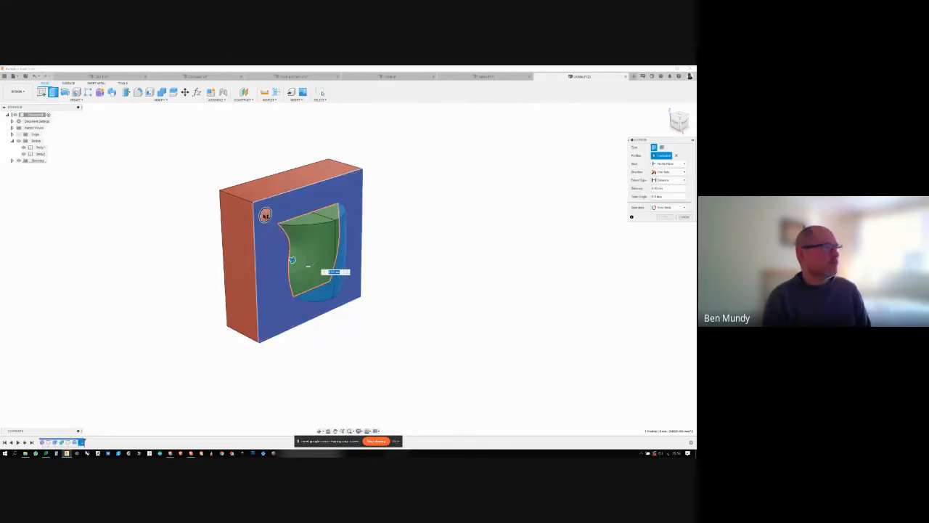
{"action": "left_click", "coordinate": [266, 216]}
{"action": "left_click_drag", "start_coordinate": [305, 226], "coordinate": [309, 230]}
{"action": "middle_click_drag", "start_coordinate": [311, 231], "coordinate": [570, 213], "text": "shift"}
{"action": "left_click", "coordinate": [661, 208]}
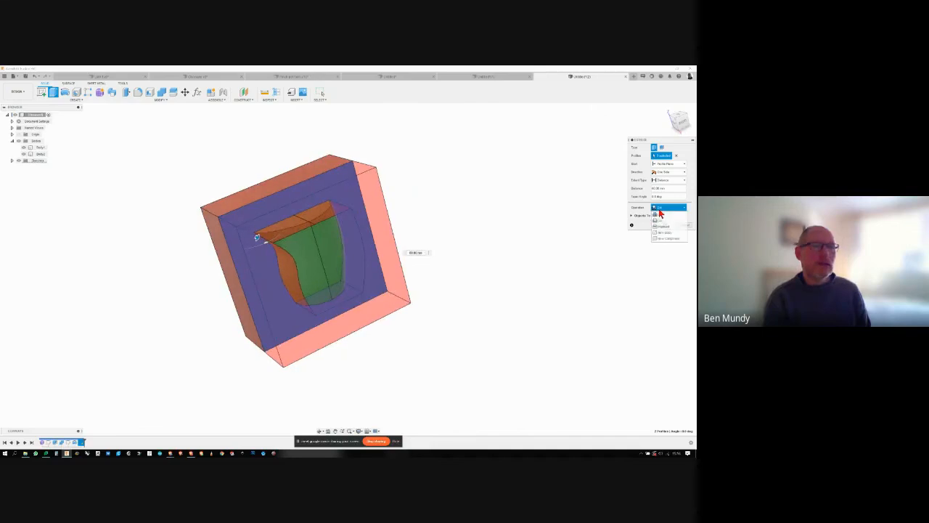
{"action": "left_click", "coordinate": [662, 231]}
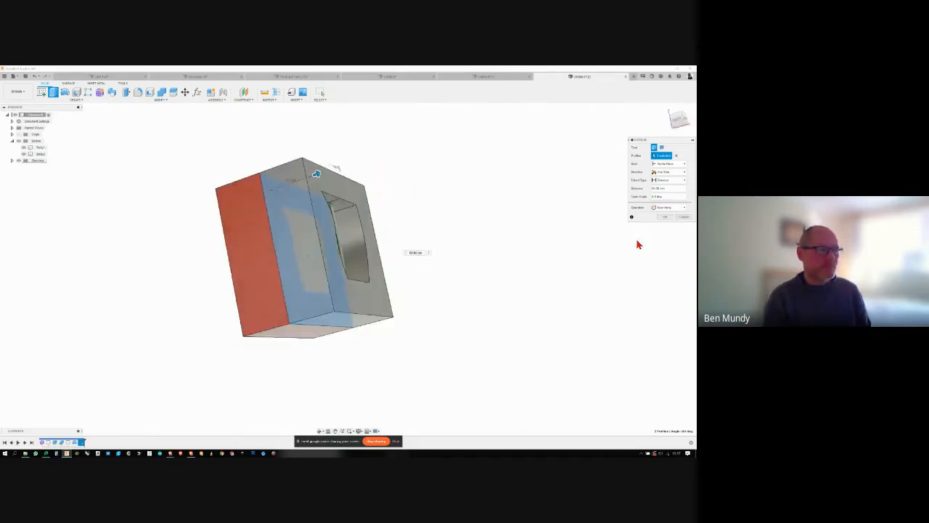
{"action": "middle_click_drag", "start_coordinate": [637, 245], "coordinate": [263, 253], "text": "shift"}
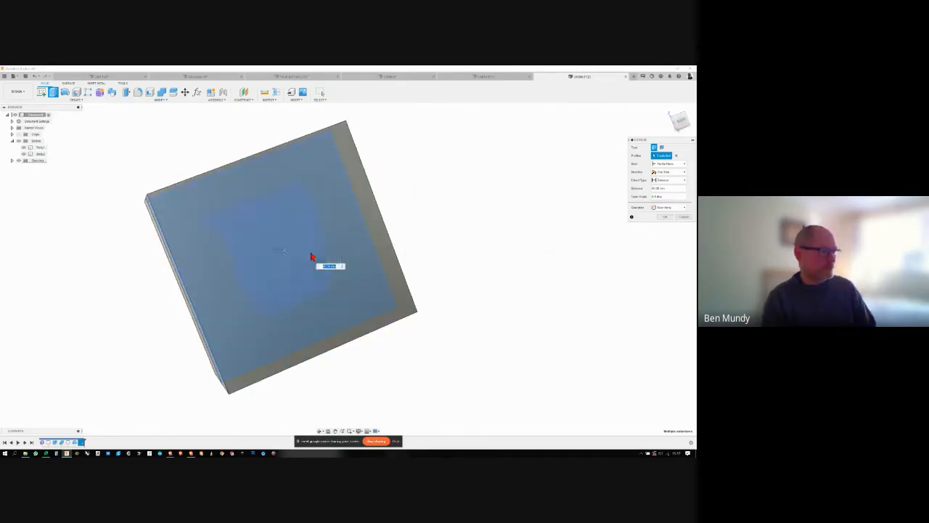
{"action": "middle_click_drag", "start_coordinate": [541, 241], "coordinate": [662, 220], "text": "shift"}
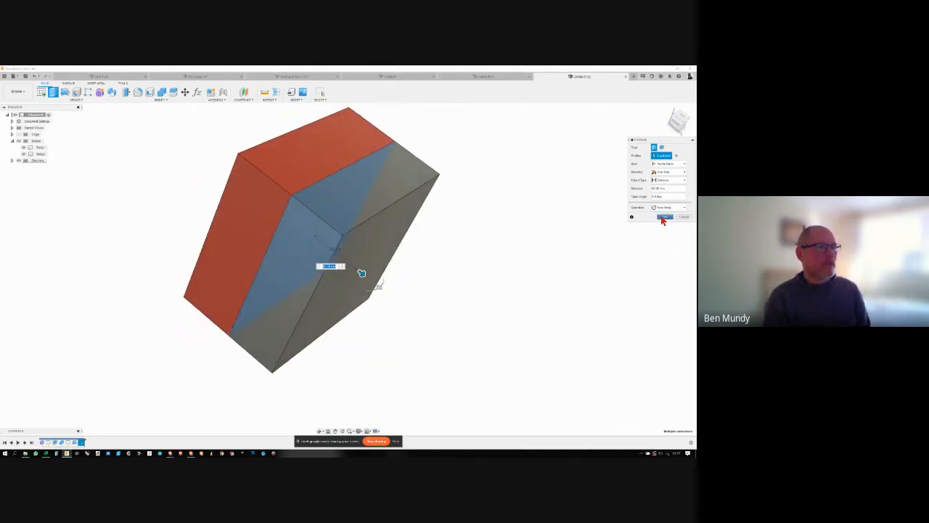
{"action": "left_click", "coordinate": [661, 220]}
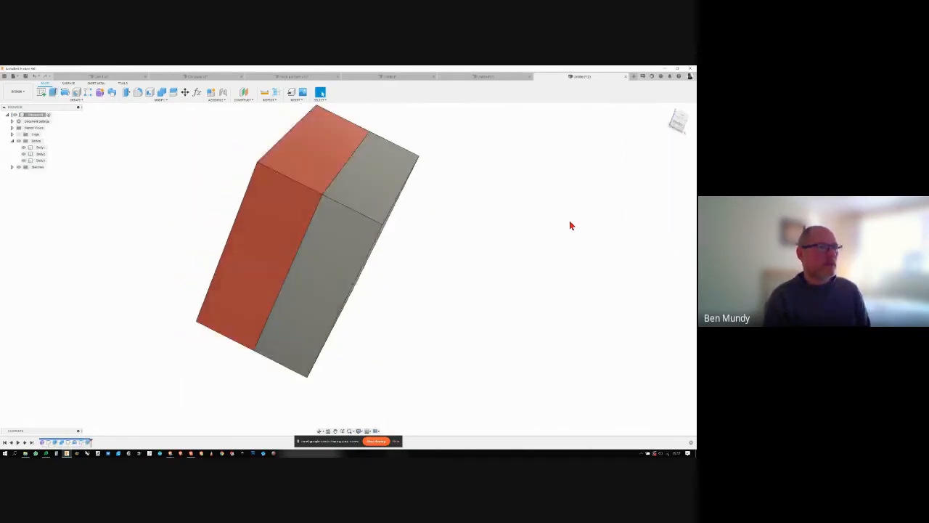
- Hide the red mould block to expose the jug against the inner face of the new grey block
{"action": "left_click", "coordinate": [26, 155]}
{"action": "left_click", "coordinate": [24, 154]}
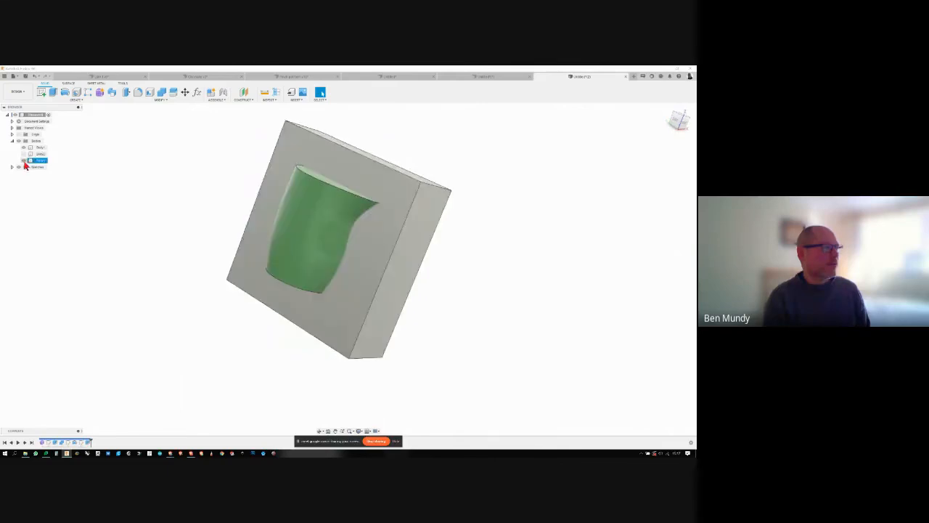
{"action": "middle_click_drag", "start_coordinate": [170, 217], "coordinate": [213, 210], "text": "shift"}
- Cut the green jug out of the grey block with Combine, keeping the tool body, and hide the jug
{"action": "left_click", "coordinate": [284, 208]}
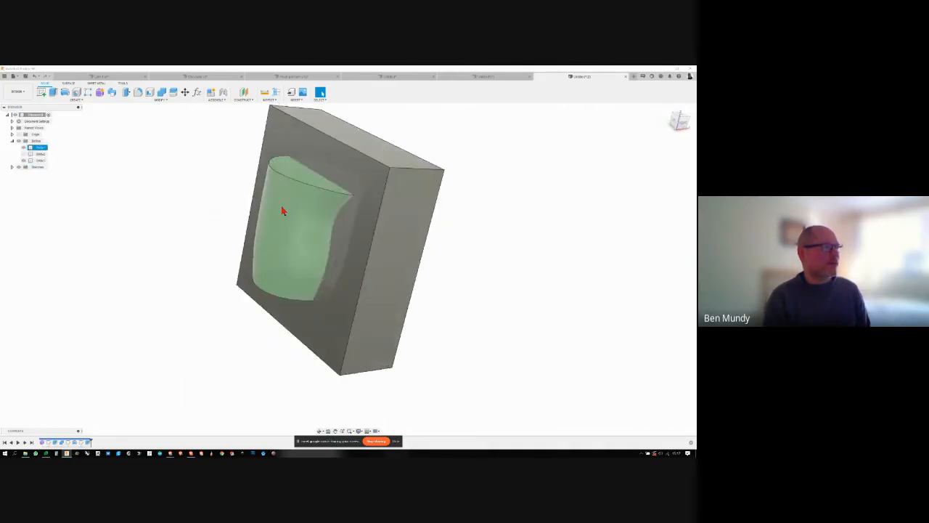
{"action": "left_click", "coordinate": [162, 95]}
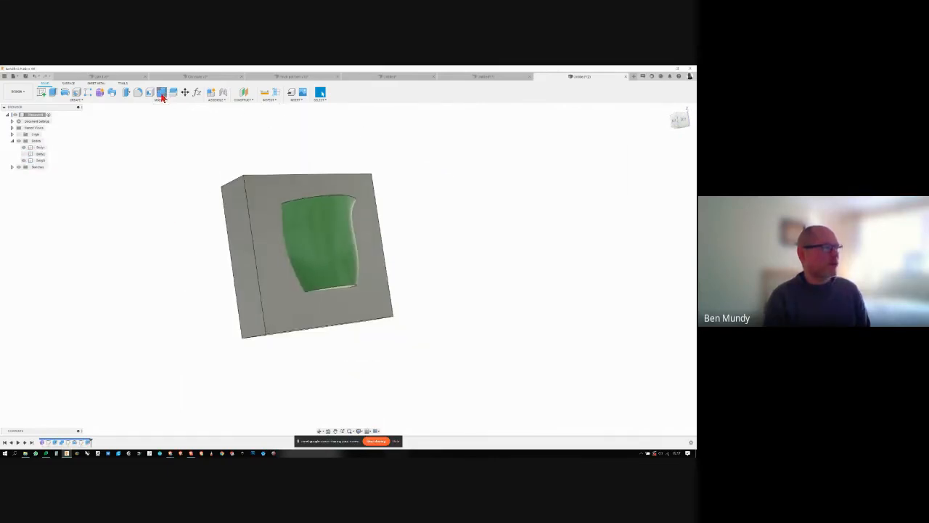
{"action": "middle_click_drag", "start_coordinate": [489, 185], "coordinate": [391, 264], "text": "shift"}
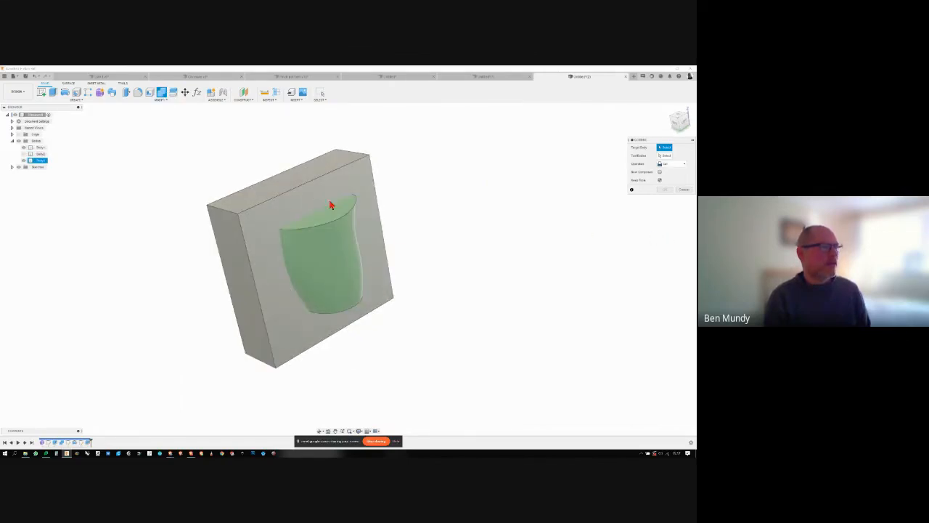
{"action": "left_click", "coordinate": [348, 186]}
{"action": "left_click", "coordinate": [339, 241]}
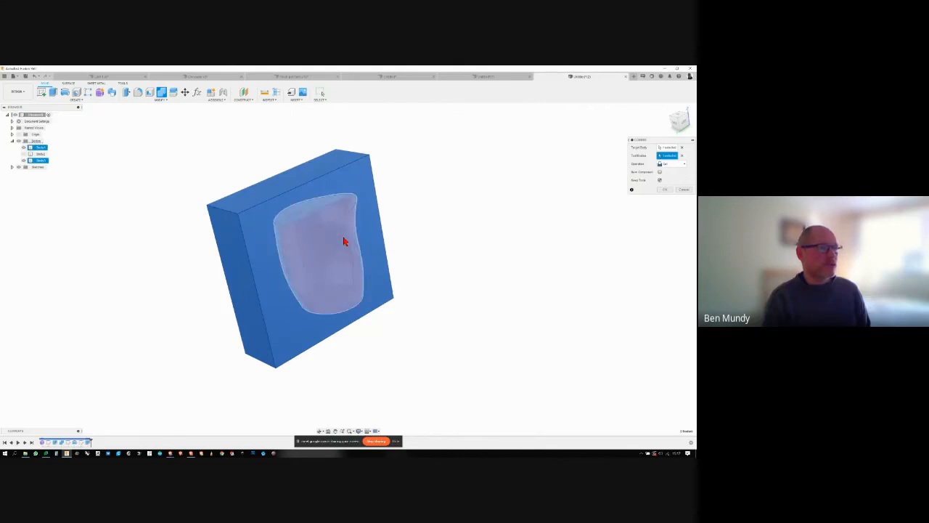
{"action": "left_click", "coordinate": [666, 189]}
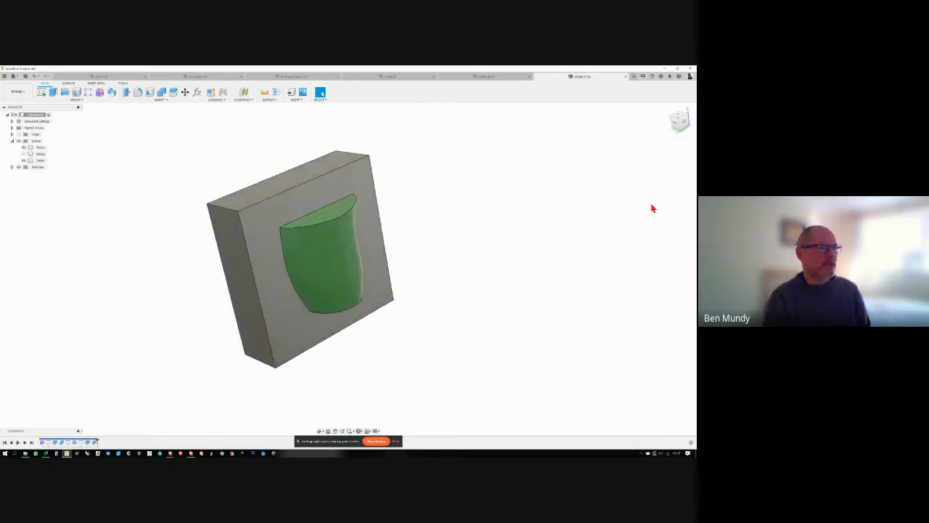
{"action": "left_click", "coordinate": [27, 154]}
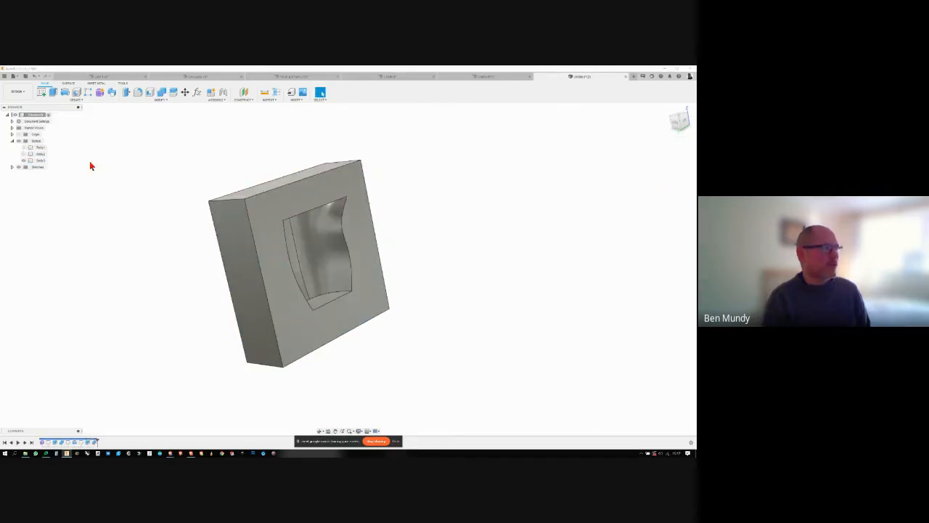
- Hide the green jug and show the red mould block beside the grey block
{"action": "left_click", "coordinate": [24, 160]}
{"action": "left_click", "coordinate": [24, 160]}
{"action": "left_click", "coordinate": [24, 153]}
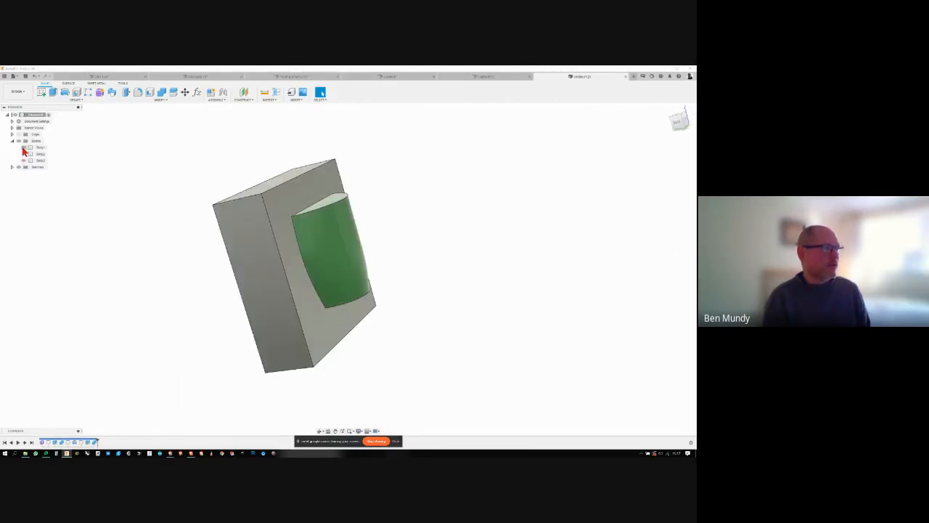
{"action": "left_click", "coordinate": [24, 148]}
{"action": "left_click", "coordinate": [24, 154]}
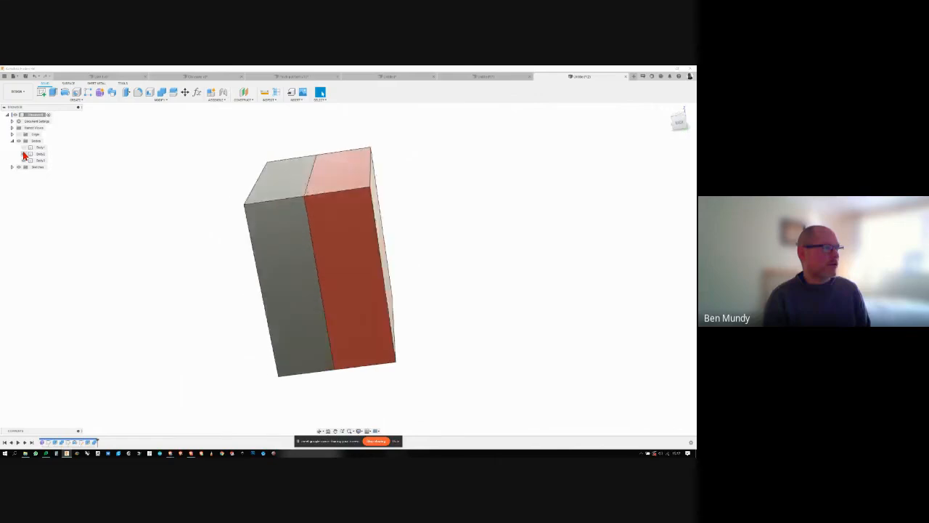
- Hide the grey block to examine the red half's cavity and locating key, and show it again
{"action": "left_click", "coordinate": [25, 160]}
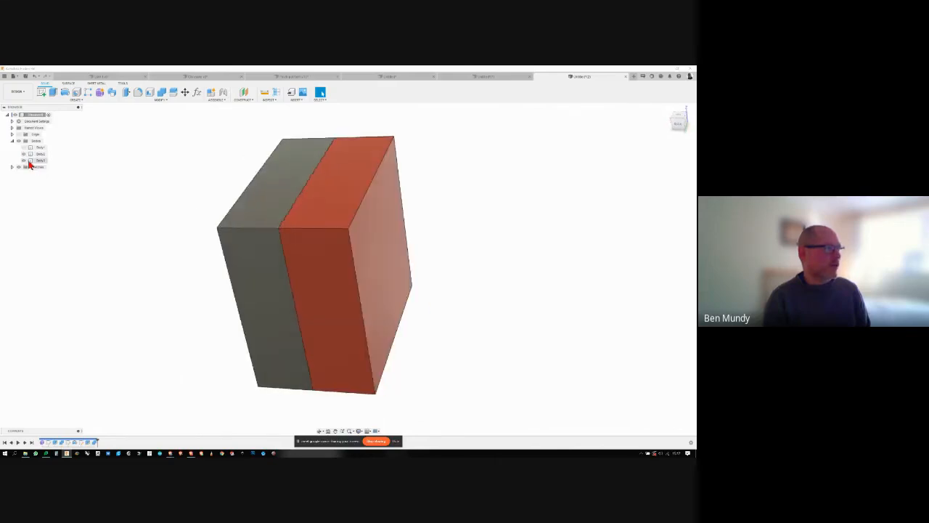
{"action": "left_click", "coordinate": [24, 161]}
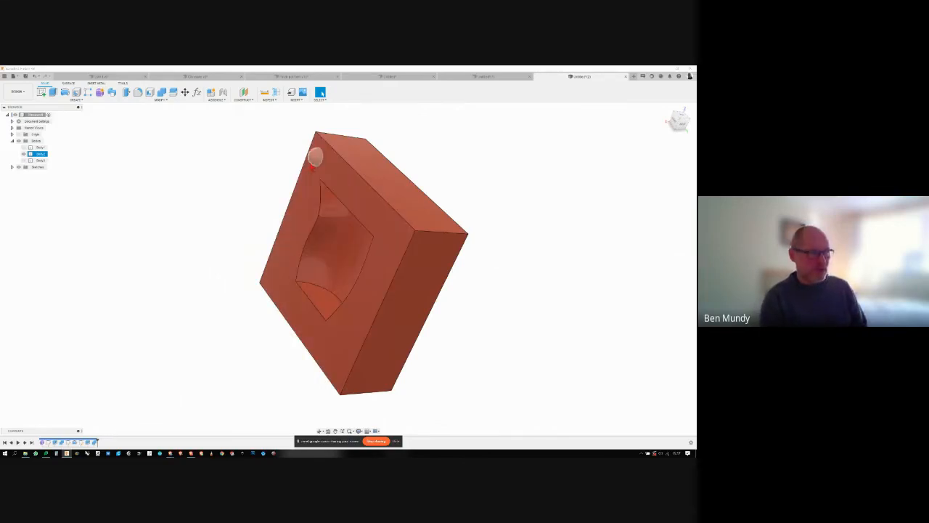
{"action": "middle_click_drag", "start_coordinate": [351, 278], "coordinate": [80, 221], "text": "shift"}
{"action": "left_click", "coordinate": [24, 161]}
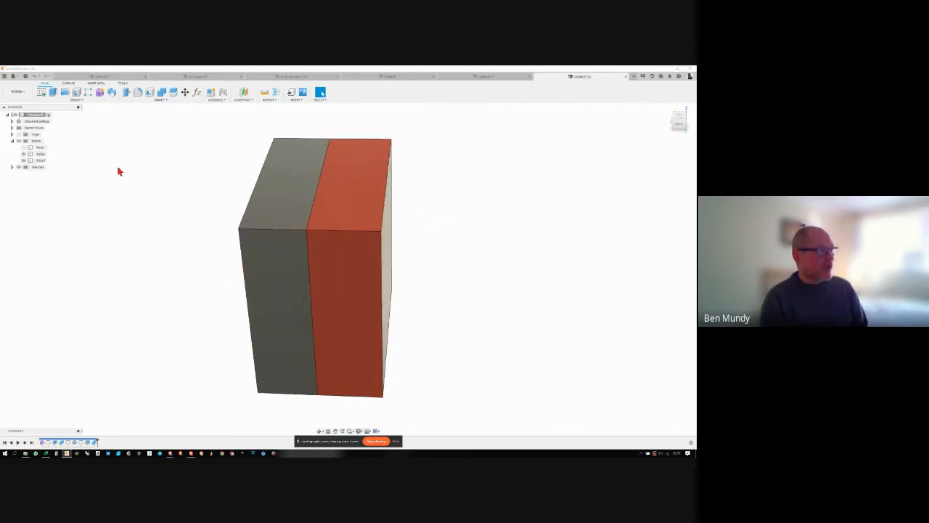
- Cut the red mould block out of the grey block with Combine, keeping the tool body, to form the key socket
{"action": "left_click", "coordinate": [162, 93]}
{"action": "left_click", "coordinate": [288, 242]}
{"action": "left_click", "coordinate": [264, 230]}
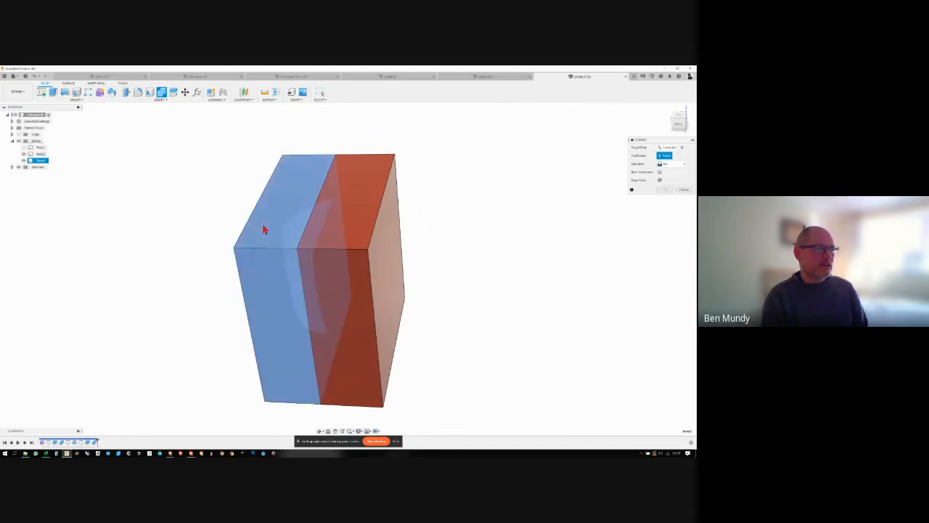
{"action": "left_click", "coordinate": [384, 205]}
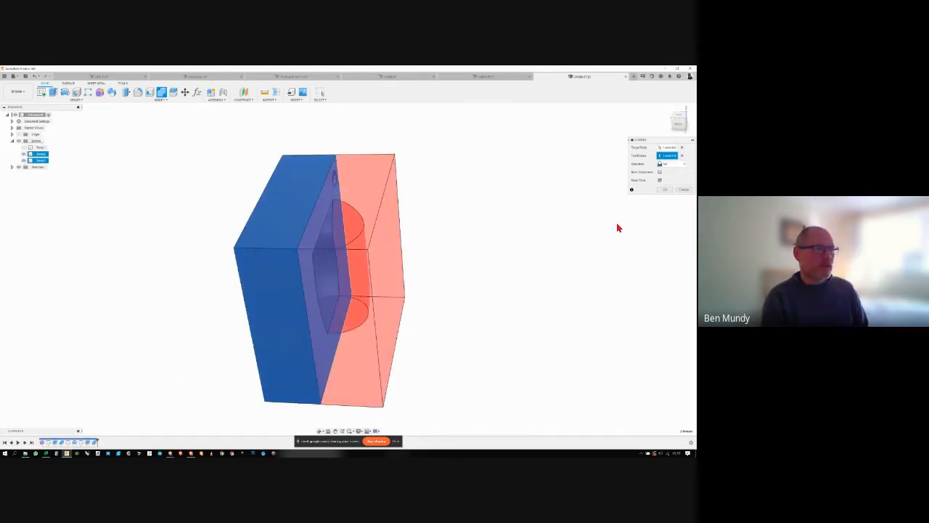
{"action": "left_click", "coordinate": [664, 191]}
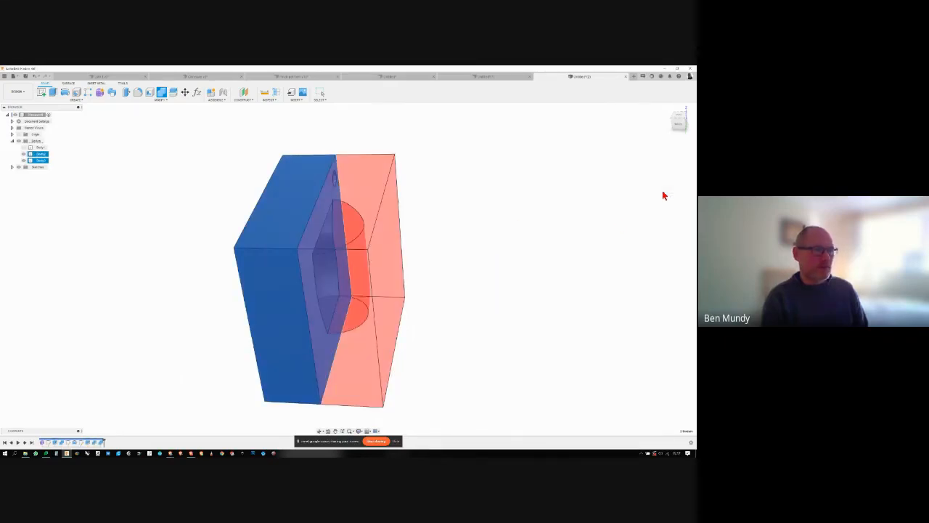
- Hide the red half to examine the key socket and jug cavity in the grey half
{"action": "middle_click_drag", "start_coordinate": [573, 204], "coordinate": [465, 217], "text": "shift"}
{"action": "left_click", "coordinate": [23, 155]}
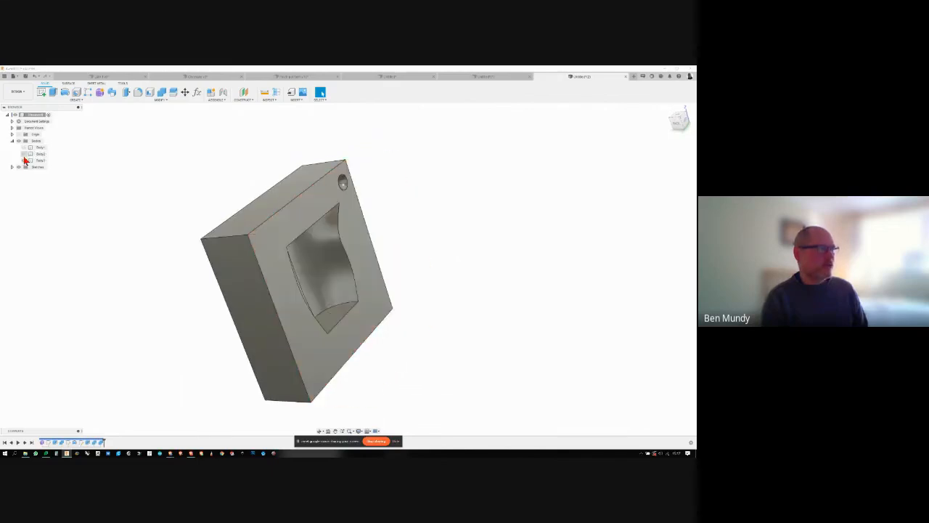
{"action": "middle_click_drag", "start_coordinate": [125, 211], "coordinate": [54, 167], "text": "shift"}
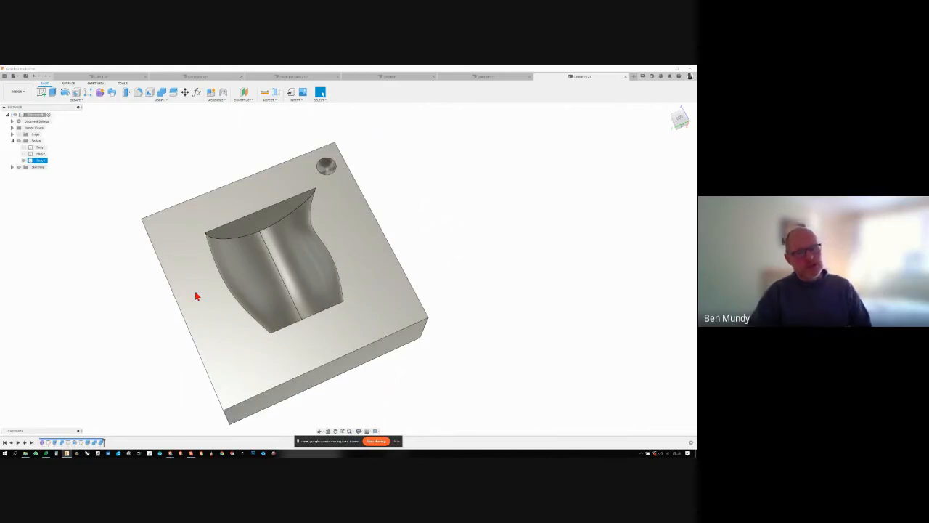
{"action": "middle_click_drag", "start_coordinate": [196, 295], "coordinate": [248, 273], "text": "shift"}
- Show the red half and sketch a small circle centred on the origin at the parting line of the mould's top face
{"action": "left_click", "coordinate": [24, 155]}
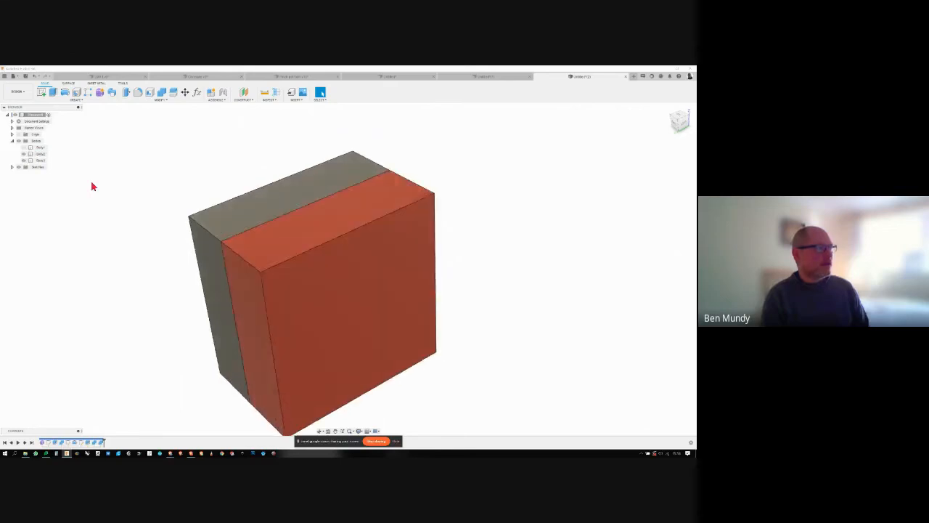
{"action": "left_click", "coordinate": [42, 92]}
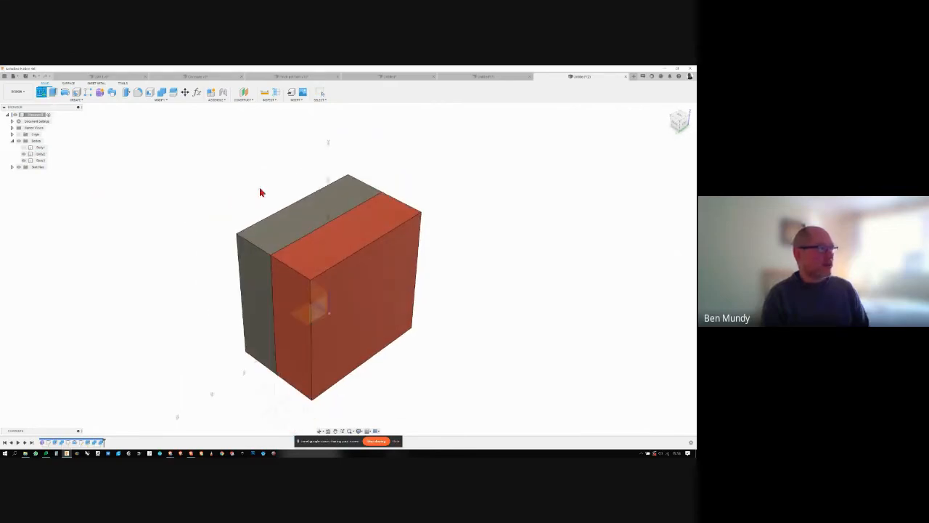
{"action": "left_click", "coordinate": [307, 213]}
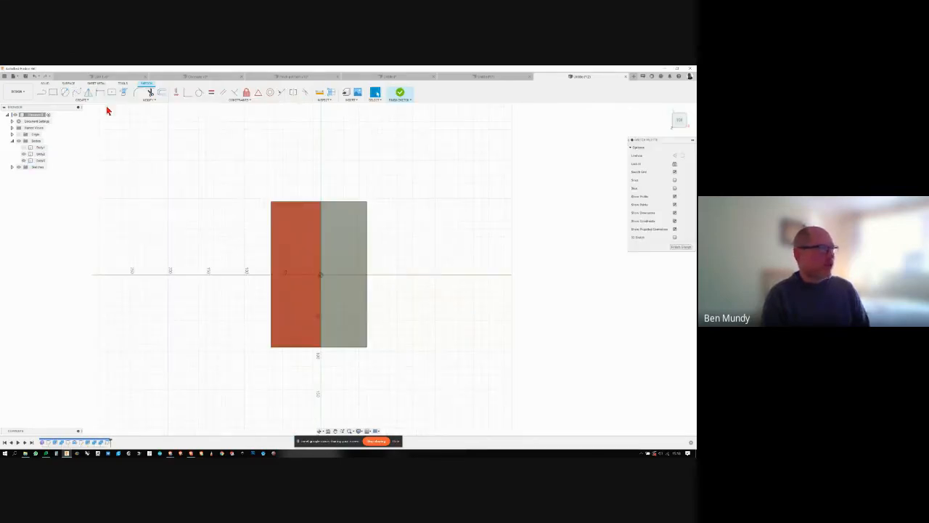
{"action": "left_click", "coordinate": [66, 94]}
{"action": "left_click", "coordinate": [321, 275]}
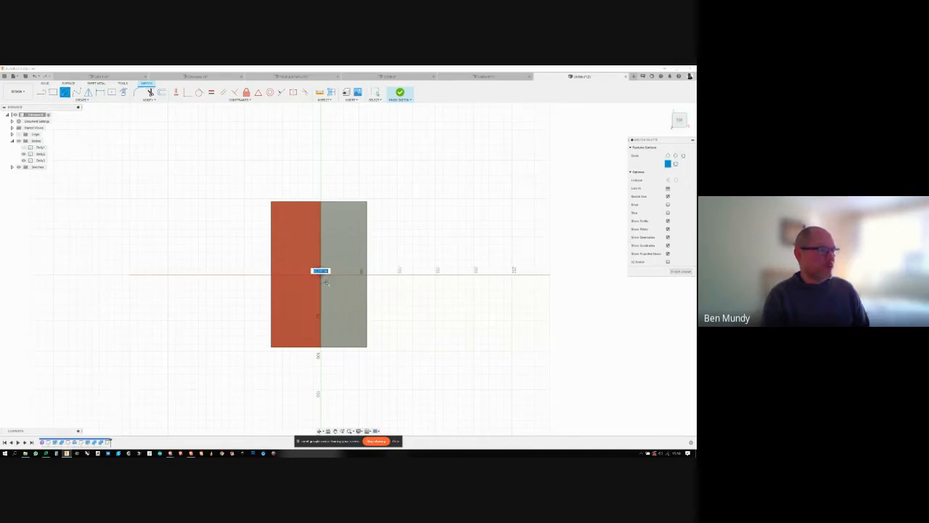
{"action": "left_click", "coordinate": [329, 278]}
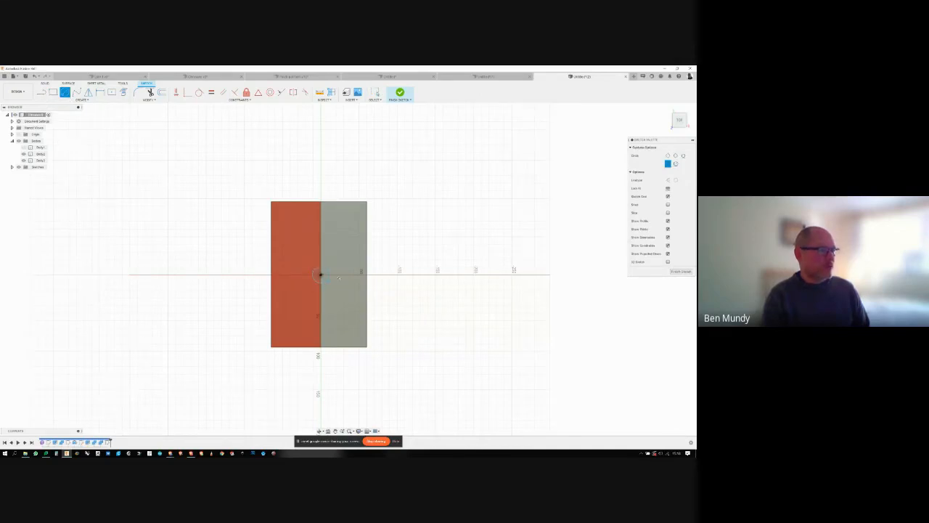
- Extrude the whole circle downward through both mould halves as a Cut to make a pouring channel into the cavity
{"action": "left_click", "coordinate": [45, 84]}
{"action": "key", "text": "e"}
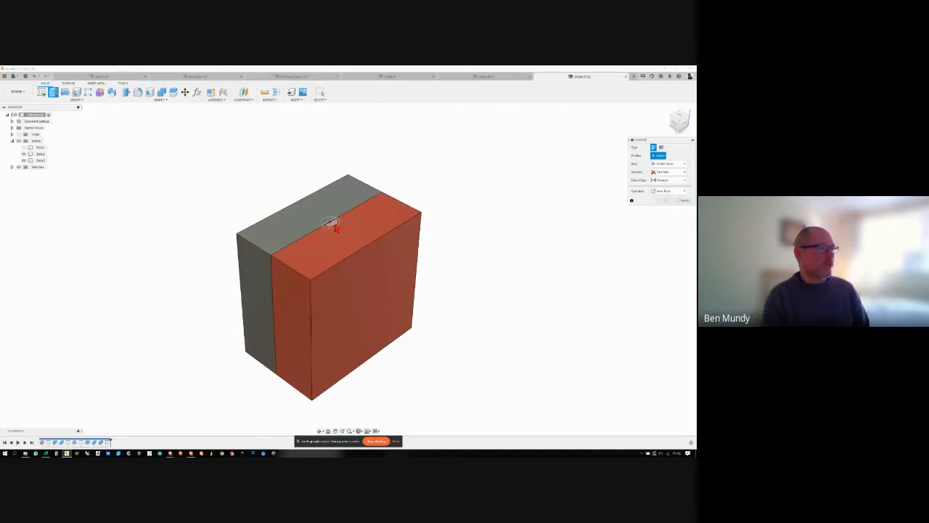
{"action": "left_click", "coordinate": [330, 221]}
{"action": "middle_click_drag", "start_coordinate": [330, 221], "coordinate": [348, 203], "text": "shift"}
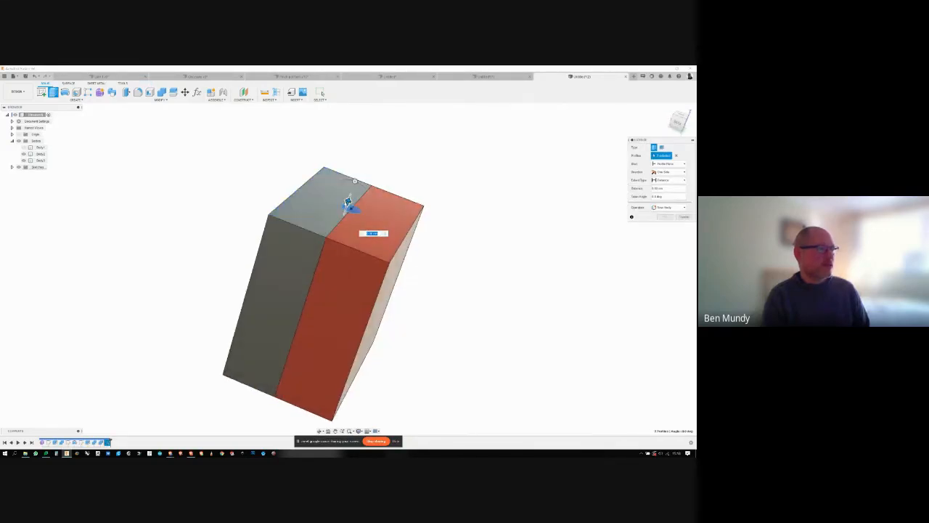
{"action": "left_click_drag", "start_coordinate": [349, 203], "coordinate": [321, 279]}
{"action": "middle_click_drag", "start_coordinate": [322, 278], "coordinate": [251, 243], "text": "shift"}
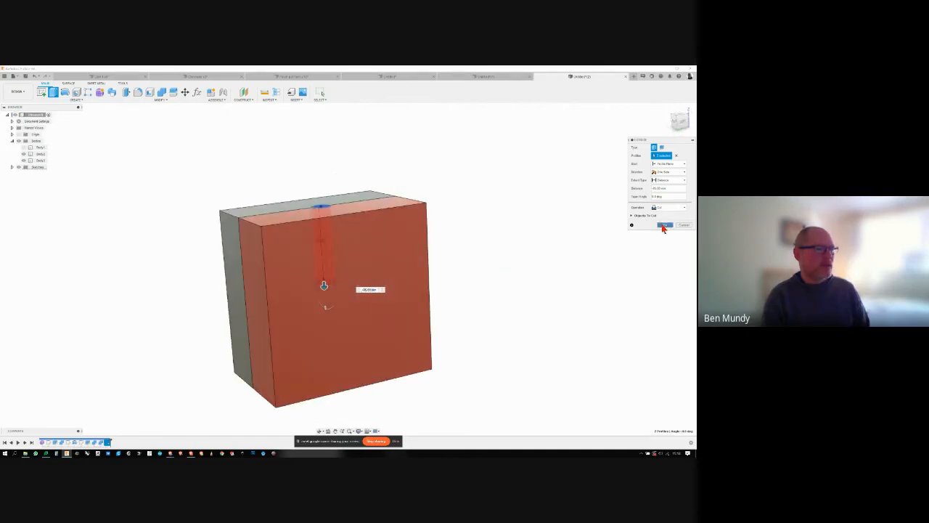
{"action": "left_click", "coordinate": [664, 225]}
- Hide the red mould half and examine the pouring channel and cavity of the grey half
{"action": "middle_click_drag", "start_coordinate": [495, 262], "coordinate": [22, 156], "text": "shift"}
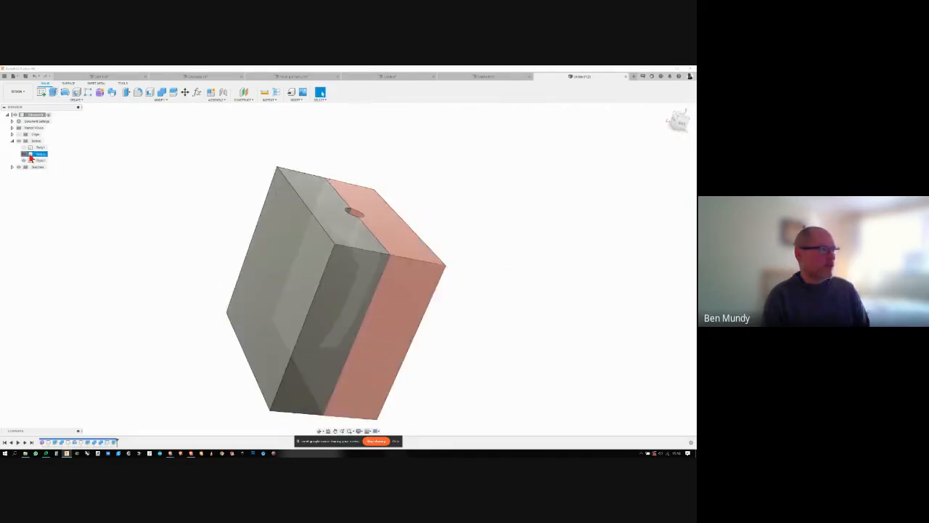
{"action": "left_click", "coordinate": [24, 154]}
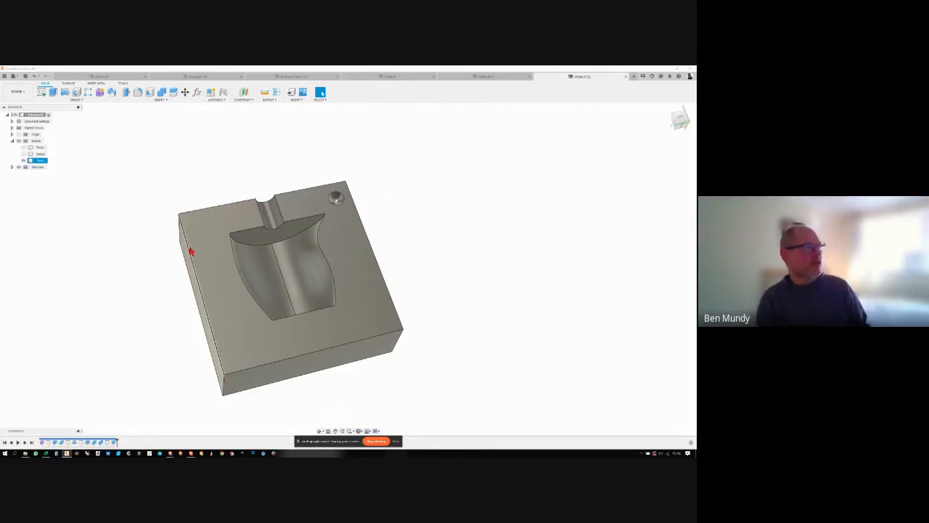
{"action": "middle_click_drag", "start_coordinate": [315, 187], "coordinate": [166, 155], "text": "shift"}
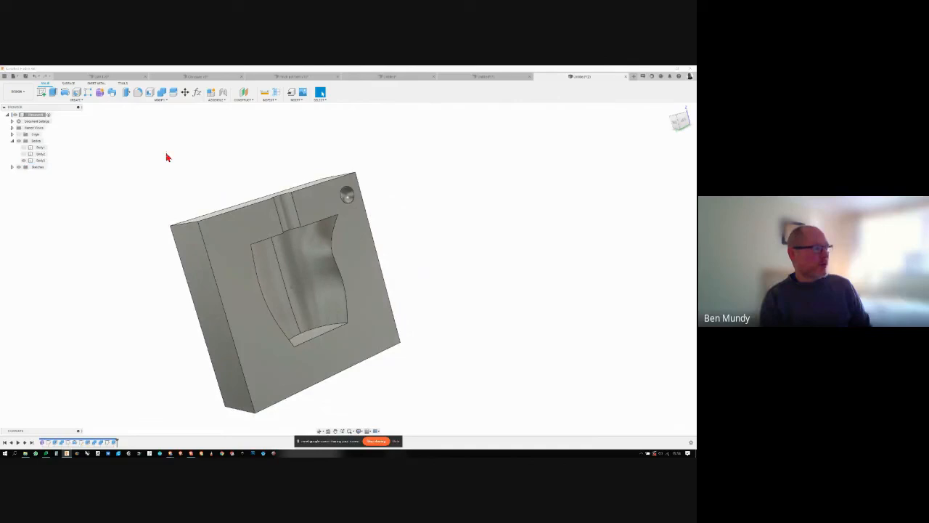
{"action": "left_click", "coordinate": [162, 96]}
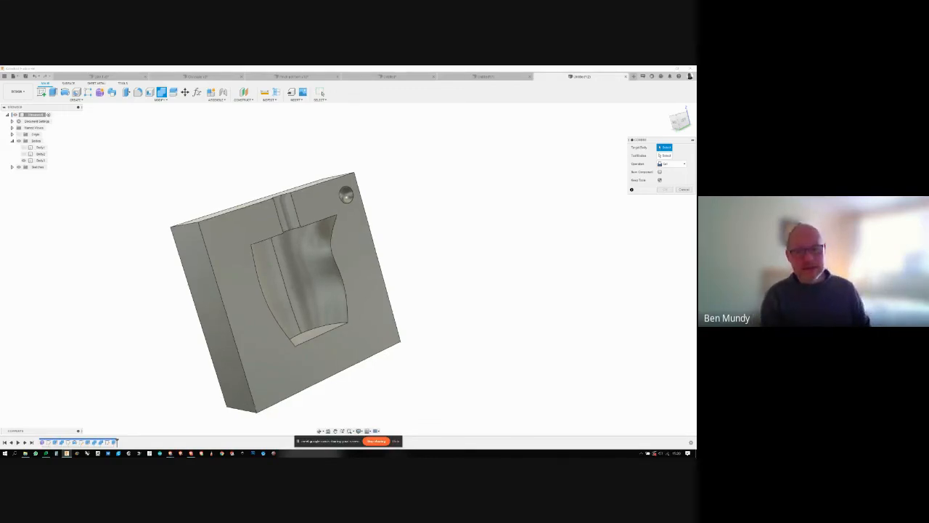
{"action": "middle_click_drag", "start_coordinate": [290, 283], "coordinate": [614, 288], "text": "shift"}
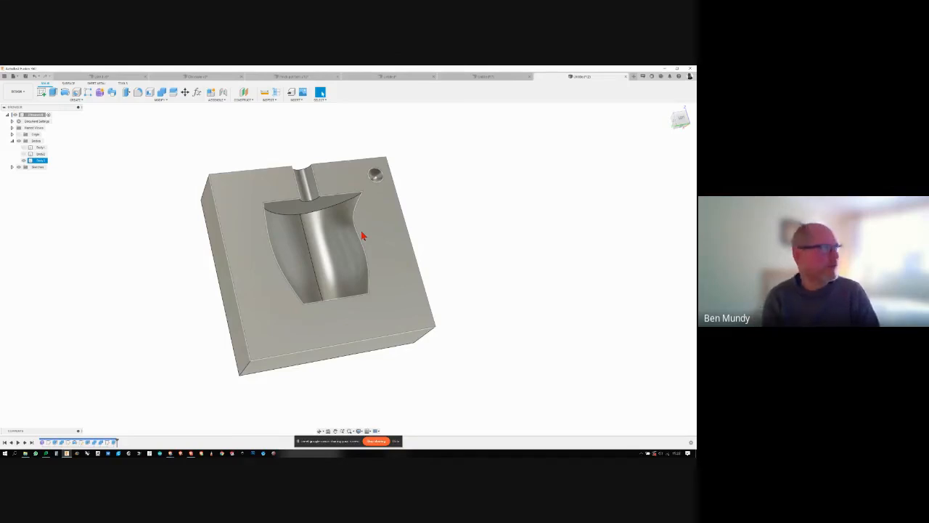
- Apply the Paint - Enamel Glossy (Yellow) appearance from the glossy paint library to the grey mould half
{"action": "left_click", "coordinate": [164, 101]}
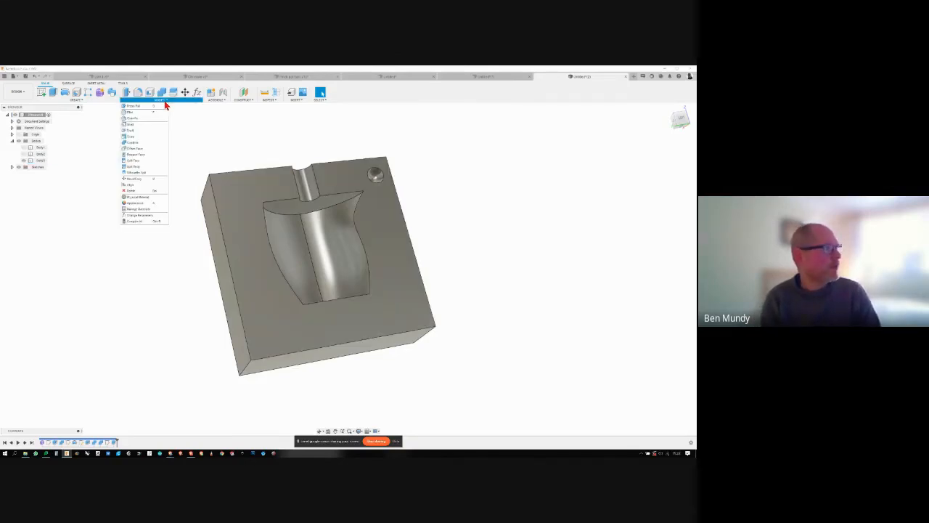
{"action": "left_click", "coordinate": [142, 207]}
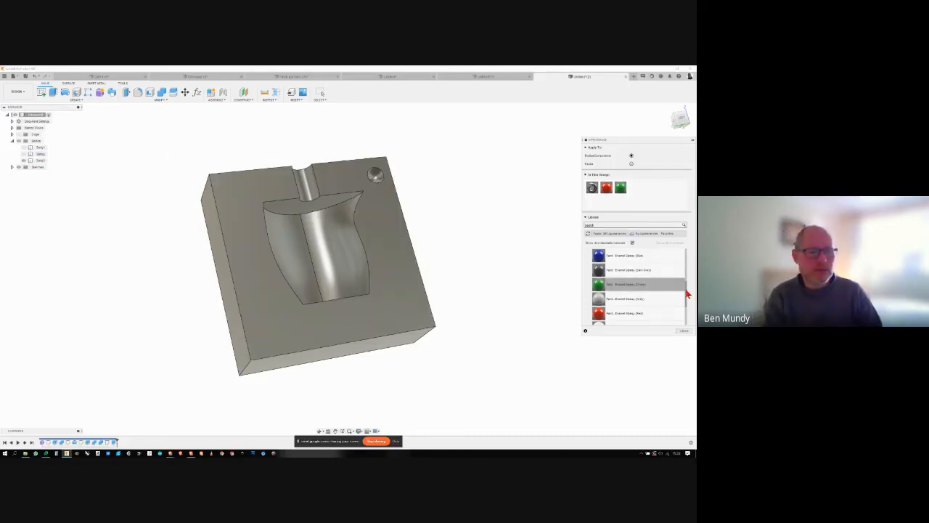
{"action": "scroll", "coordinate": [685, 281], "scroll_direction": "up", "scroll_amount": 3}
{"action": "scroll", "coordinate": [685, 281], "scroll_direction": "up", "scroll_amount": 3}
{"action": "left_click", "coordinate": [592, 280]}
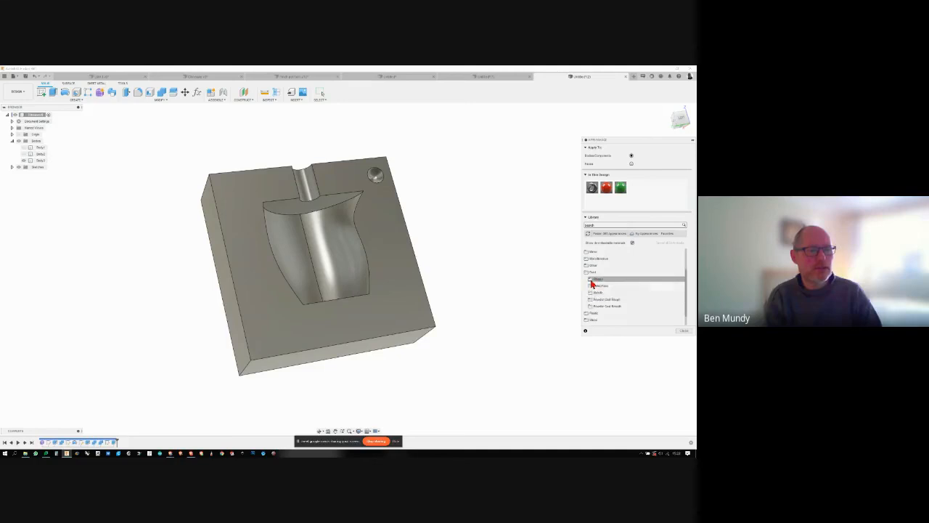
{"action": "left_click", "coordinate": [585, 272]}
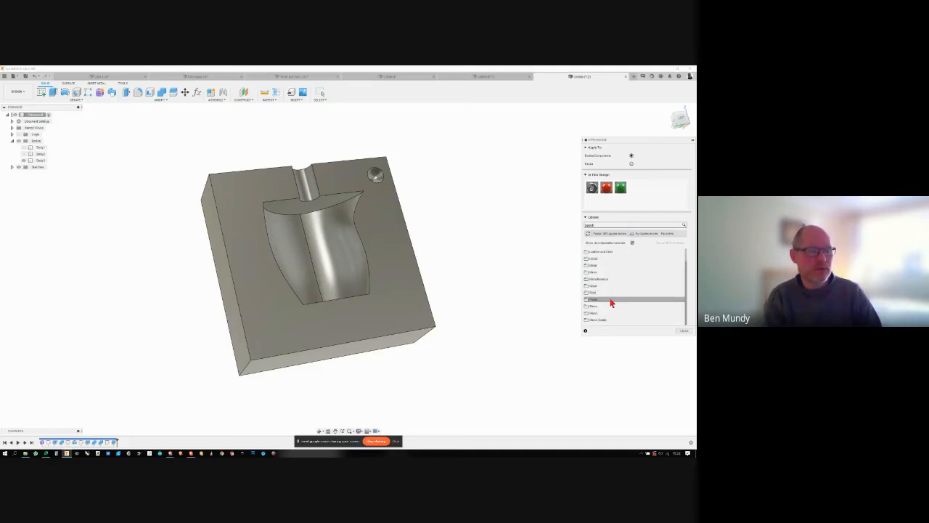
{"action": "scroll", "coordinate": [595, 258], "scroll_direction": "up", "scroll_amount": 2}
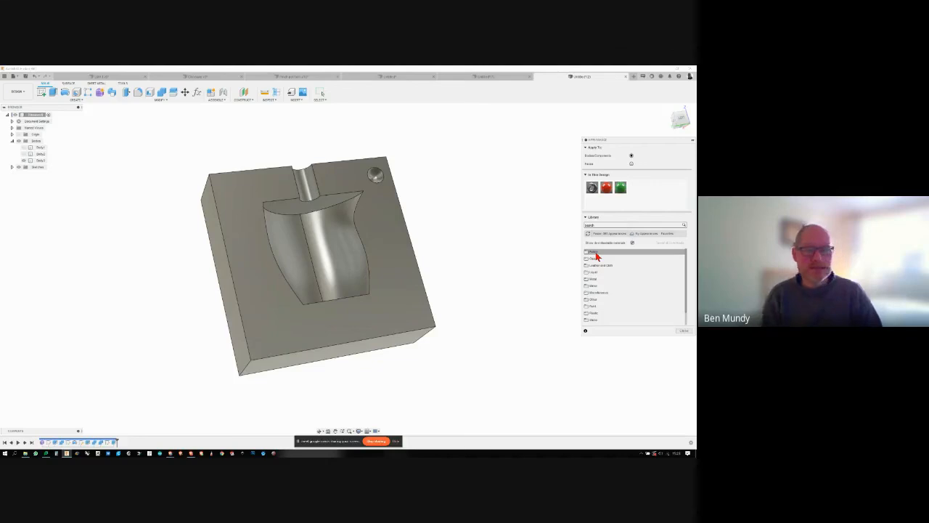
{"action": "left_click", "coordinate": [596, 307]}
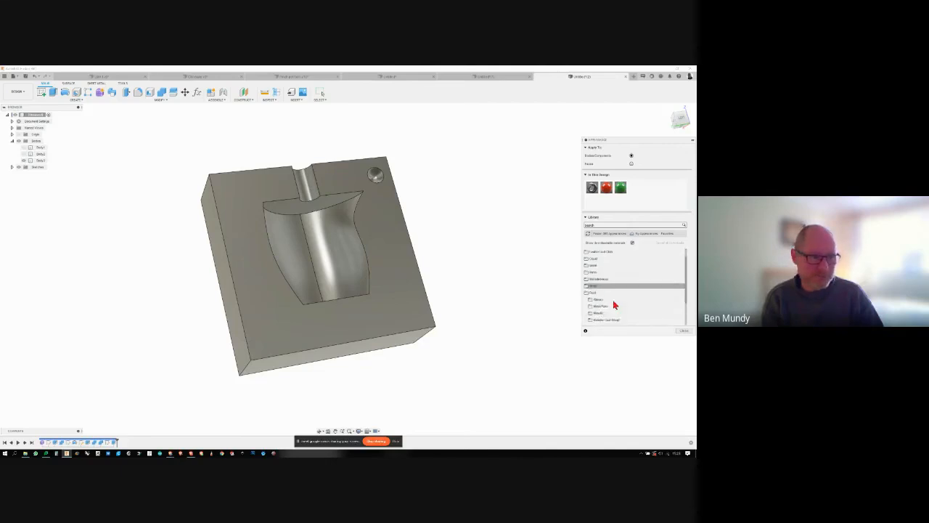
{"action": "scroll", "coordinate": [610, 294], "scroll_direction": "down", "scroll_amount": 2}
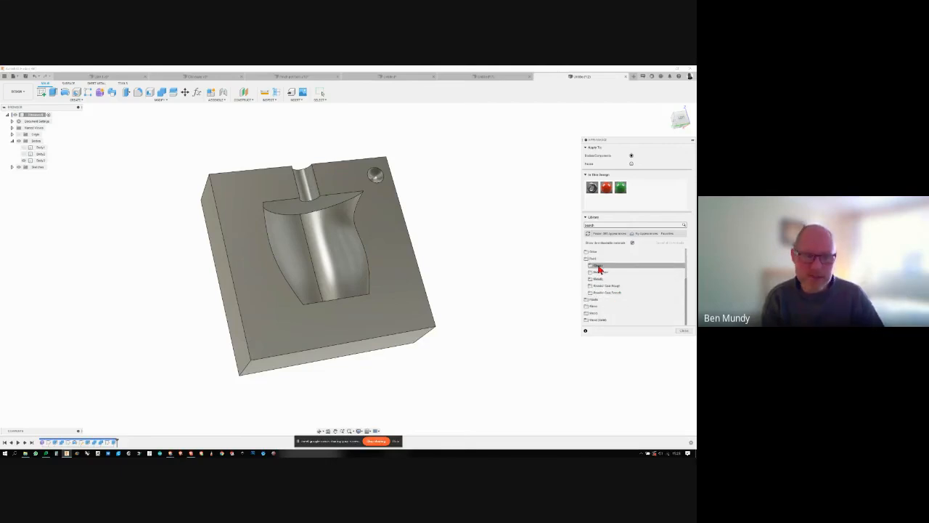
{"action": "left_click", "coordinate": [598, 267]}
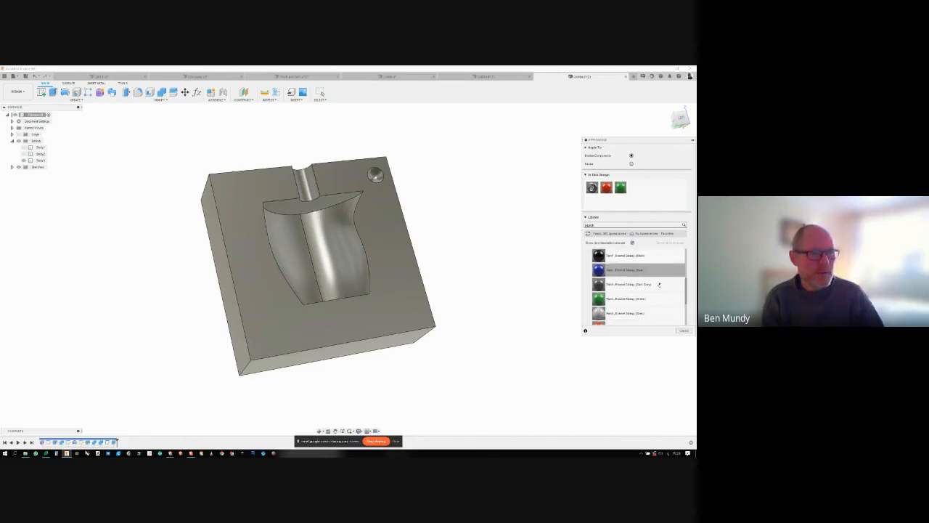
{"action": "scroll", "coordinate": [659, 285], "scroll_direction": "down", "scroll_amount": 2}
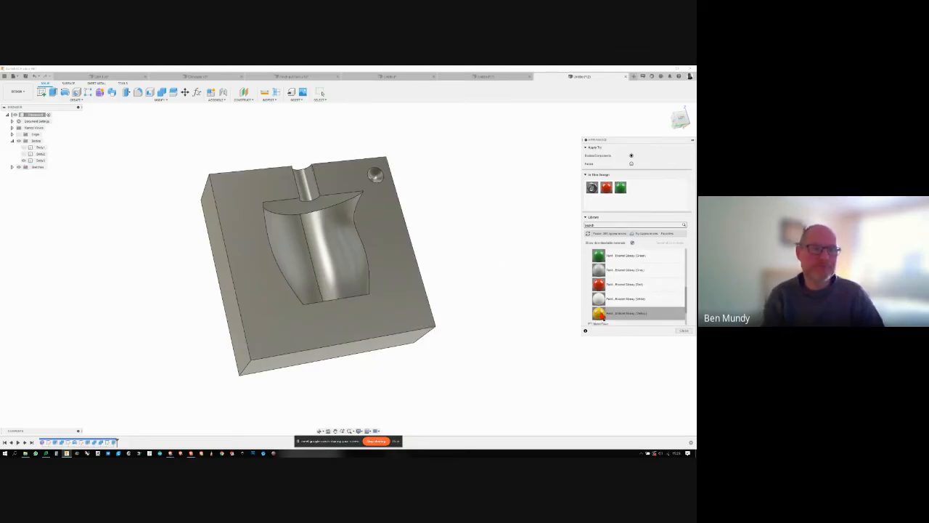
{"action": "left_click_drag", "start_coordinate": [601, 318], "coordinate": [401, 309]}
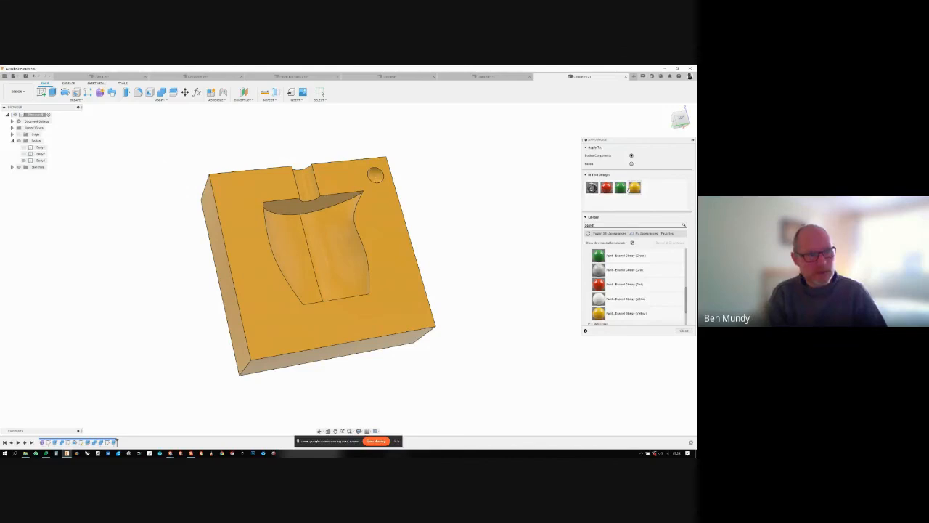
- Edit the in-design Paint - Enamel Glossy (Yellow) appearance and change its colour to a medium teal
{"action": "right_click", "coordinate": [635, 188]}
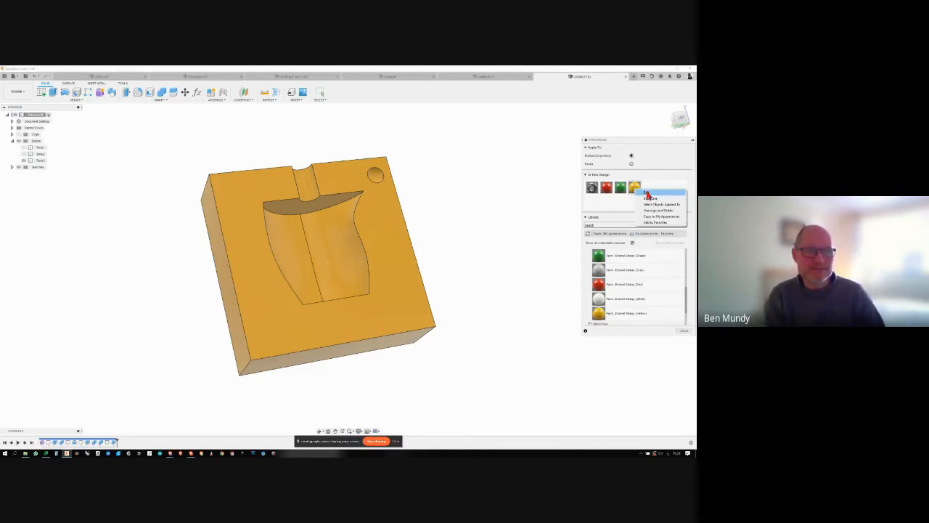
{"action": "left_click", "coordinate": [646, 192]}
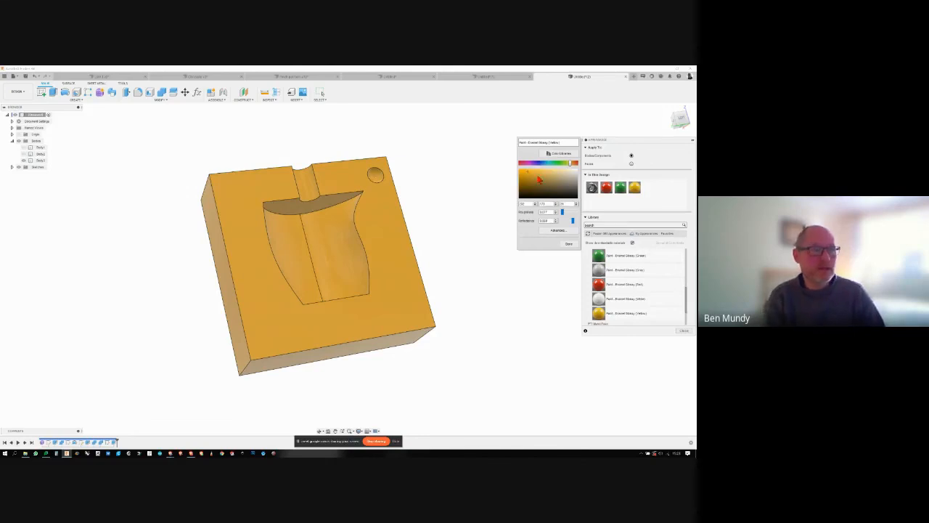
{"action": "left_click", "coordinate": [537, 169]}
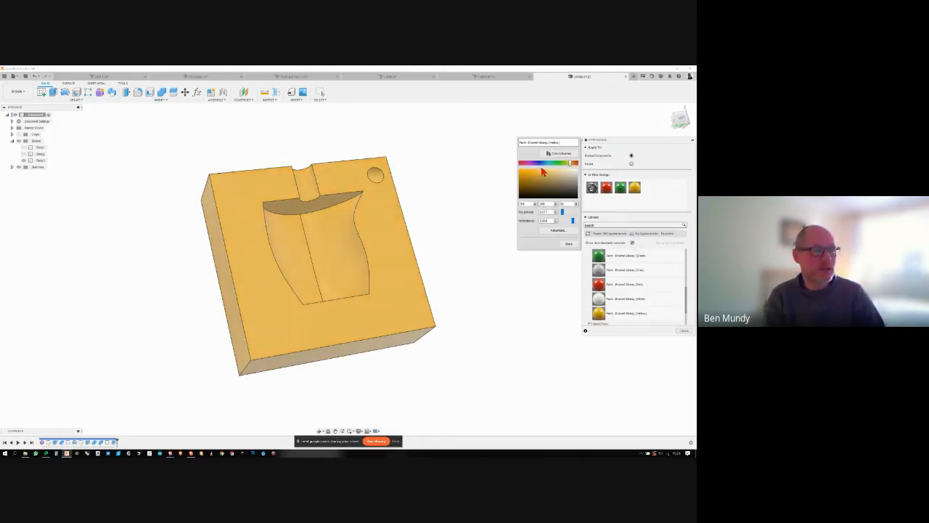
{"action": "mouse_move", "coordinate": [572, 165]}
{"action": "left_mouse_down"}
{"action": "mouse_move", "coordinate": [542, 186]}
{"action": "mouse_move", "coordinate": [566, 167]}
{"action": "mouse_move", "coordinate": [551, 167]}
{"action": "left_mouse_up"}
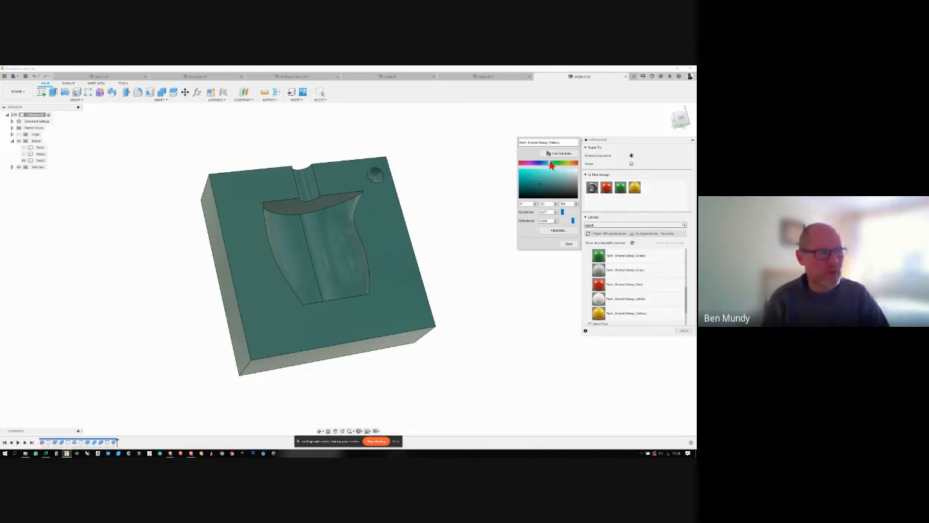
{"action": "mouse_move", "coordinate": [542, 188]}
{"action": "left_mouse_down"}
{"action": "mouse_move", "coordinate": [533, 180]}
{"action": "mouse_move", "coordinate": [540, 186]}
{"action": "left_mouse_up"}
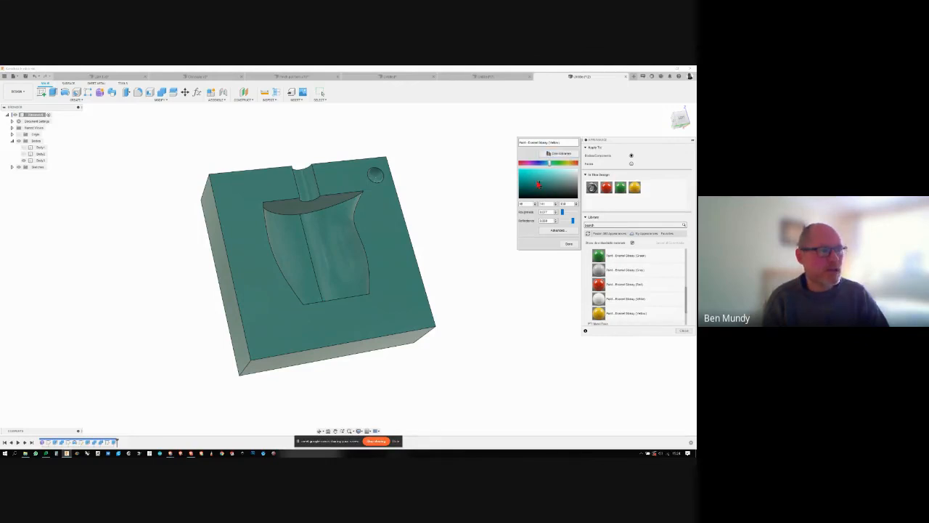
{"action": "left_click_drag", "start_coordinate": [540, 186], "coordinate": [534, 180]}
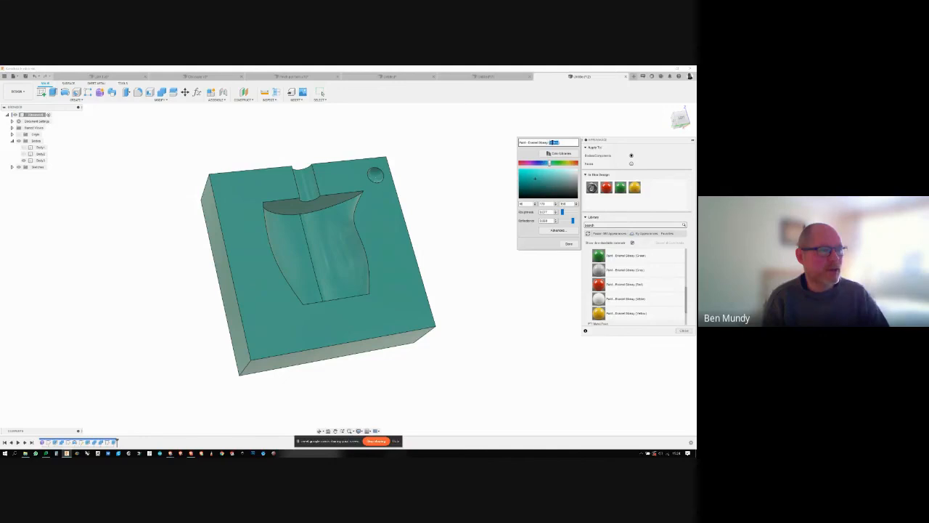
- Rename the edited teal appearance to Paint - Enamel Glossy (aqua) and finish editing it
{"action": "type", "text": "aq"}
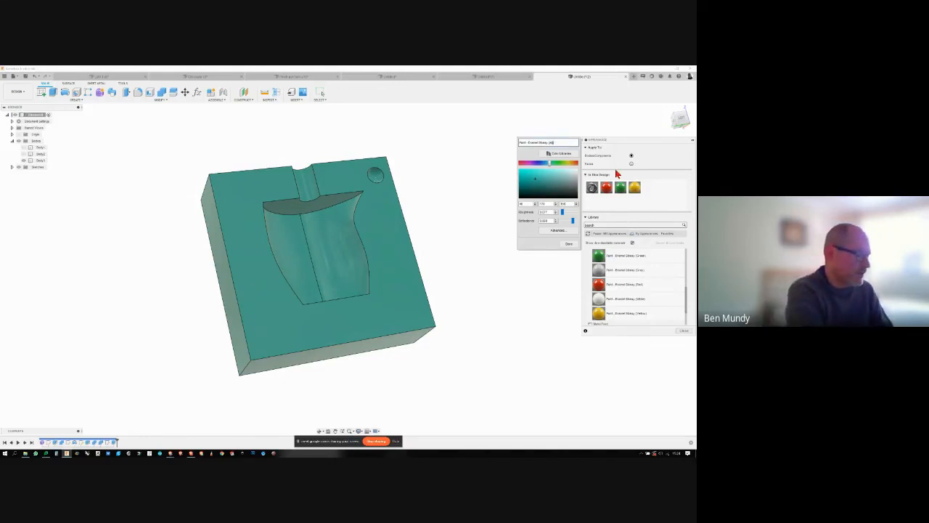
{"action": "type", "text": "ua)"}
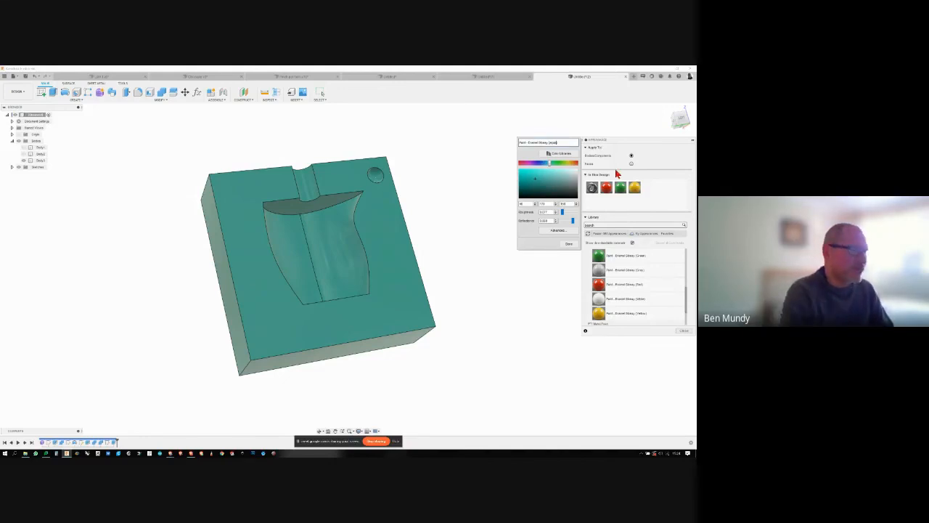
{"action": "left_click", "coordinate": [570, 247]}
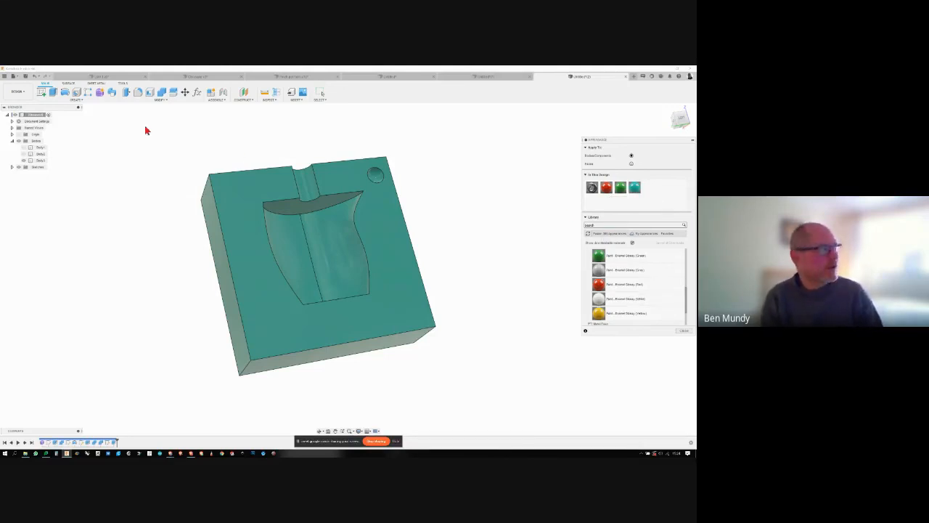
- Browse the appearance library's paint, fabric and metal categories for the kinds of finishes available
{"action": "left_click", "coordinate": [155, 100]}
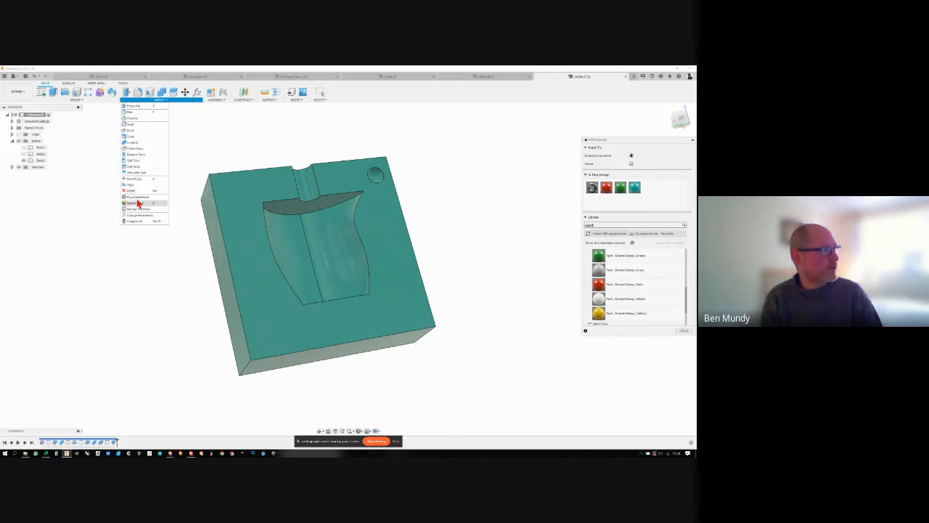
{"action": "scroll", "coordinate": [592, 279], "scroll_direction": "up", "scroll_amount": 5}
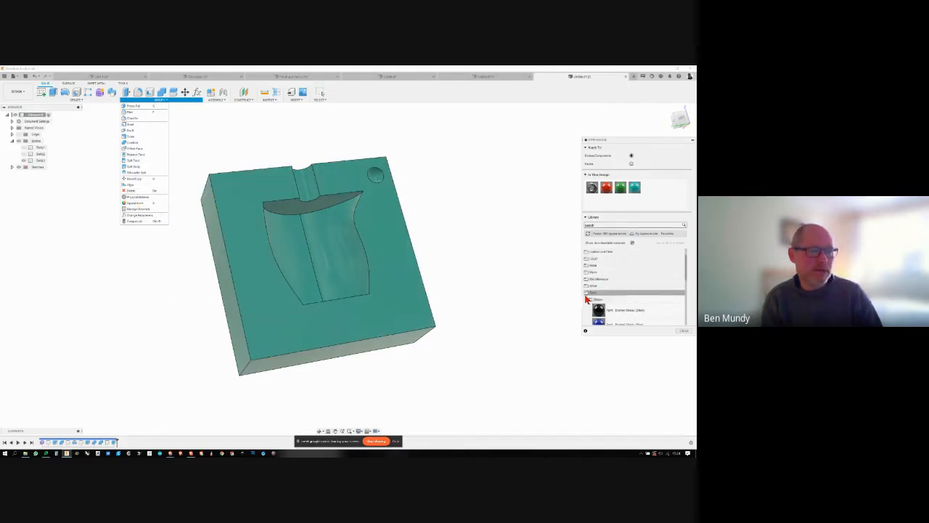
{"action": "scroll", "coordinate": [589, 300], "scroll_direction": "down", "scroll_amount": 3}
{"action": "scroll", "coordinate": [590, 302], "scroll_direction": "up", "scroll_amount": 3}
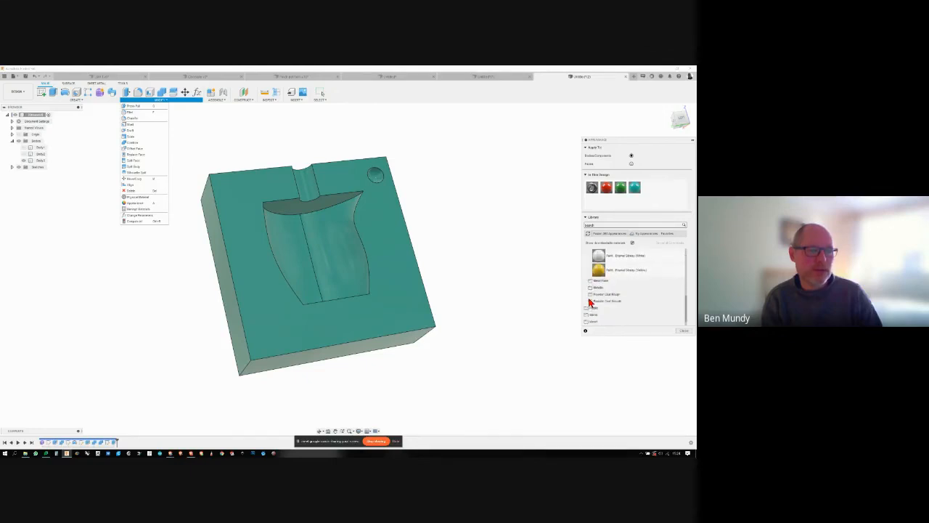
{"action": "scroll", "coordinate": [590, 302], "scroll_direction": "down", "scroll_amount": 3}
{"action": "scroll", "coordinate": [590, 302], "scroll_direction": "up", "scroll_amount": 3}
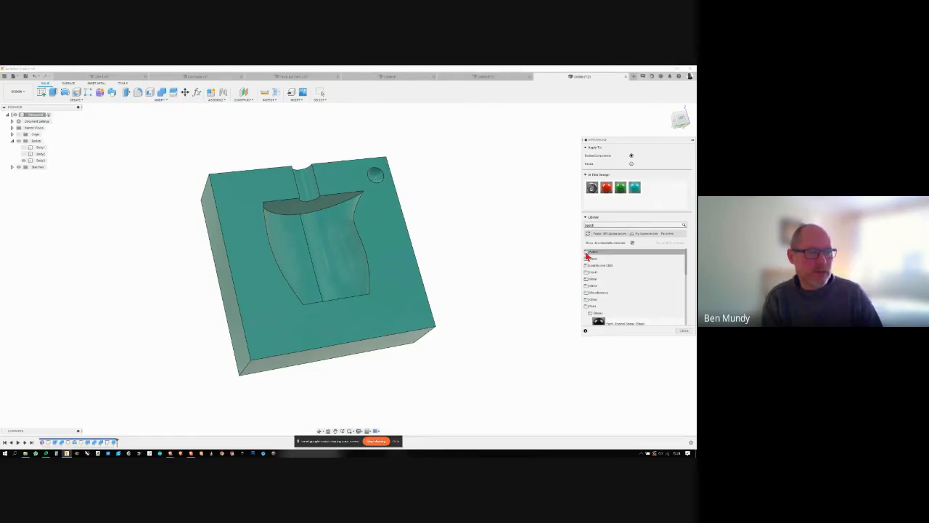
{"action": "left_click", "coordinate": [585, 253]}
{"action": "scroll", "coordinate": [598, 269], "scroll_direction": "down", "scroll_amount": 3}
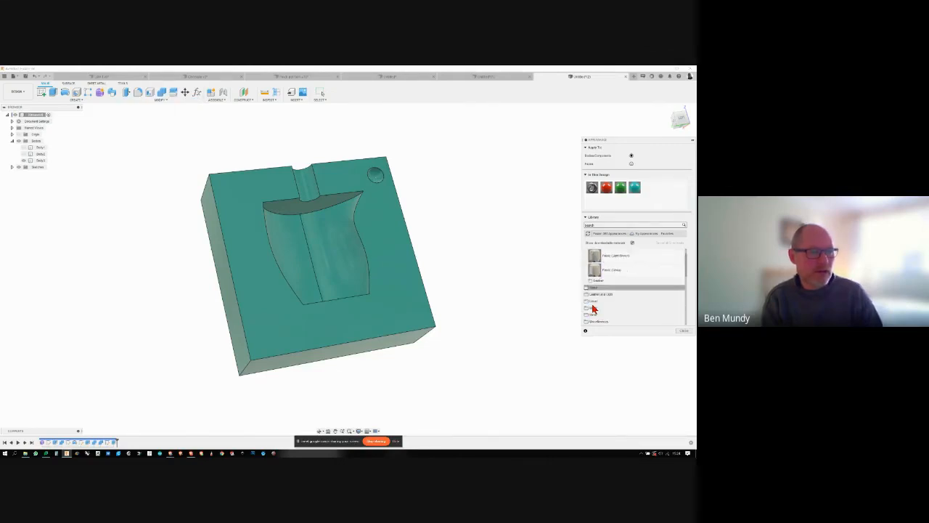
{"action": "left_click", "coordinate": [586, 273]}
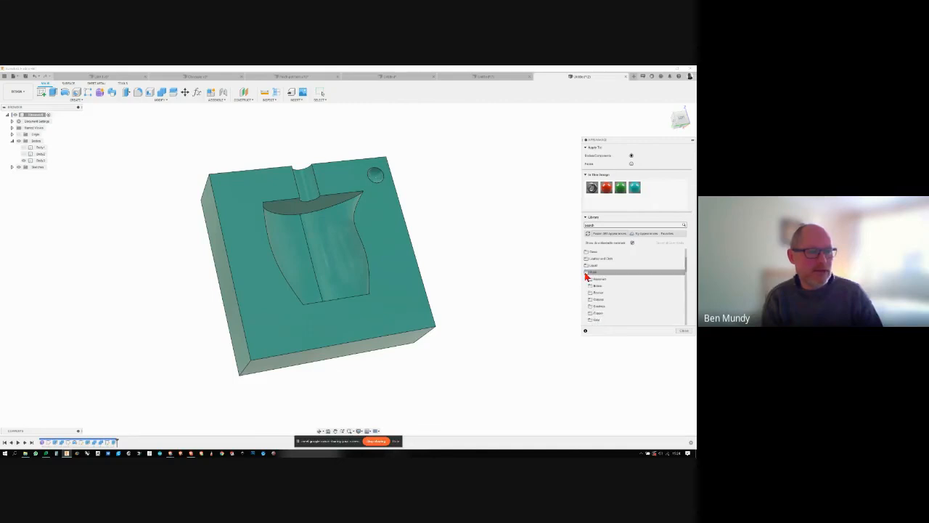
- Download the red fabric from the Leather and Cloth library and apply it to the whole teal mould half
{"action": "left_click", "coordinate": [587, 259]}
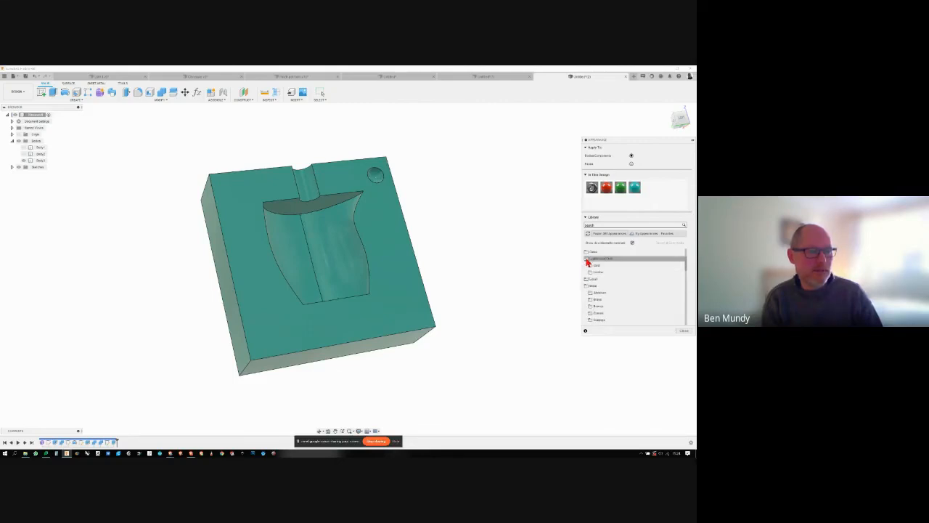
{"action": "left_click", "coordinate": [592, 267]}
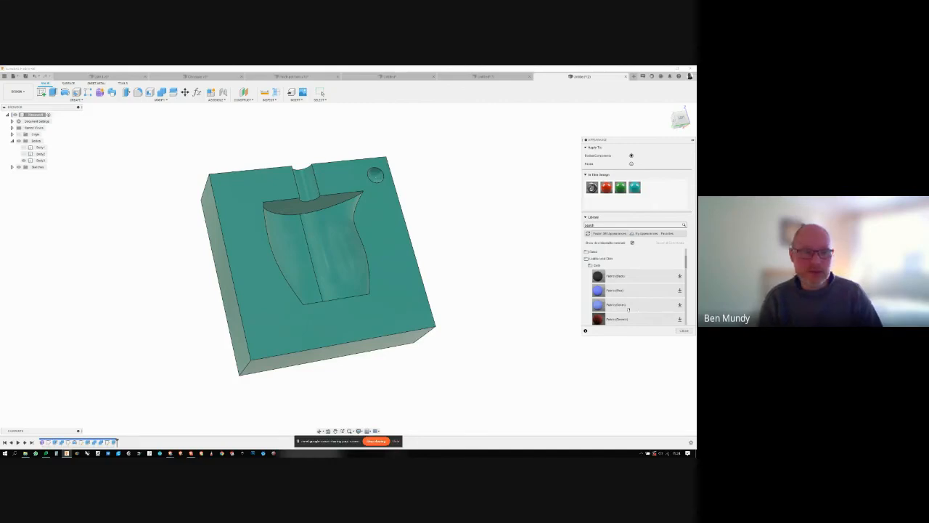
{"action": "scroll", "coordinate": [656, 312], "scroll_direction": "down", "scroll_amount": 1}
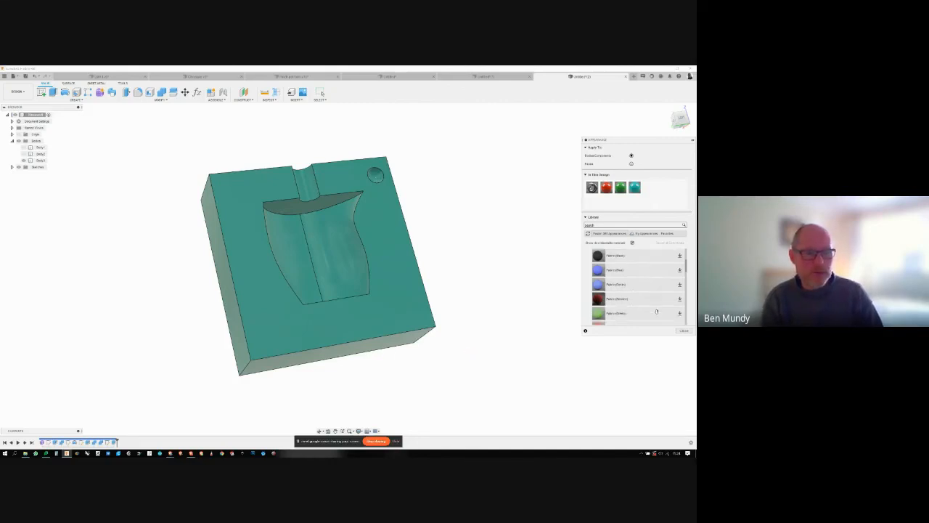
{"action": "scroll", "coordinate": [656, 312], "scroll_direction": "down", "scroll_amount": 2}
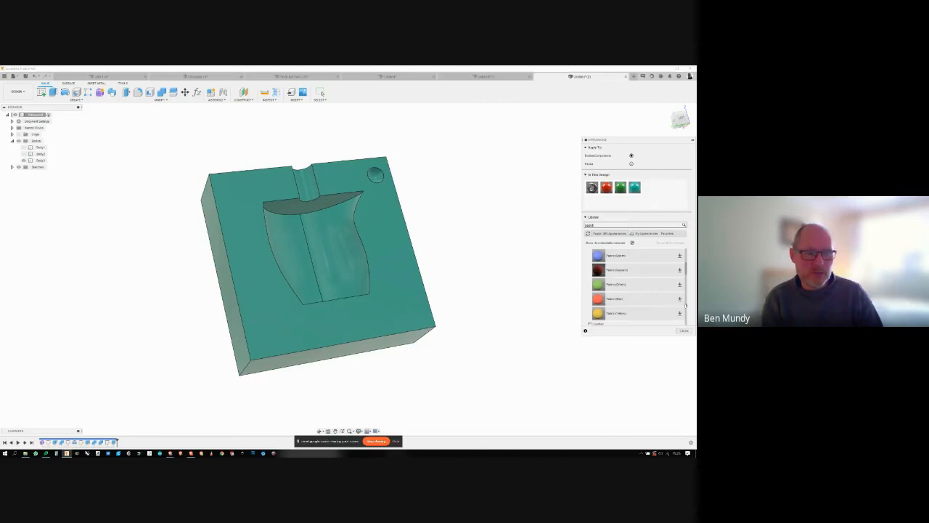
{"action": "left_click", "coordinate": [680, 298]}
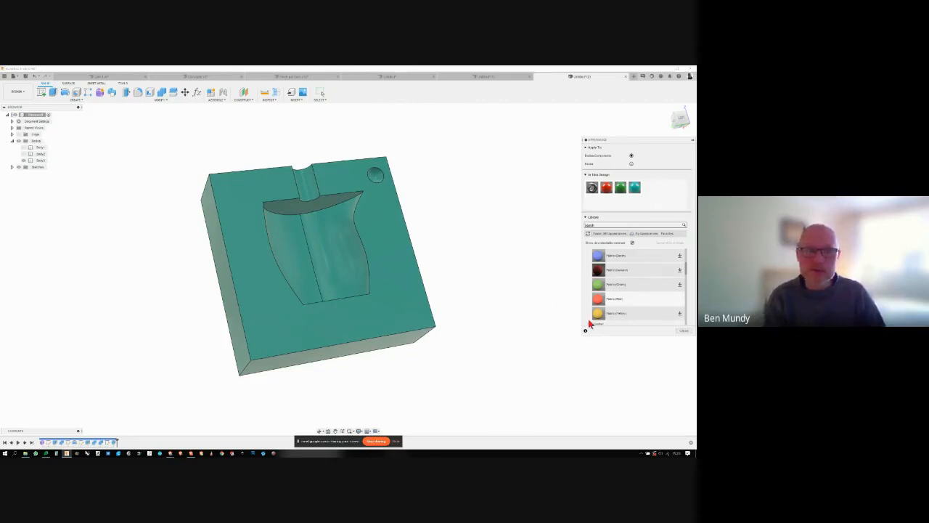
{"action": "left_click_drag", "start_coordinate": [597, 298], "coordinate": [368, 295]}
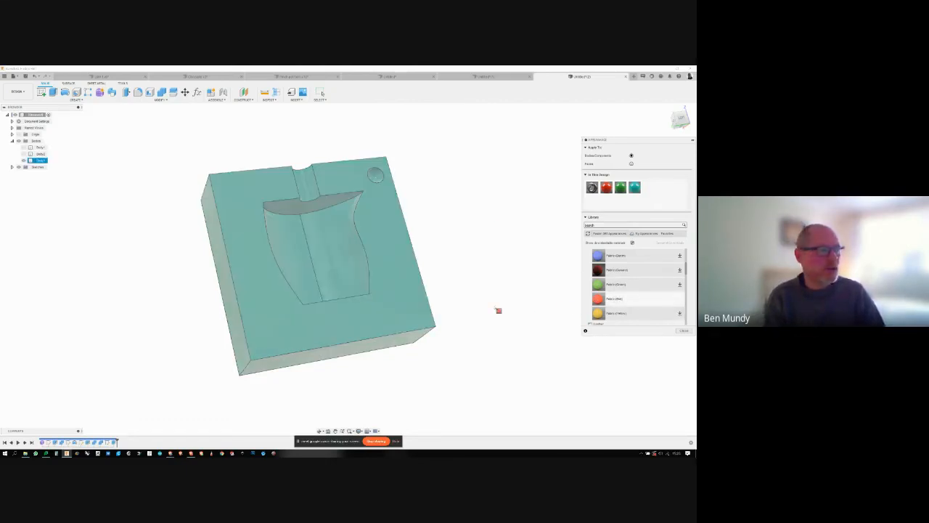
{"action": "left_click_drag", "start_coordinate": [498, 310], "coordinate": [506, 341]}
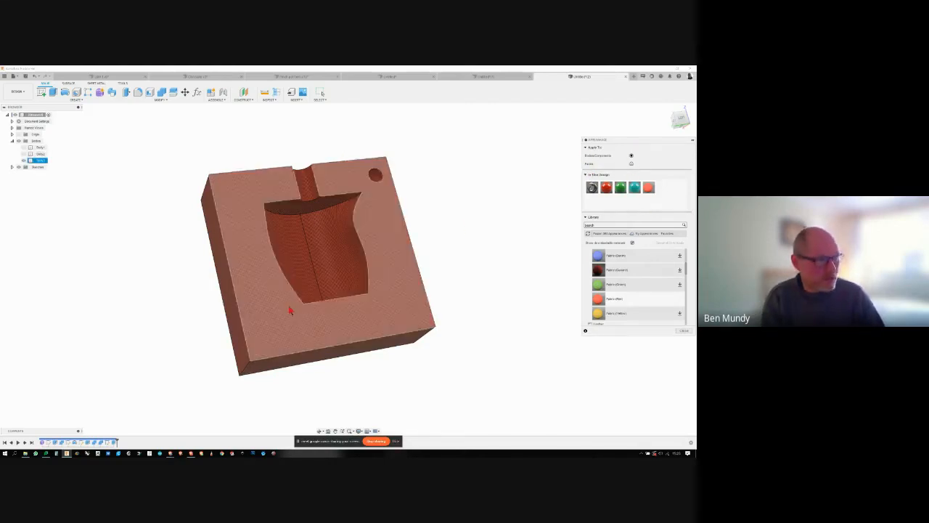
- Apply the aqua enamel paint to only the flat parting face of the fabric-textured mould half and close the appearance settings
{"action": "left_click", "coordinate": [631, 164]}
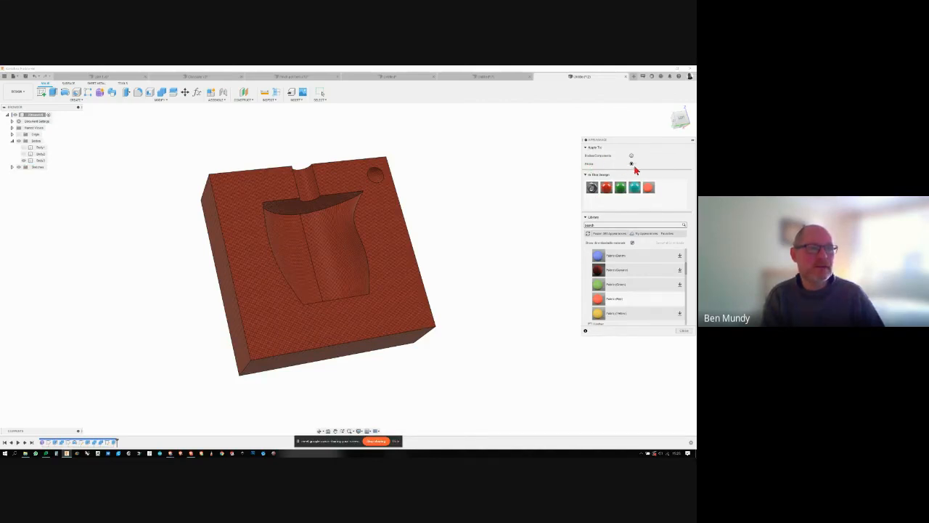
{"action": "left_click_drag", "start_coordinate": [406, 264], "coordinate": [406, 265]}
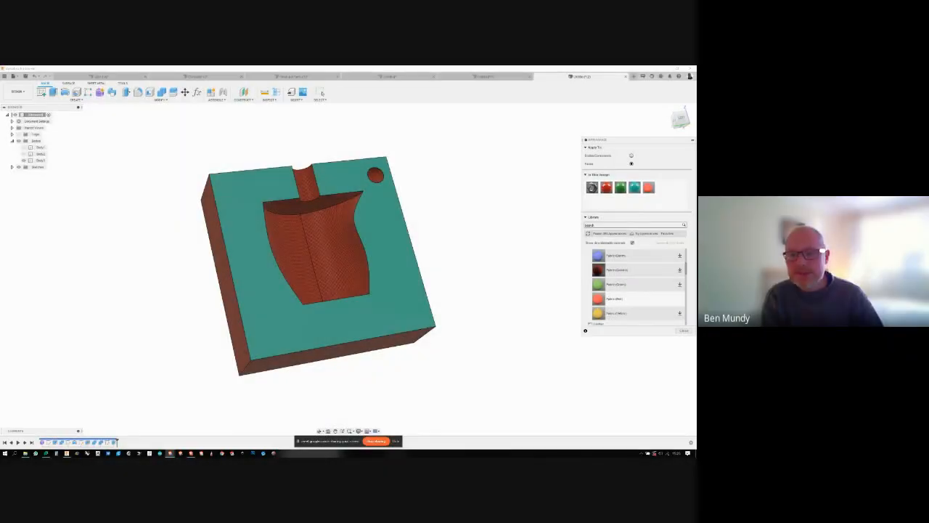
{"action": "left_click", "coordinate": [683, 331]}
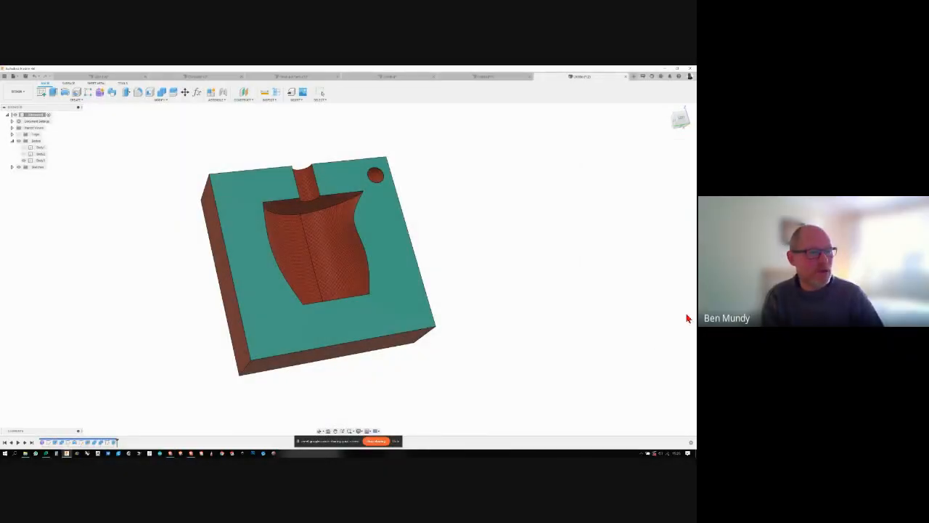
{"action": "left_click", "coordinate": [398, 272]}
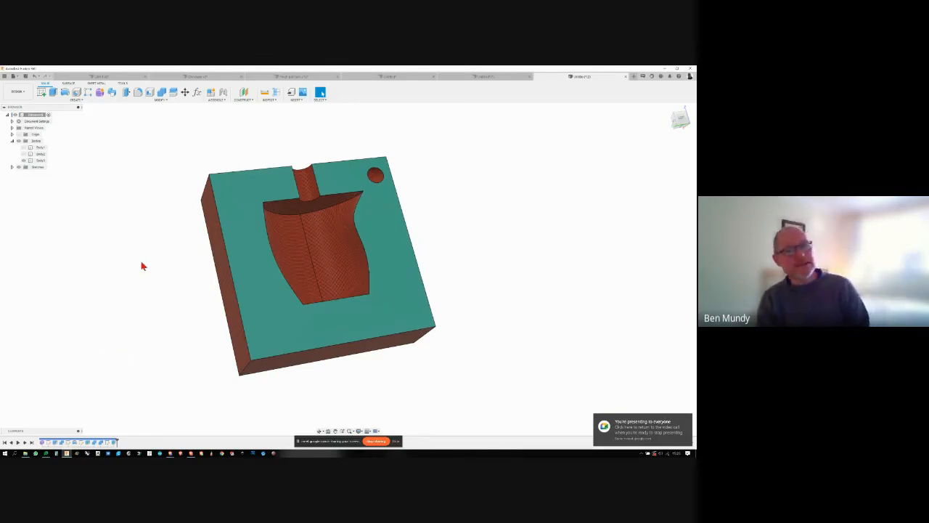
- Show the jug and the red mould half, then hide both mould halves to isolate the green jug
{"action": "left_click", "coordinate": [25, 154]}
{"action": "left_click", "coordinate": [24, 148]}
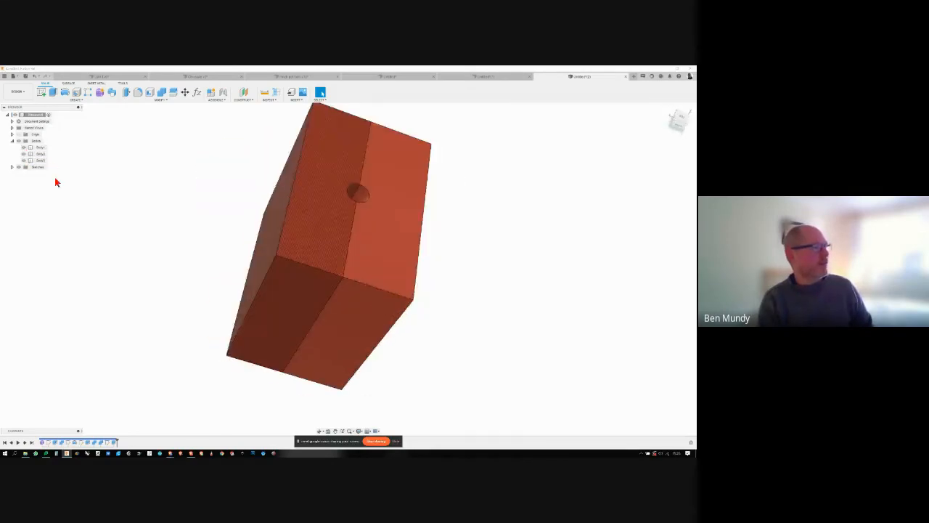
{"action": "left_click", "coordinate": [26, 149]}
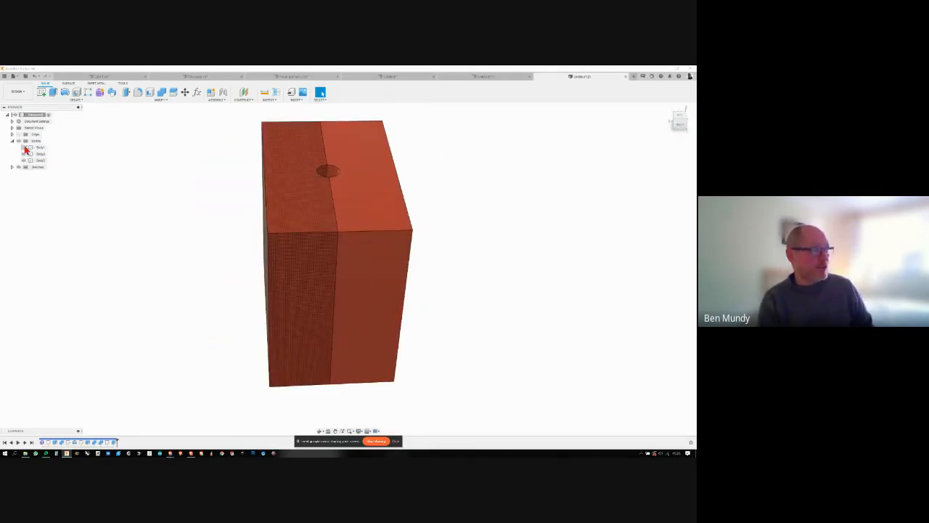
{"action": "left_click", "coordinate": [25, 154]}
{"action": "left_click", "coordinate": [24, 160]}
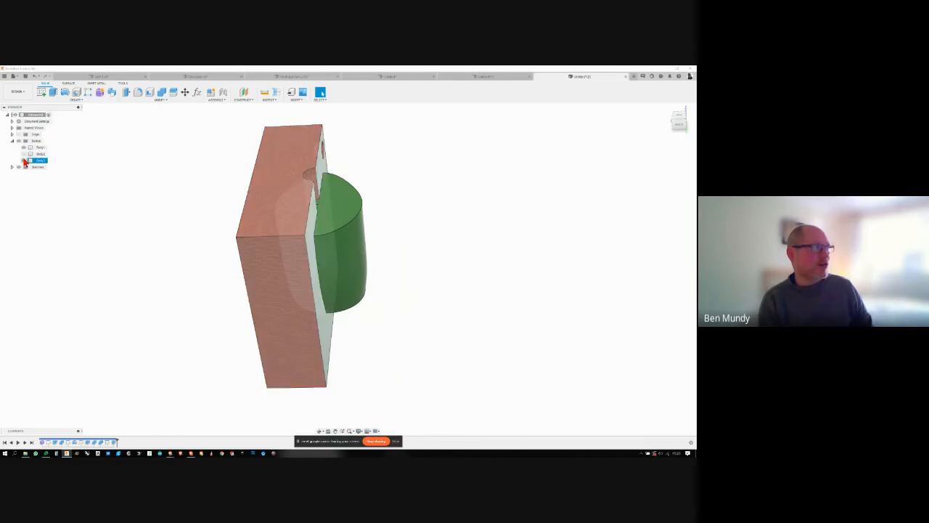
{"action": "left_click", "coordinate": [25, 160]}
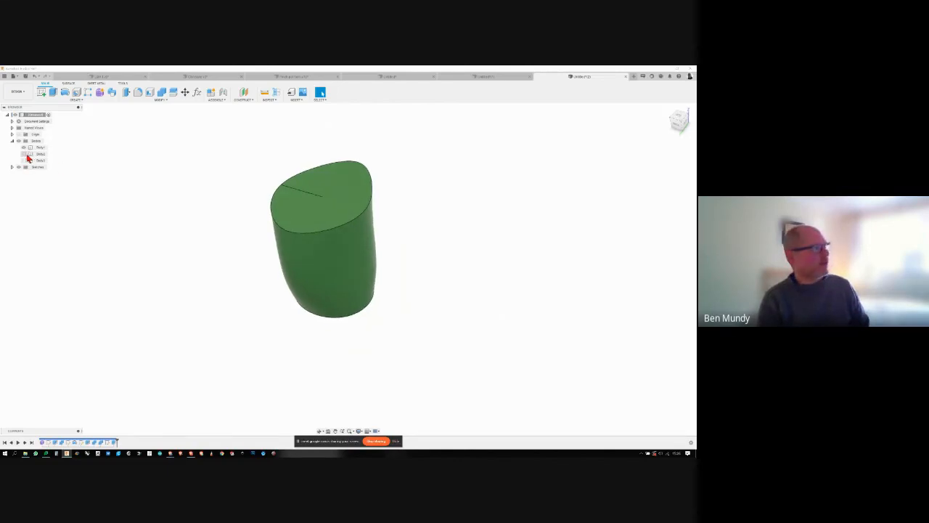
- Show the red mould half with the green jug in its cavity and orbit to its parting face
{"action": "left_click", "coordinate": [27, 155]}
{"action": "left_click", "coordinate": [25, 160]}
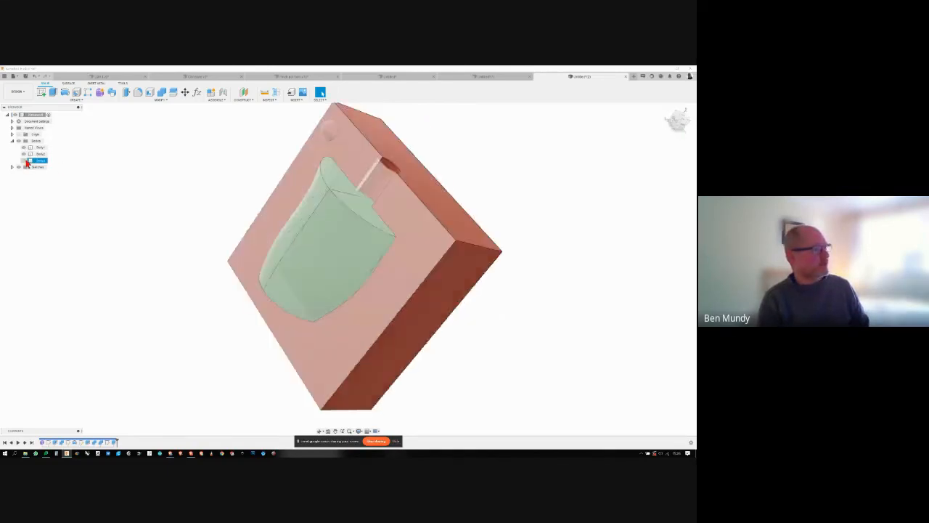
{"action": "middle_click_drag", "start_coordinate": [97, 160], "coordinate": [271, 183], "text": "shift"}
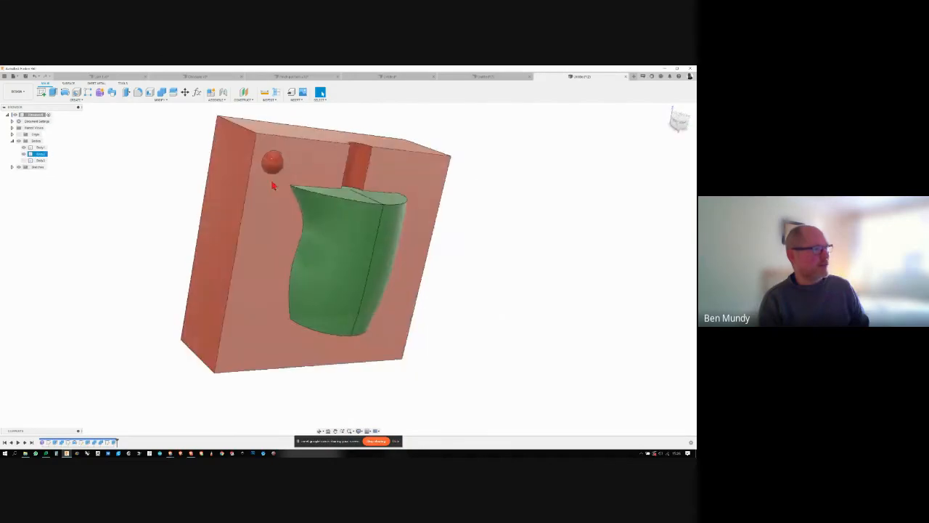
- Start deleting the red mould half's body and back out of the deletion
{"action": "left_click", "coordinate": [12, 141]}
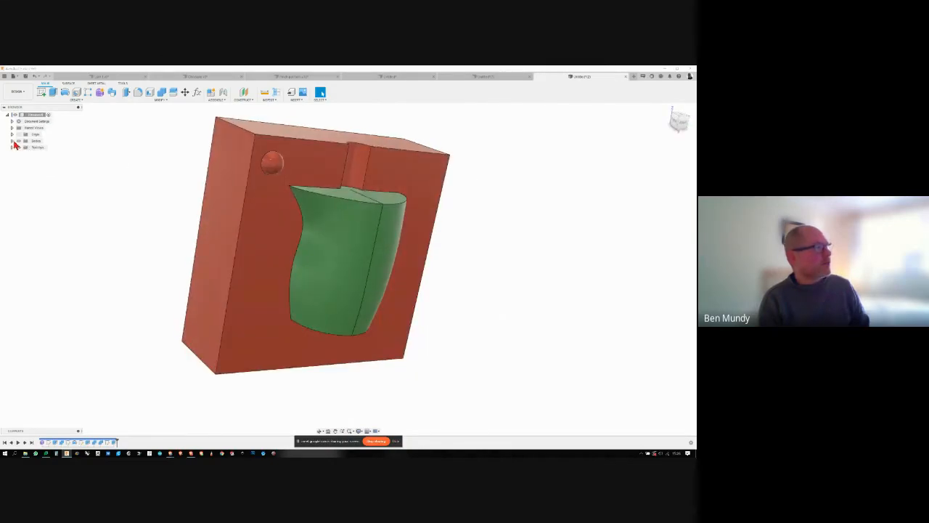
{"action": "left_click", "coordinate": [12, 140]}
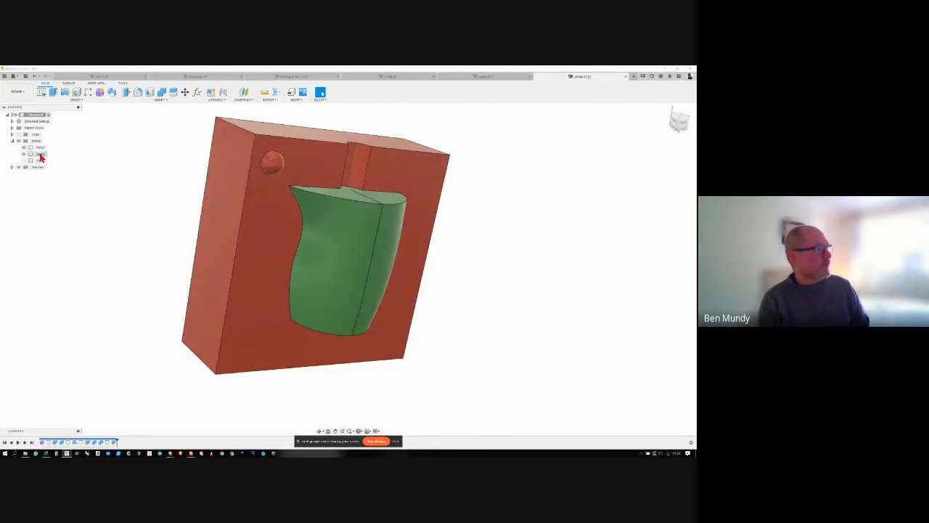
{"action": "left_click", "coordinate": [40, 154]}
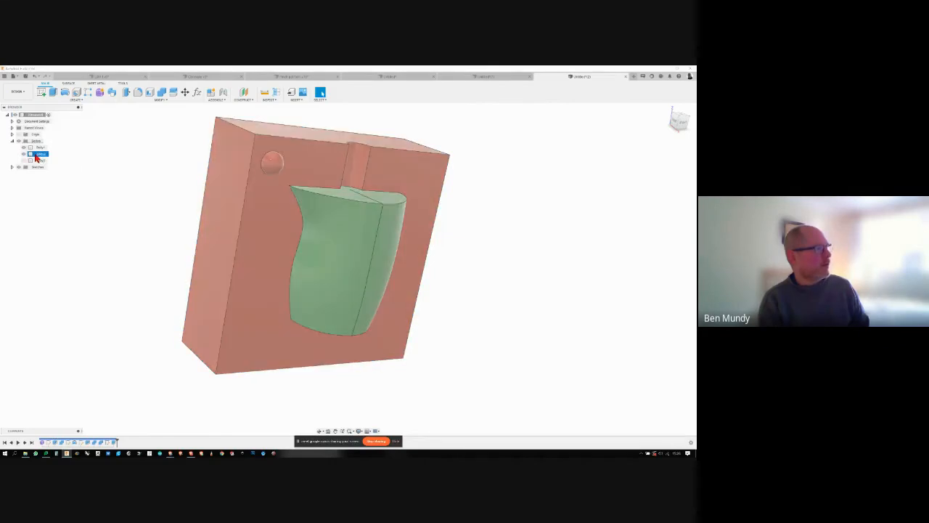
{"action": "right_click", "coordinate": [38, 154]}
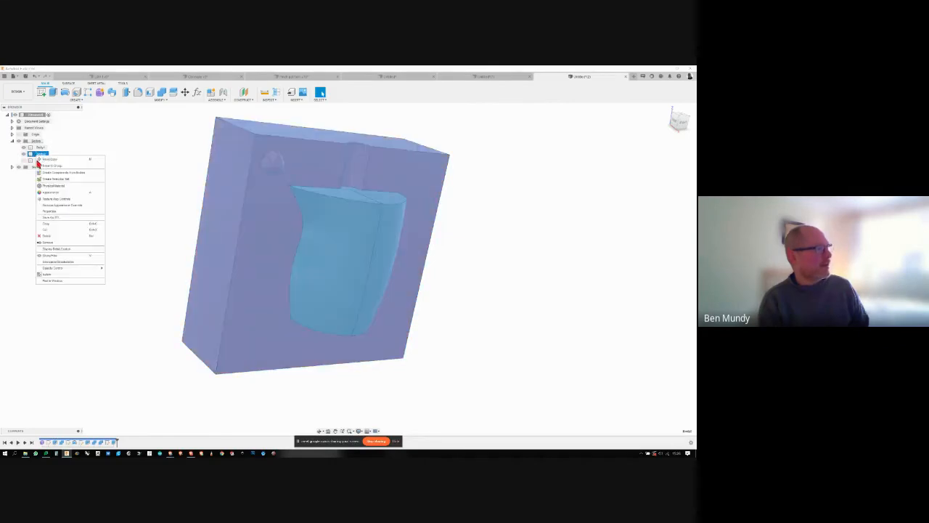
{"action": "left_click", "coordinate": [46, 236]}
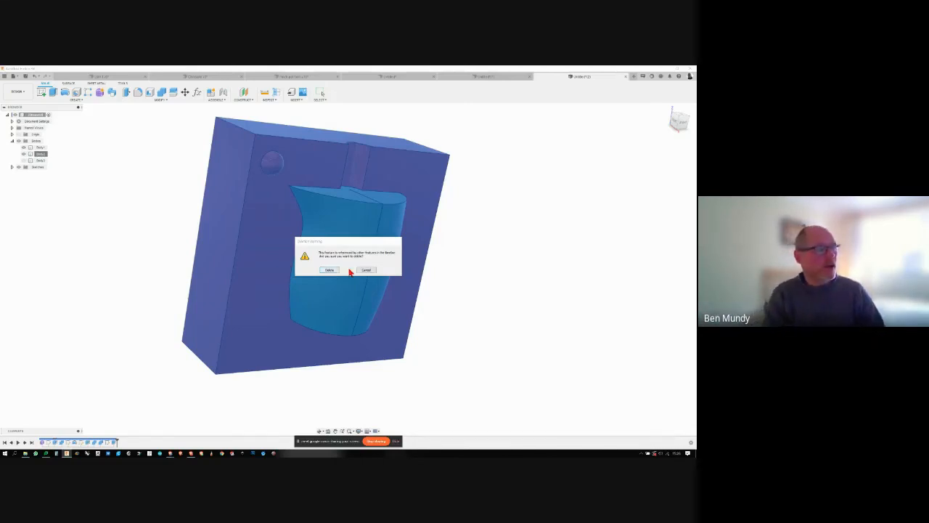
{"action": "left_click", "coordinate": [366, 270]}
- Take the red mould half out of the design with the Remove command, keeping its modelling history
{"action": "right_click", "coordinate": [41, 155]}
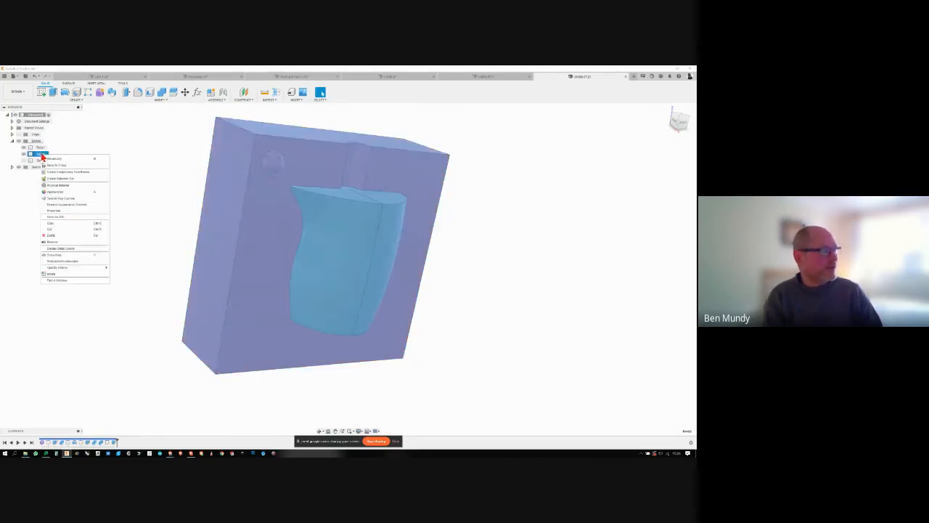
{"action": "left_click", "coordinate": [65, 243]}
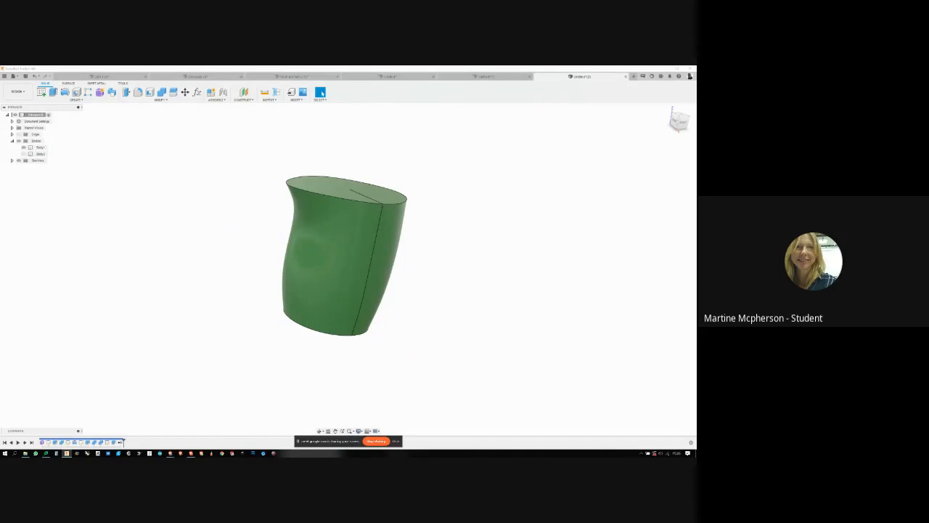
{"action": "key", "text": "XF86AudioRaiseVolume"}
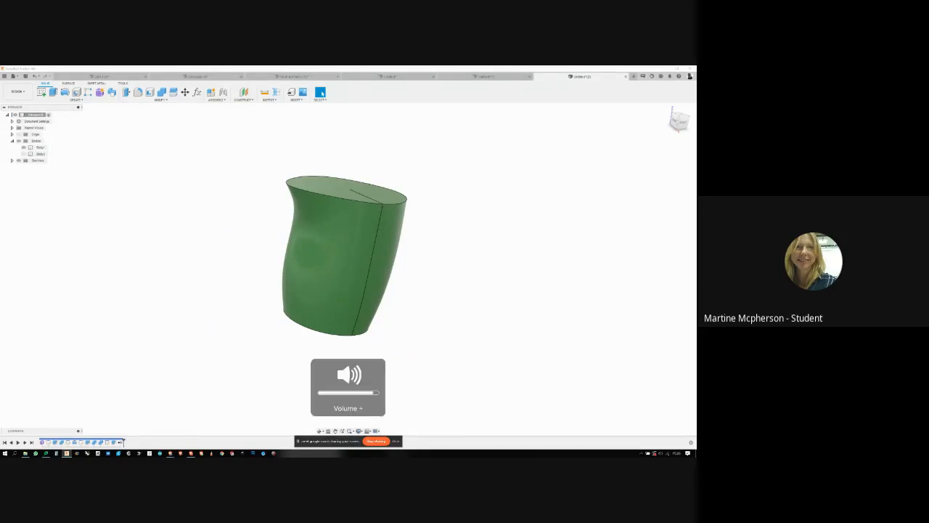
{"action": "key", "text": "XF86AudioRaiseVolume"}
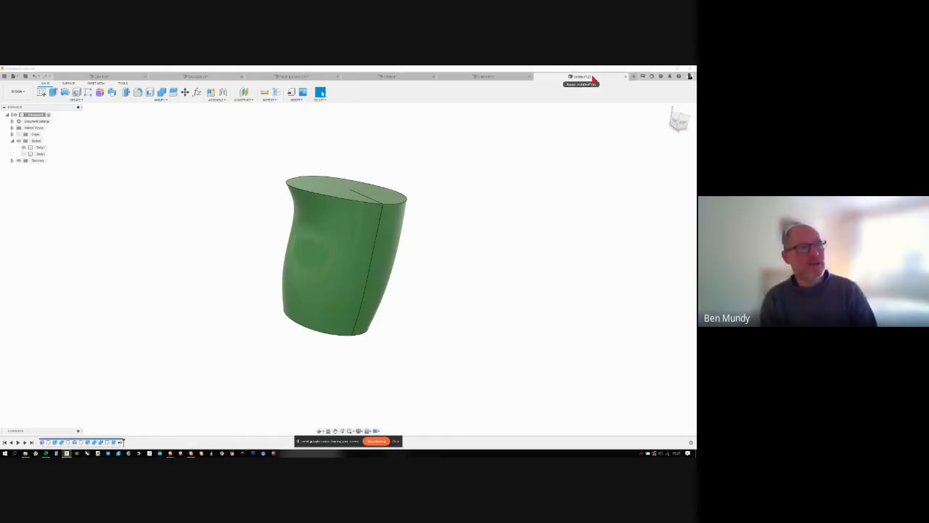
- Show the project's saved designs and look over the file options for the mug design, including deletion
{"action": "left_click", "coordinate": [4, 77]}
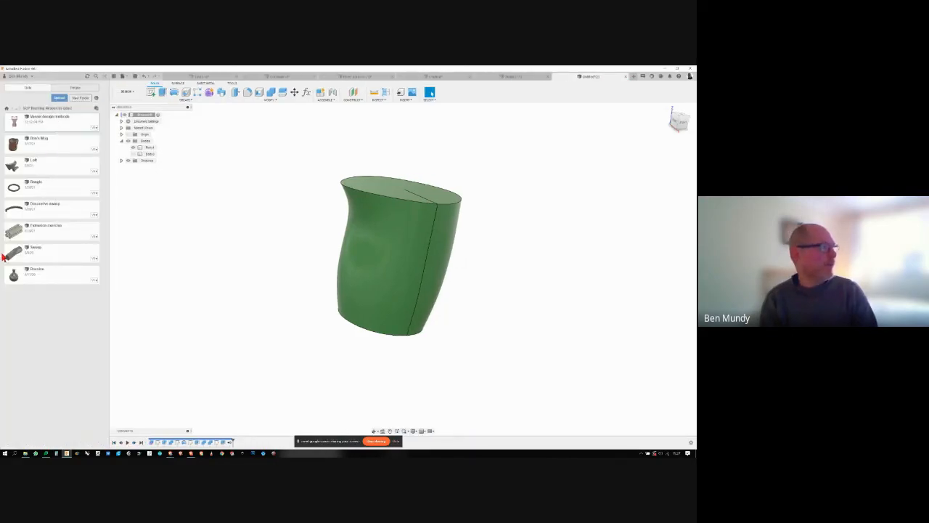
{"action": "right_click", "coordinate": [57, 145]}
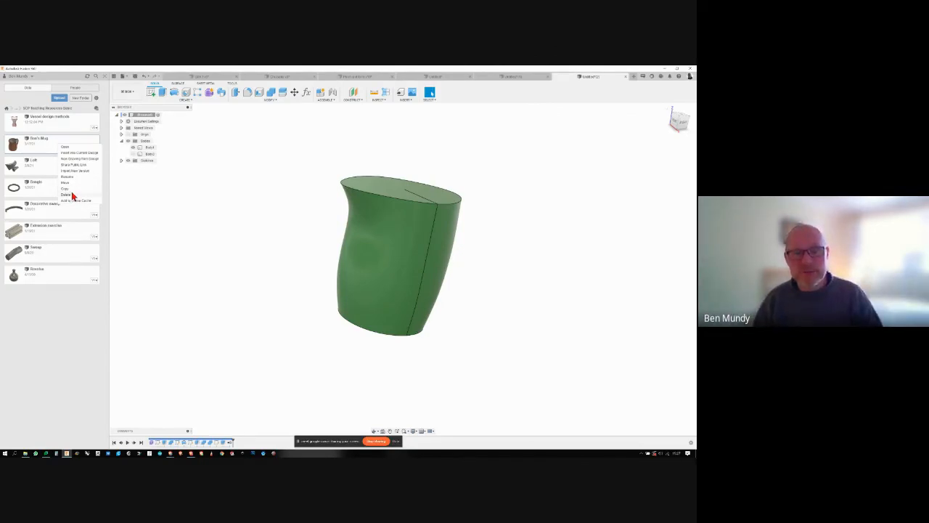
{"action": "left_click", "coordinate": [198, 174]}
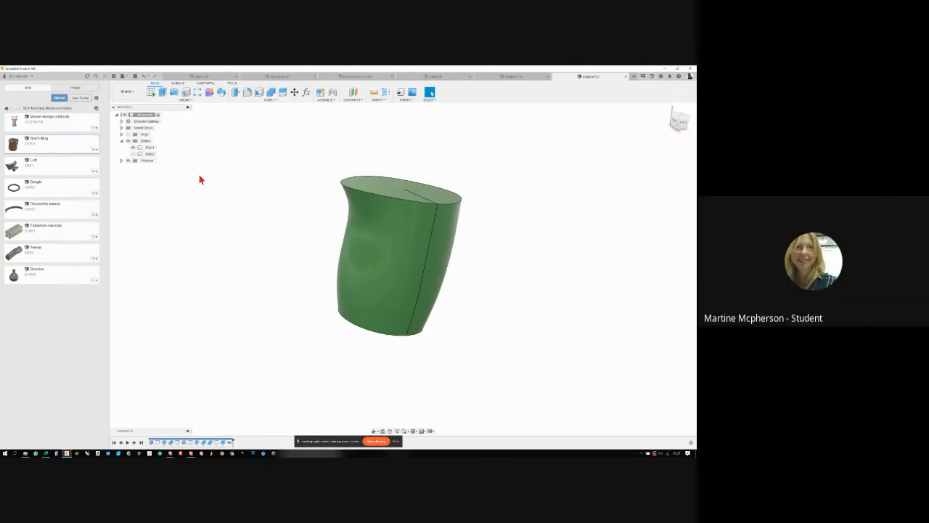